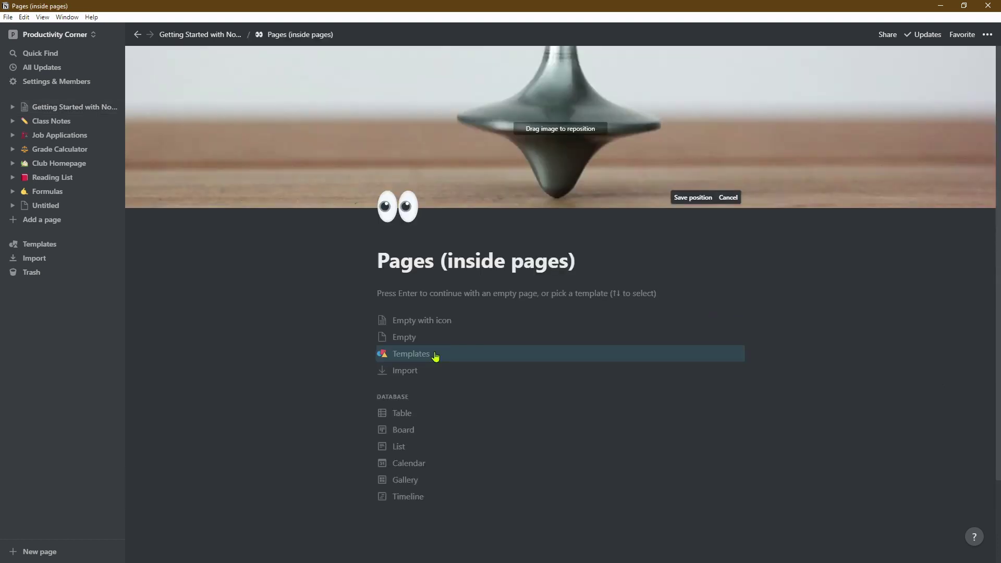
left_click(411, 354)
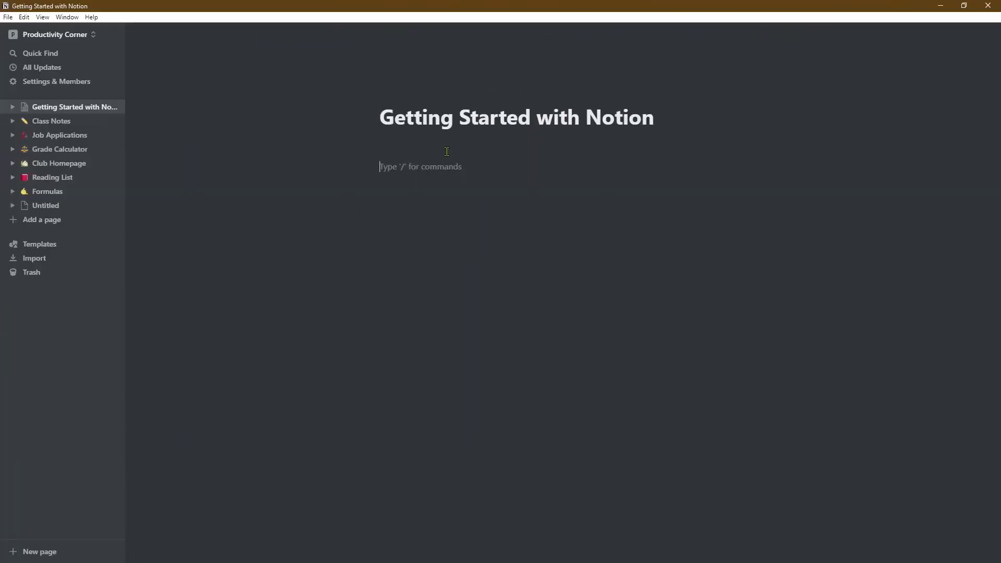
Write "Draft" as the first line of the Getting Started with Notion page and turn it into a Heading 2.
type("Draft")
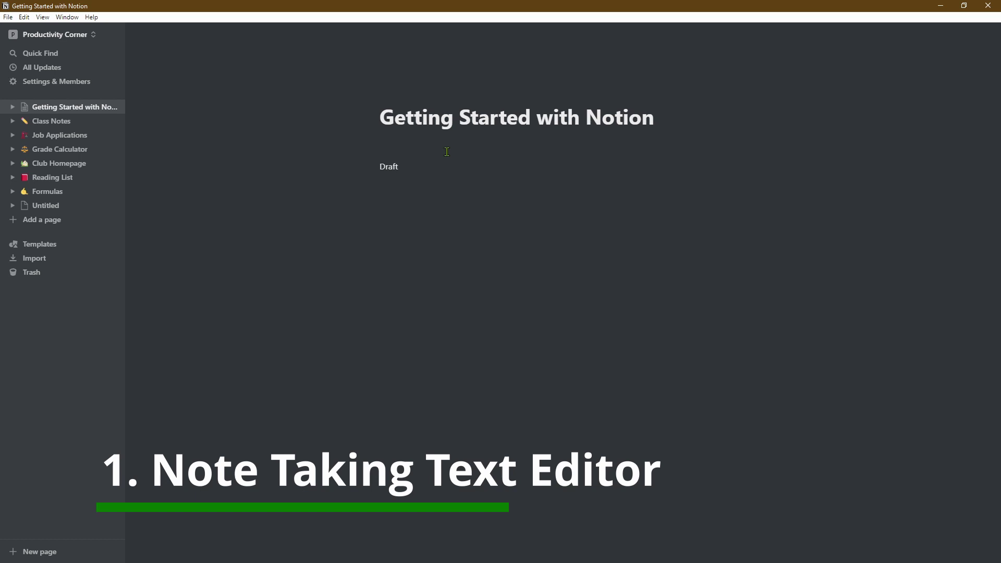
left_click(372, 167)
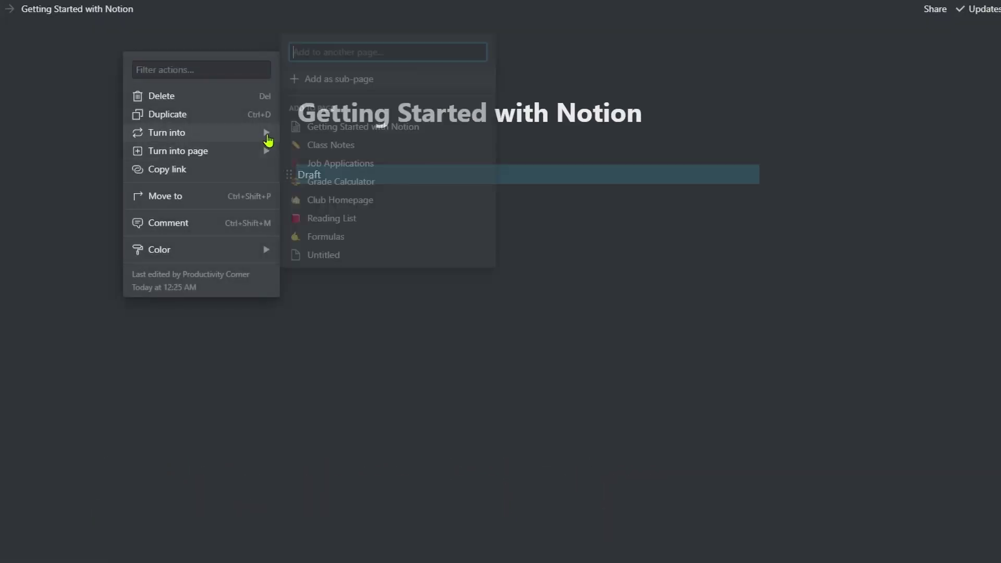
mouse_move(264, 133)
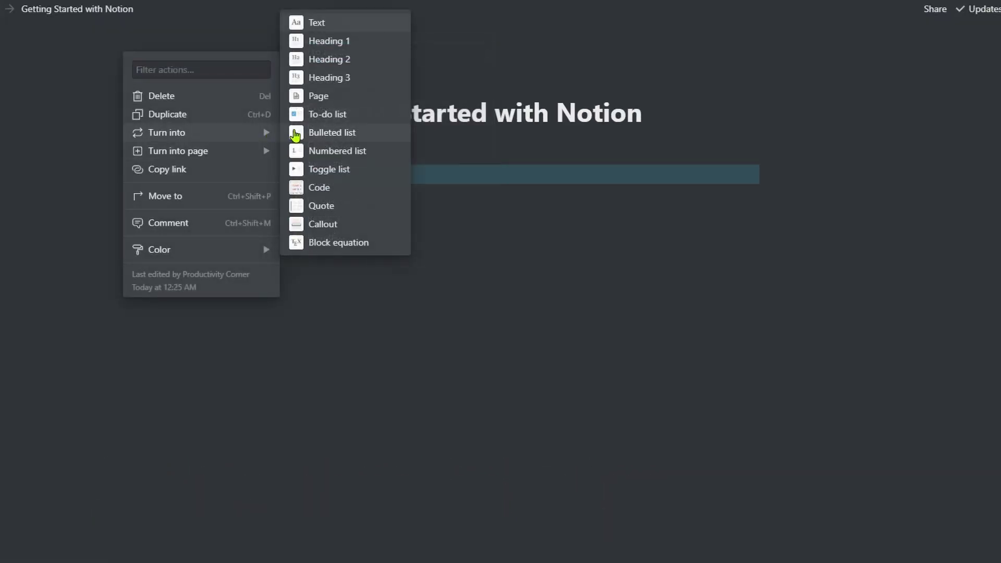
left_click(351, 64)
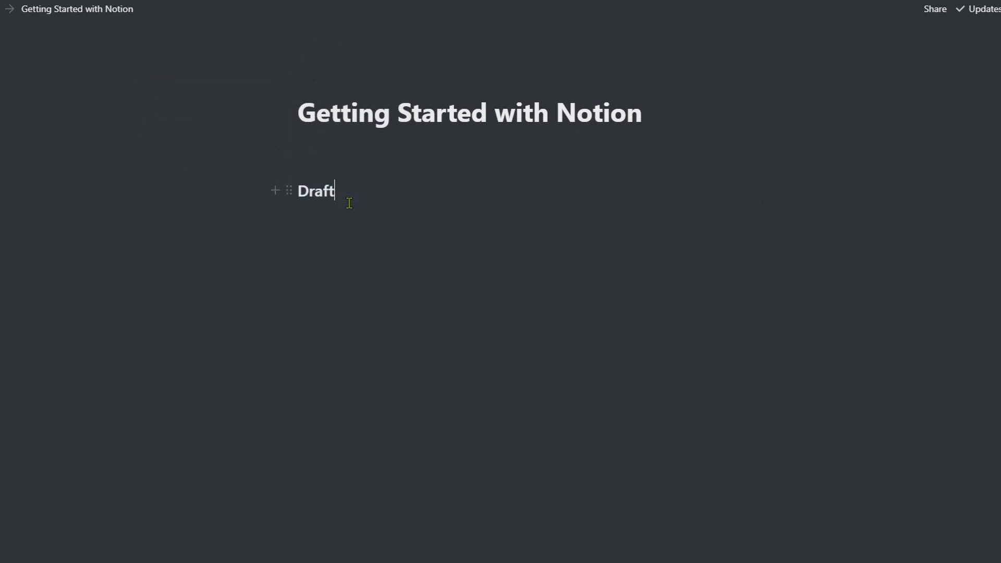
Add a Lorem ipsum paragraph under the Draft heading and leave several empty lines below it.
key("Return")
type("Lorem ipsum dolor sit amet, consectetur adipiscing elit. Nam varius, elit vitae malesuada vehicula, turpis metus dictum mauris, non rhoncus ante quam ut lectus. Curabitur feugiat ullamcorper blandit. Quisque lectus tortor, bibendum at sapien vitae, consectetur dapibus erat. Ut aliquam sodales quam, convallis bibendum velit consequat non. Nunc vitae justo lobortis, convallis justo vitae, porta mi. Donec molestie elit odio, vel efficitur massa vehicula eu. Phasellus commodo eros et sapien accumsan rhoncus. Etiam faucibus pellentesque lacus, non viverra nisi ultricies et.")
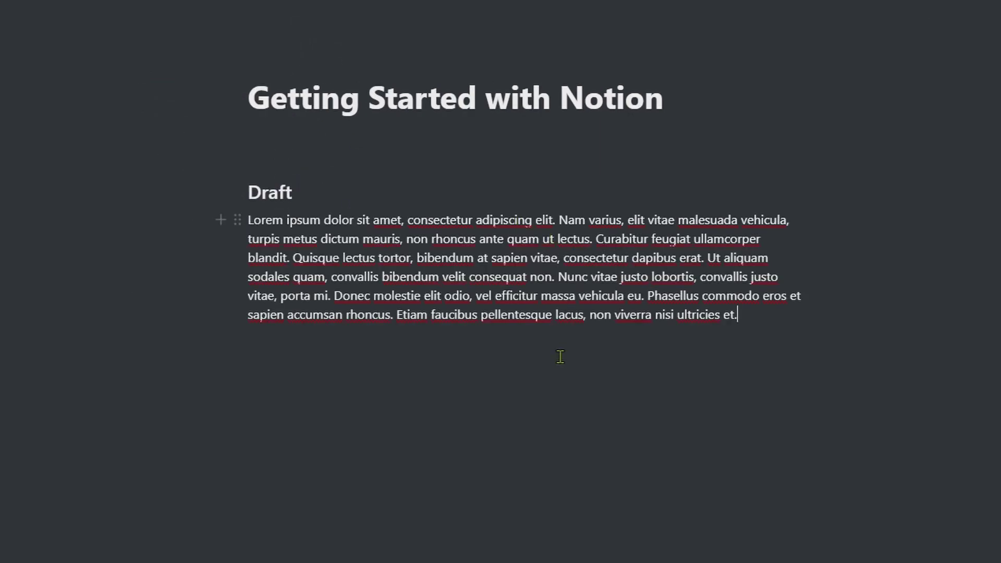
key("Return")
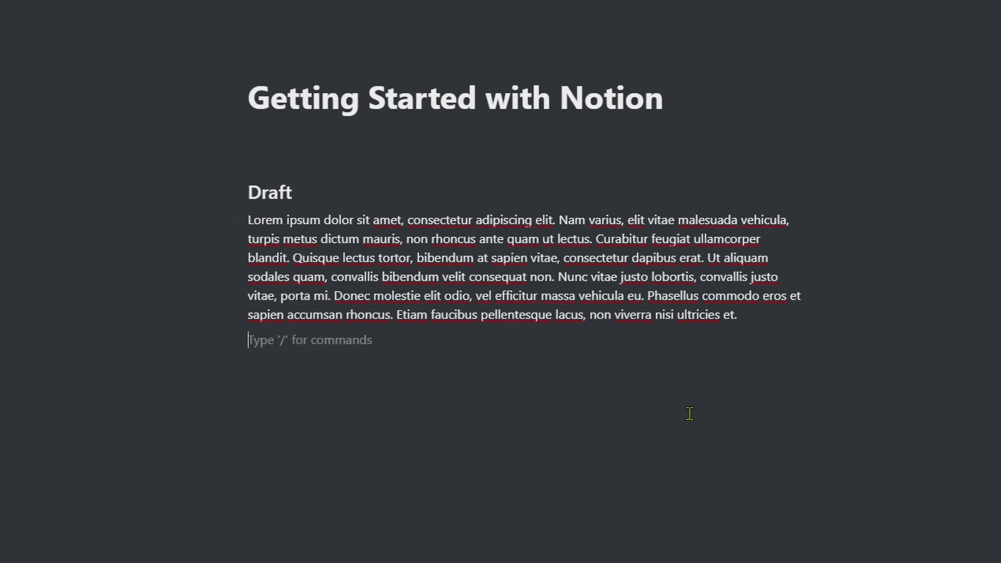
key("Return")
key("Return")
key("Return")
key("Return")
key("Return")
key("Return")
key("BackSpace")
key("BackSpace")
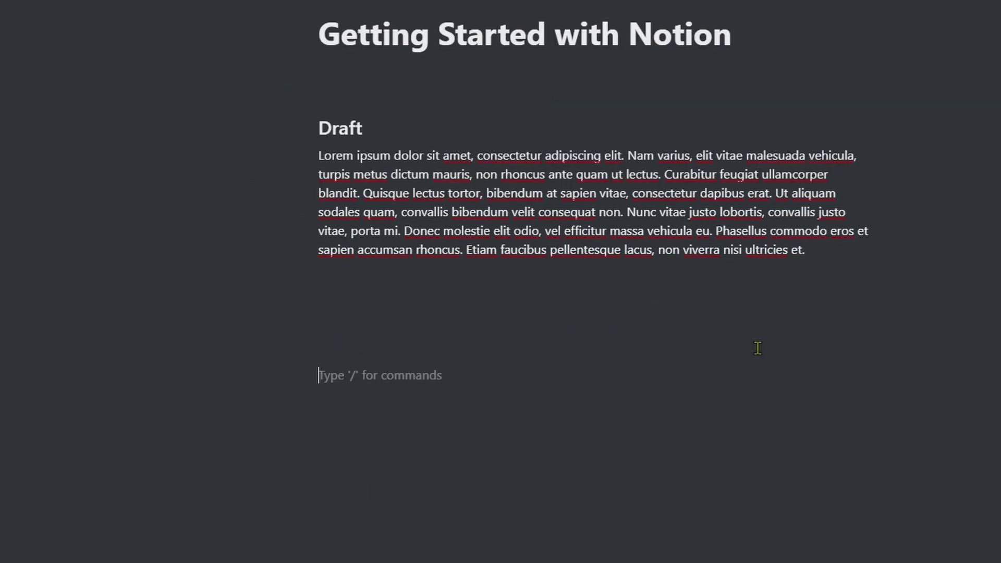
Insert a Heading 2 reading "Weekly Tasks" below the empty lines.
type("/hea")
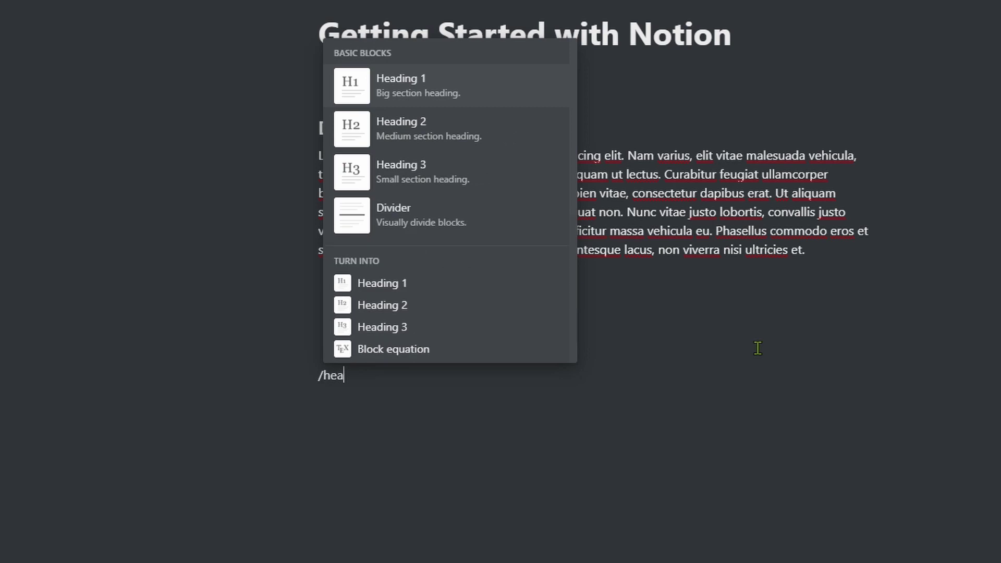
key("Up")
key("Down")
key("Return")
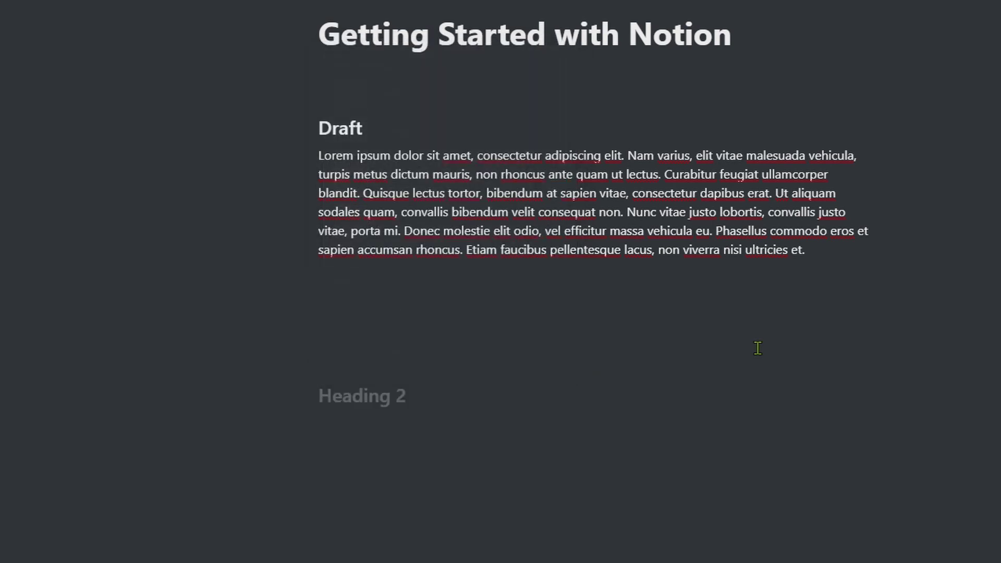
type("Weekly Task")
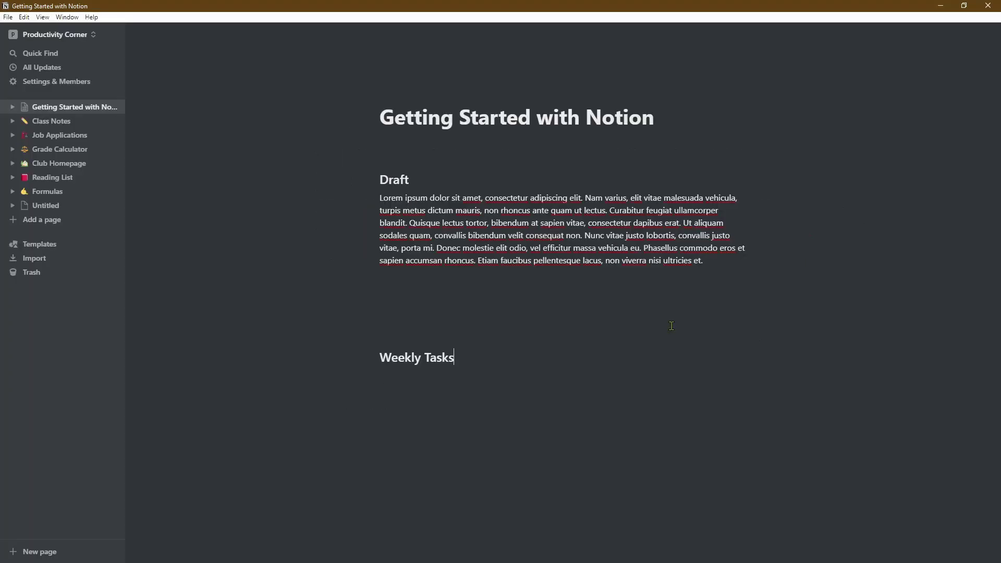
type("s")
Insert a Heading 3 reading "To Do" beneath the Weekly Tasks heading.
key("Return")
type("/hea")
key("Down")
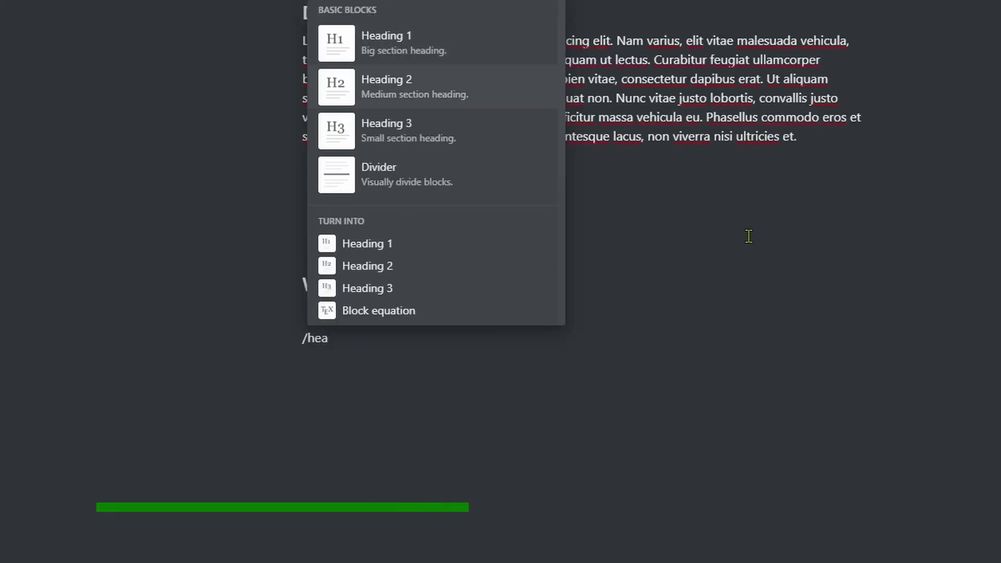
key("Down")
key("Return")
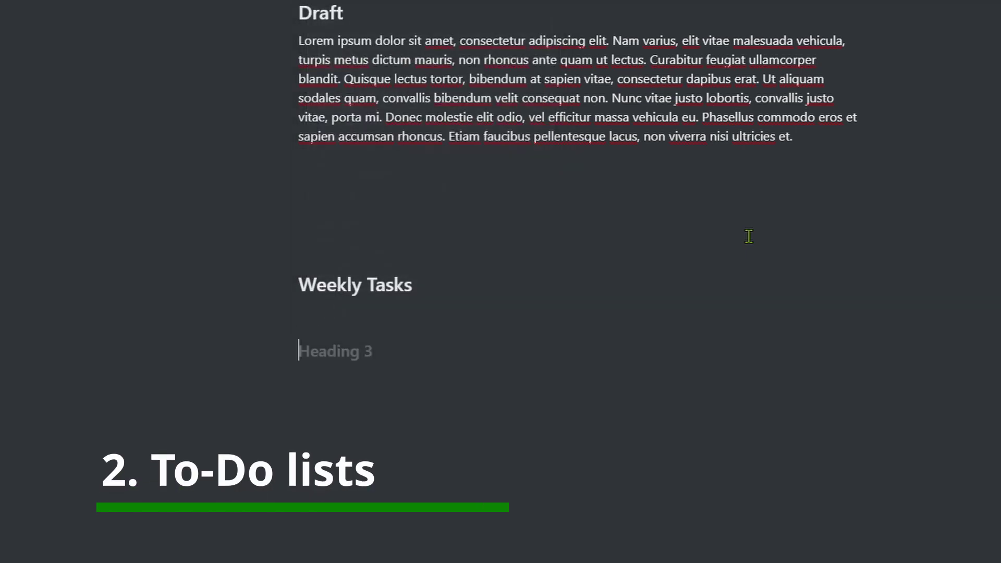
type("To Do")
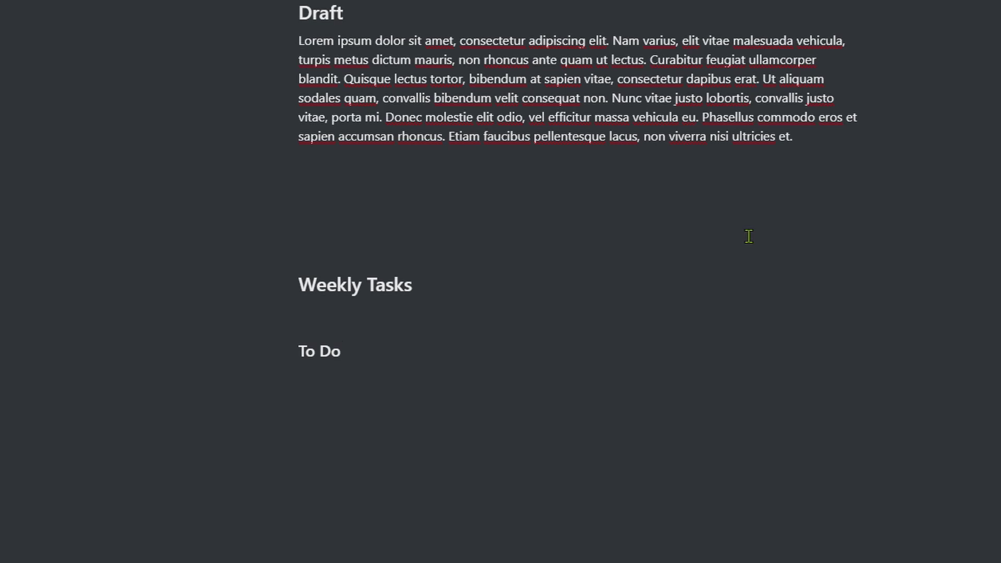
Start a to-do list under the To Do heading with the item "Read book 1".
key("Return")
type("/ch")
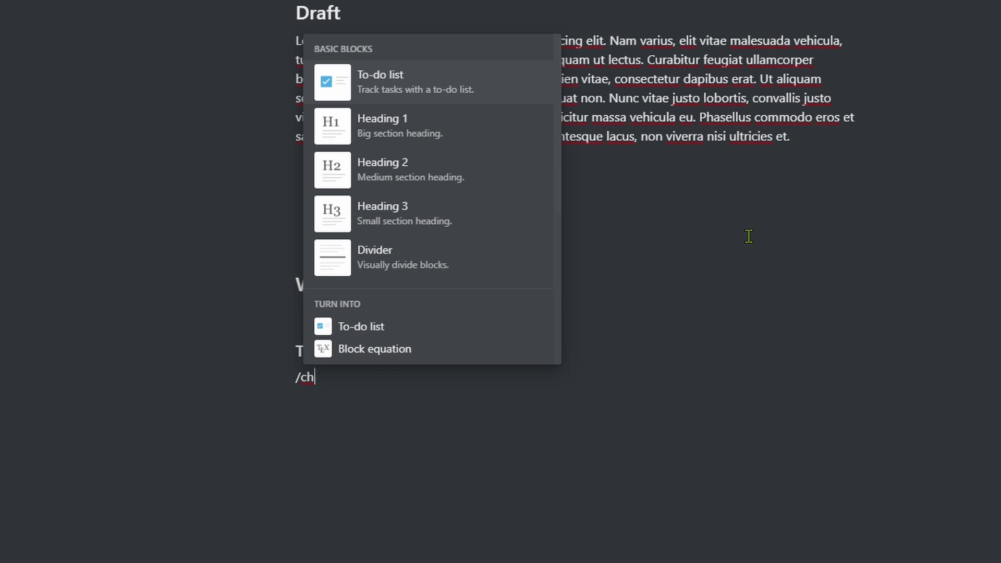
type("ec")
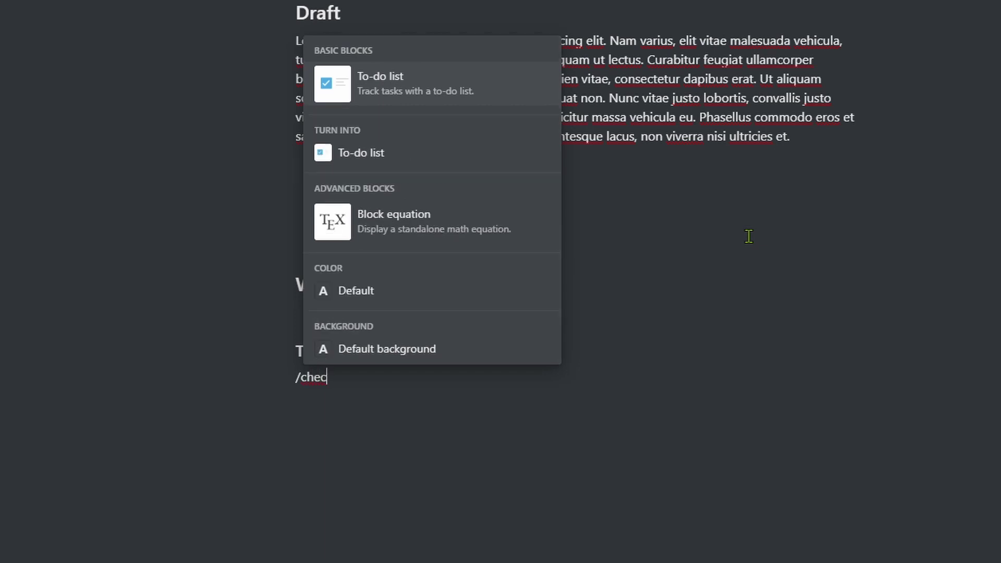
key("Down")
key("Up")
key("Return")
type("Read book")
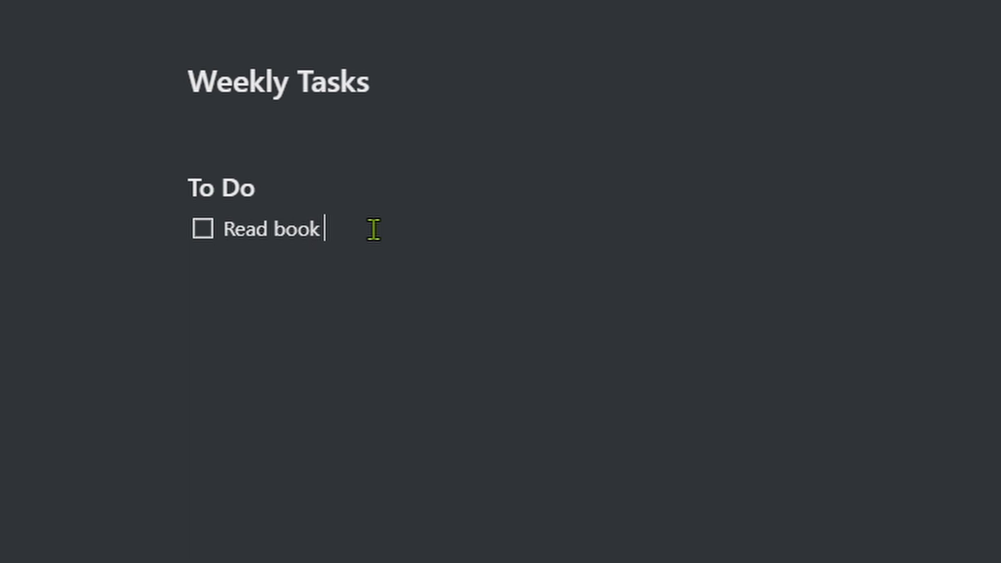
type(" 1")
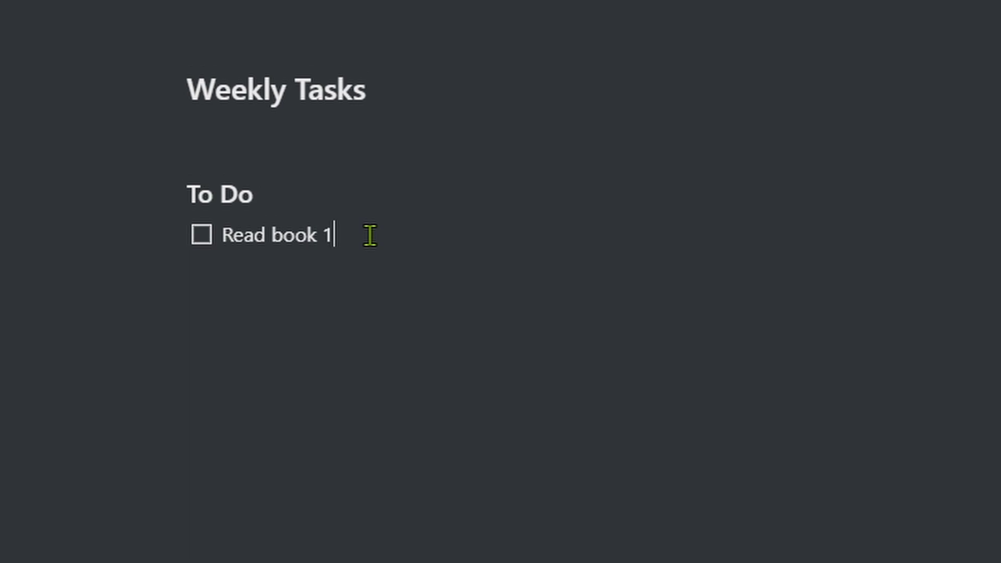
key("Return")
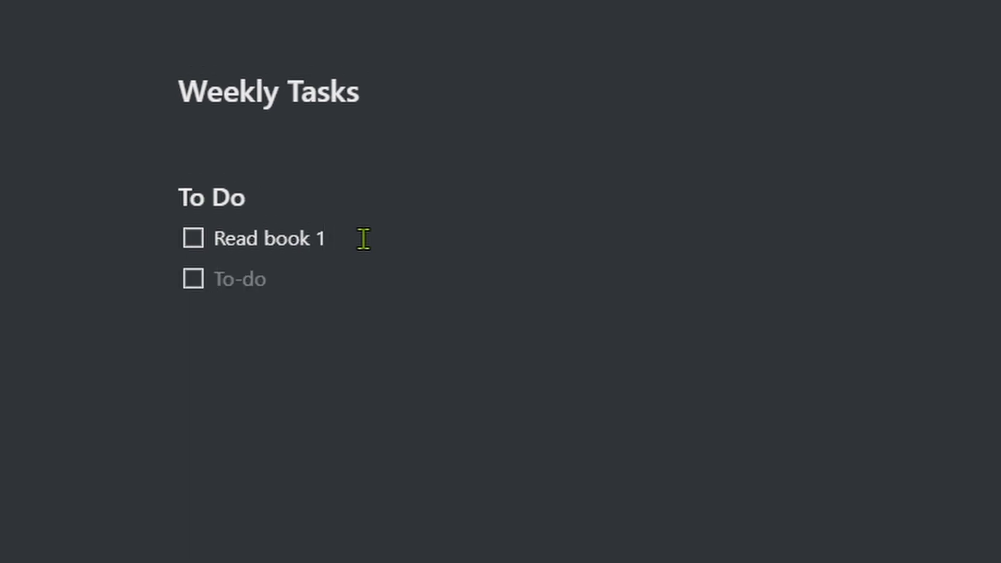
type("Read book 2:")
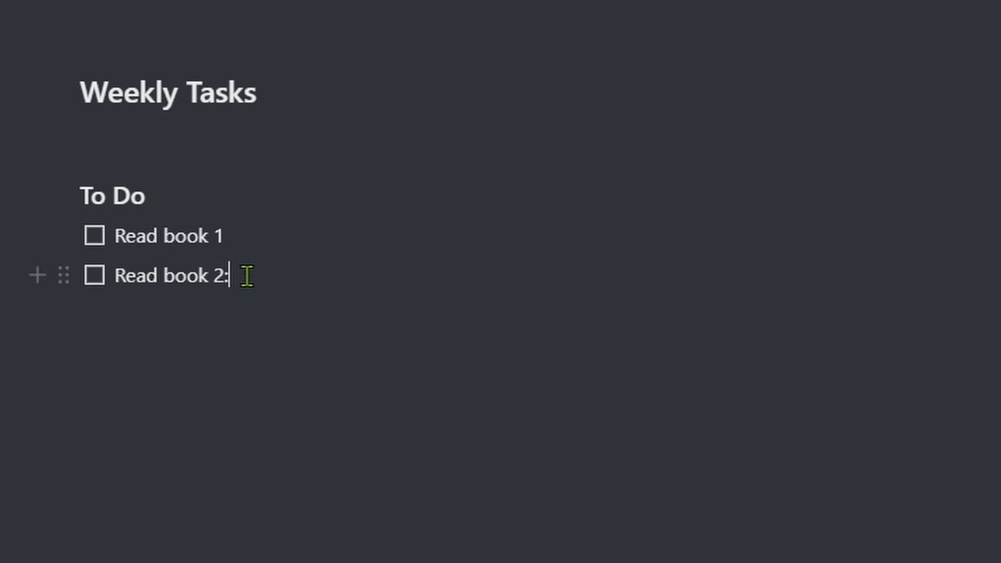
type("https://www.limitlessbook.com/")
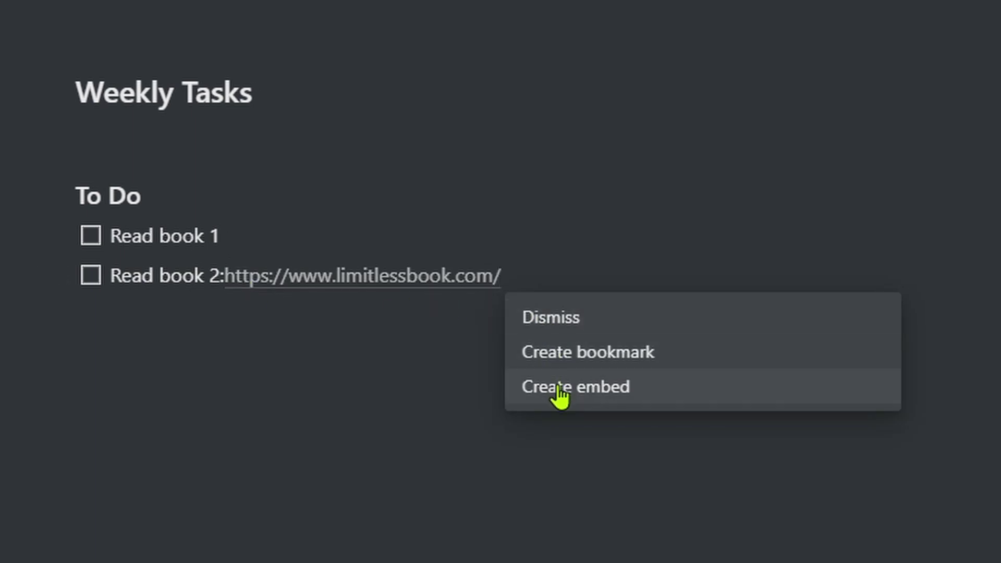
left_click(545, 360)
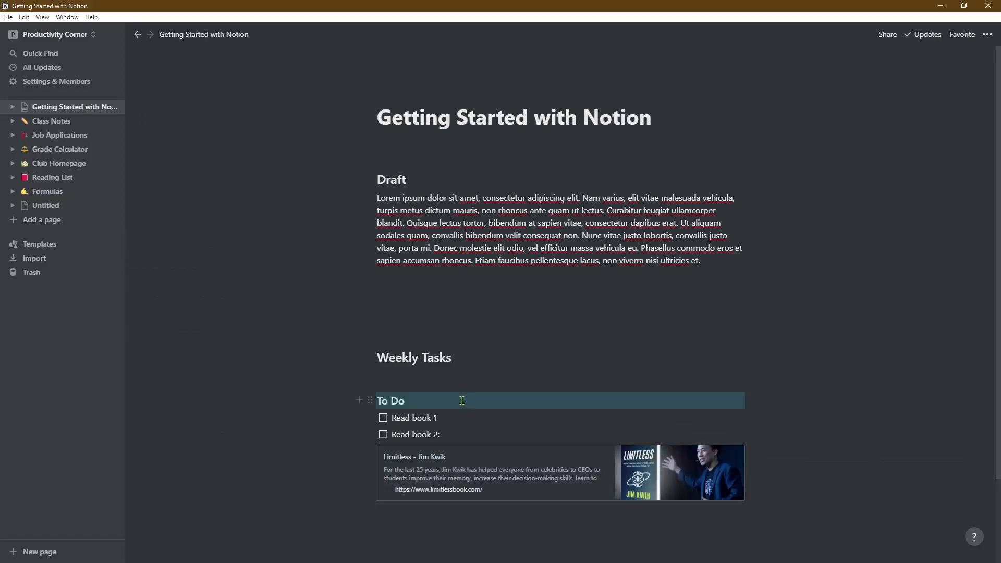
Give the To Do heading a red background.
left_click_drag(451, 402, 373, 397)
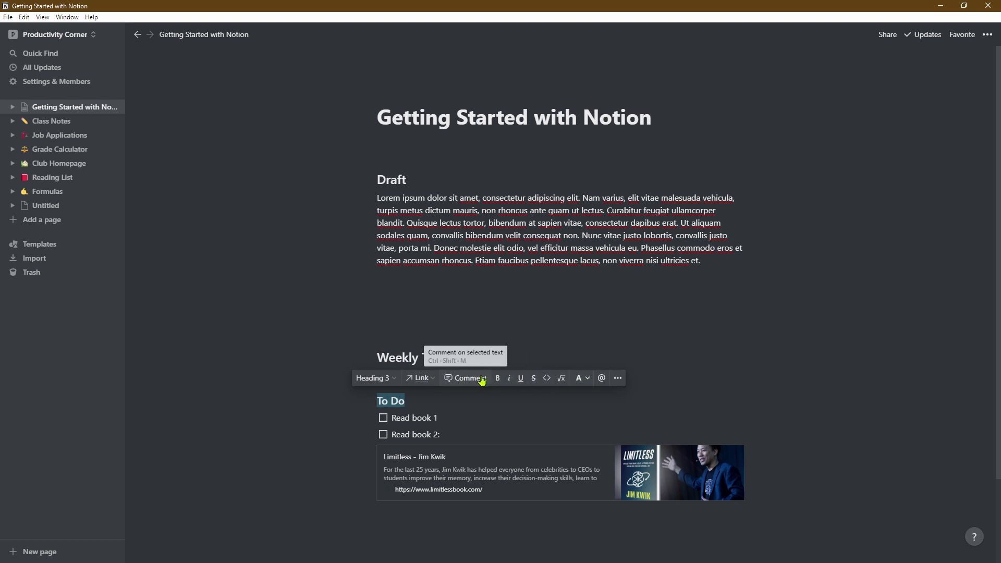
left_click(617, 379)
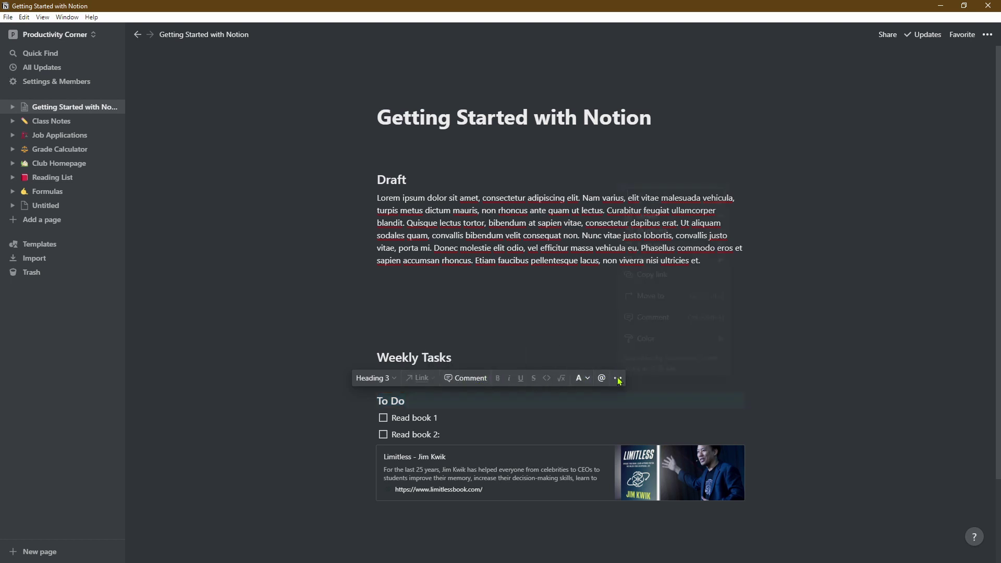
mouse_move(658, 339)
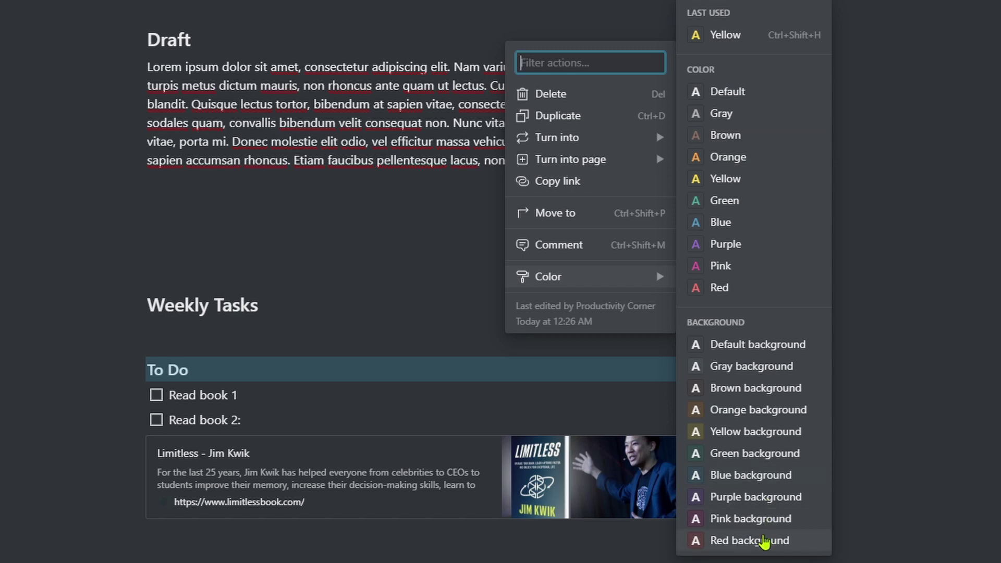
left_click(764, 542)
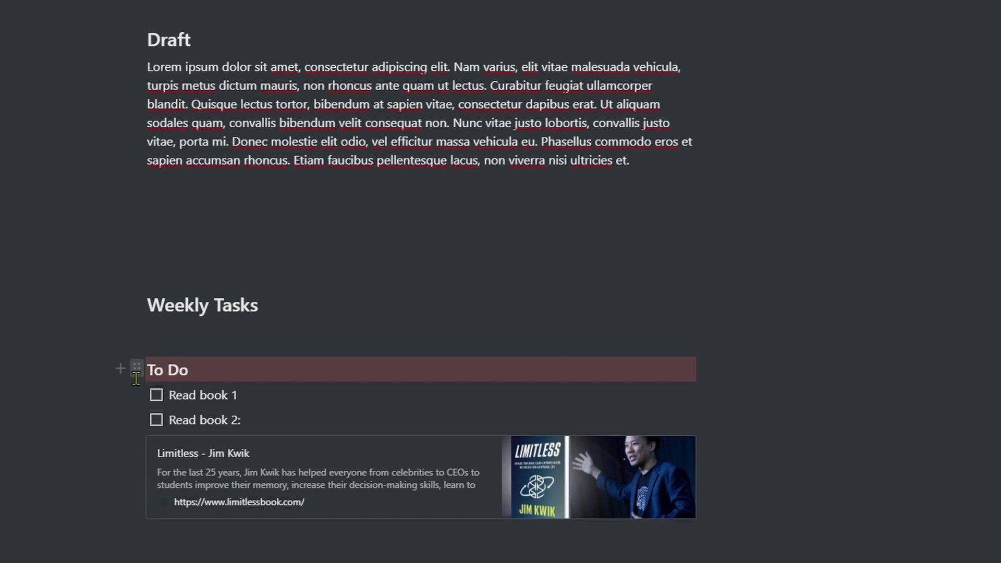
Duplicate the To Do heading together with its two checklist items and the bookmark.
left_click_drag(106, 361, 158, 370)
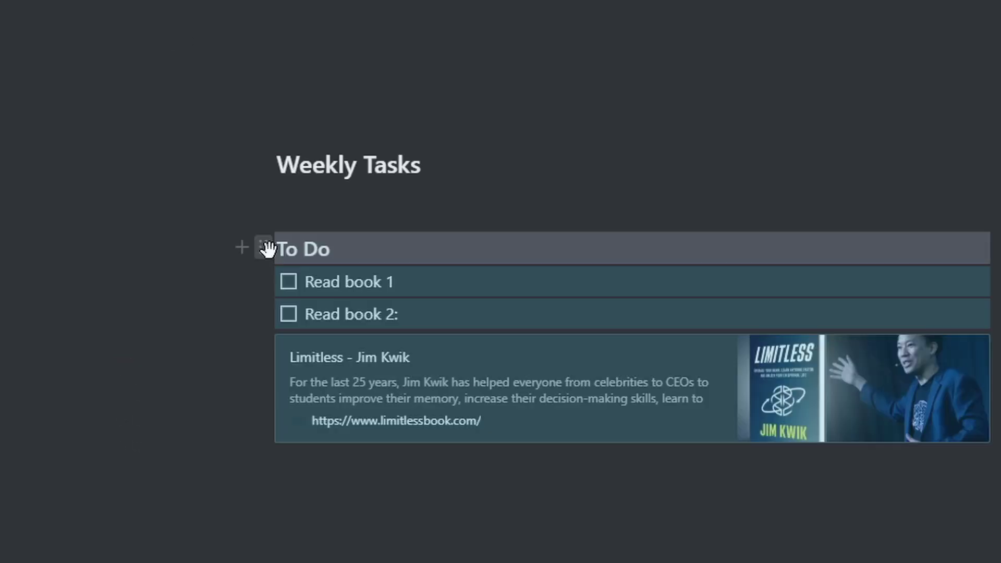
left_click(139, 370)
left_click(227, 233)
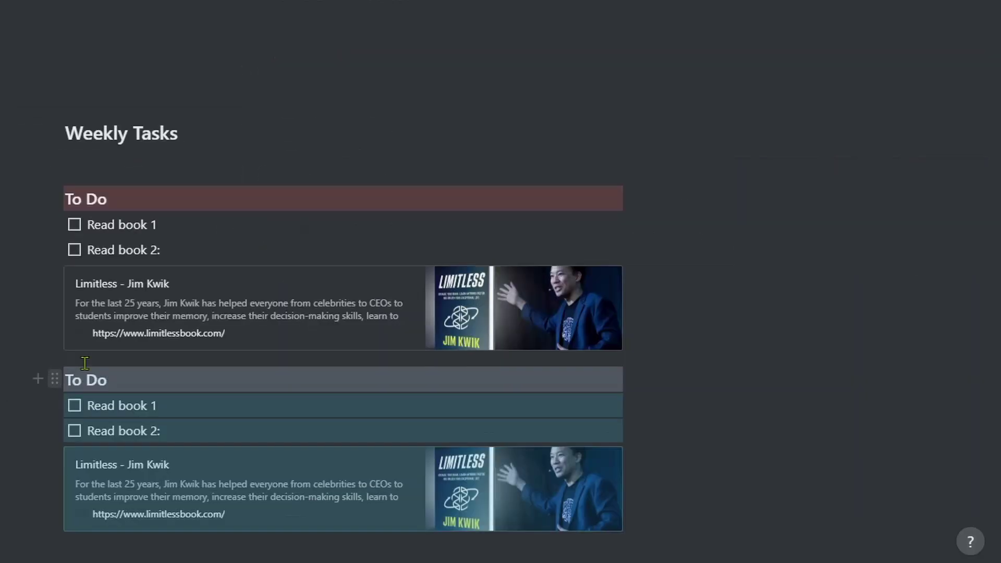
Place the duplicated To Do group in a second column beside the original, and move the original's items and bookmark under the first To Do heading.
left_click_drag(54, 378, 738, 191)
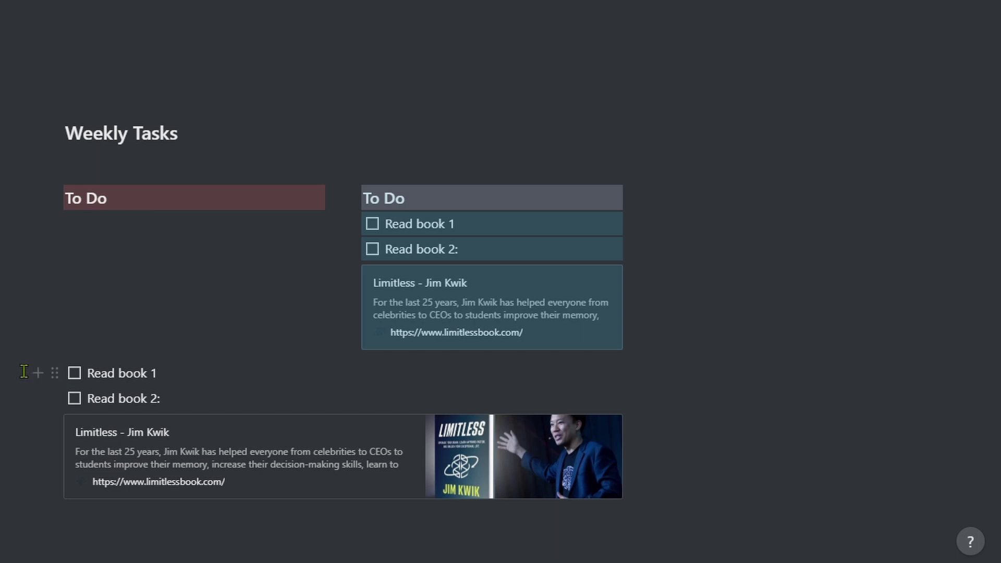
left_click_drag(10, 365, 158, 476)
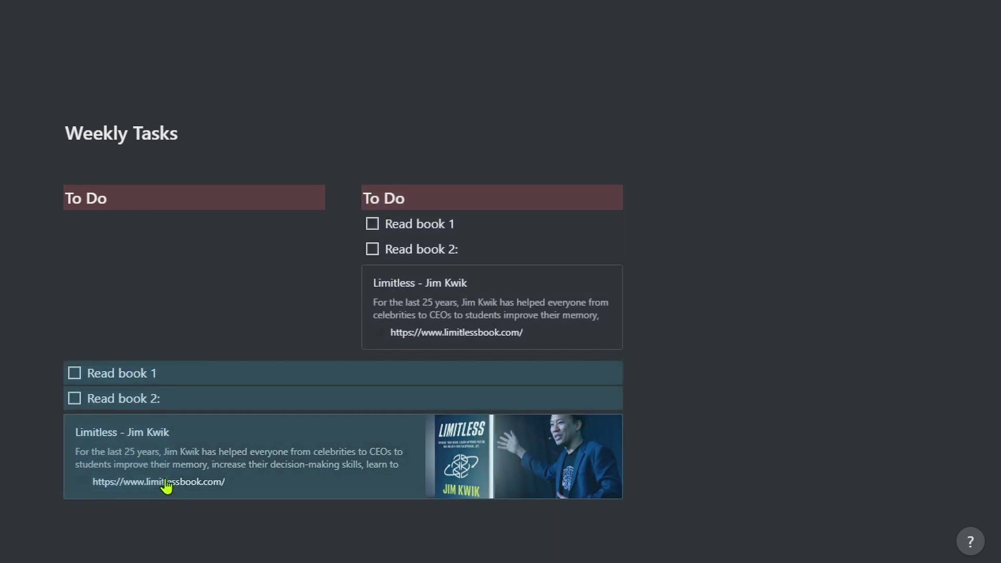
left_click_drag(55, 373, 71, 233)
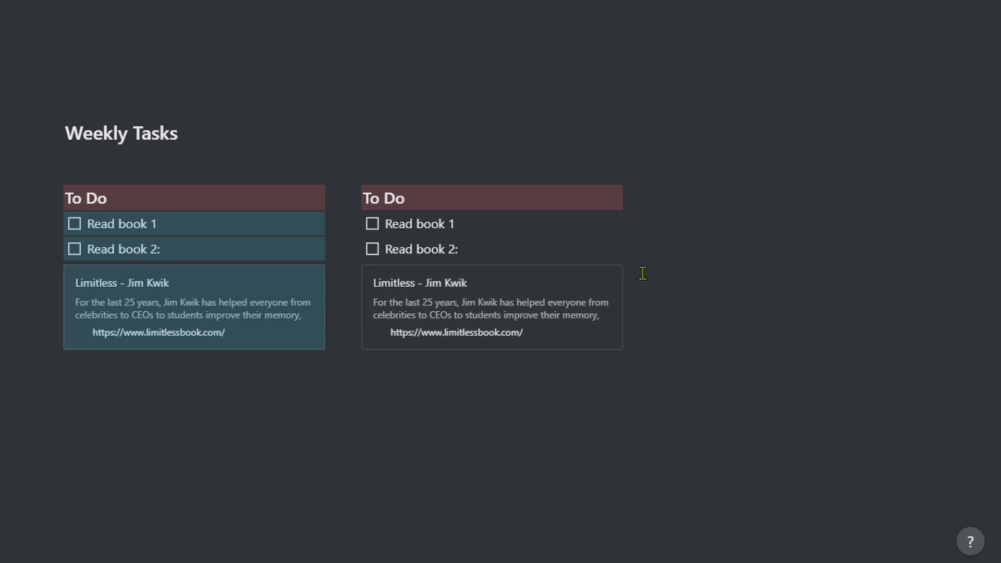
Duplicate the second column's To Do group and place the copy in a third column beside it.
left_click_drag(511, 388, 341, 172)
mouse_move(354, 198)
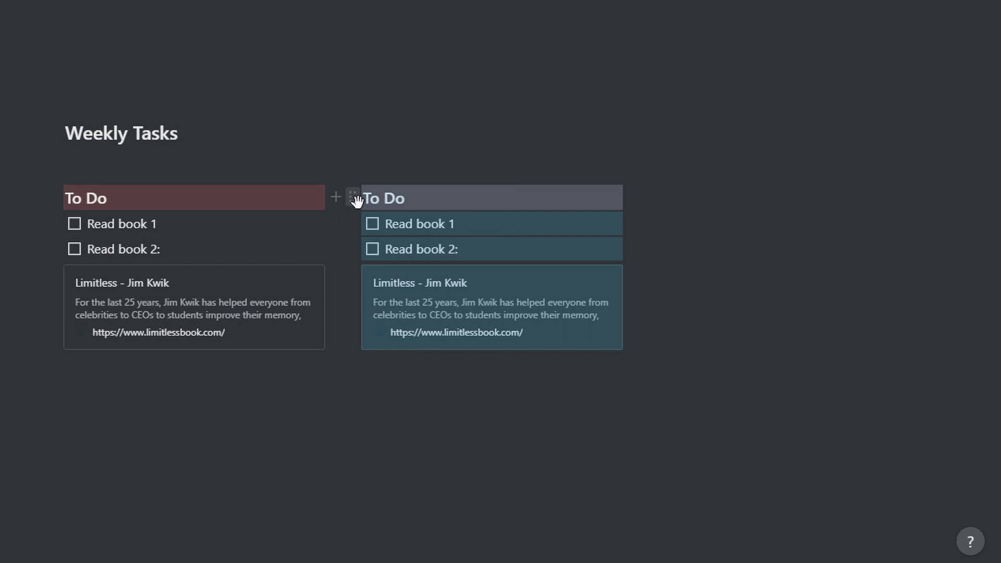
left_click(354, 197)
left_click(319, 185)
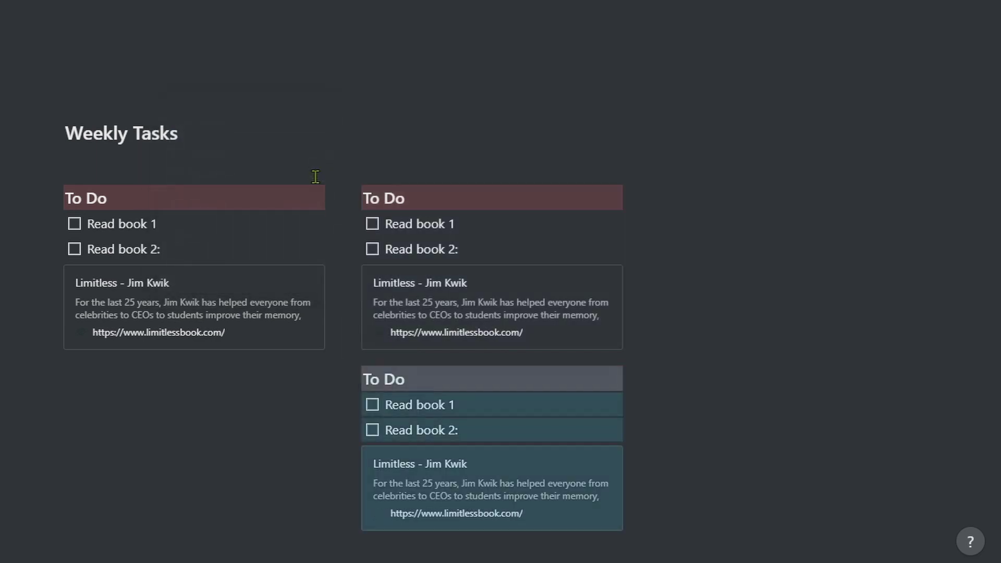
left_click_drag(352, 378, 662, 190)
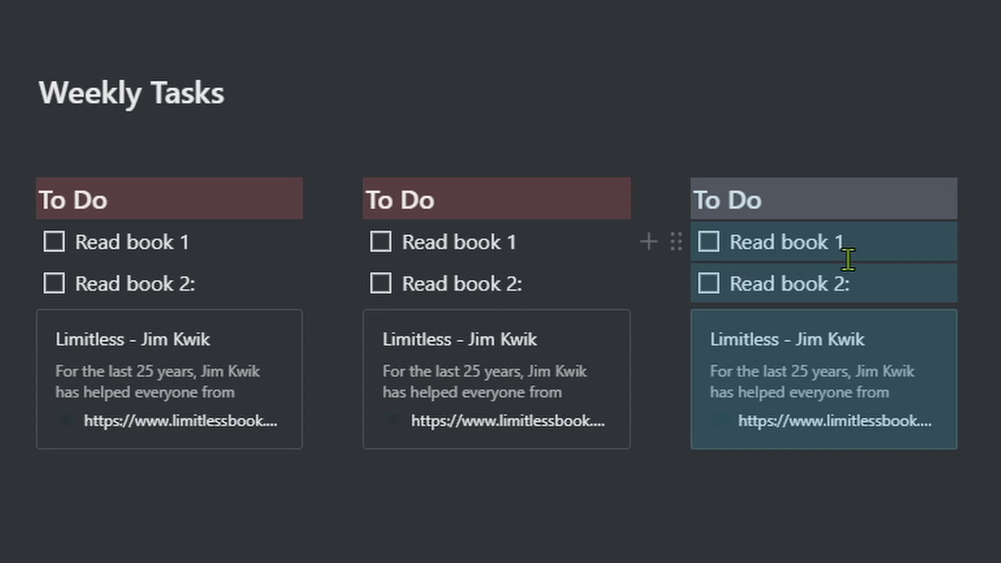
Rename the second column's To Do heading to Doing.
left_click(483, 197)
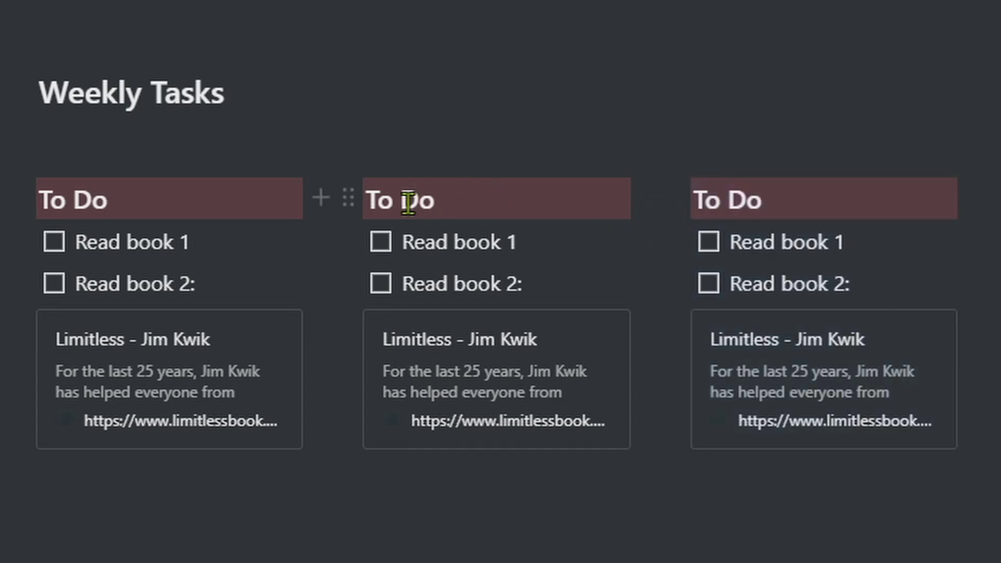
type("ing")
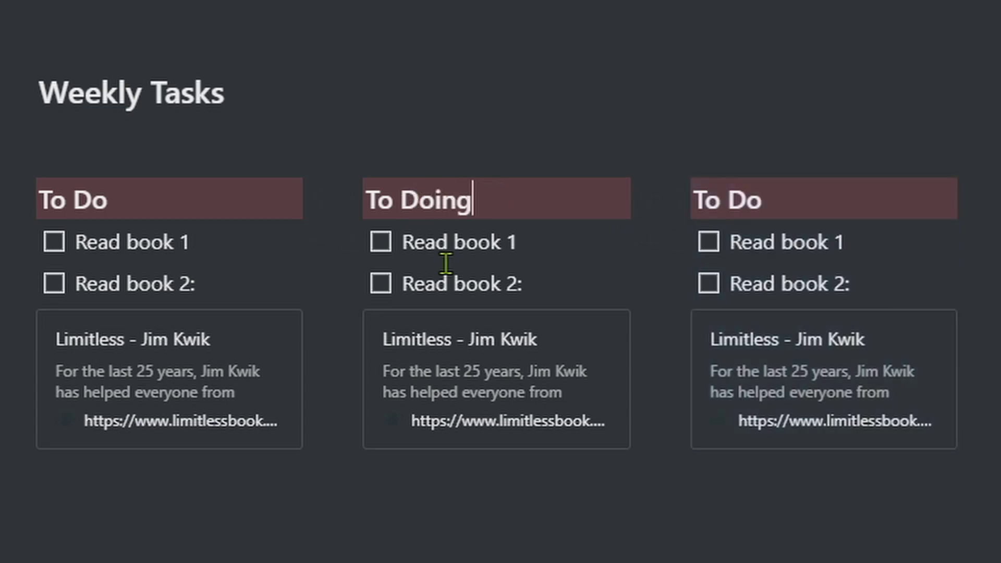
key("ctrl+Left")
key("shift+Home")
key("BackSpace")
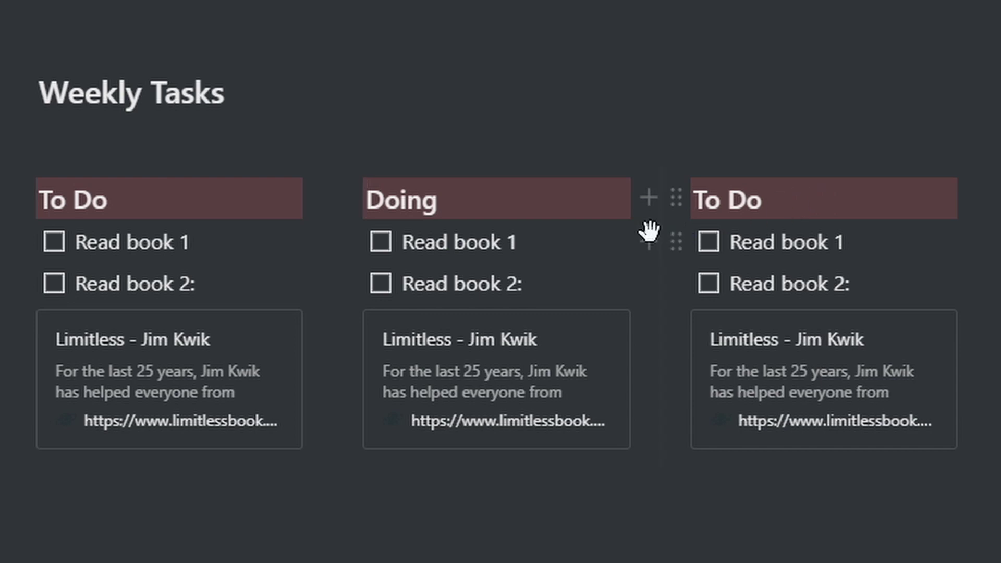
Replace the first checklist item under Doing with "Deploy new site".
left_click_drag(533, 247, 401, 244)
type("Delp")
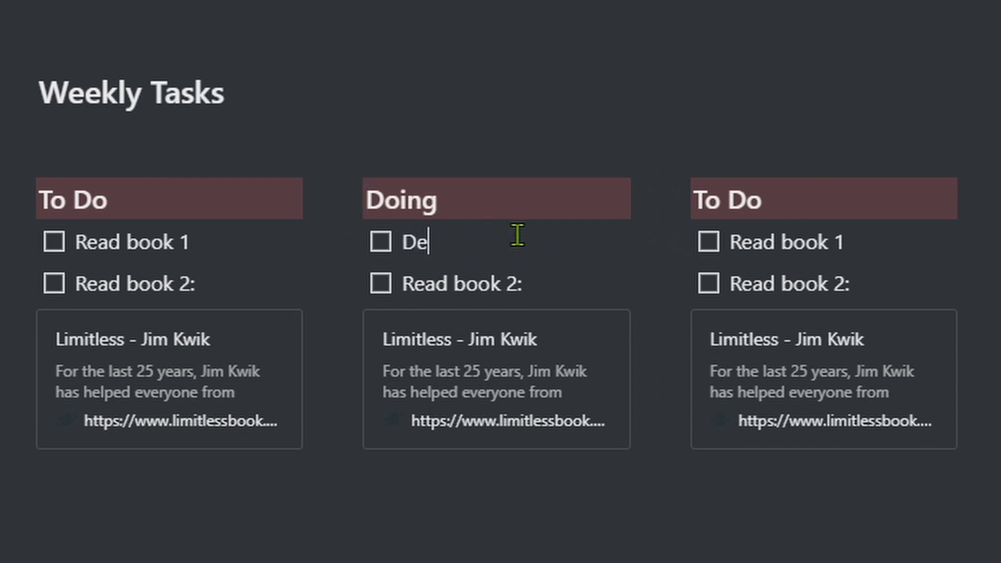
key("BackSpace")
key("BackSpace")
type("loy")
key("BackSpace")
key("BackSpace")
key("BackSpace")
type("plo")
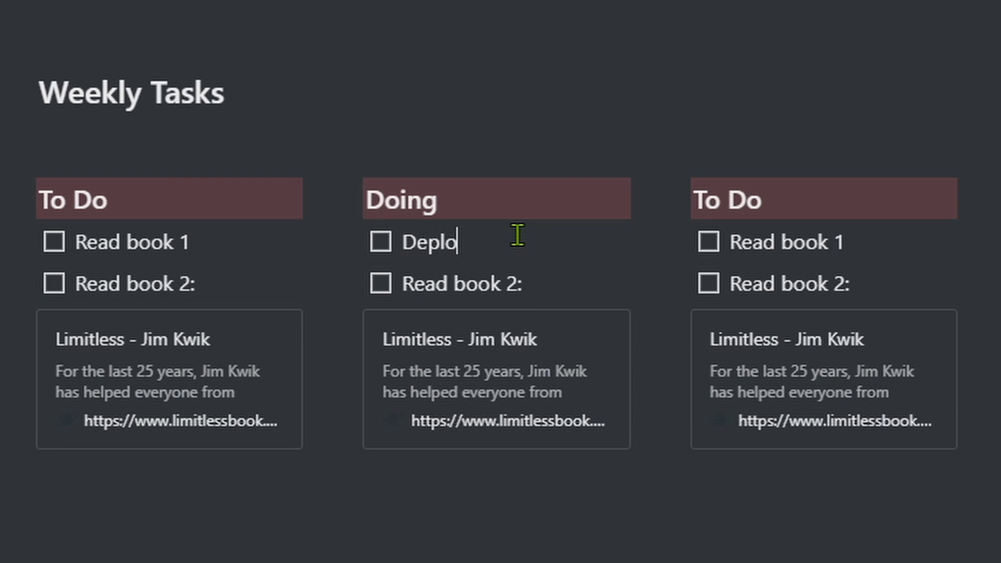
type("y new site")
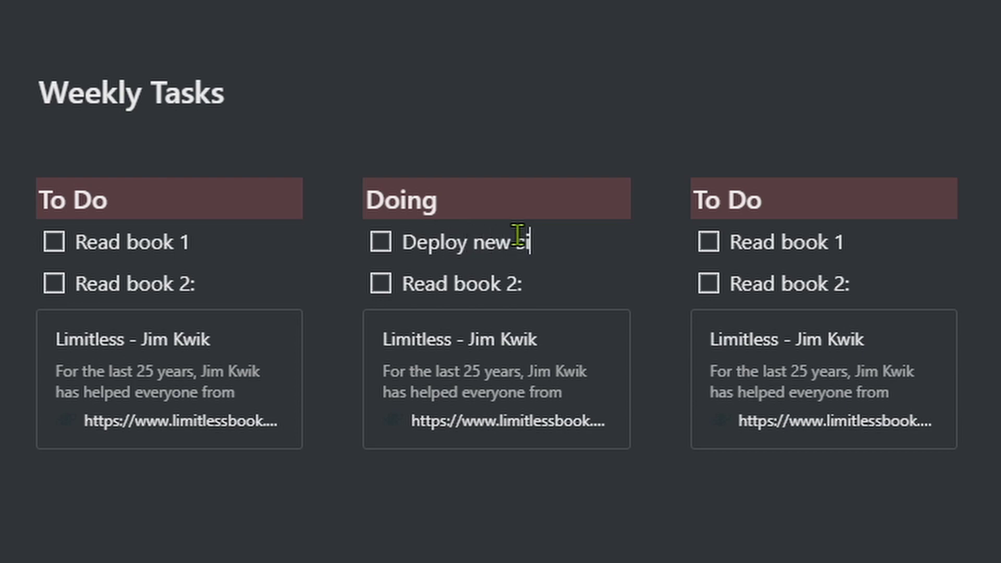
Replace the second checklist item under Doing with "Run unit tests".
key("Down")
key("ctrl+shift+Left")
key("ctrl+shift+Left")
key("ctrl+shift+Left")
type("Run unit tests")
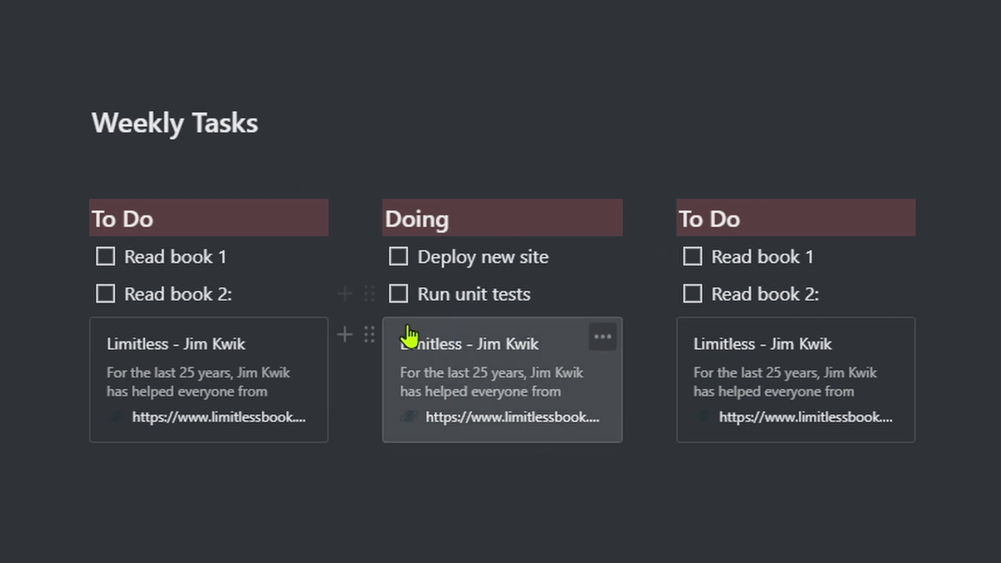
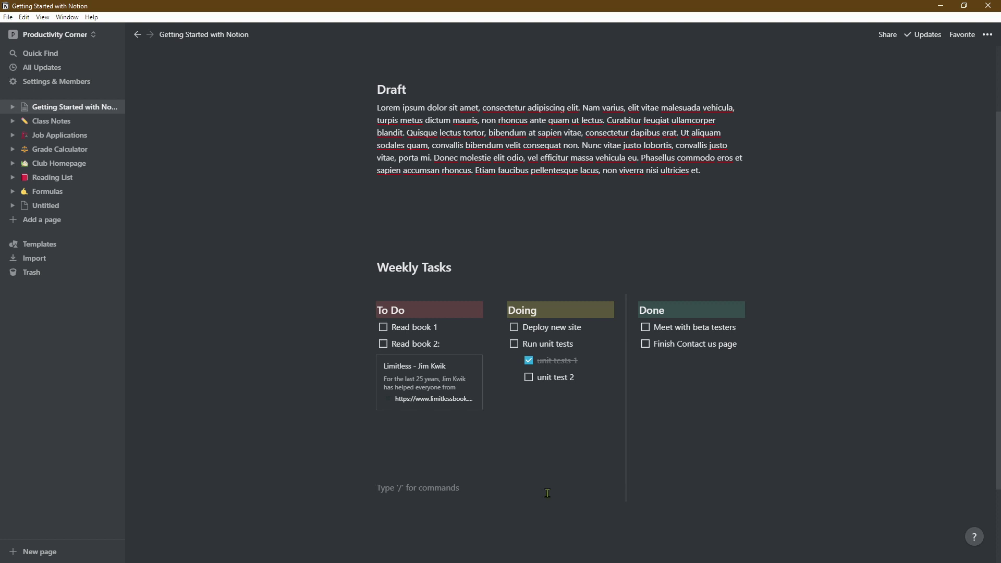
Duplicate the Weekly Tasks heading and move the copy below the three task columns.
scroll(444, 344, "down", 2)
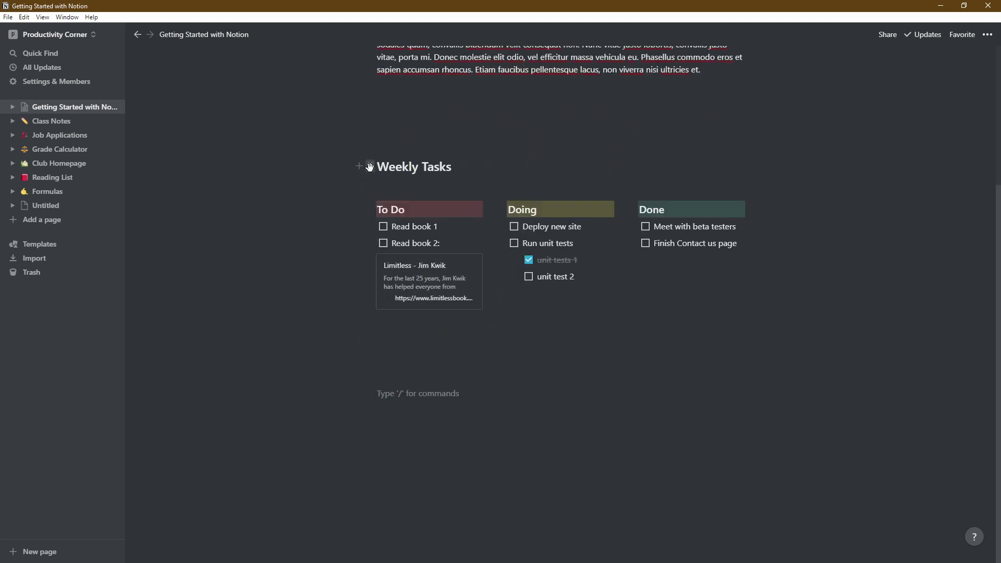
left_click(369, 168)
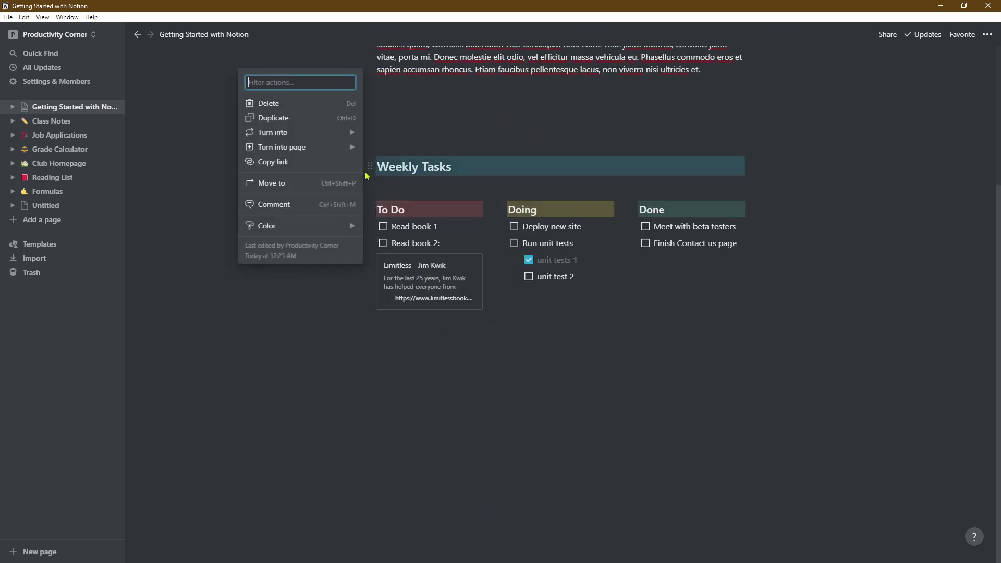
left_click(309, 118)
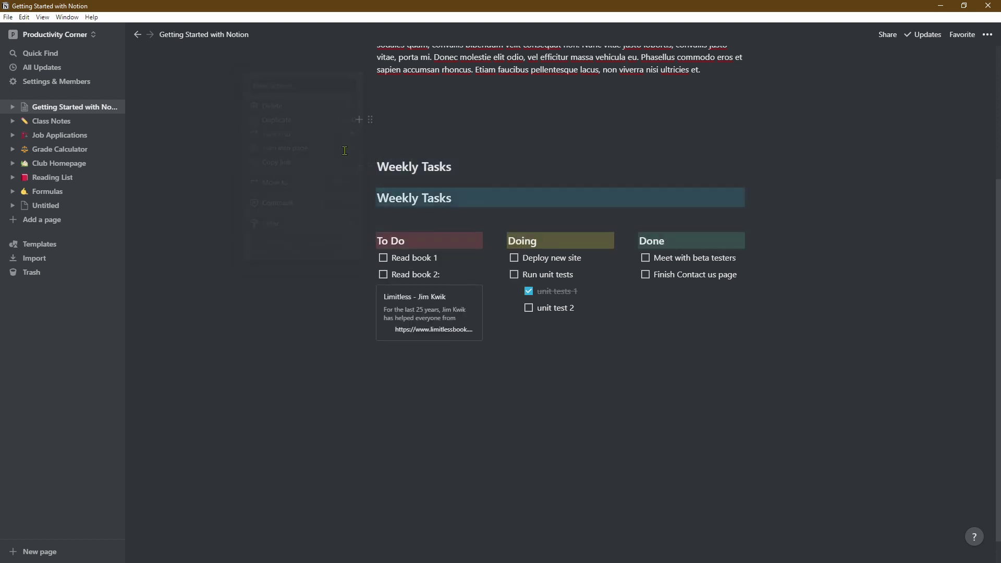
left_click_drag(369, 199, 375, 446)
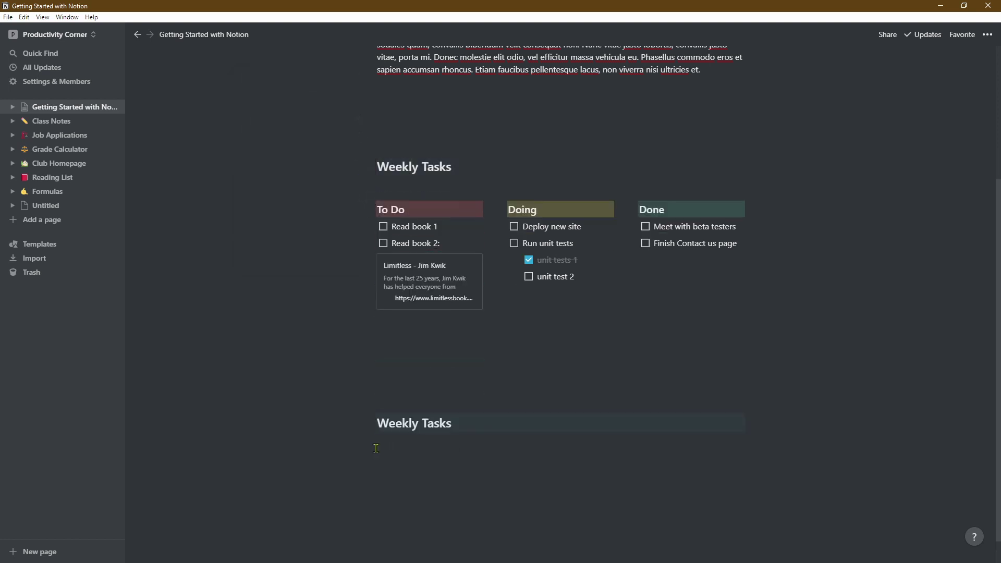
Rename the duplicated Weekly Tasks heading to Team Home.
left_click(403, 423)
key("ctrl+shift+Left")
key("ctrl+shift+Right")
key("ctrl+shift+Right")
key("Right")
key("ctrl+shift+Left")
key("ctrl+shift+Left")
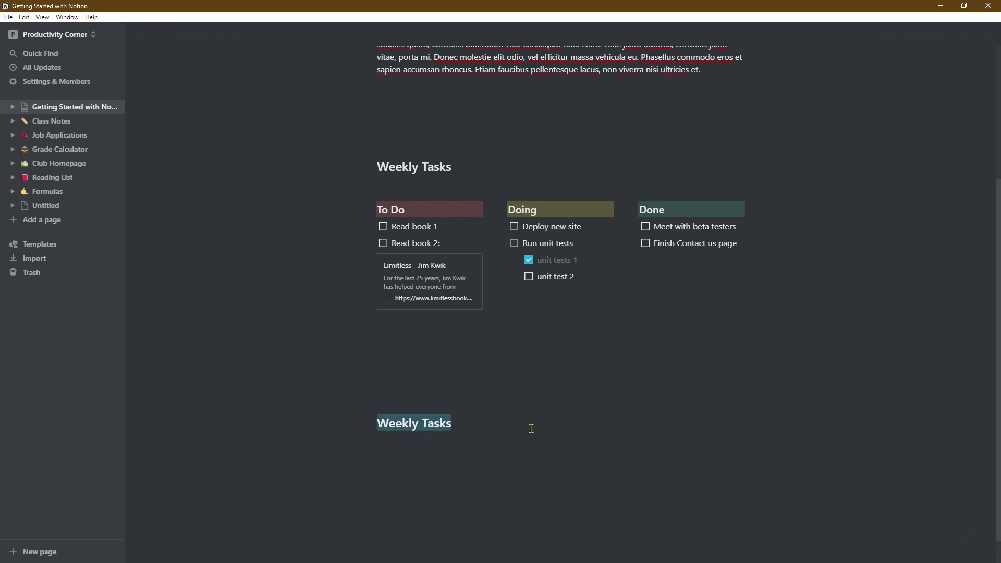
key("Escape")
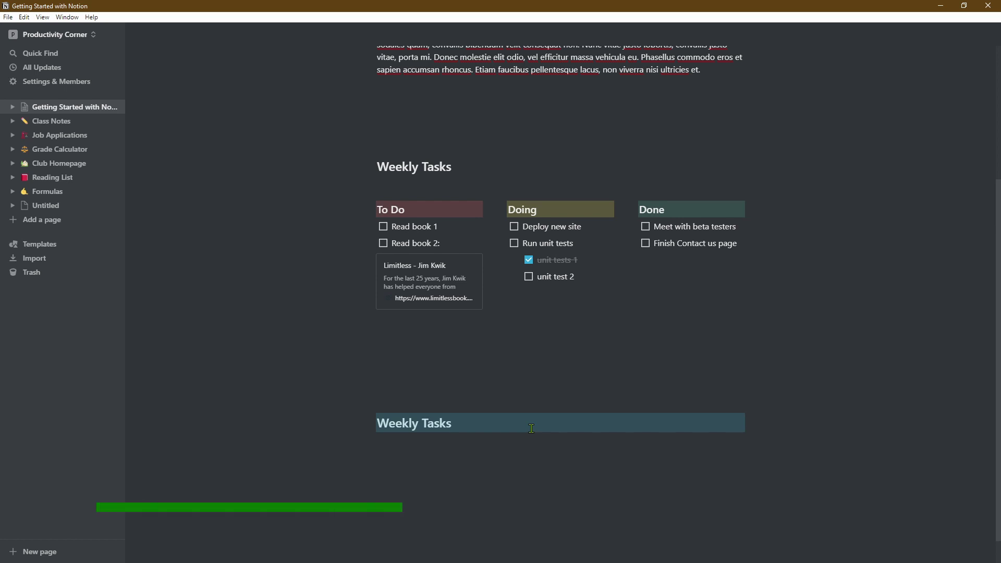
left_click_drag(531, 428, 373, 425)
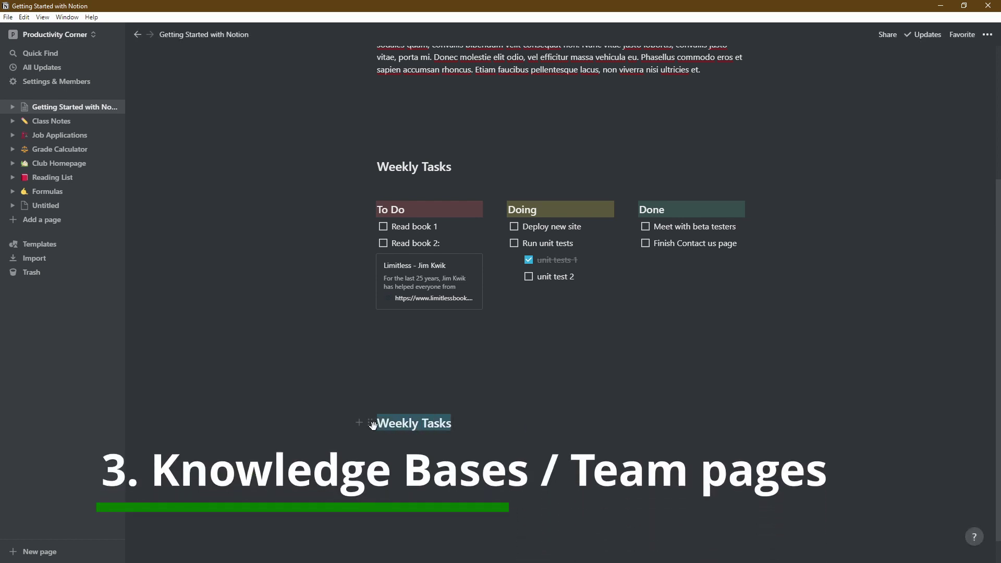
type("Team")
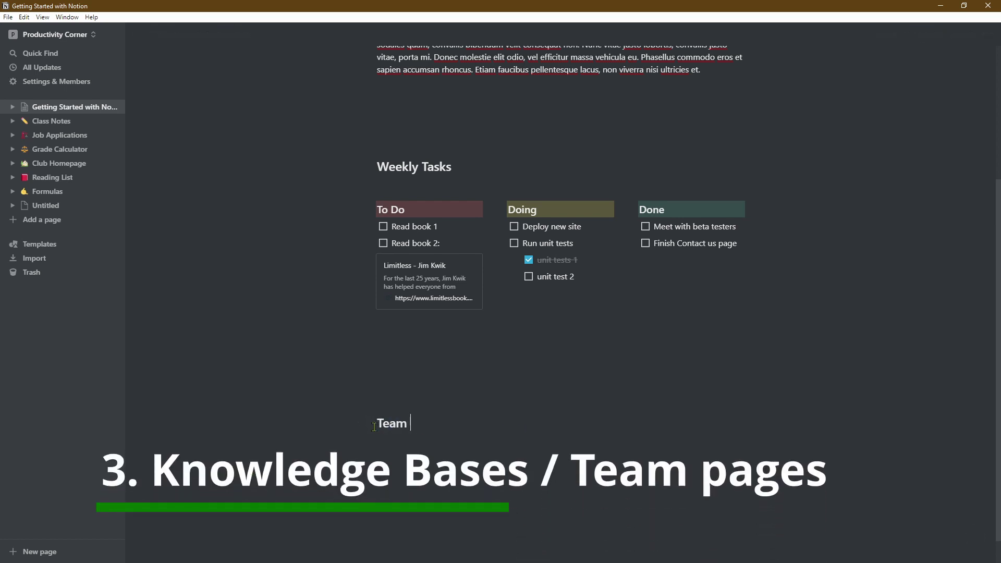
type(" Home")
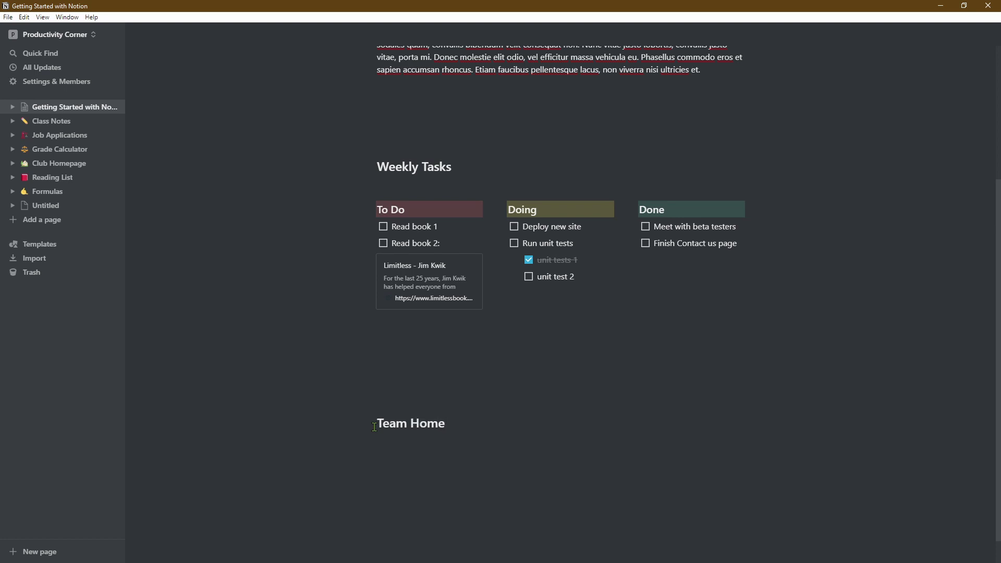
Add the text lines Team, Mission, Recent Press, Team Calendar and People Directory below the Team Home heading.
key("Return")
type("Team")
key("Return")
type("Mission")
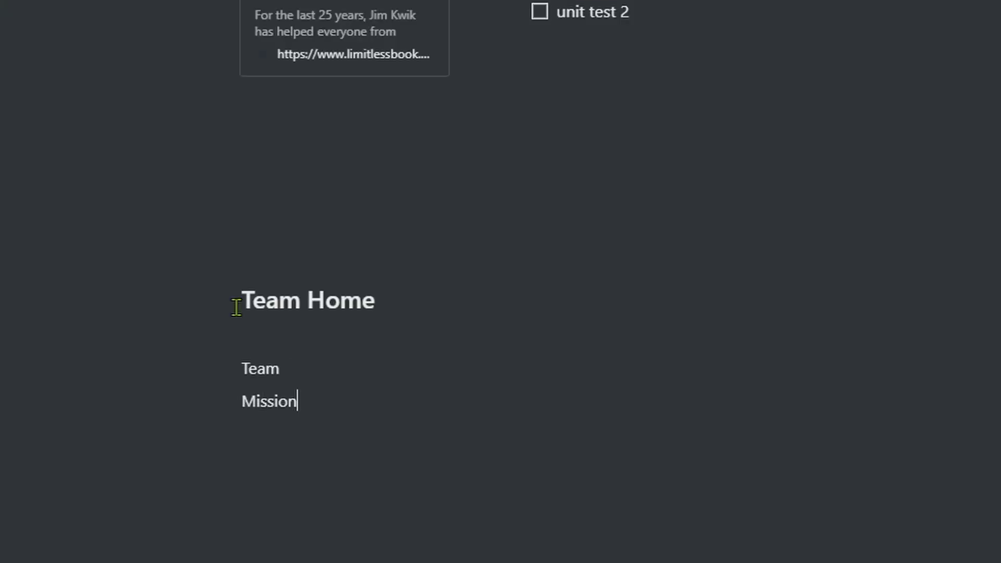
key("Return")
type("Recent Press")
key("Return")
type("Team Calendar")
key("Return")
type("People Directory")
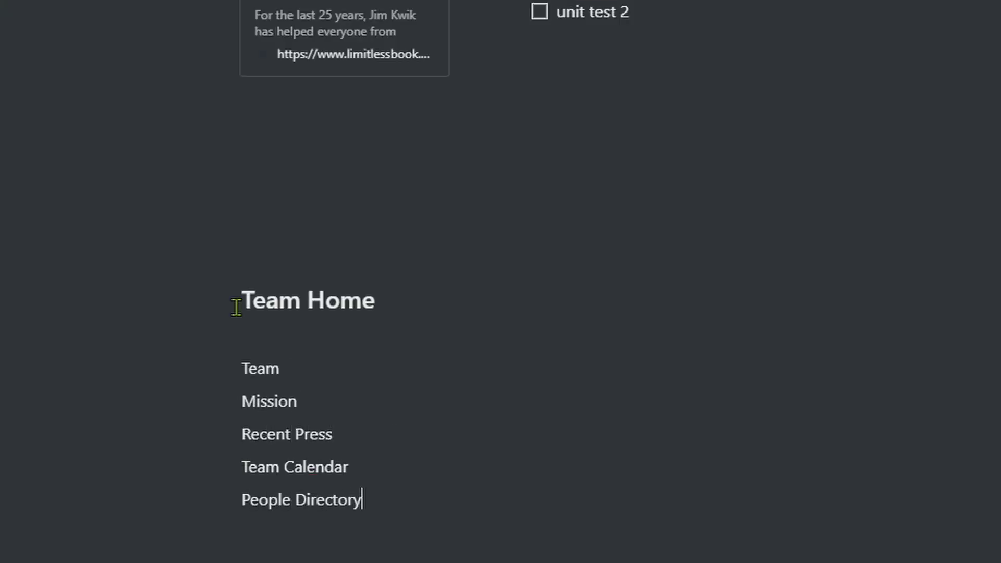
Turn the Team line under Team Home into a small subheading.
left_click(227, 367)
mouse_move(36, 302)
left_click(391, 198)
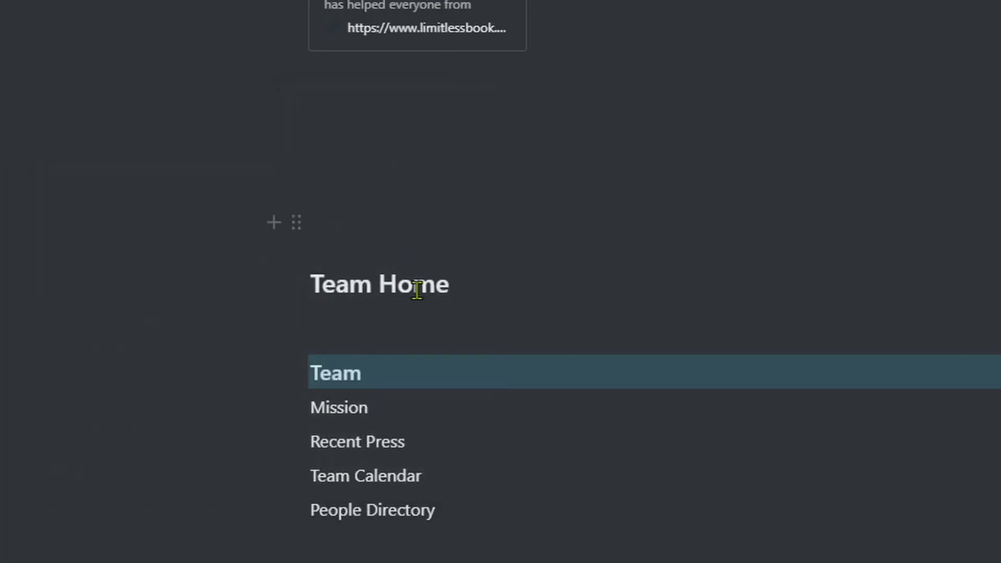
Insert a divider between the Team subheading and the Mission line.
left_click(370, 396)
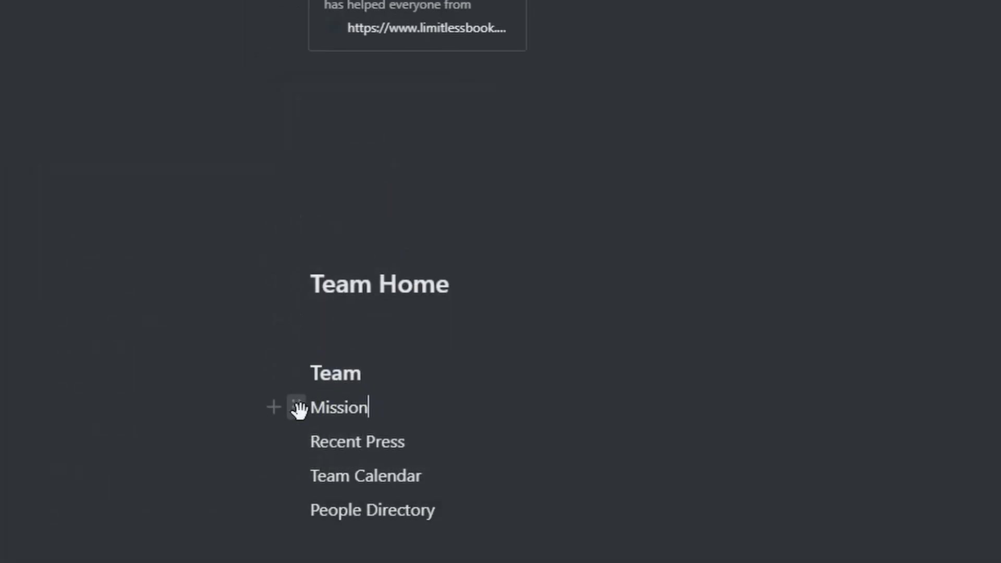
left_click(270, 405)
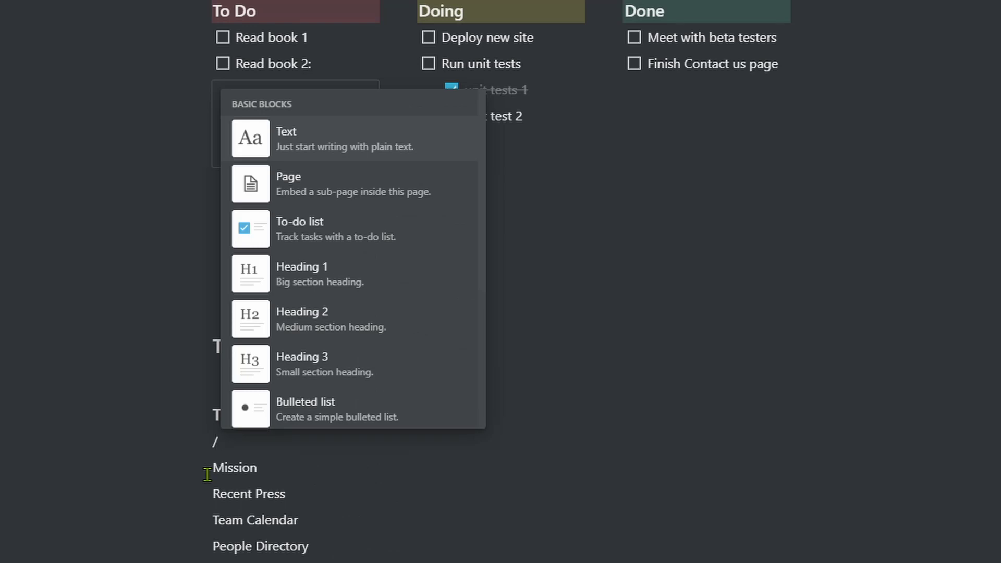
key("Down")
key("Down")
key("Down")
key("Down")
key("Down")
key("Down")
key("Down")
key("Down")
key("Down")
key("Down")
key("Down")
key("Down")
key("Down")
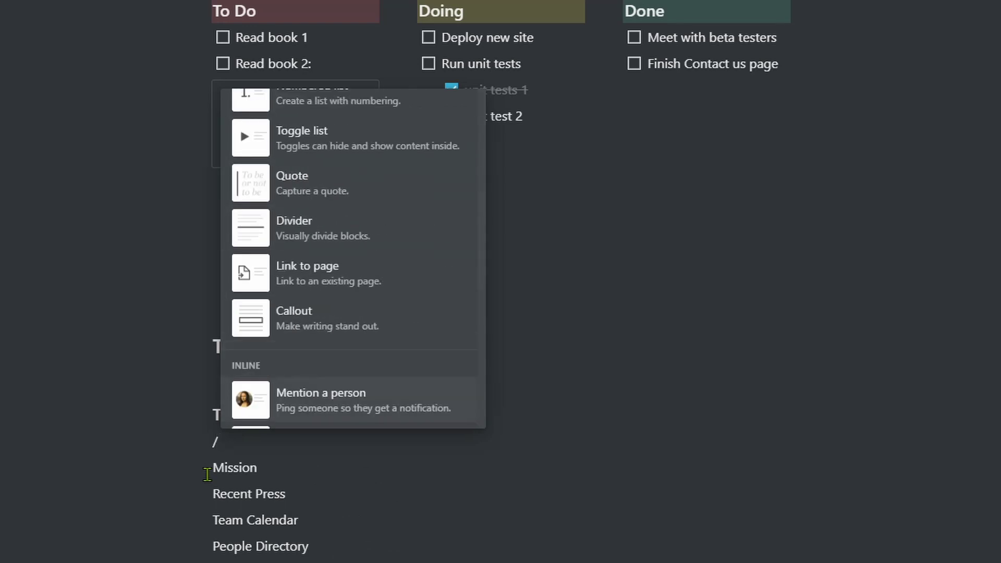
key("Up")
key("Up")
key("Up")
key("ctrl+z")
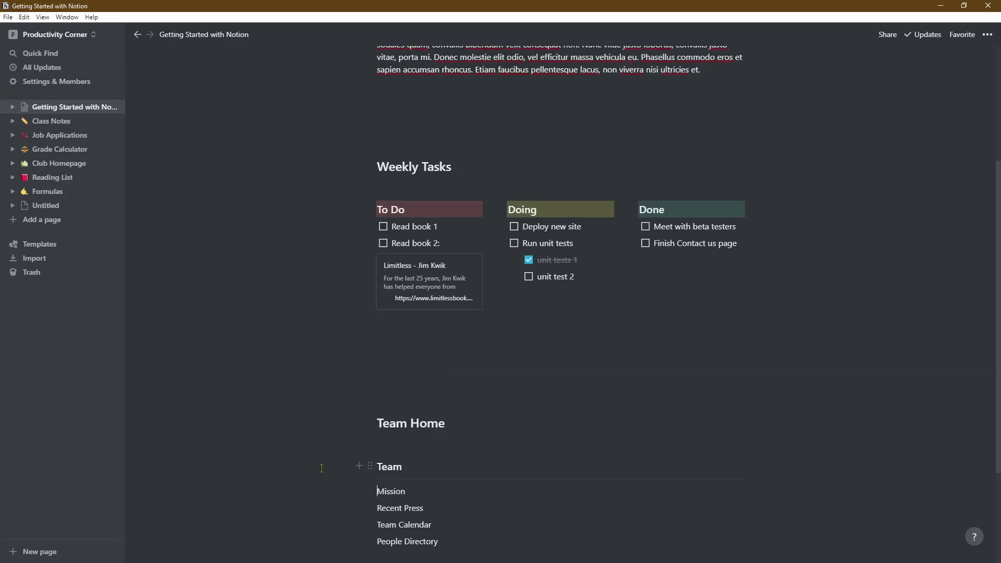
Duplicate the Team subheading with its divider and four lines, and arrange the two groups as side-by-side columns.
left_click_drag(343, 483, 412, 522)
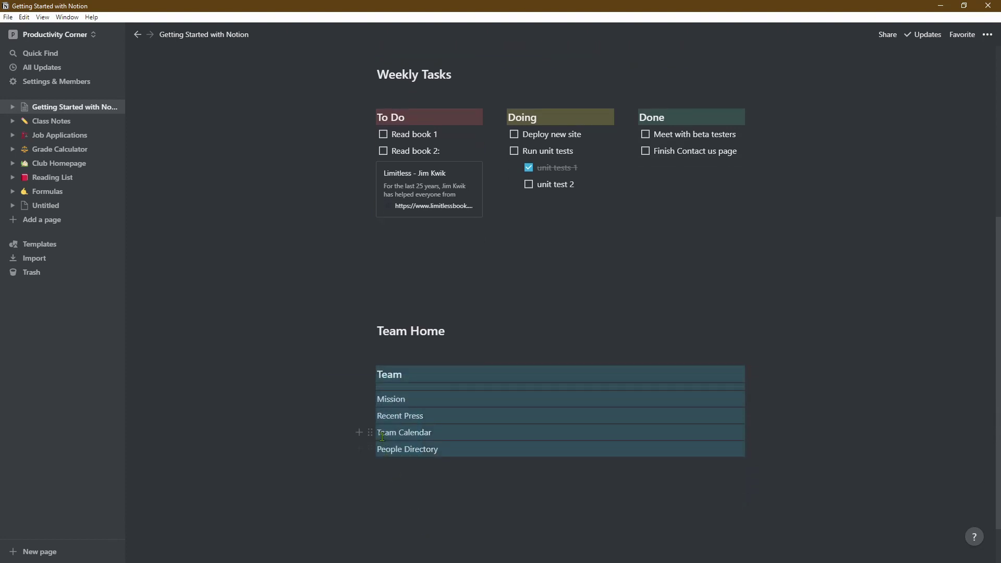
key("ctrl+d")
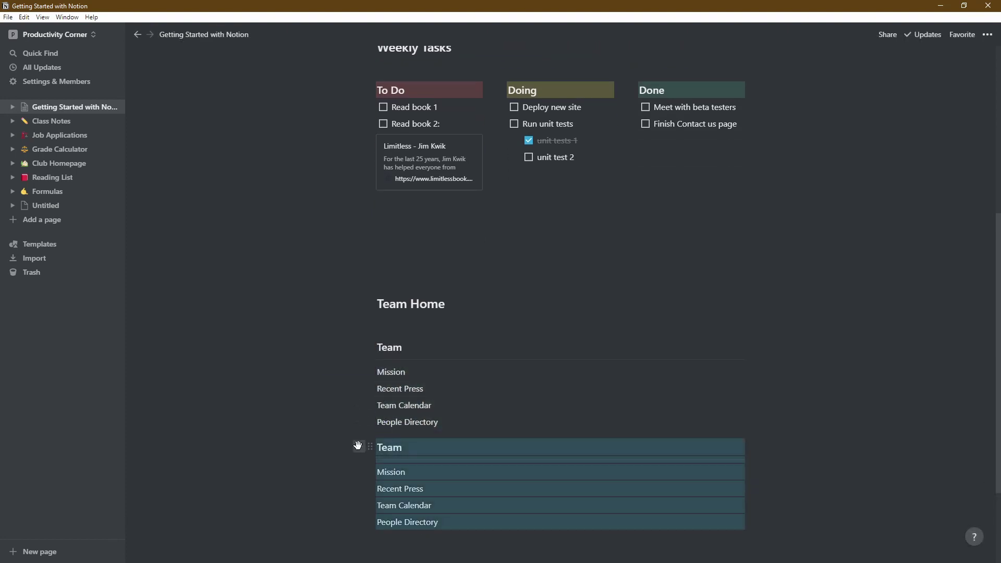
left_click_drag(367, 449, 787, 327)
left_click_drag(342, 510, 458, 420)
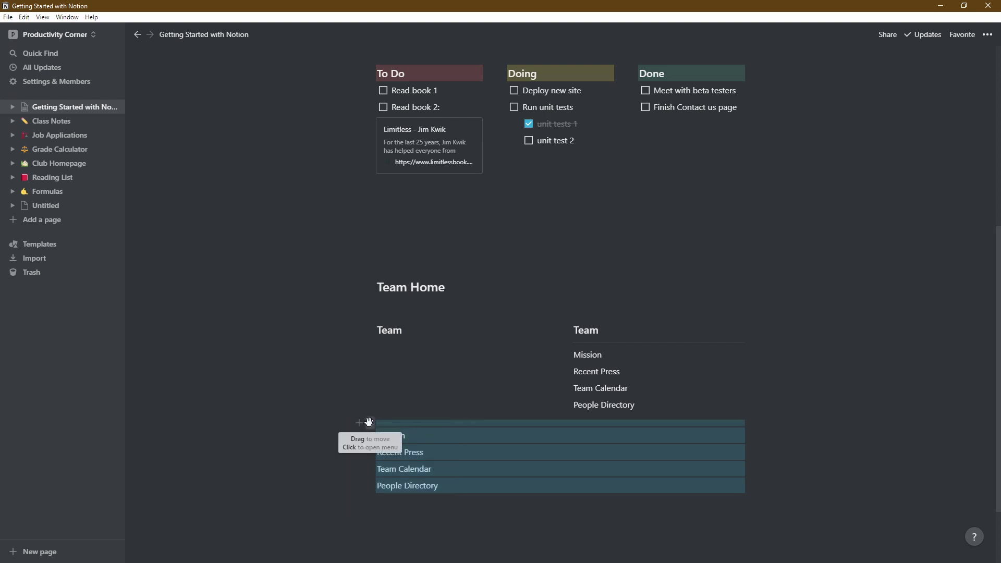
left_click_drag(366, 436, 381, 345)
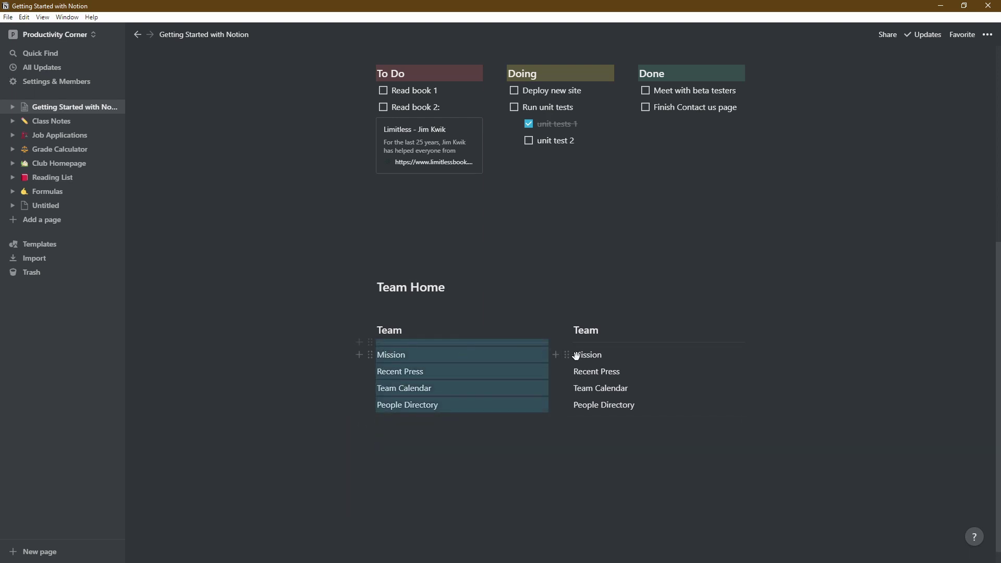
Change the second column to HR with lines Benefits Policies, Vacation policy and Expense Policy, and delete the extra People Directory line.
double_click(587, 329)
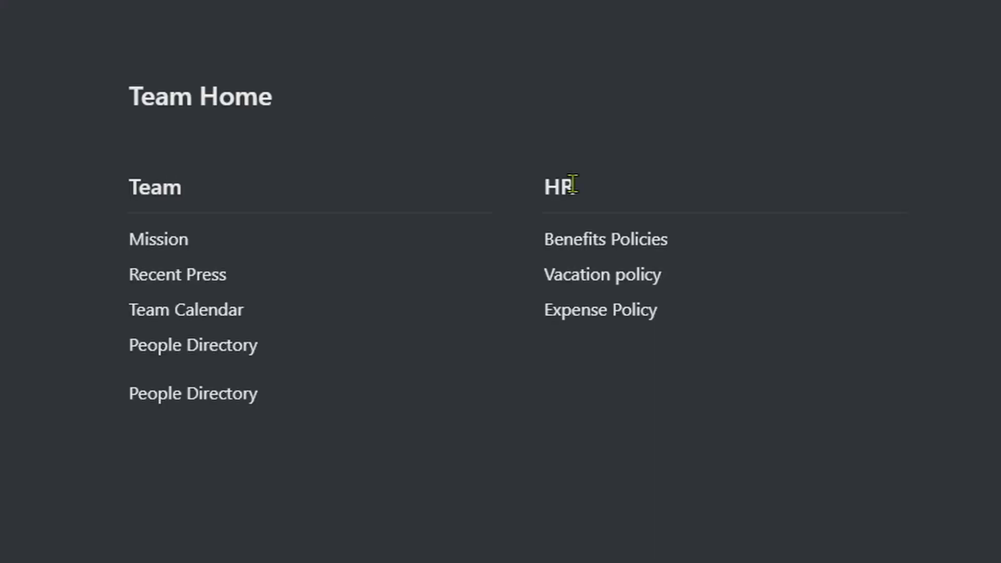
key("BackSpace")
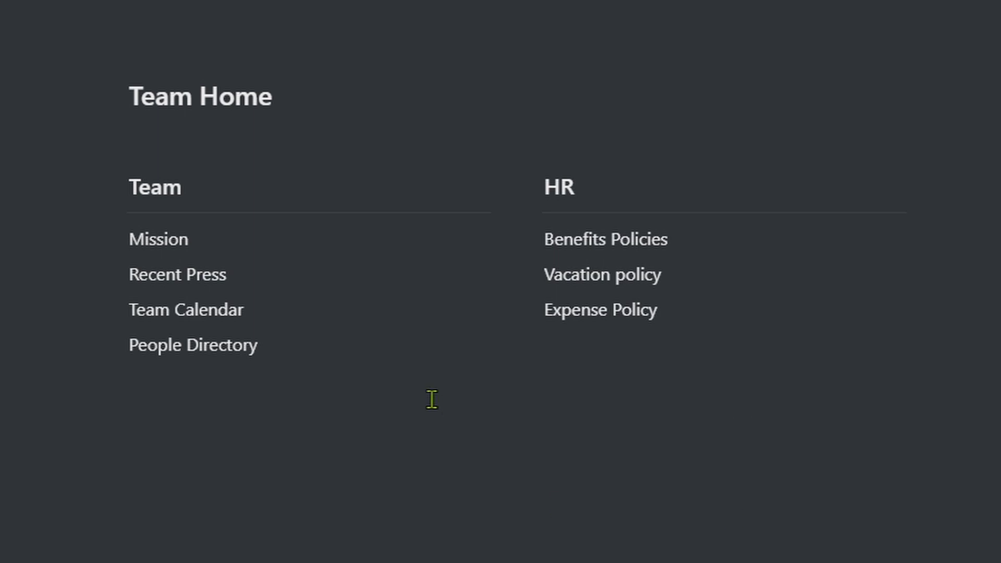
Turn all the lines listed under Team and HR into pages.
left_click_drag(482, 235, 618, 334)
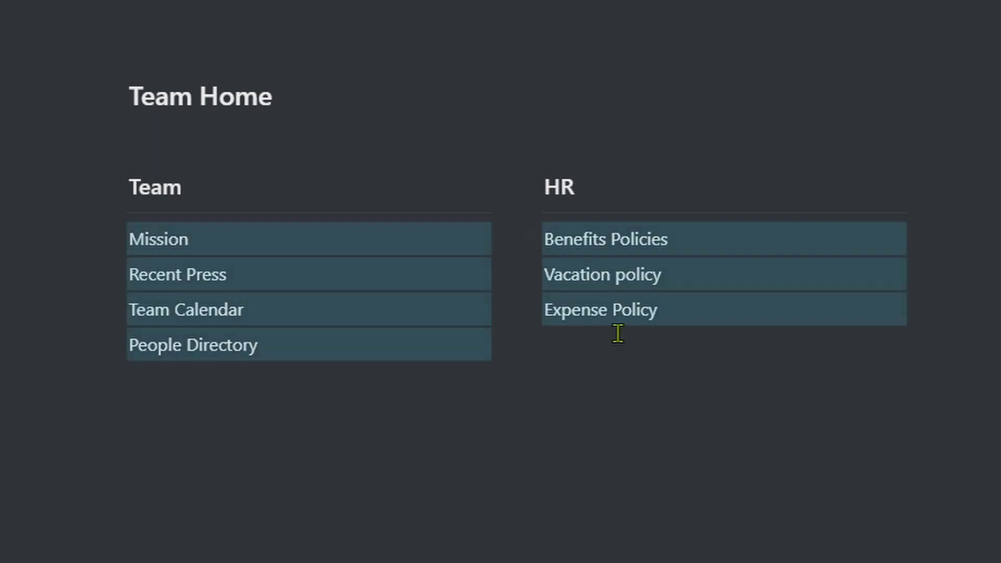
left_click(531, 310)
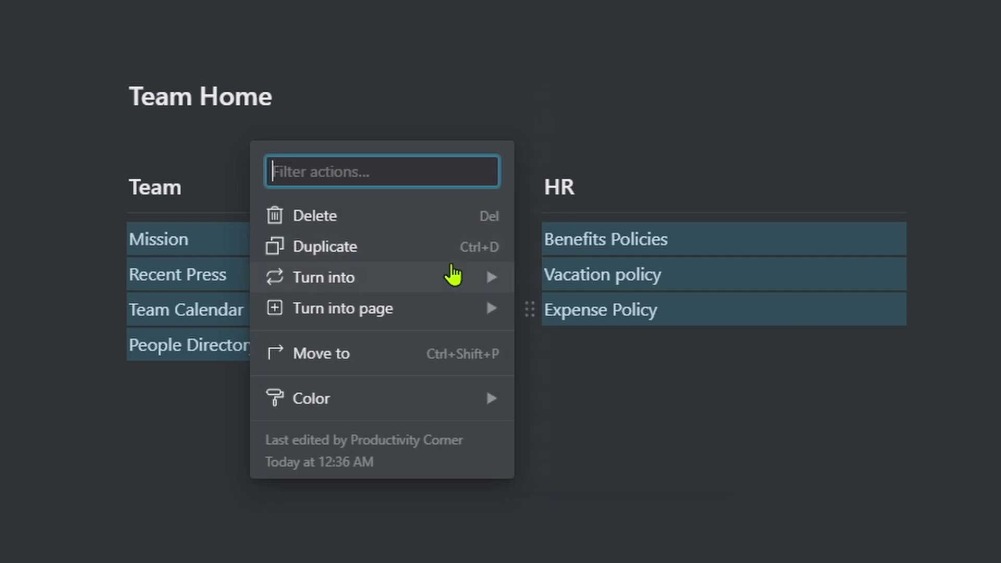
mouse_move(453, 273)
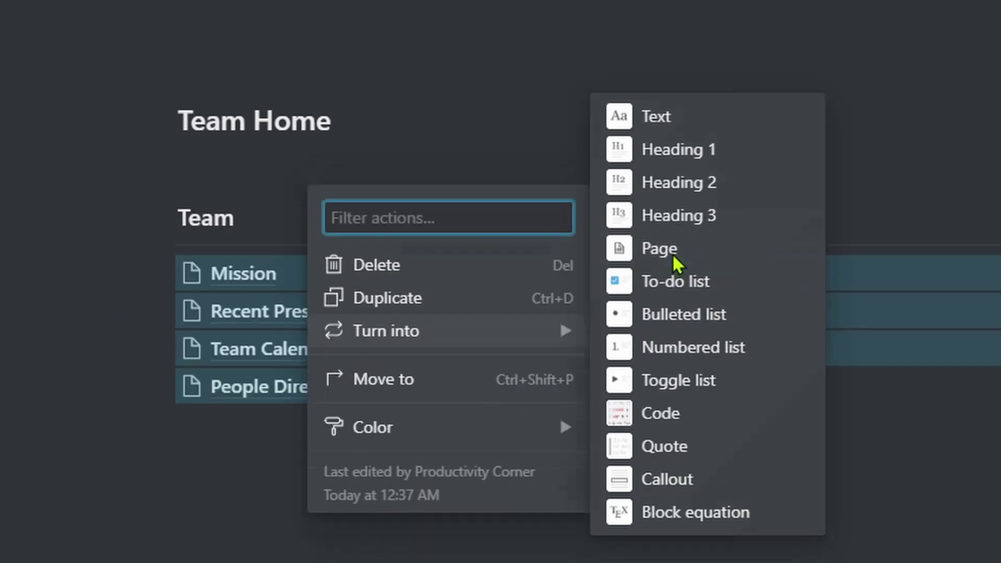
left_click(566, 214)
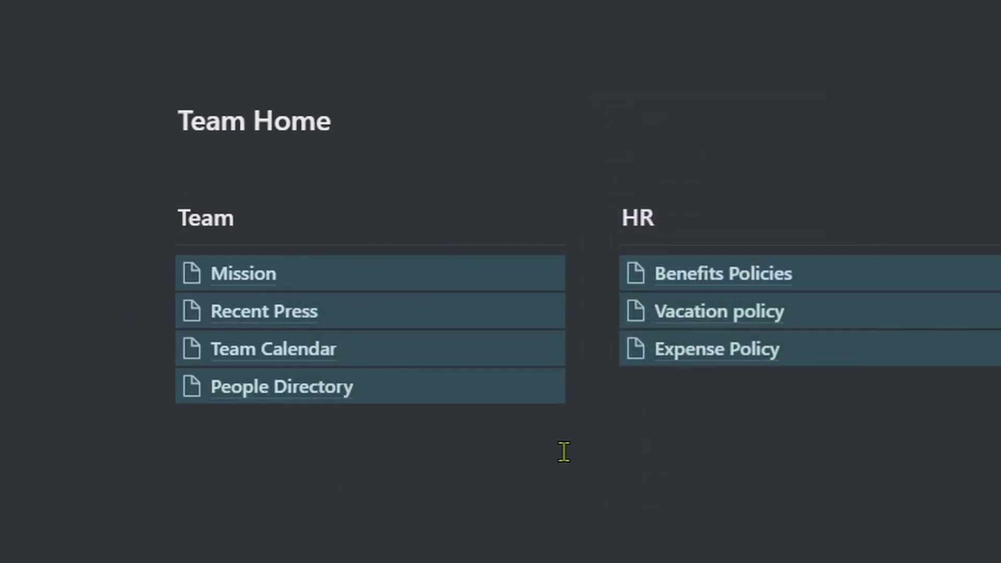
left_click(460, 438)
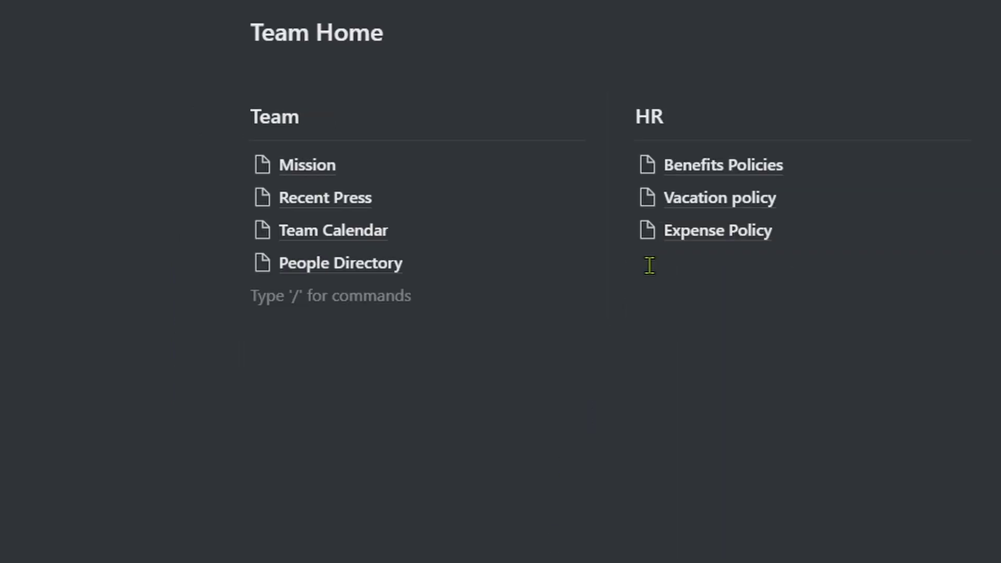
Give the Mission page a blue speech bubble emoji as its icon.
left_click(260, 174)
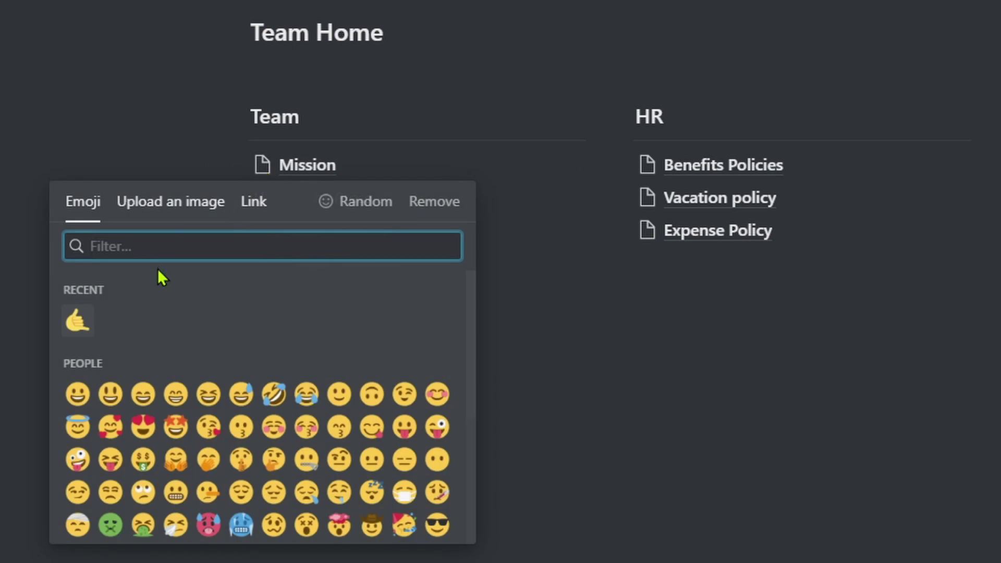
scroll(178, 355, "down", 4)
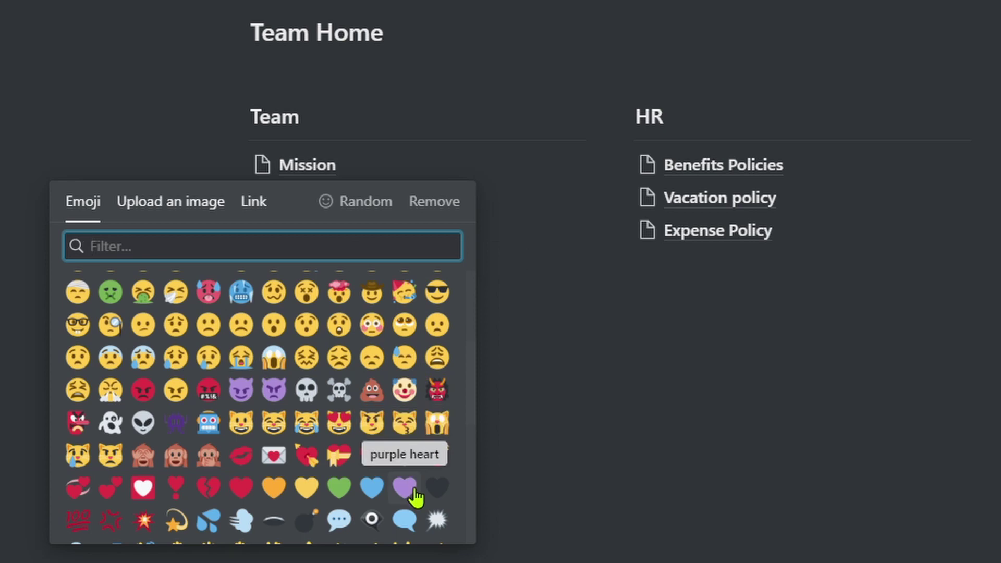
left_click(404, 520)
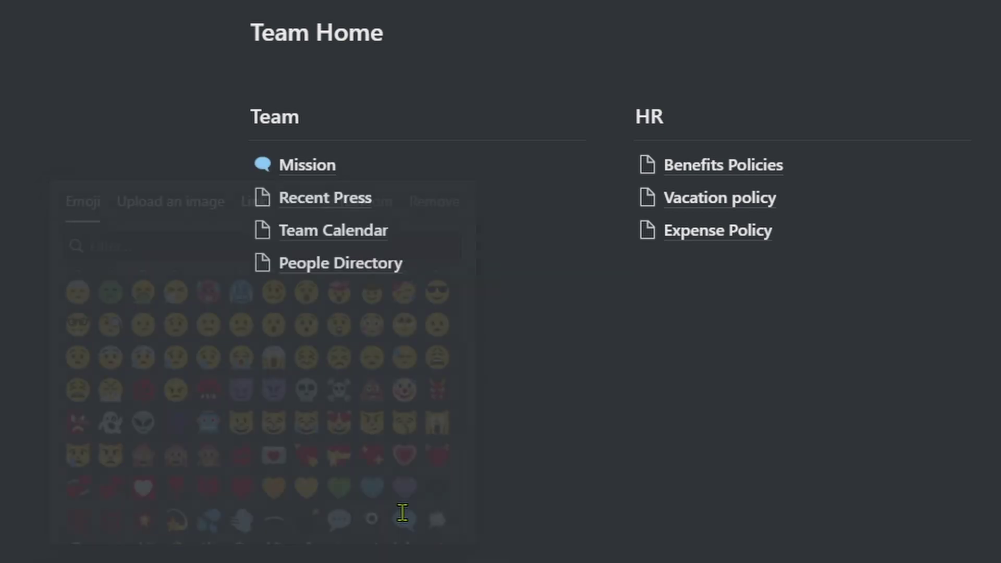
Set a newspaper emoji as the Recent Press page icon and a calendar emoji as the Team Calendar page icon.
left_click(261, 205)
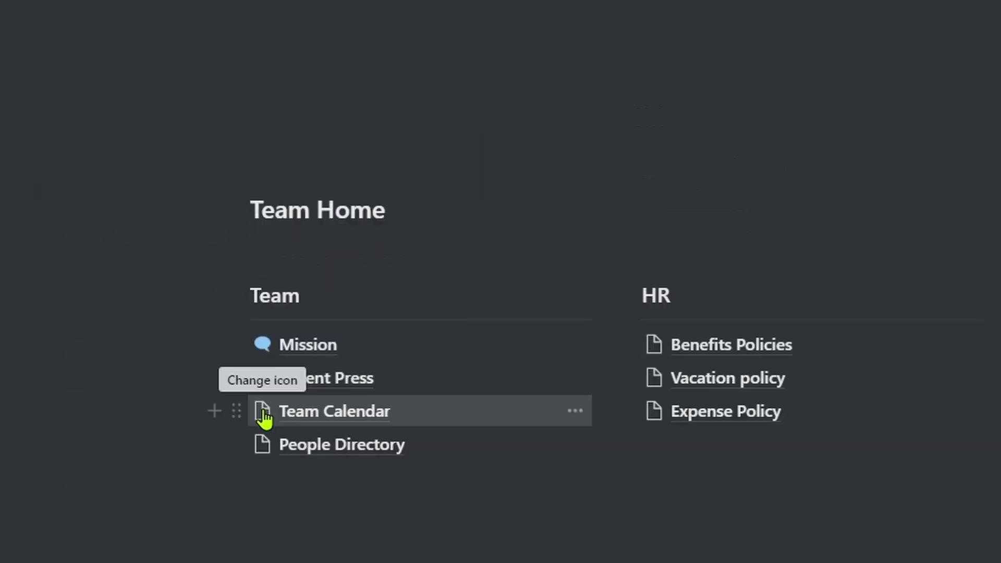
left_click(262, 231)
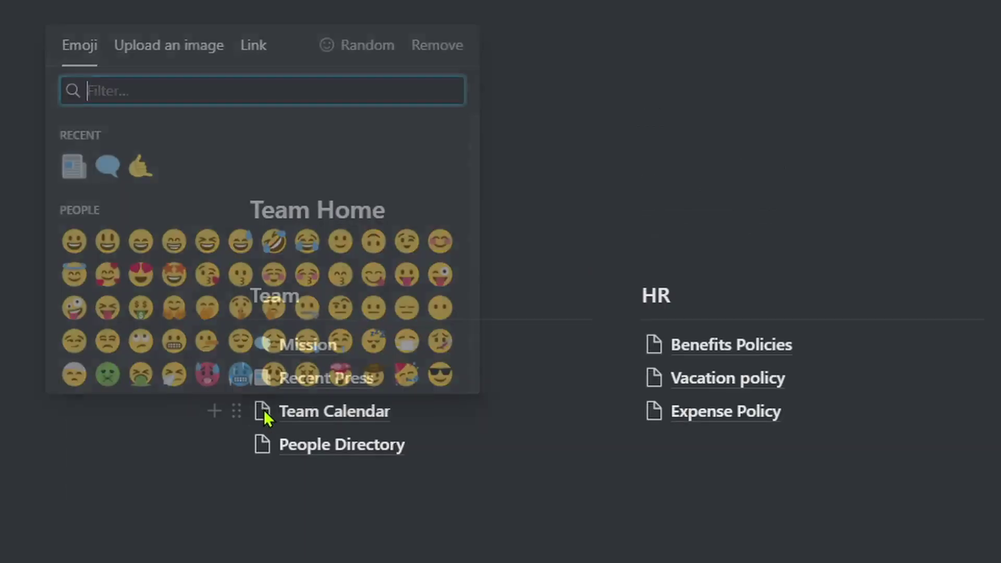
type("calen")
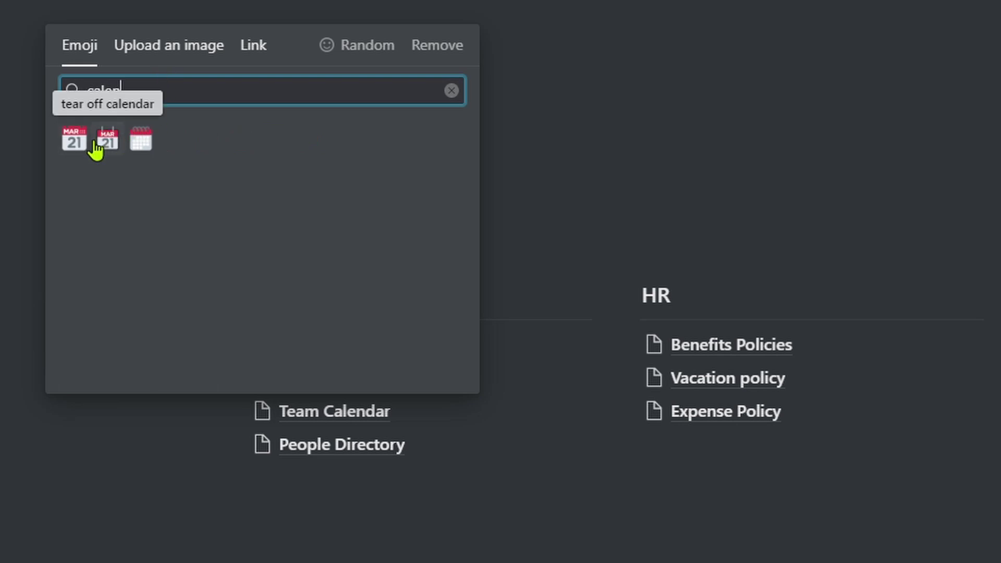
left_click(141, 141)
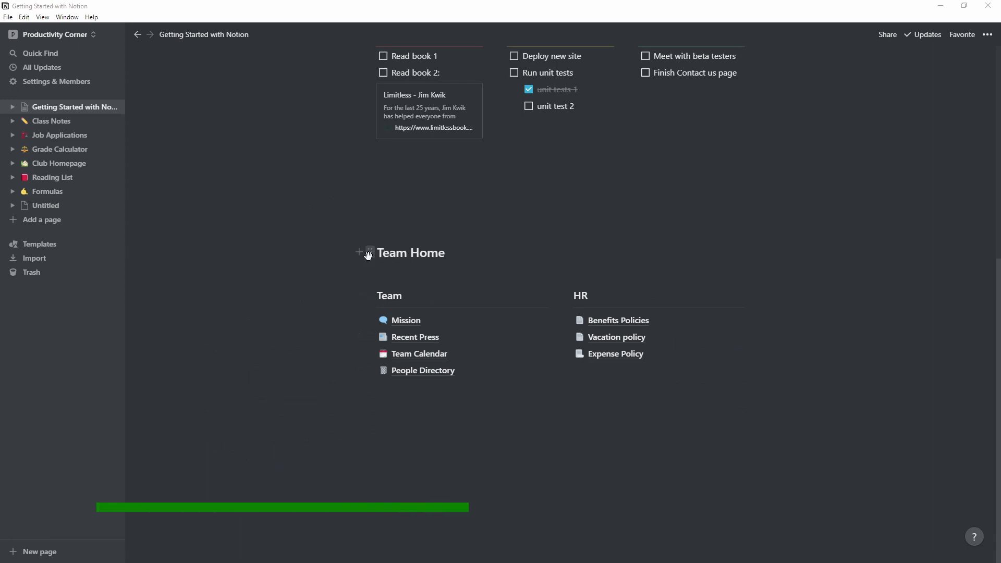
Duplicate the Team Home heading, place the copy below the Team and HR columns, and retitle it Sales CRM.
left_click(370, 253)
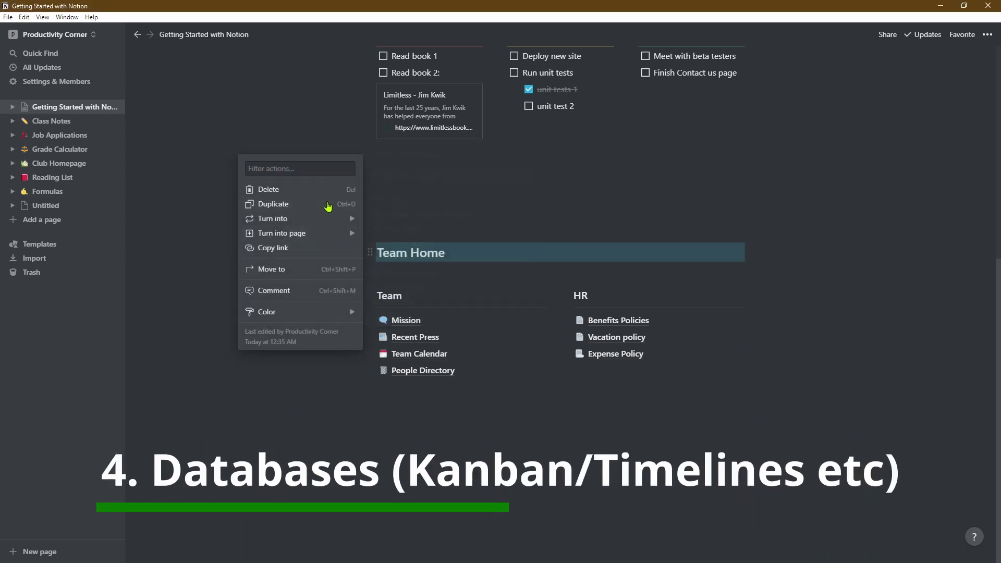
left_click(328, 204)
left_click_drag(370, 285, 380, 449)
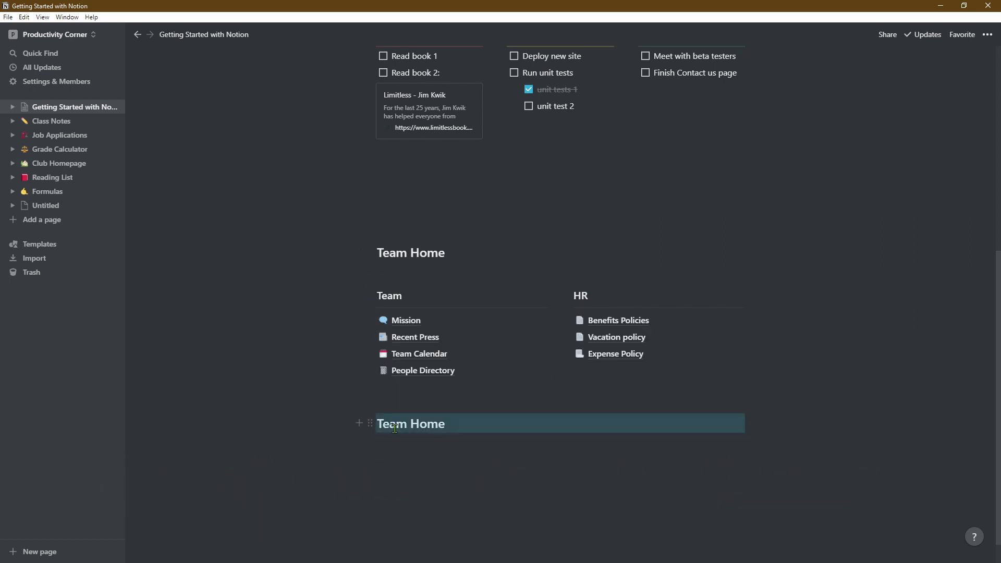
left_click(395, 428)
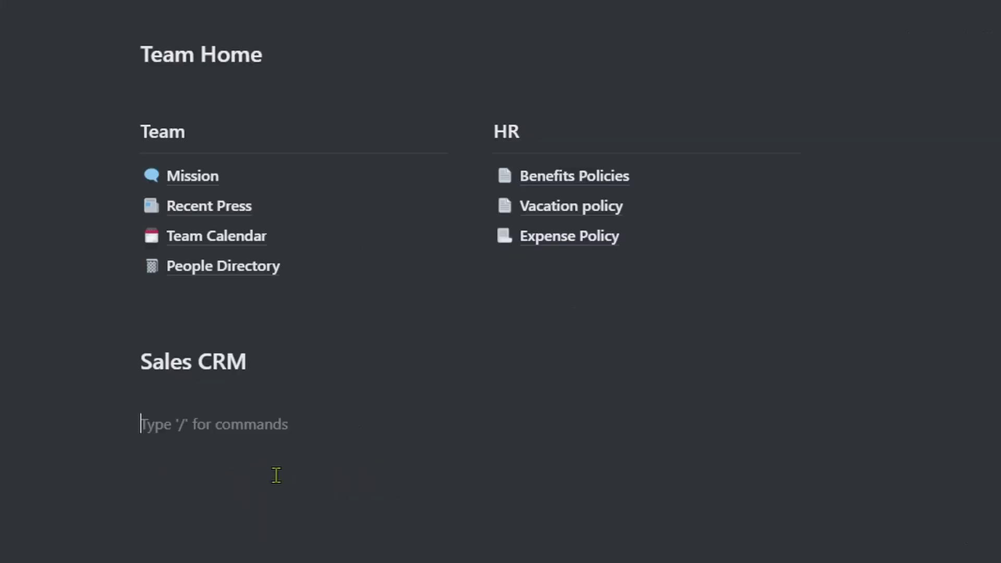
Insert an inline table database below the Sales CRM heading.
type("/")
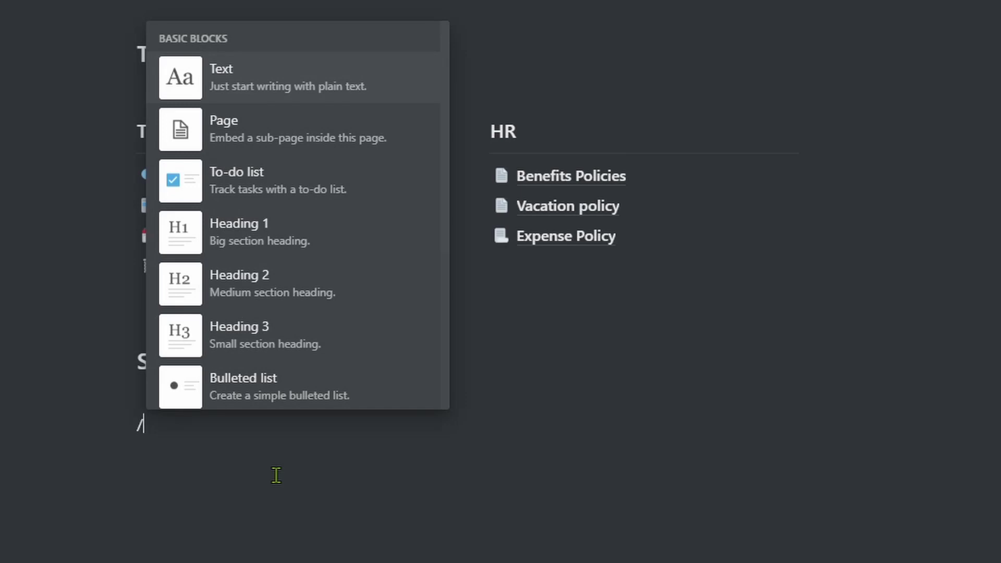
type("DATAB")
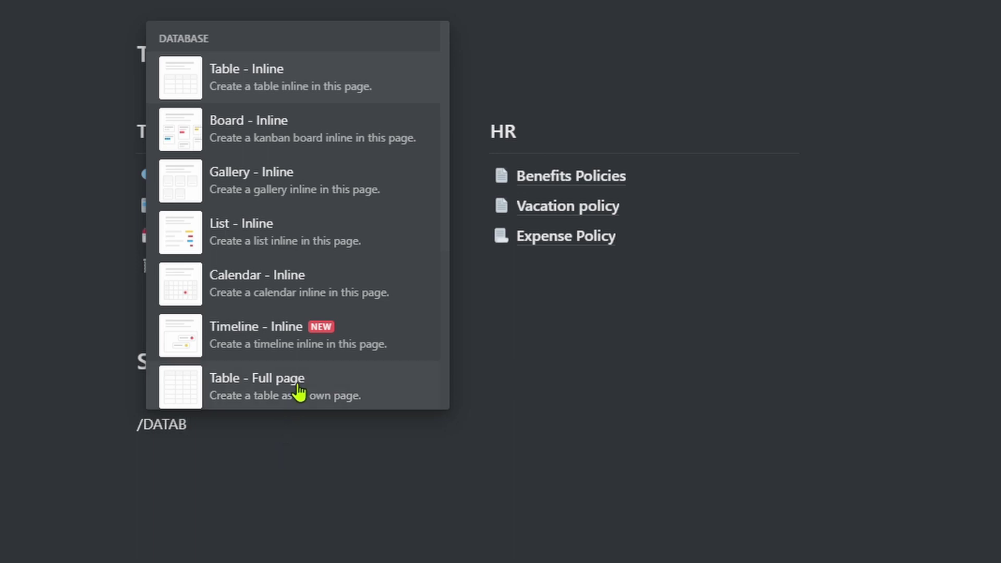
scroll(297, 393, "down", 1)
scroll(297, 313, "up", 1)
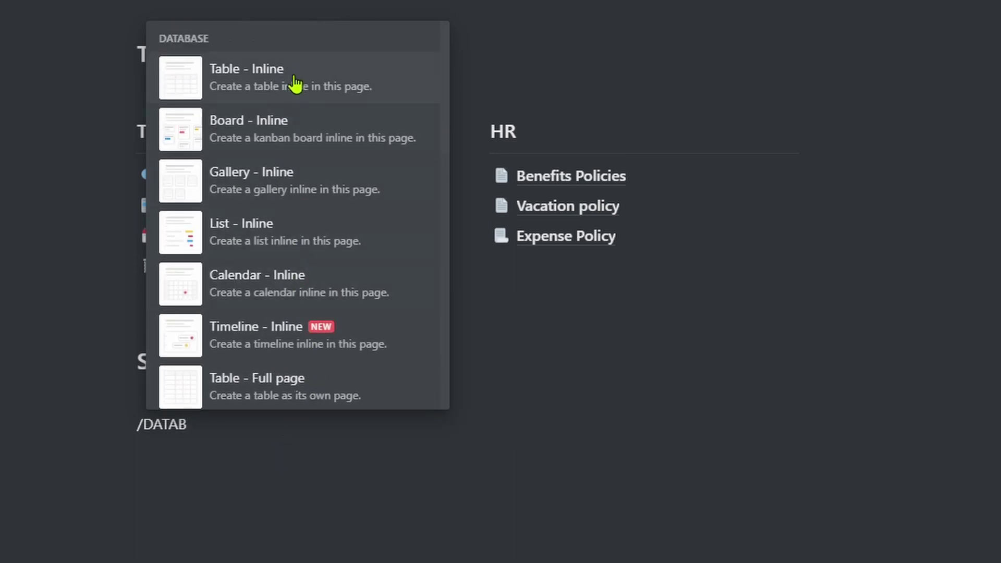
left_click(245, 89)
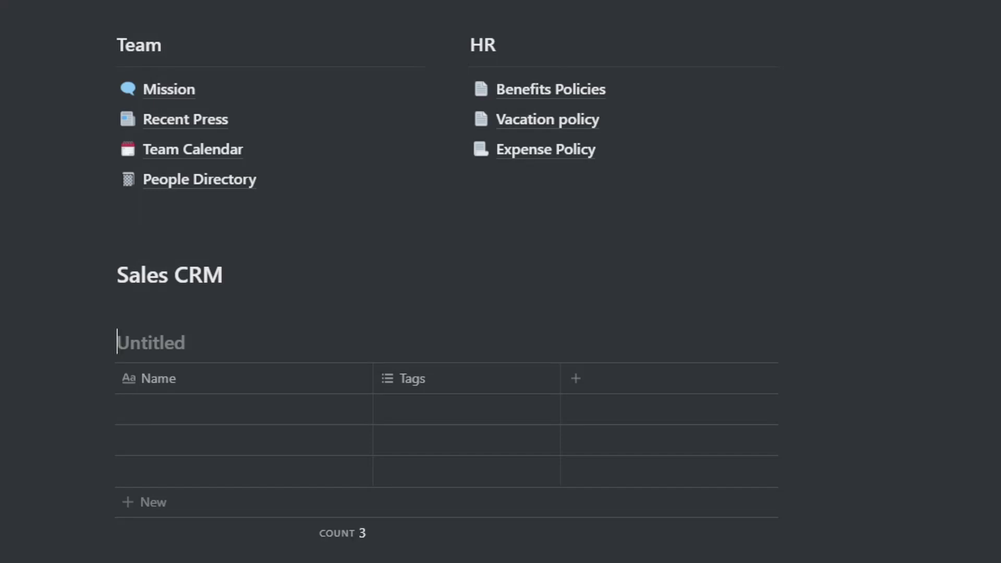
Title the new inline table Table View.
mouse_move(320, 348)
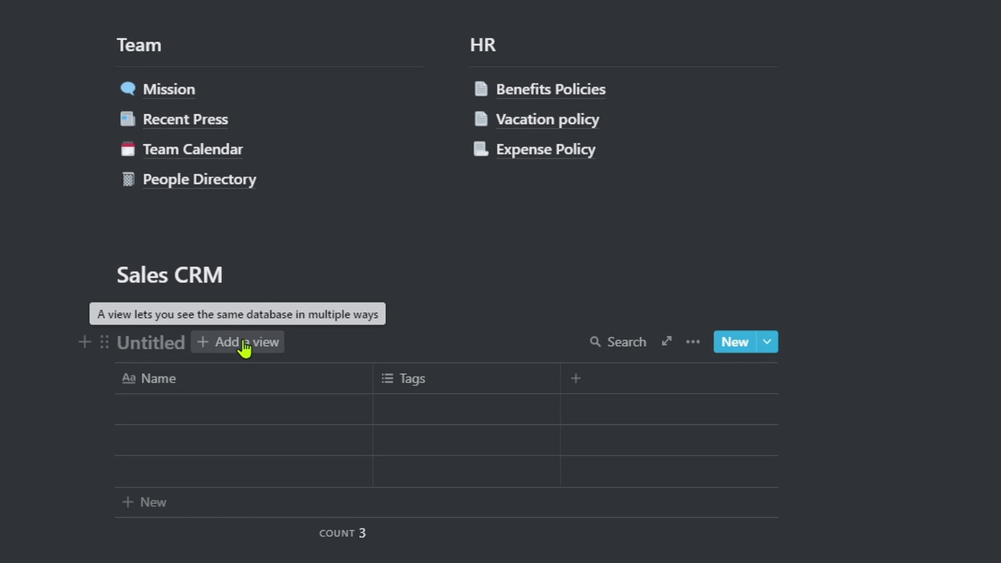
type("tABLE")
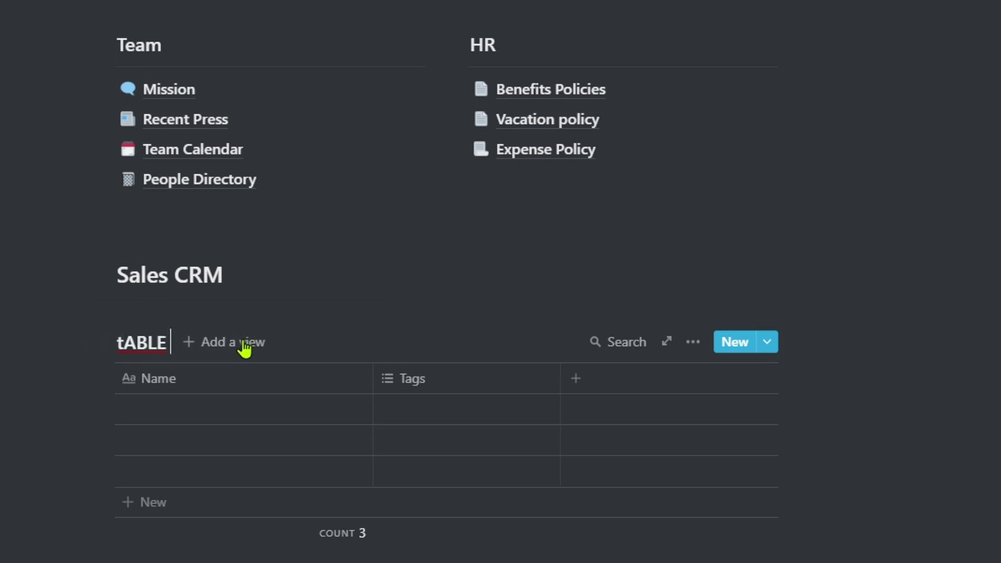
key("BackSpace")
key("BackSpace")
key("BackSpace")
key("BackSpace")
key("BackSpace")
type("t")
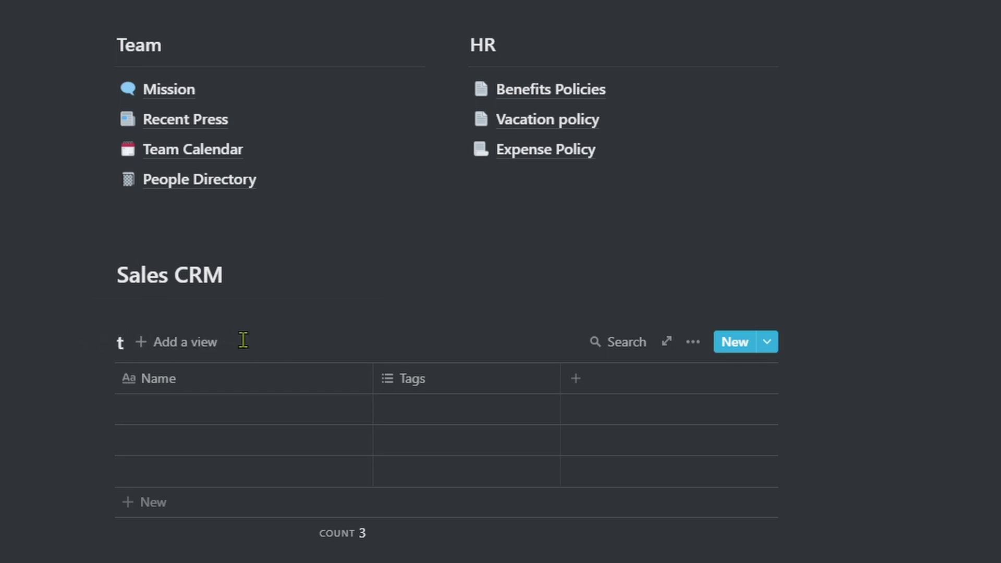
key("BackSpace")
type("Table View")
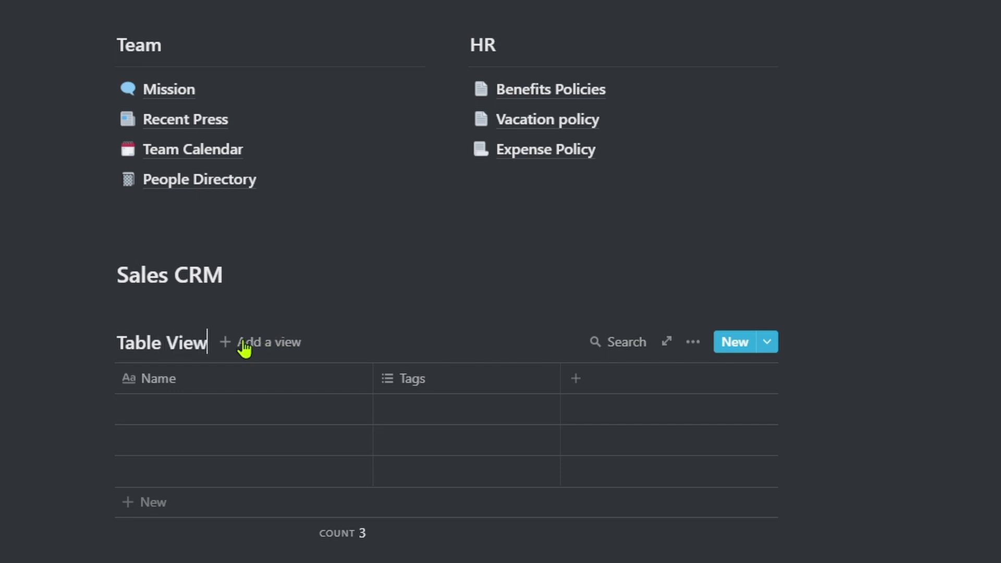
left_click(245, 347)
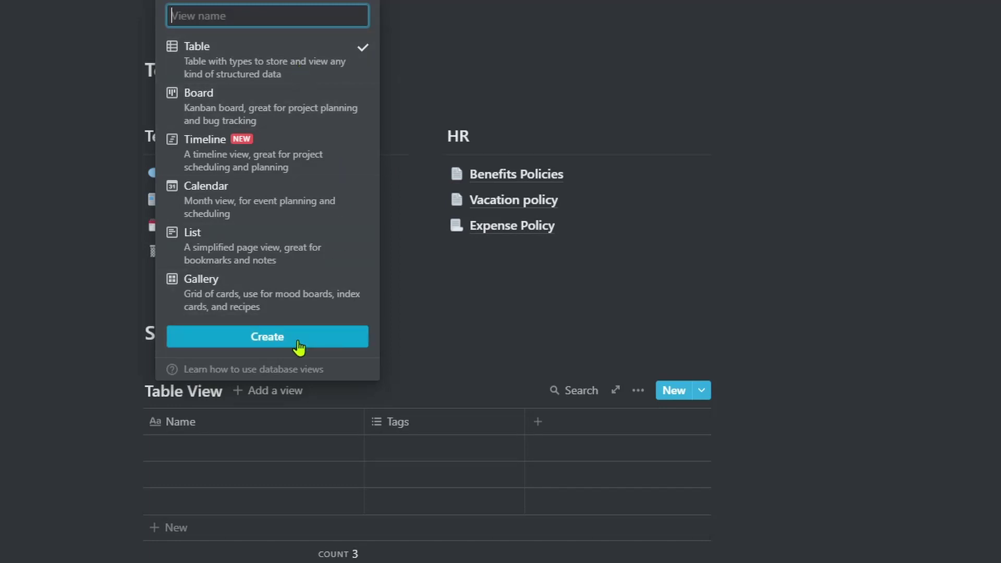
left_click(286, 422)
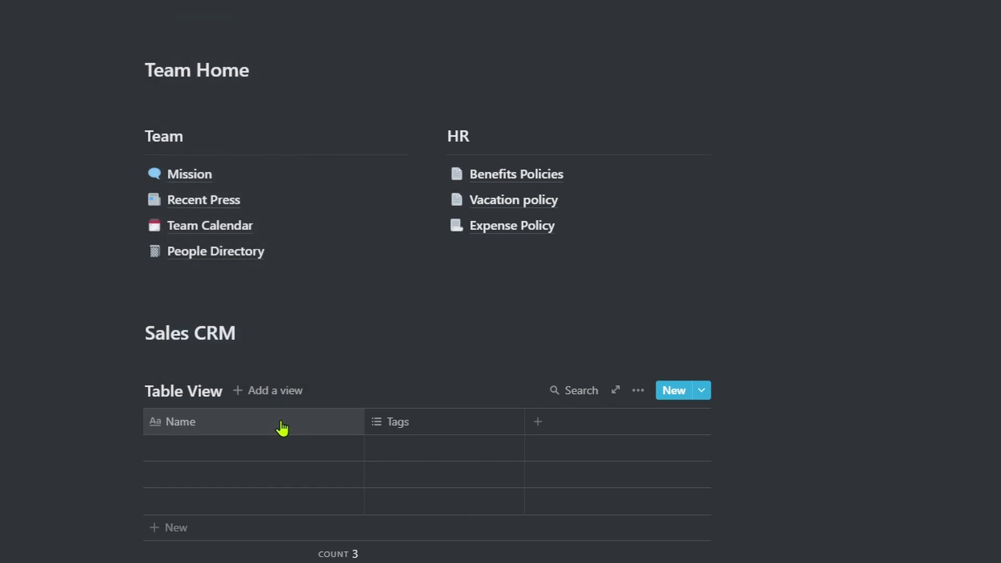
left_click(281, 427)
key("Escape")
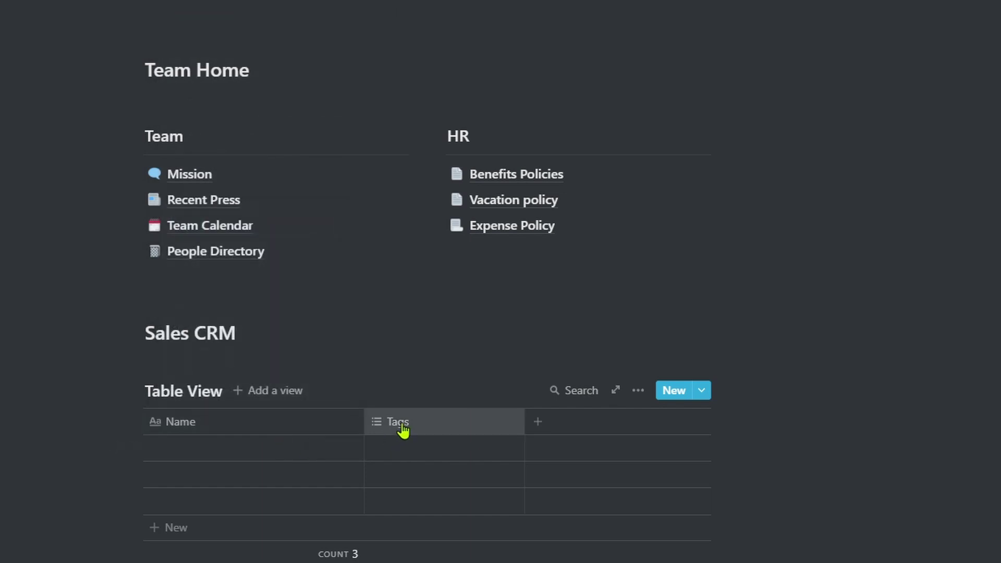
Fill the Name column of the Sales CRM table with four contacts' first names, one per row.
left_click(305, 451)
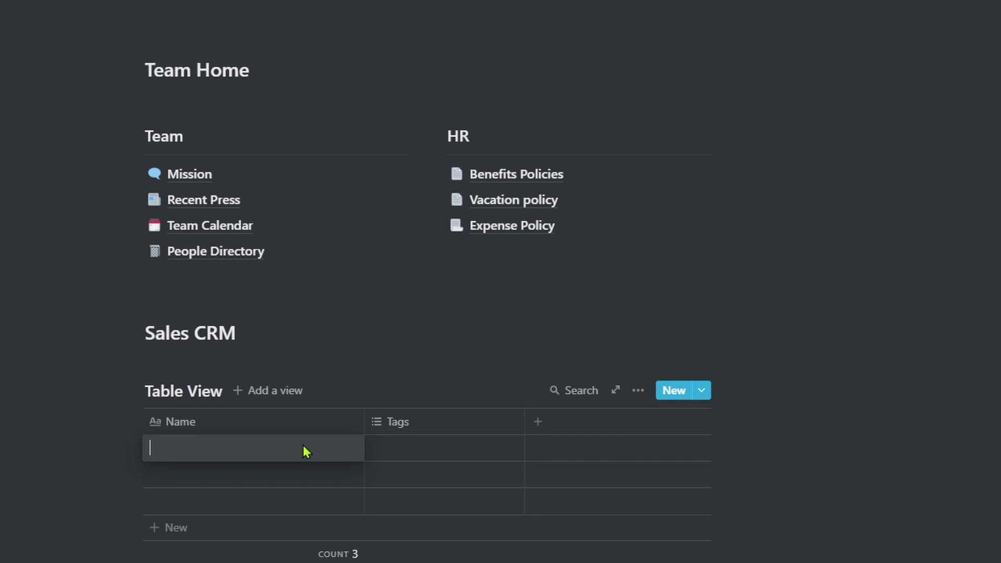
type("Summer")
key("Tab")
key("Down")
key("Left")
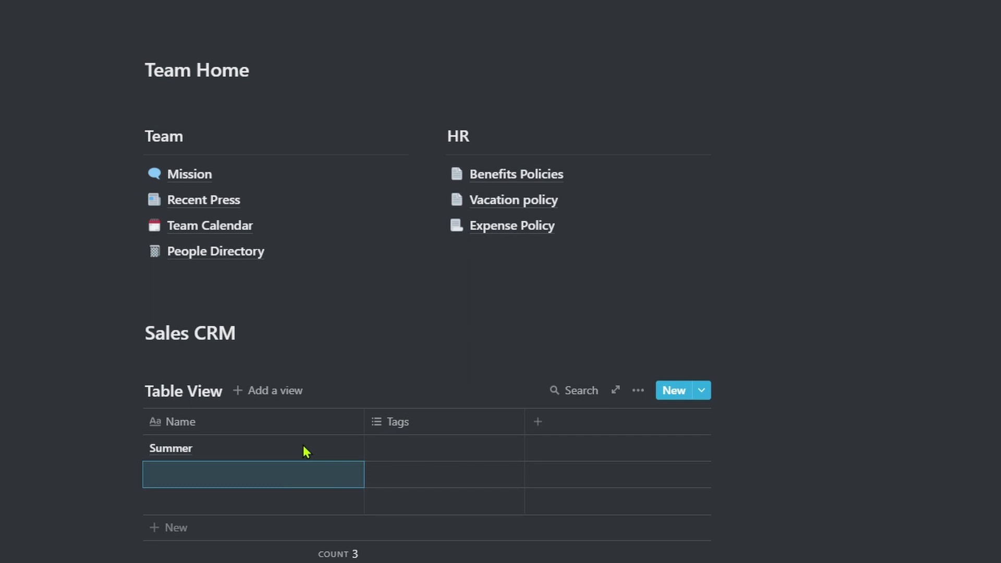
type("Kim")
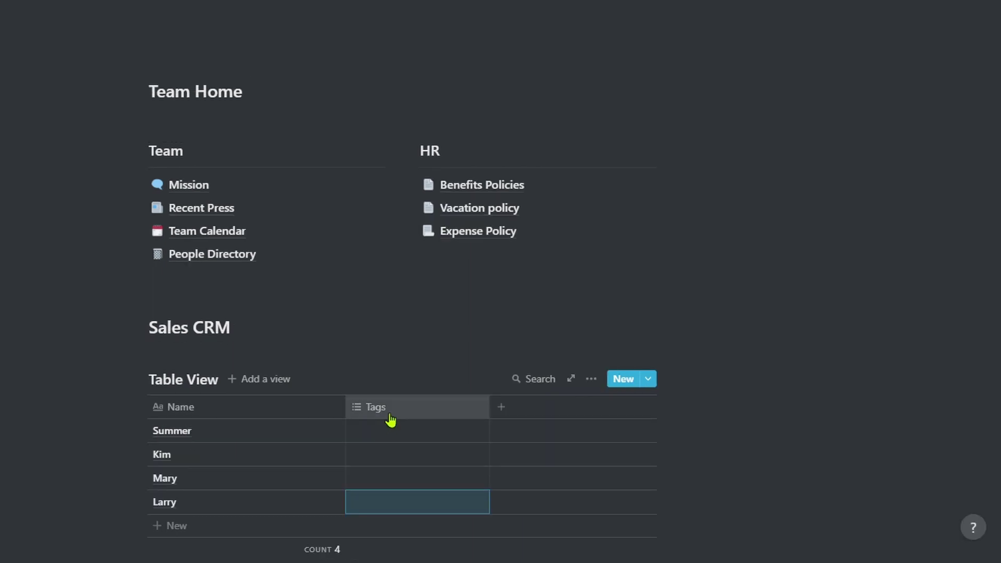
Rename the table's Tags column to Company.
left_click(389, 412)
mouse_move(395, 184)
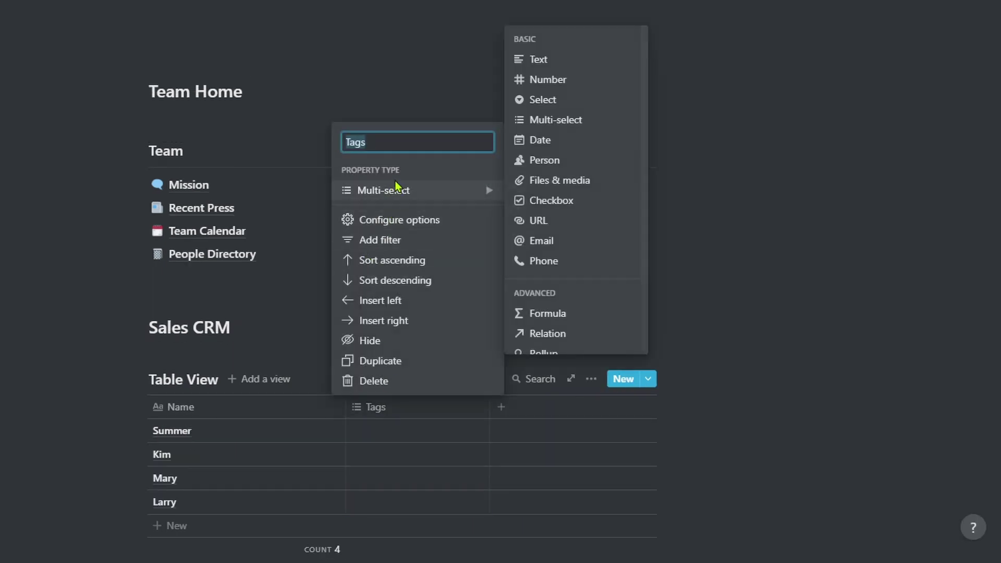
type("Company")
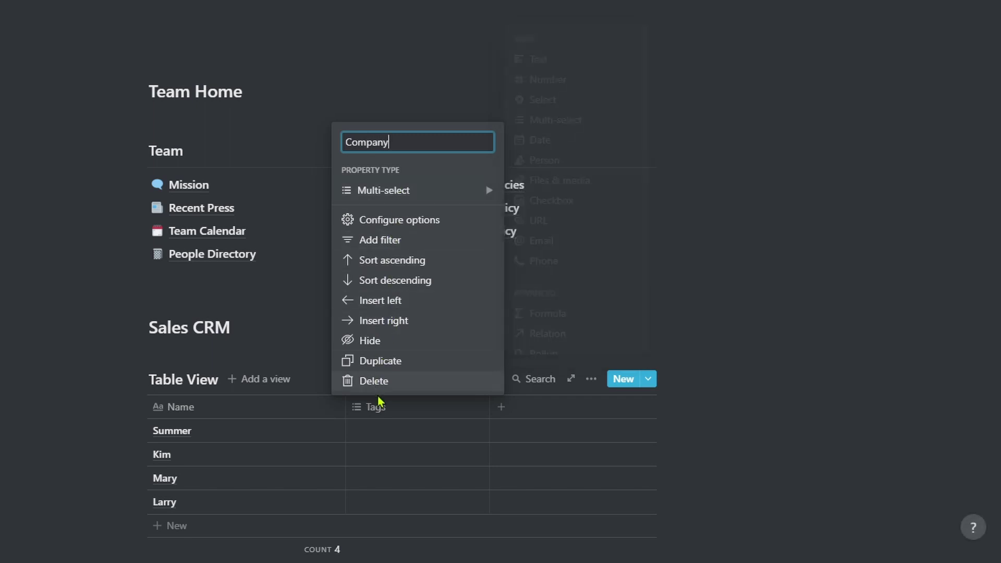
left_click(382, 434)
Create the option Future labs in the first row's Company cell and assign it.
left_click(382, 434)
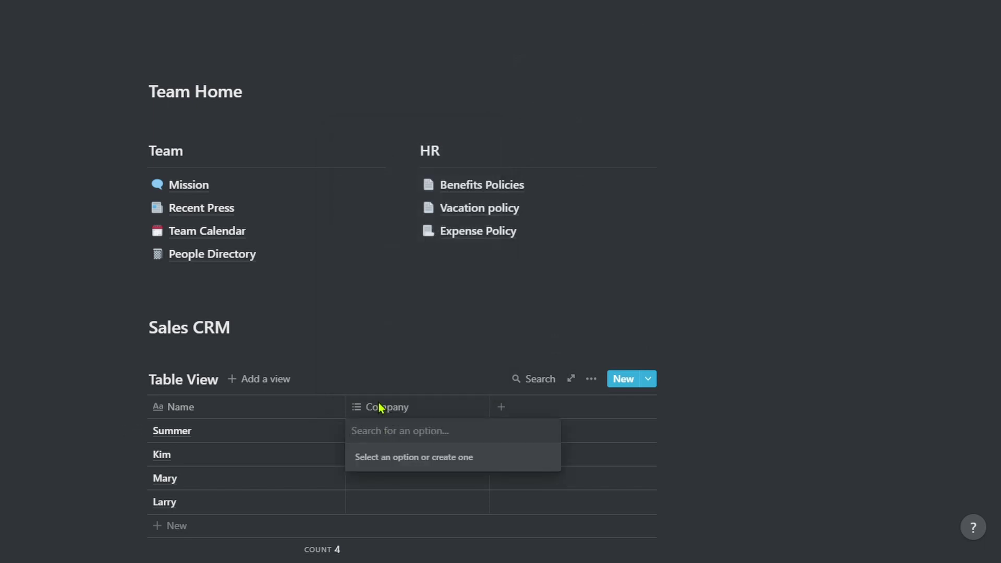
type("Futu")
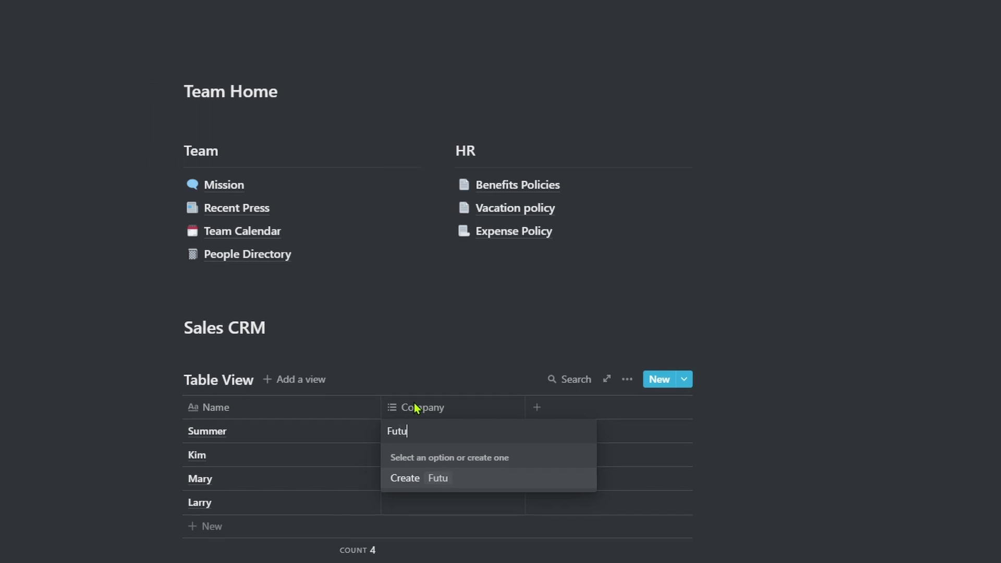
type("re labs")
key("Return")
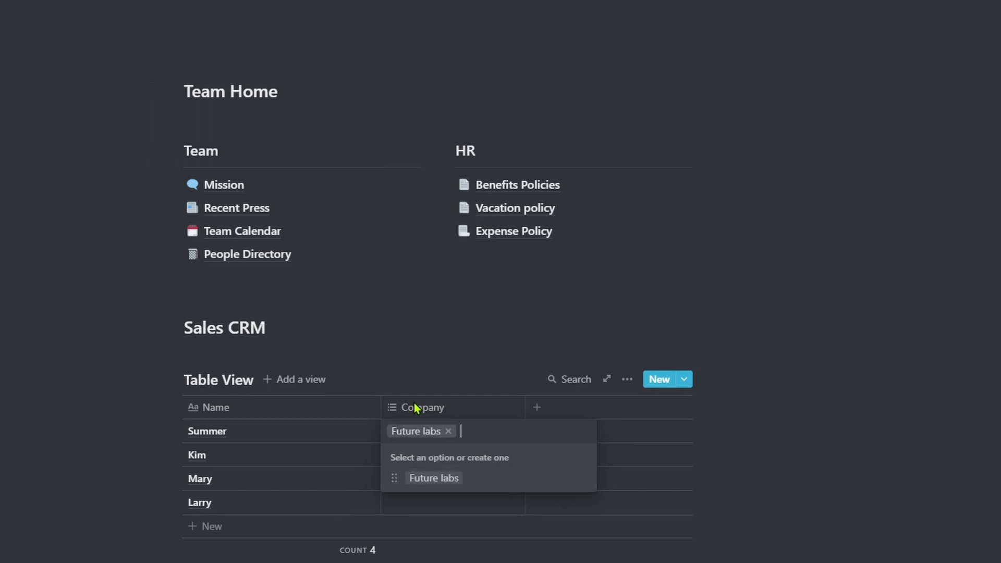
key("Escape")
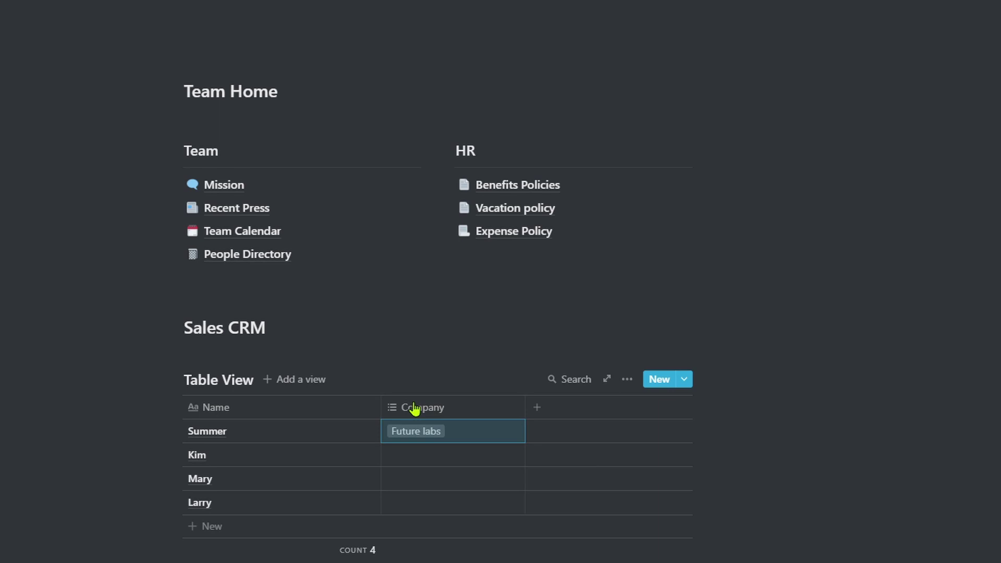
Change the Company column's property type to Text.
left_click(449, 409)
mouse_move(466, 195)
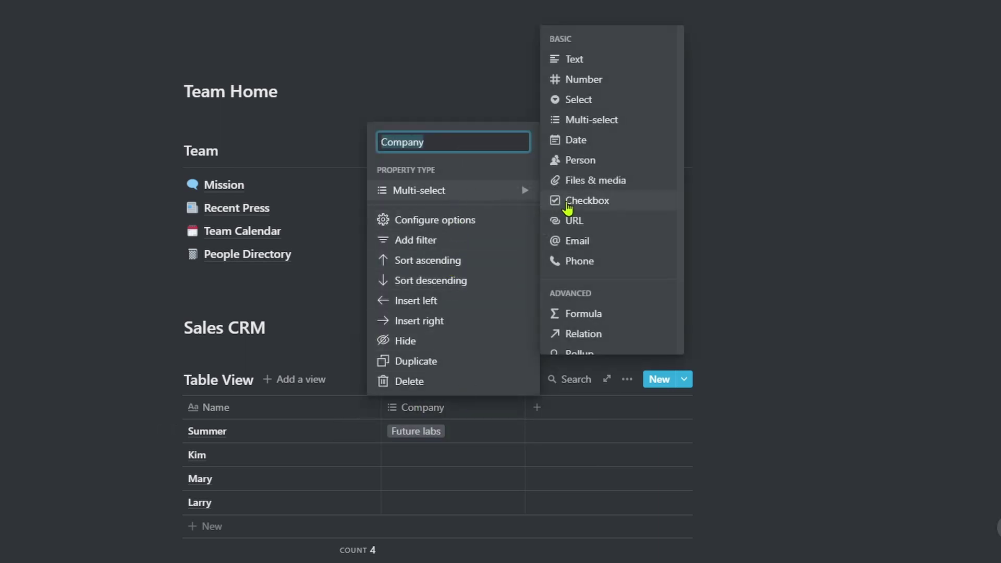
left_click(591, 62)
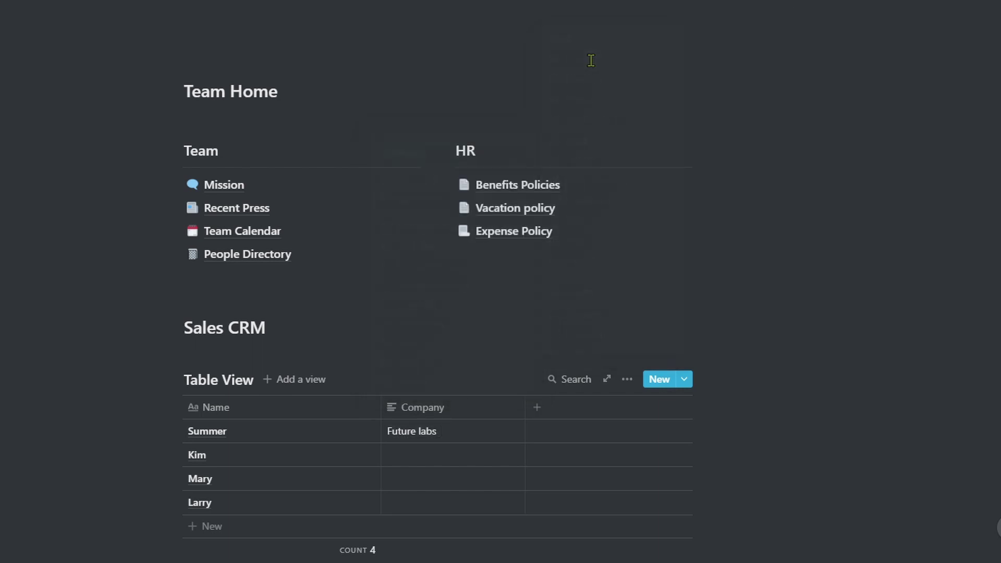
Fill the remaining three Company cells with Mode, Sales Wizard and Frontier Tech, from the second row down.
left_click(466, 460)
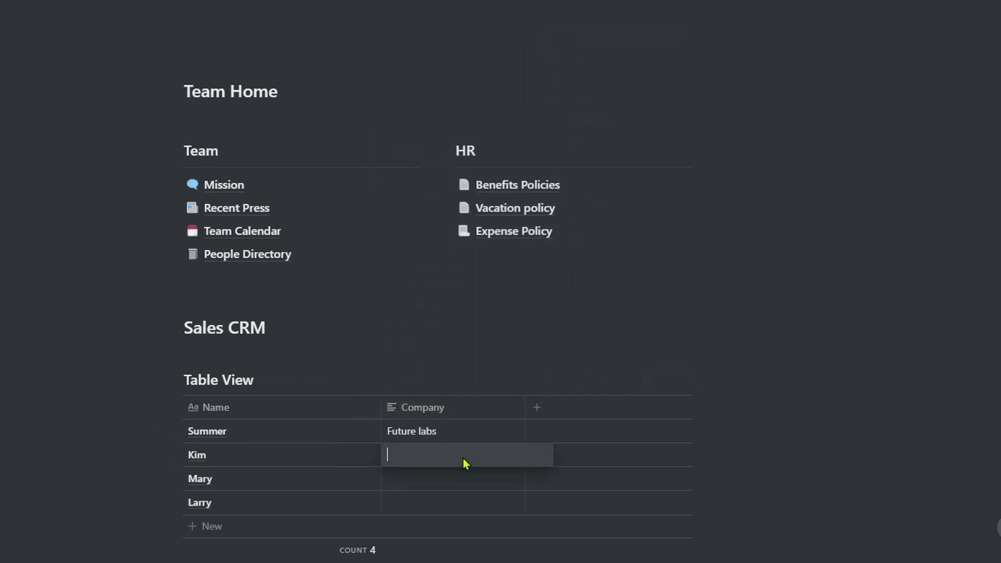
type("Mode")
key("Return")
key("Down")
type("Sales Wizard")
key("Return")
key("Down")
type("Fronti")
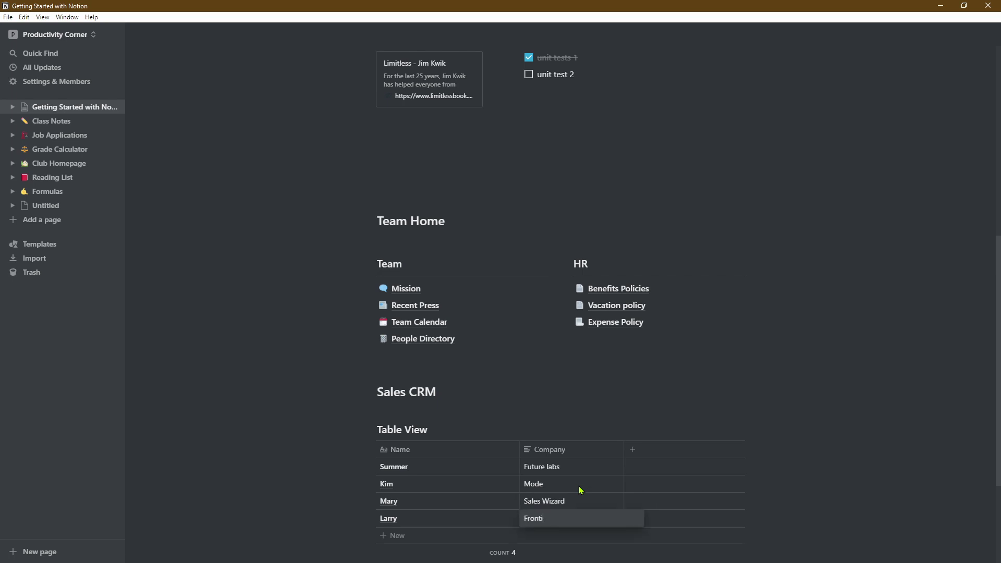
type("er Tech")
Add a Select column named Status after the Company column in the Sales CRM table.
left_click(633, 449)
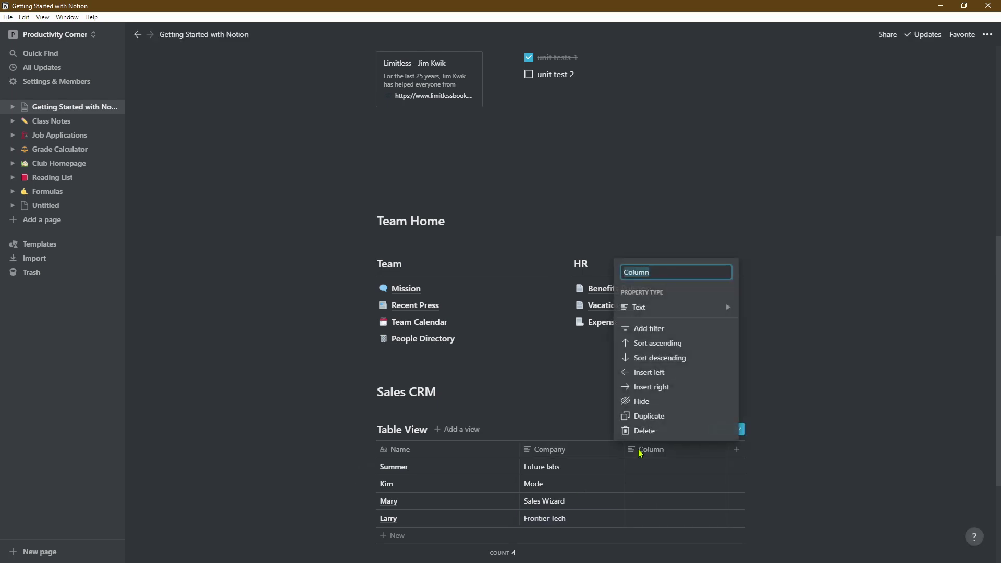
mouse_move(730, 298)
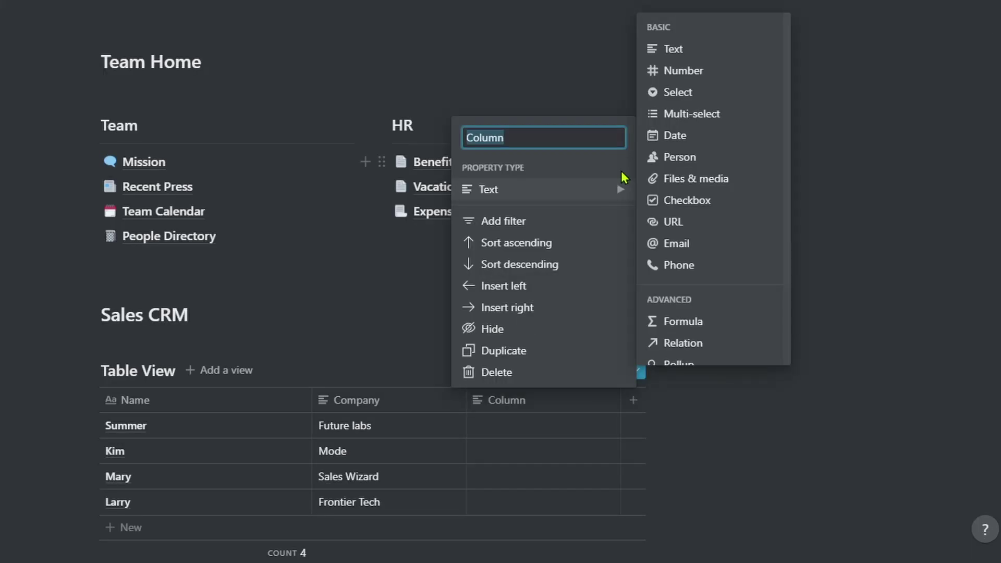
mouse_move(658, 103)
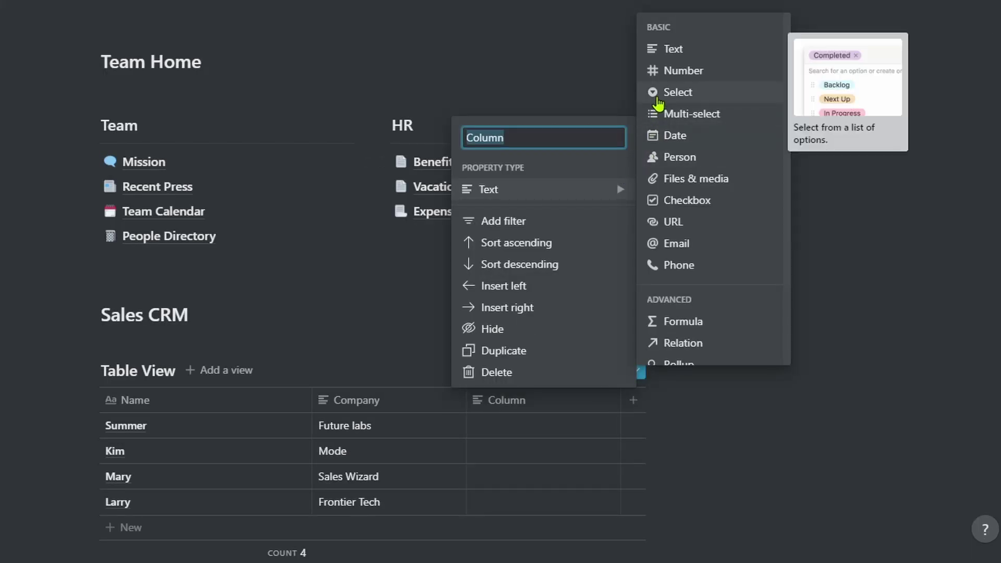
left_click(658, 103)
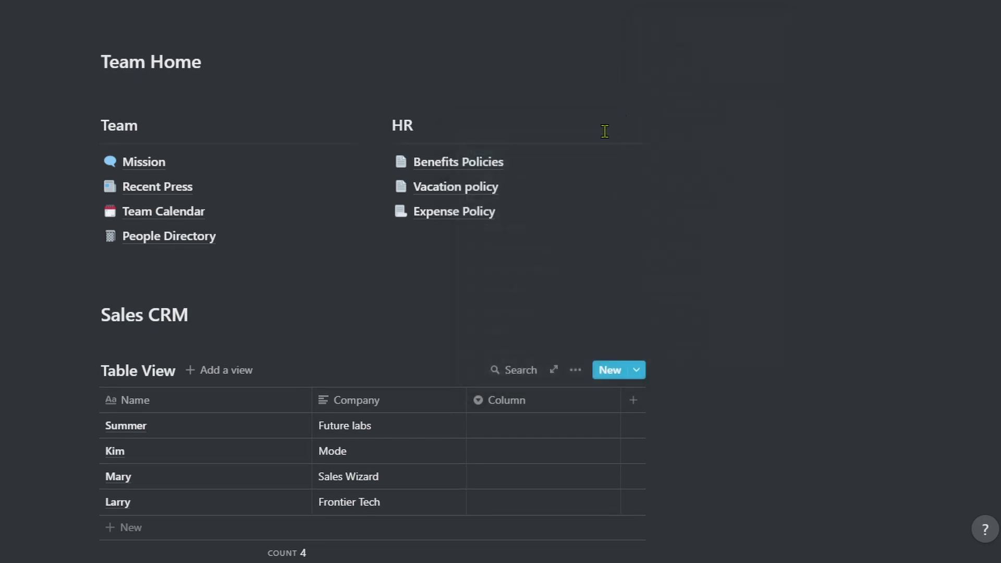
left_click(547, 400)
type("Status")
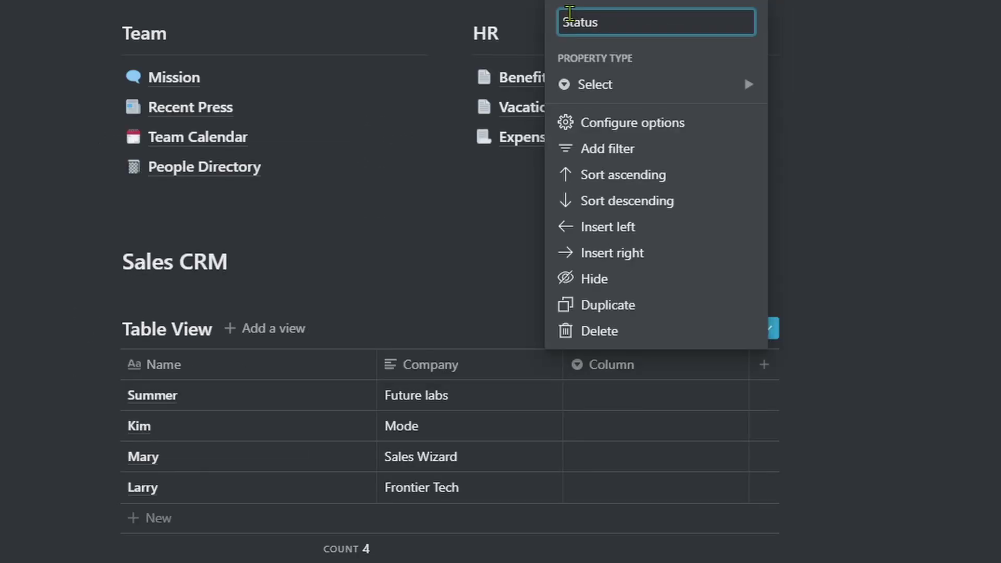
left_click(825, 365)
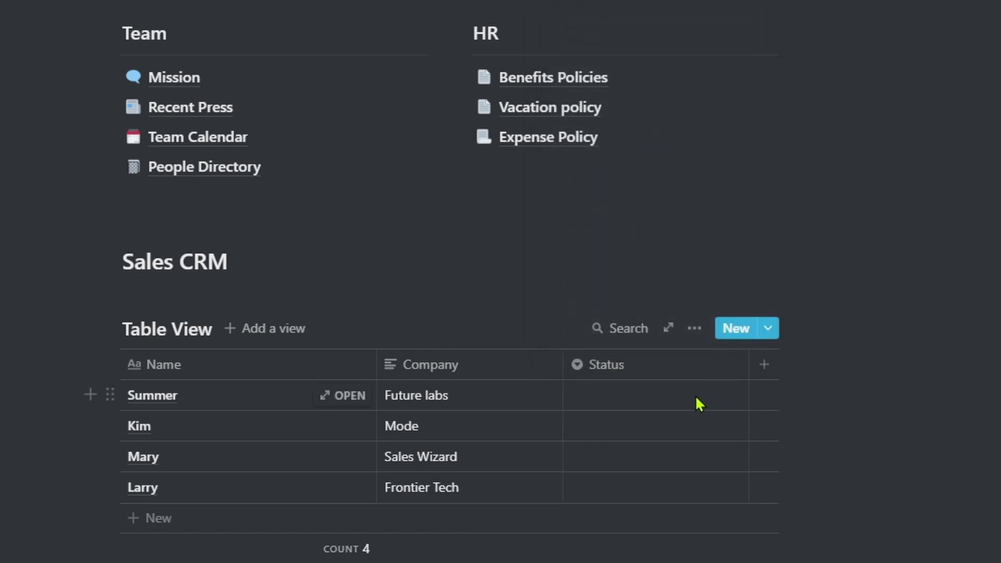
Create the option Lead in the first row's Status cell and assign it.
left_click(696, 398)
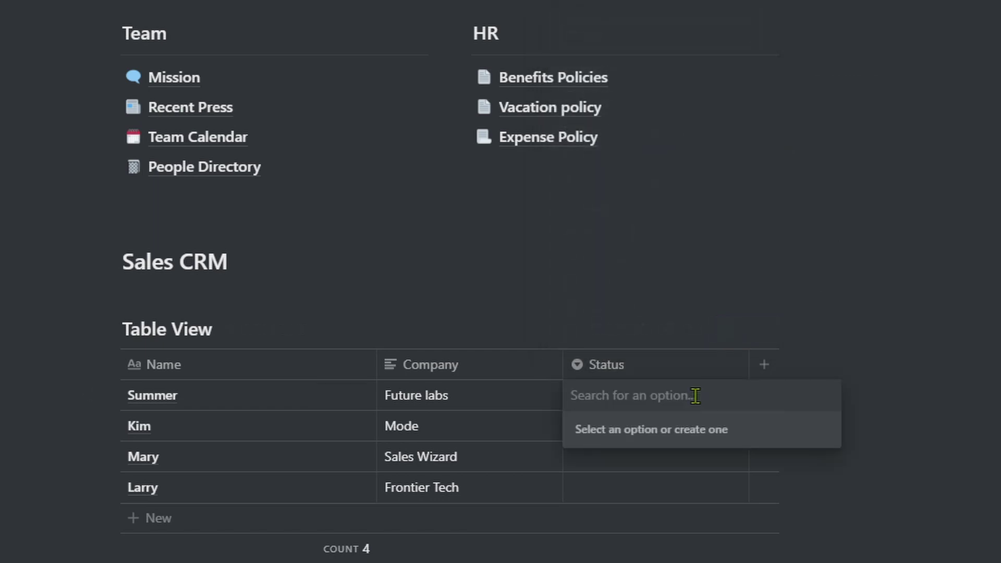
type("Lead")
key("Return")
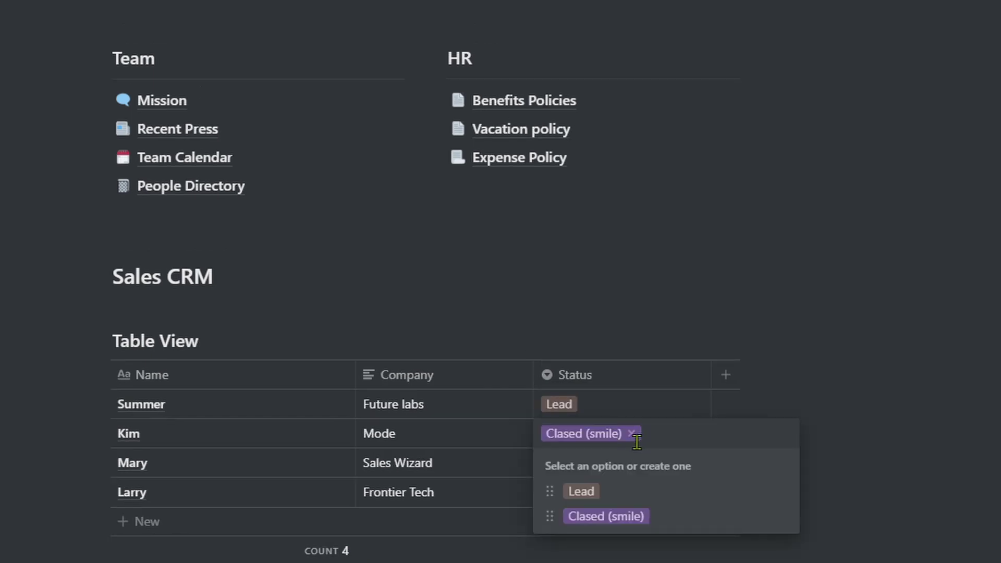
Replace the misspelled Clased (smile) option in the second row's Status cell by deleting it and creating the option Closed.
mouse_move(565, 518)
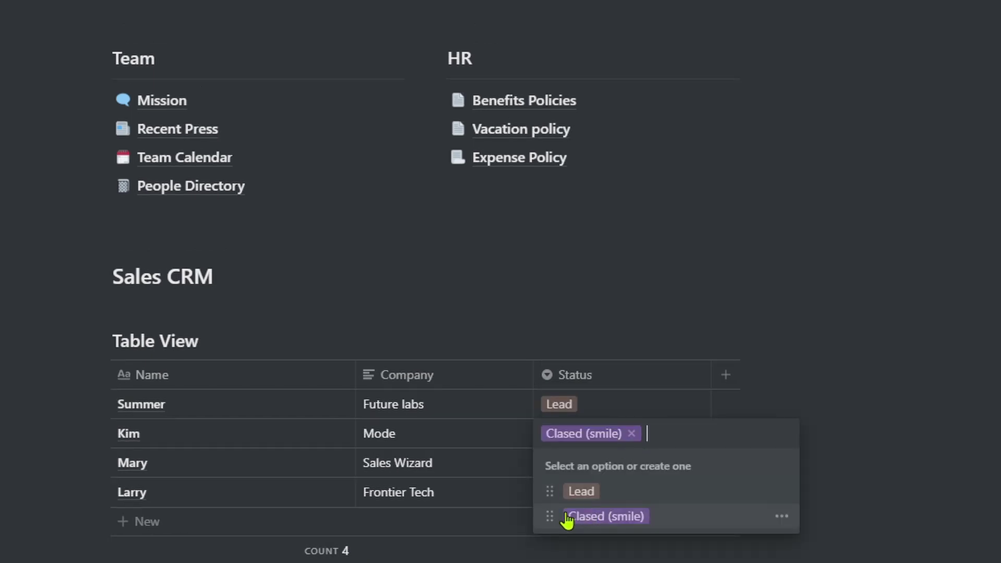
left_click(780, 518)
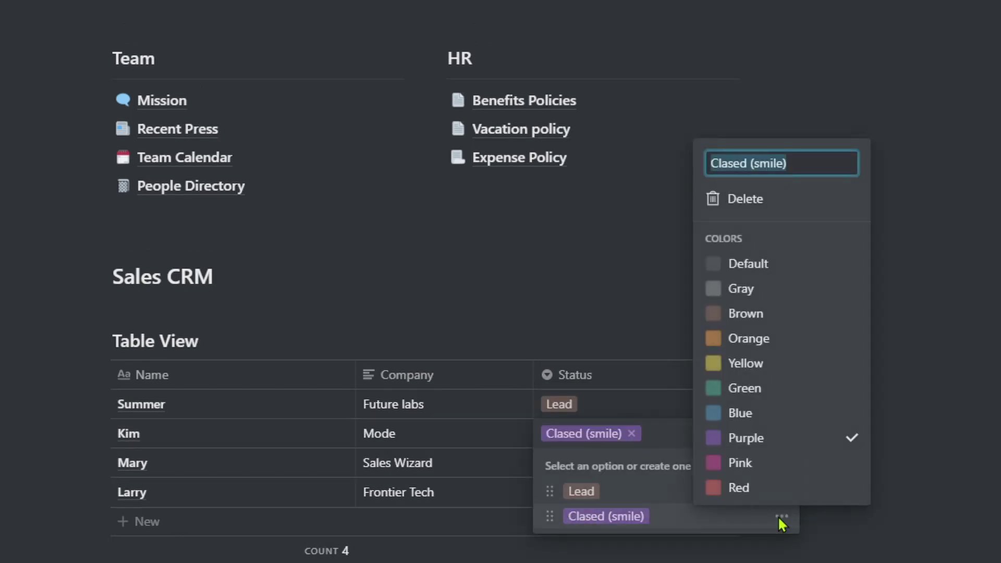
left_click(743, 199)
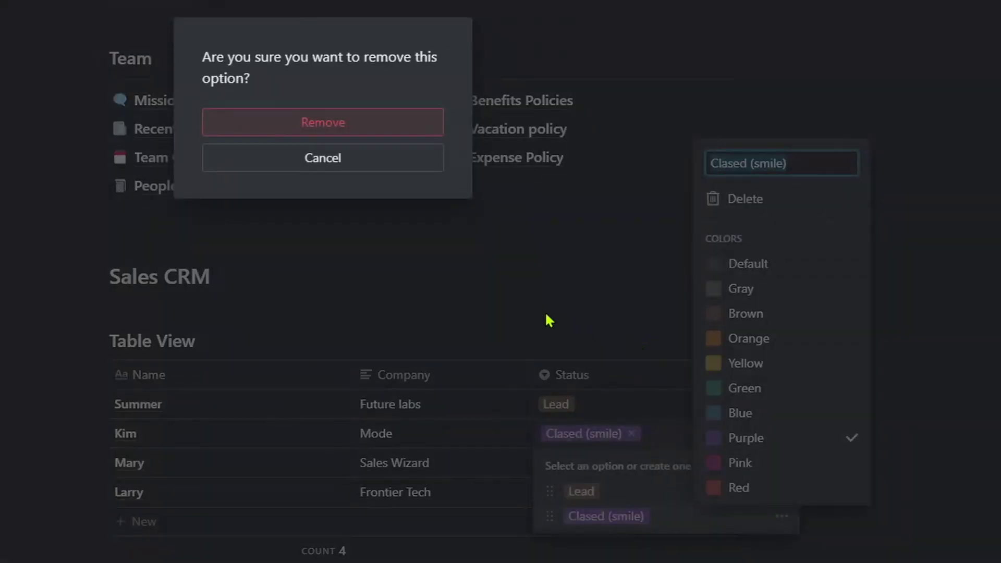
left_click(373, 137)
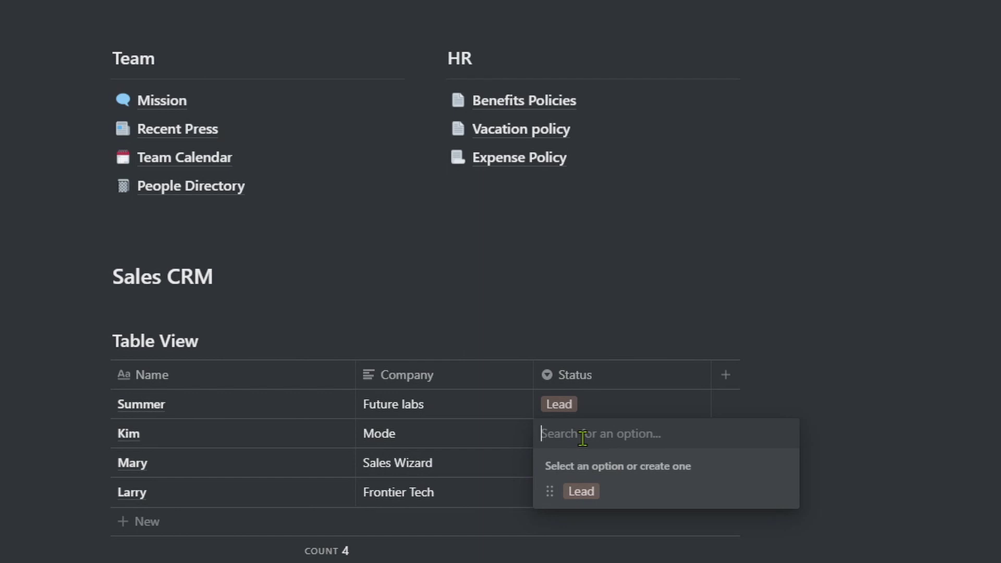
type("Closed")
key("Return")
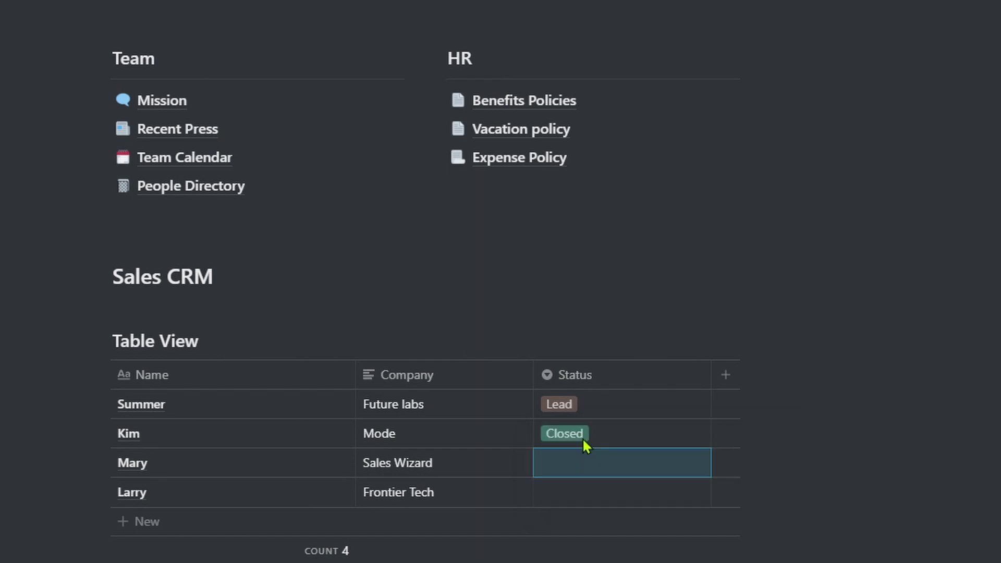
Set the third row's Status to a new option Proposal and the fourth row's Status to Lead.
type("Proposal")
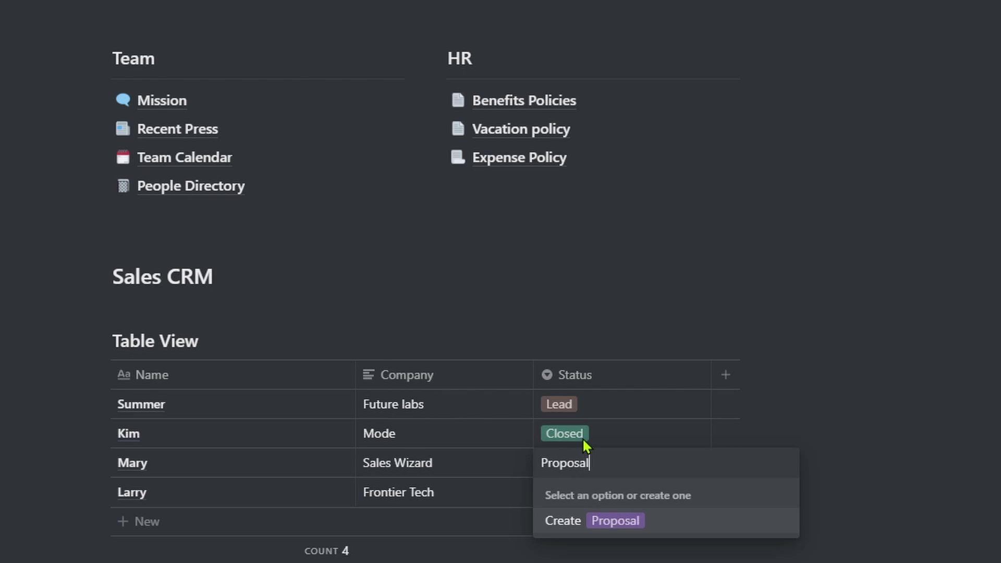
key("Return")
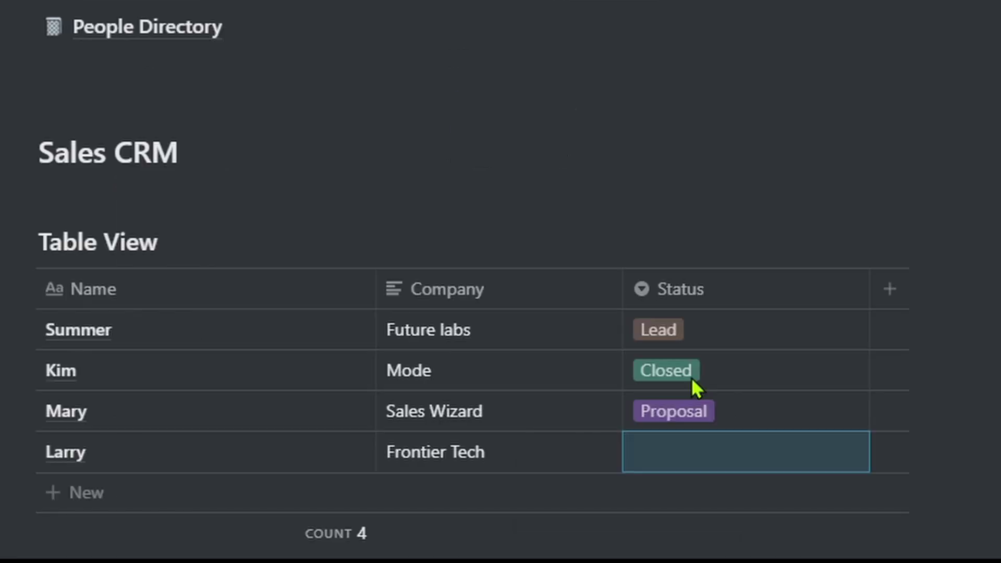
left_click(640, 496)
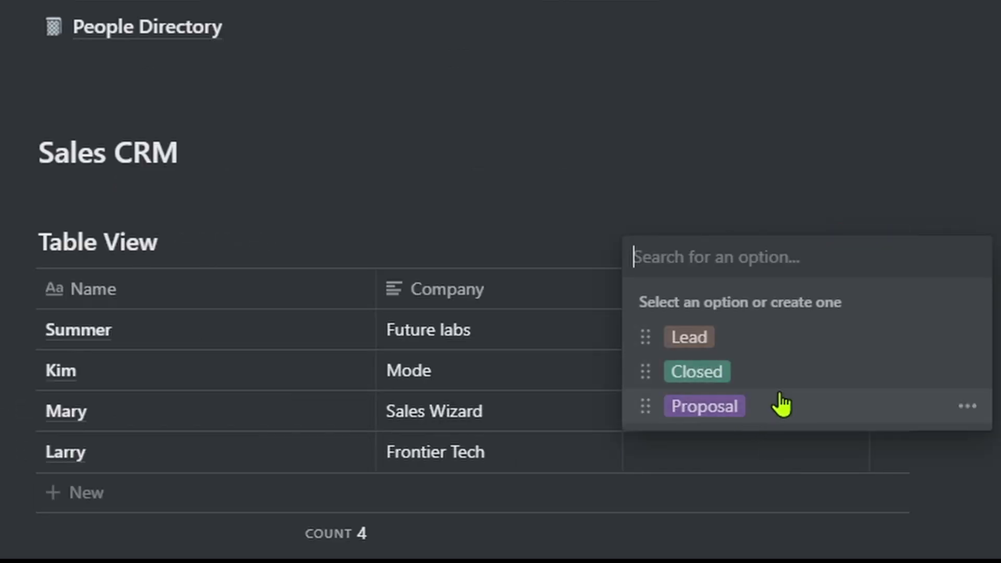
left_click(754, 338)
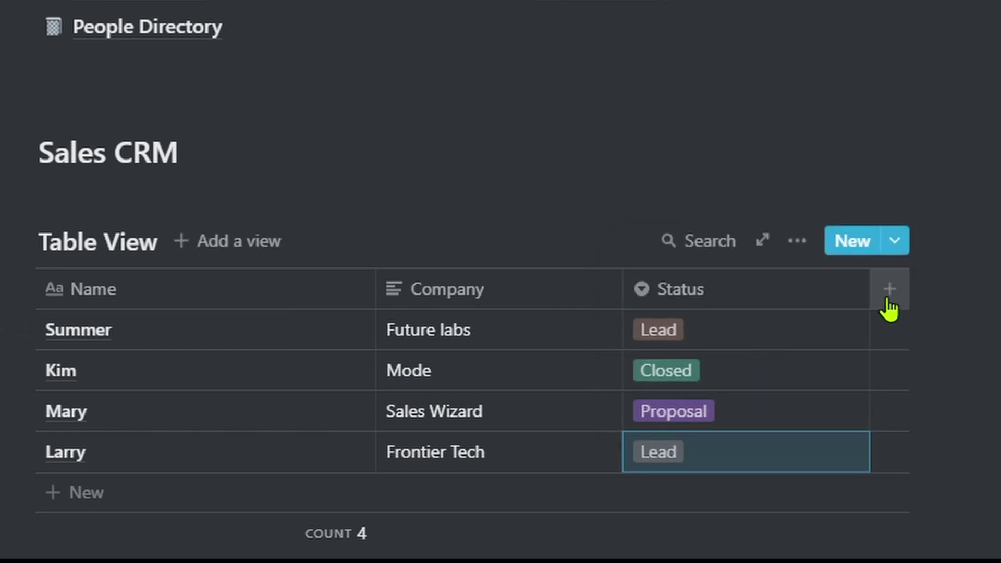
Add a Select column named Priority after the Status column.
left_click(703, 374)
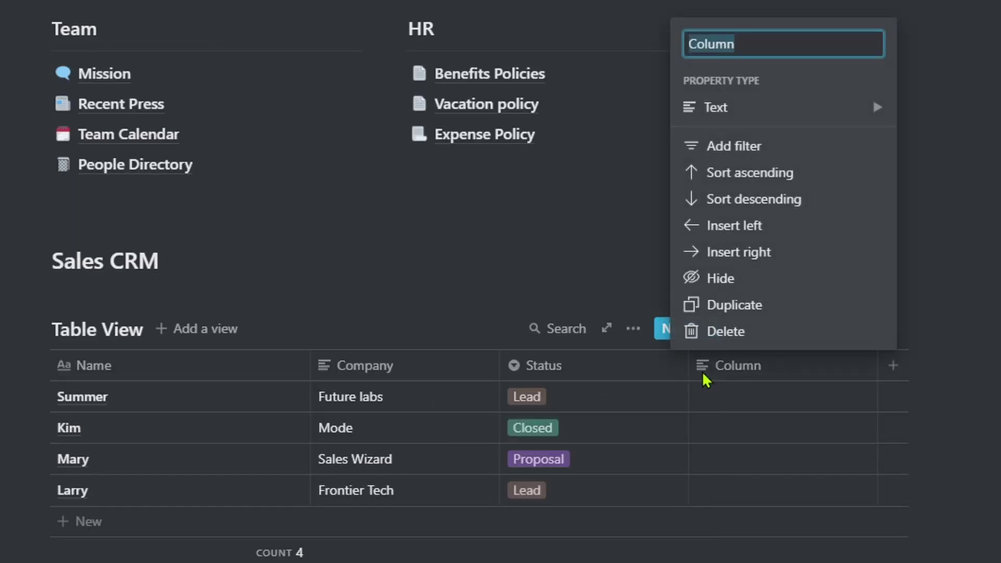
type("Pri")
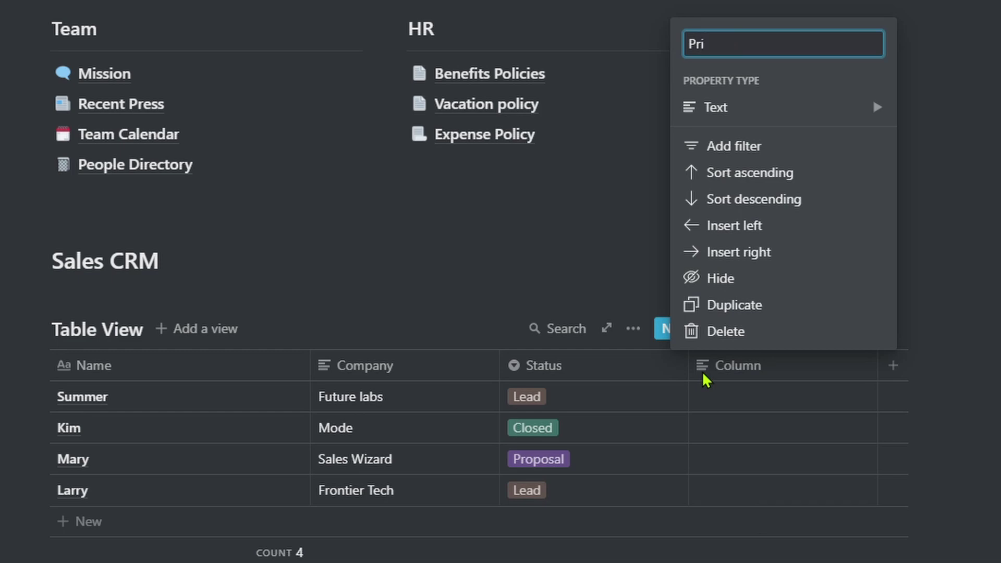
type("ority")
left_click(815, 111)
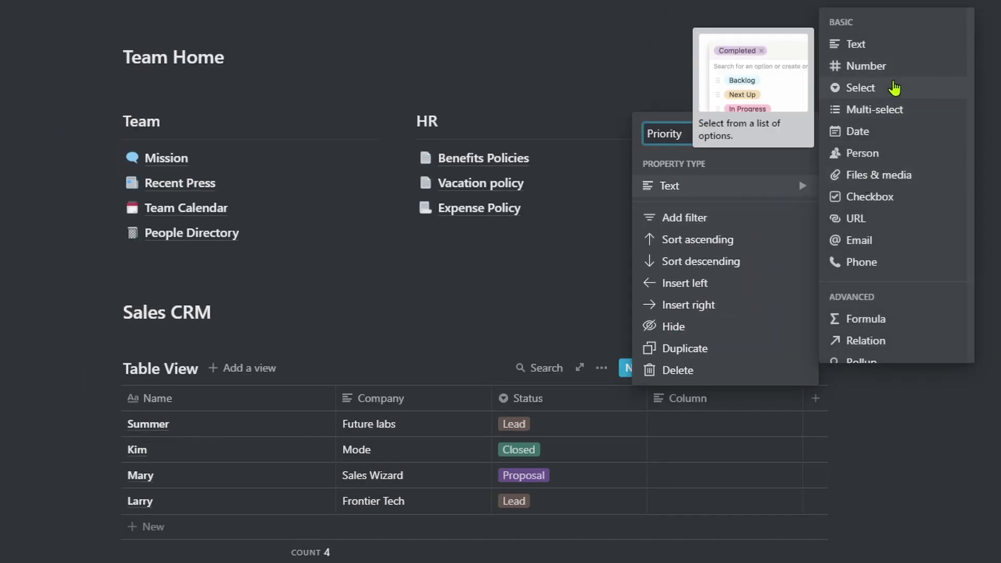
left_click(895, 88)
Fill the Priority cells from the first row down with Low, Medium, Medium and High, creating the options as needed.
left_click(693, 422)
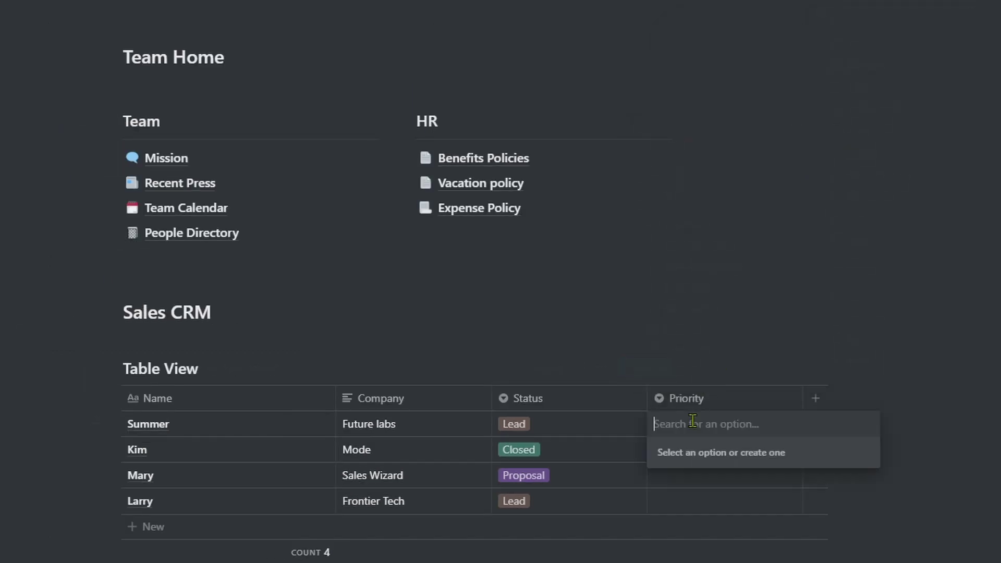
type("Low")
key("Return")
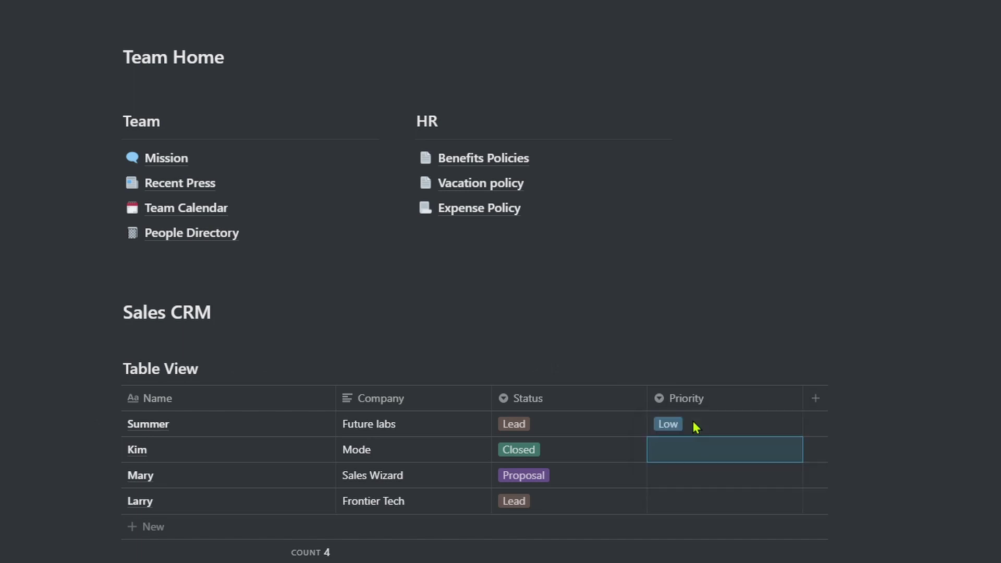
type("Med")
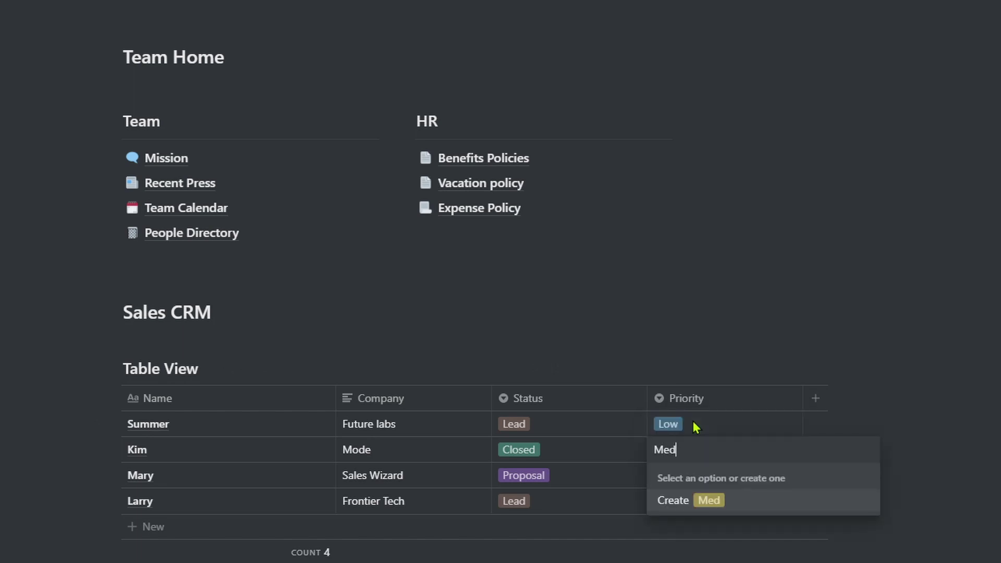
type("ium")
key("Return")
type("m")
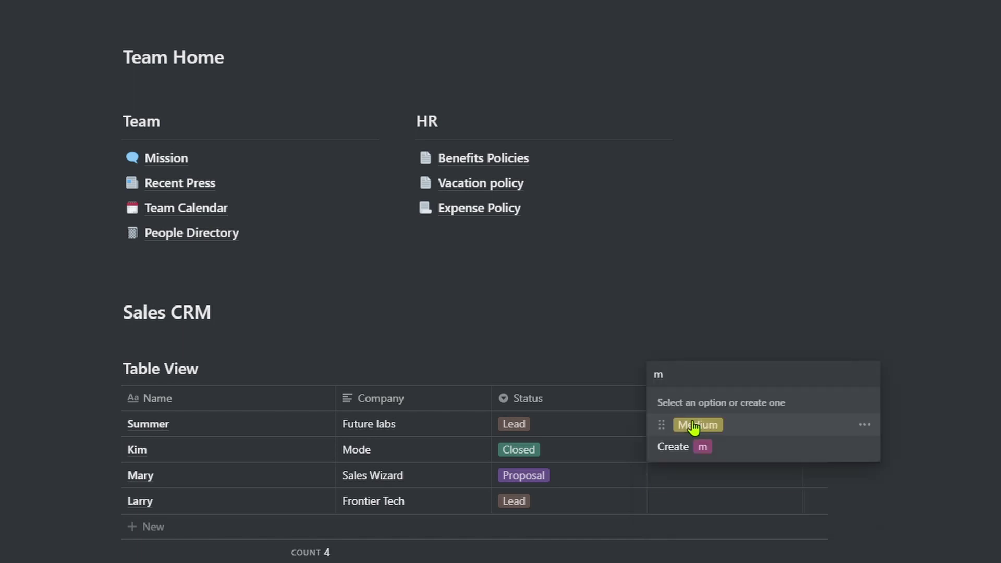
left_click(694, 425)
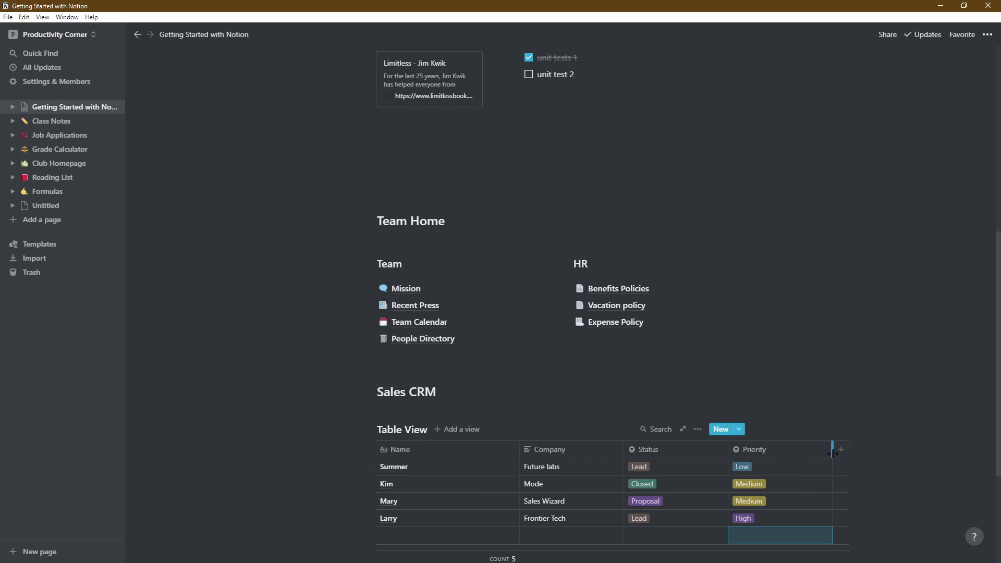
Narrow the Priority column and add a Number column named Estimated Value after it.
left_click_drag(832, 454, 801, 447)
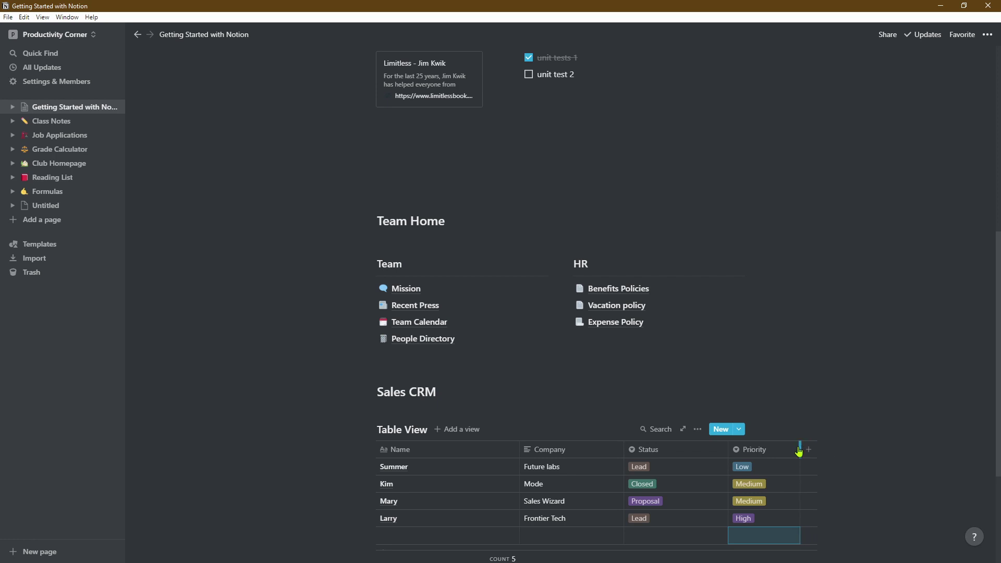
left_click(809, 450)
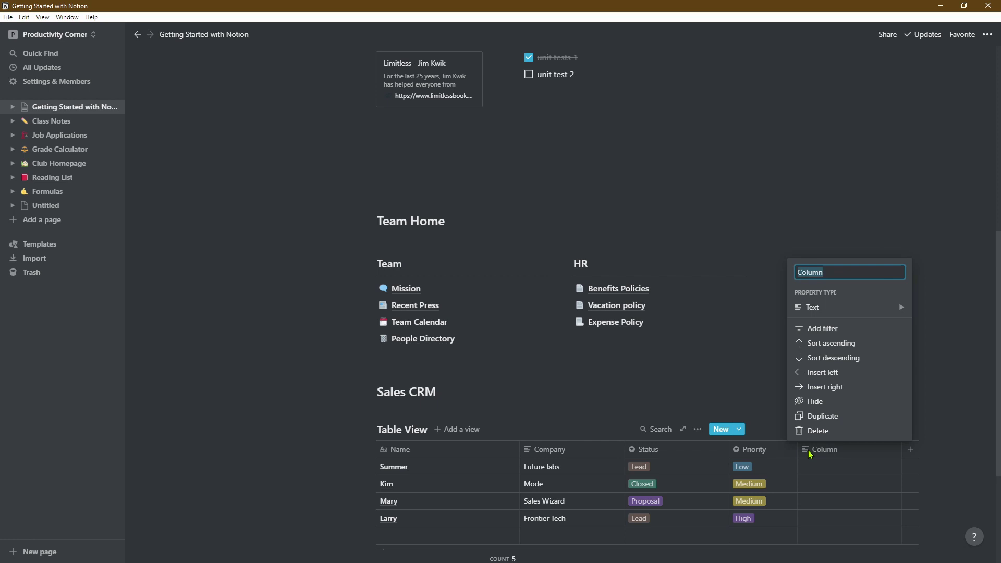
mouse_move(887, 305)
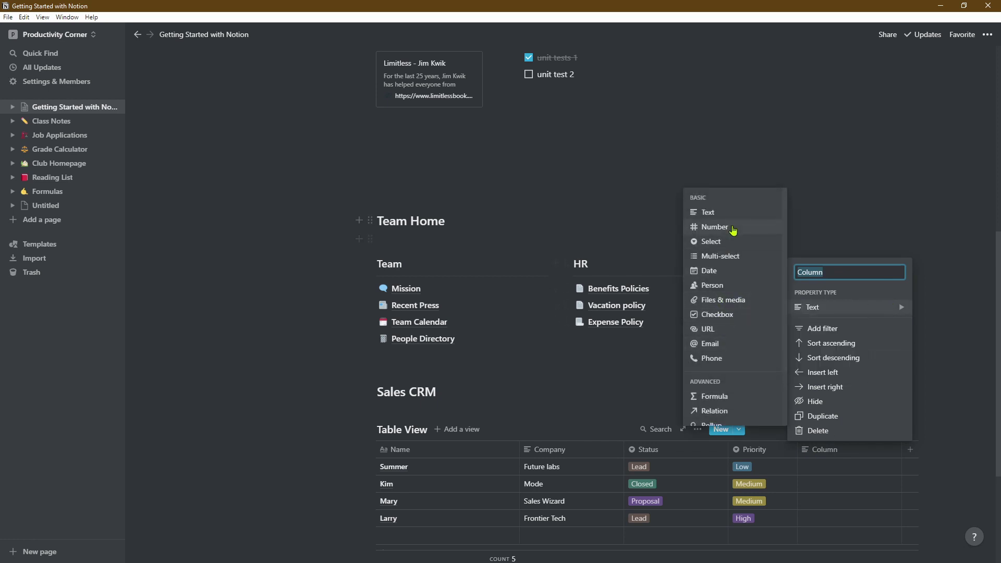
left_click(732, 227)
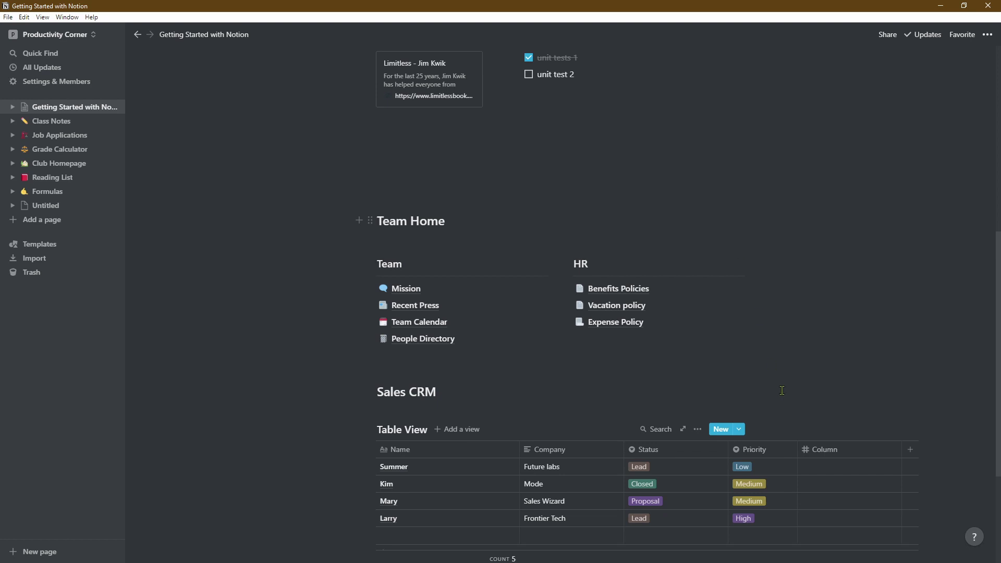
left_click(823, 447)
type("Es")
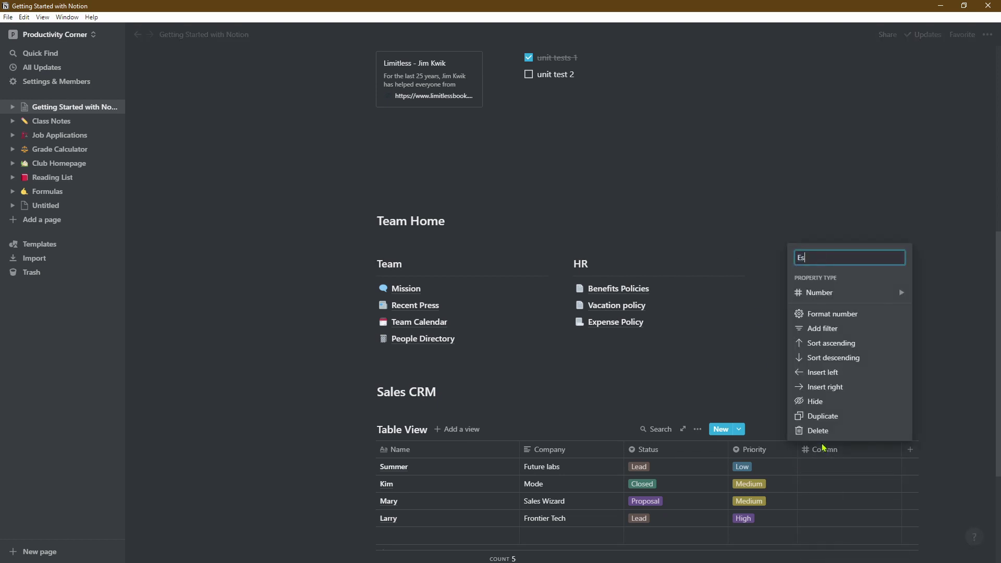
type("timated Value")
key("Return")
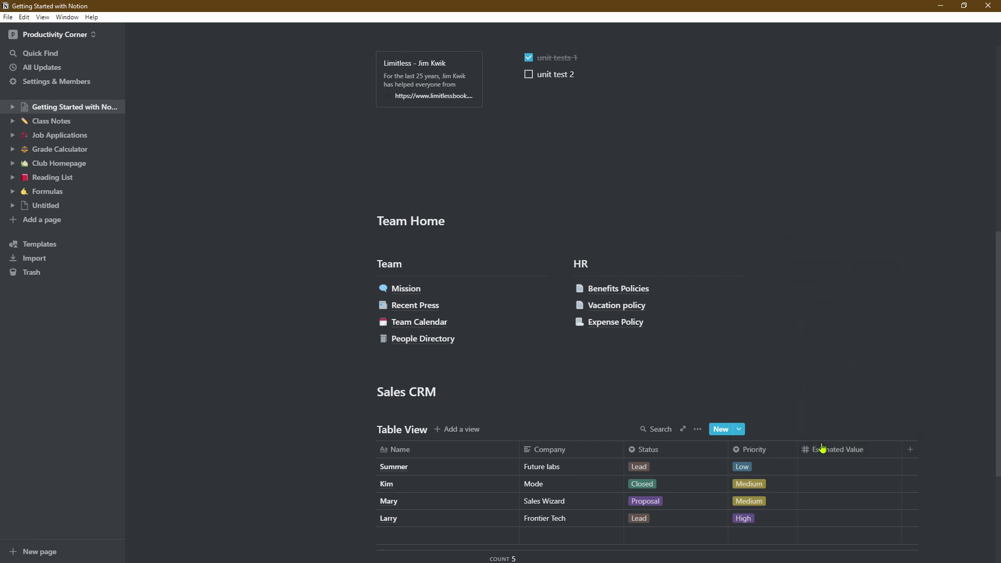
Enter 30000 in the first row's Estimated Value cell.
left_click(833, 465)
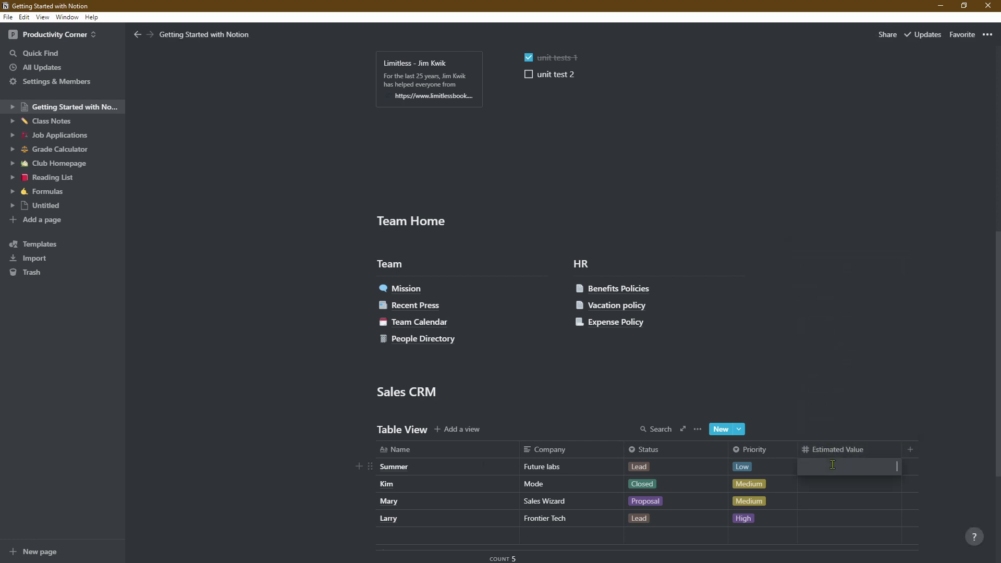
type("30000")
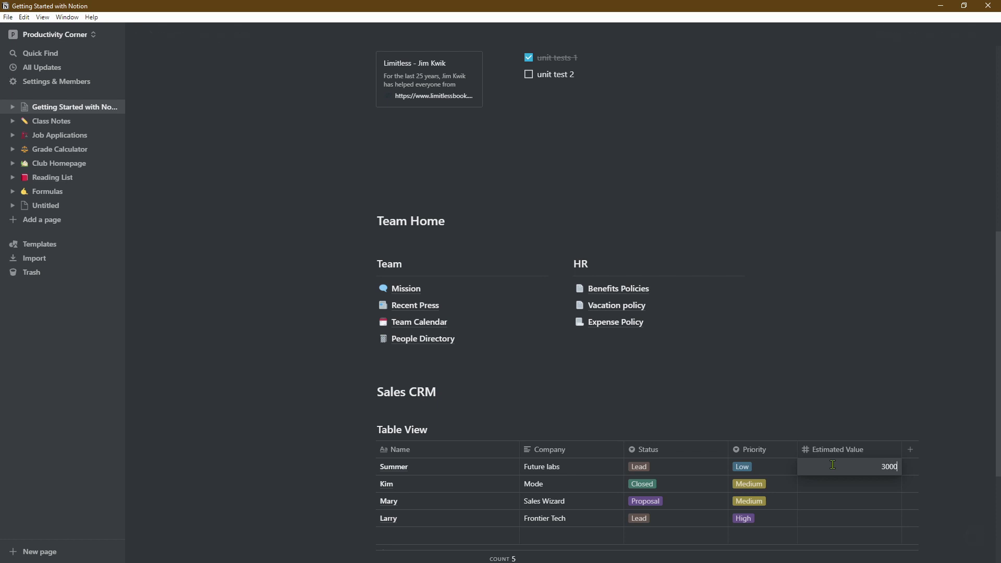
key("Return")
Format the numbers in the Estimated Value column as Pound currency.
left_click(834, 468)
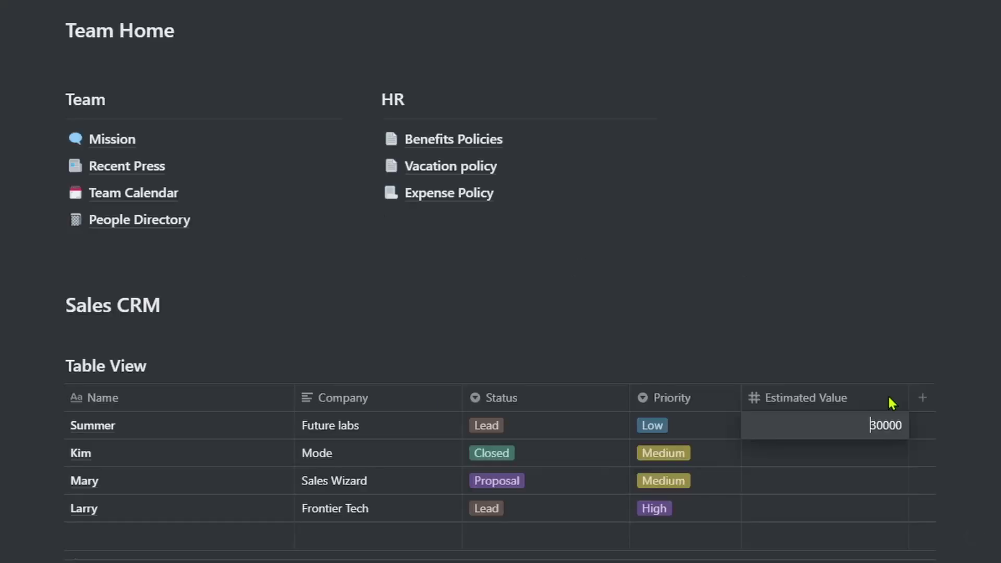
left_click(889, 452)
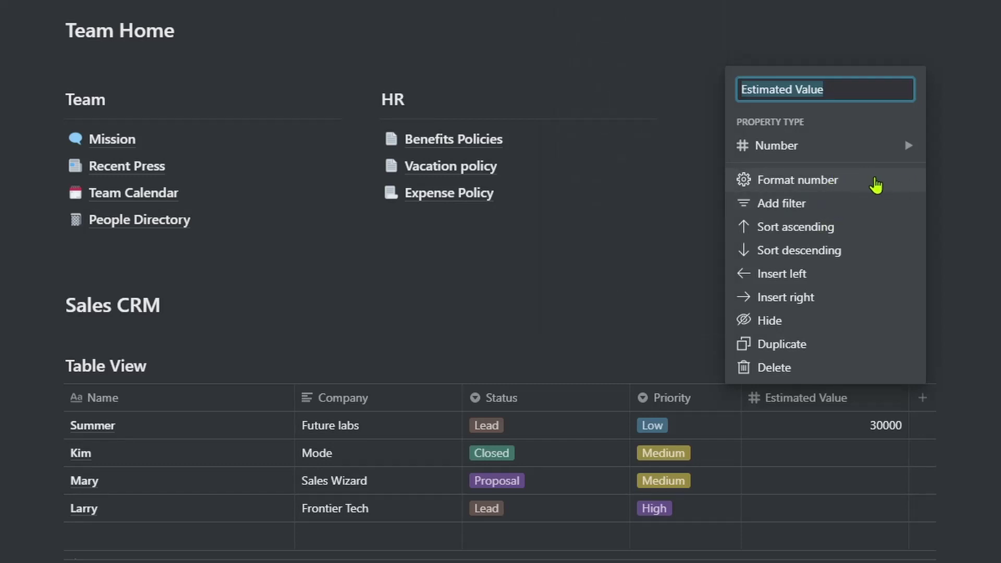
left_click(883, 185)
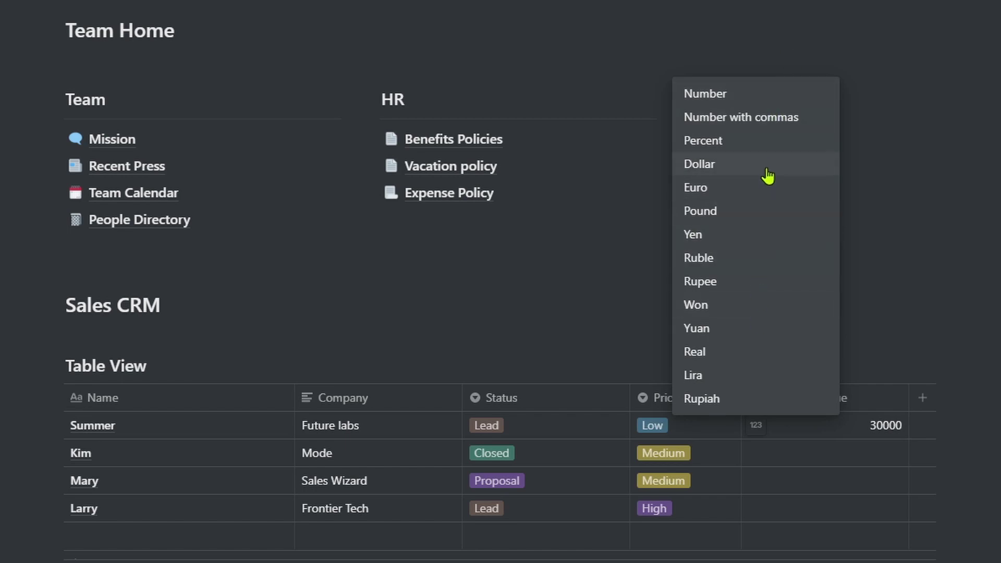
left_click(750, 211)
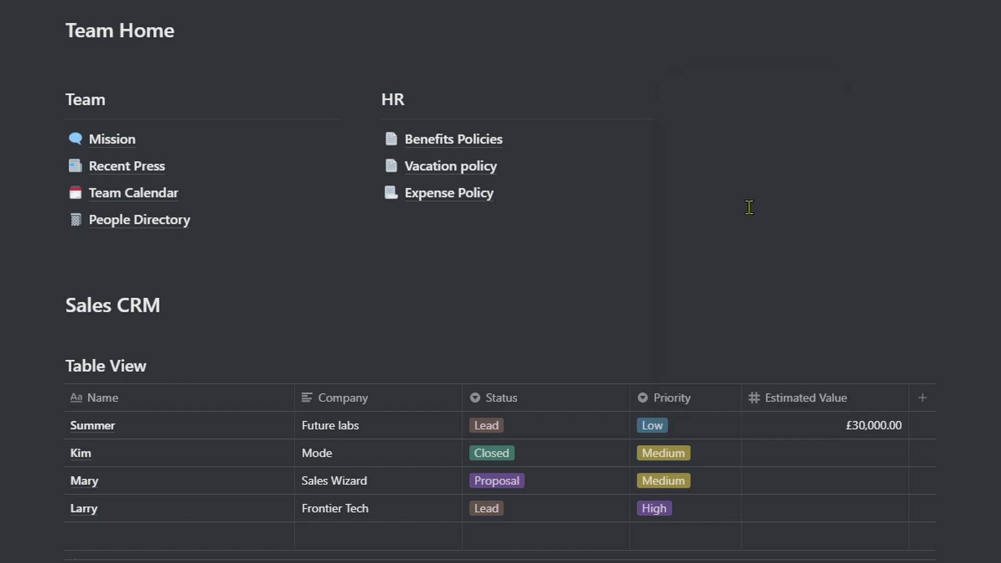
Fill the remaining Estimated Value cells downward with £50,000, £150,000 and £1, and narrow the Estimated Value, Name and Company columns.
left_click(865, 452)
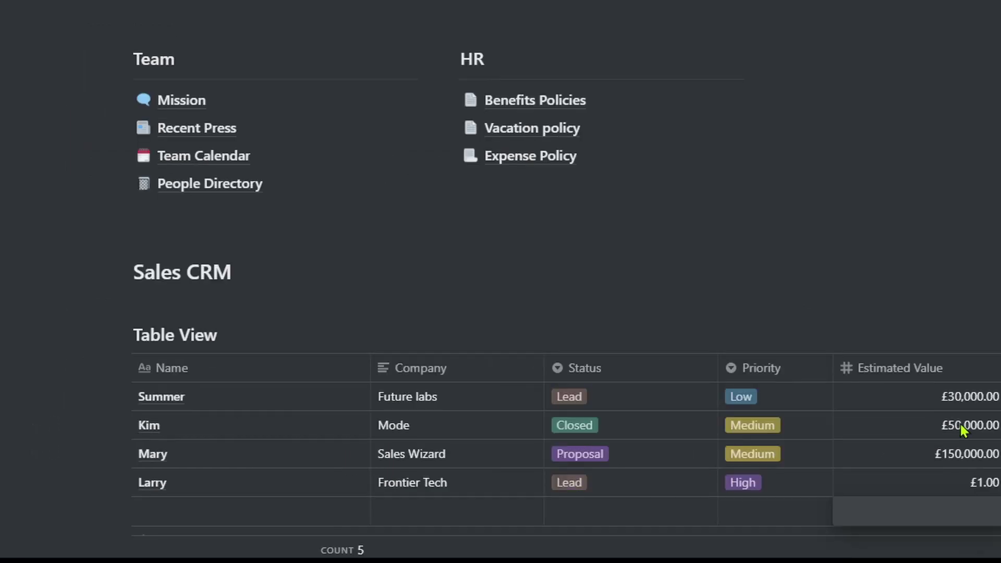
key("Escape")
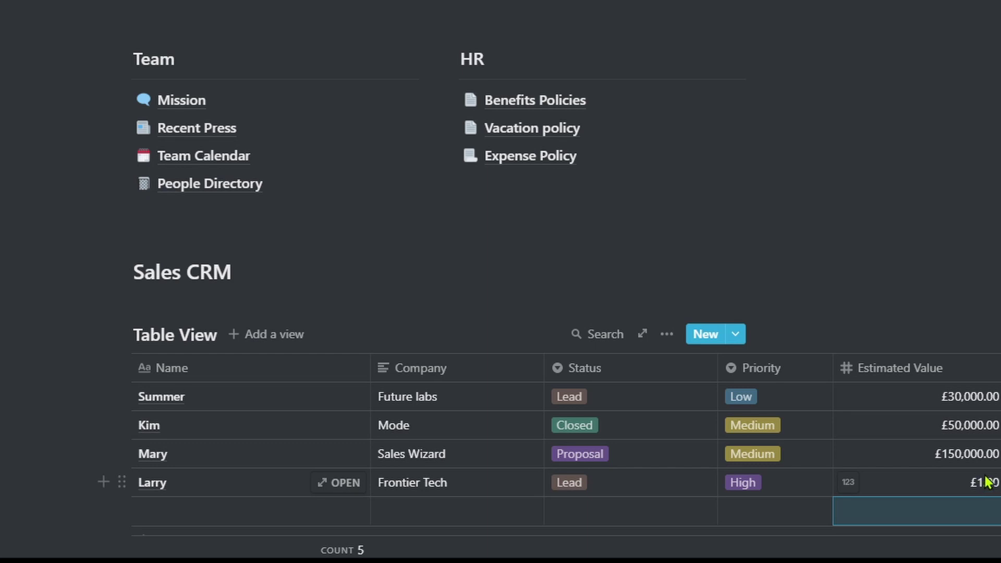
left_click_drag(999, 367, 956, 368)
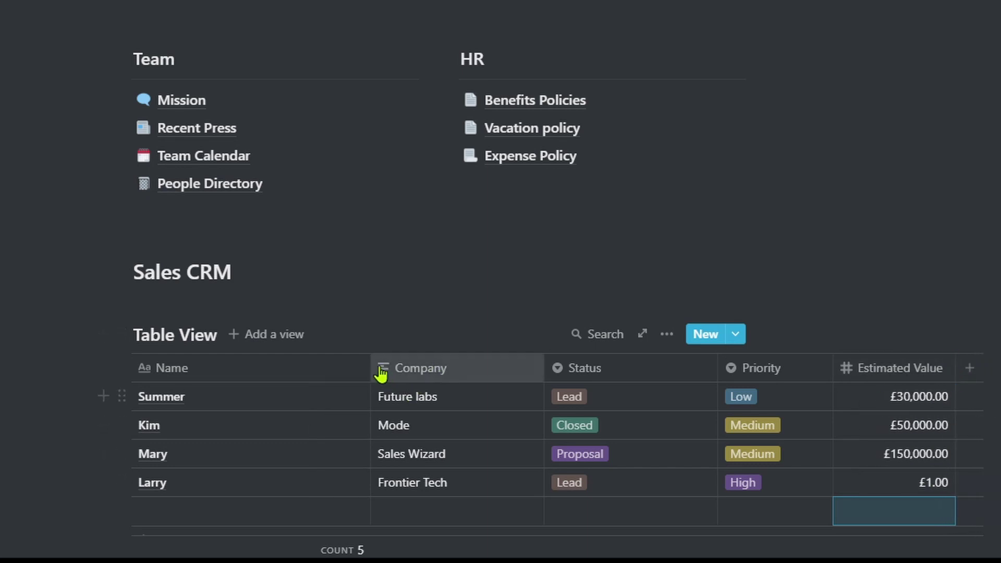
left_click_drag(370, 370, 263, 372)
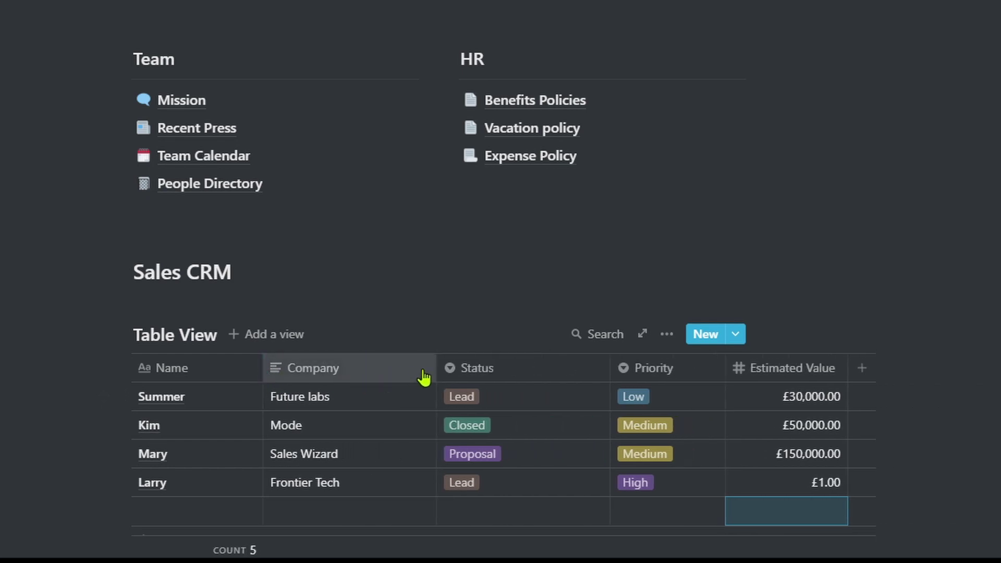
left_click_drag(436, 365, 404, 369)
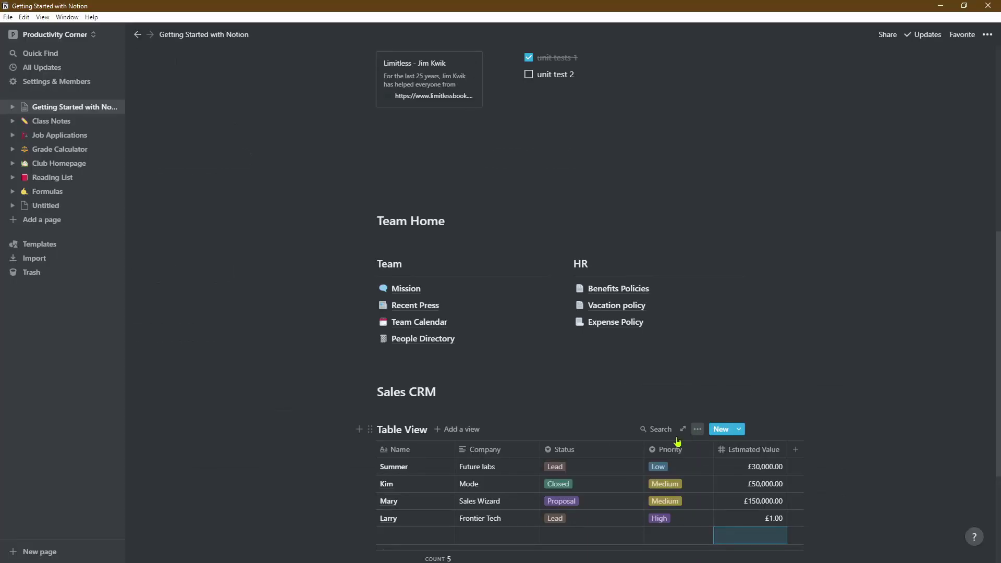
Add a Board view to the Sales CRM table, leaving the view name blank.
left_click(369, 429)
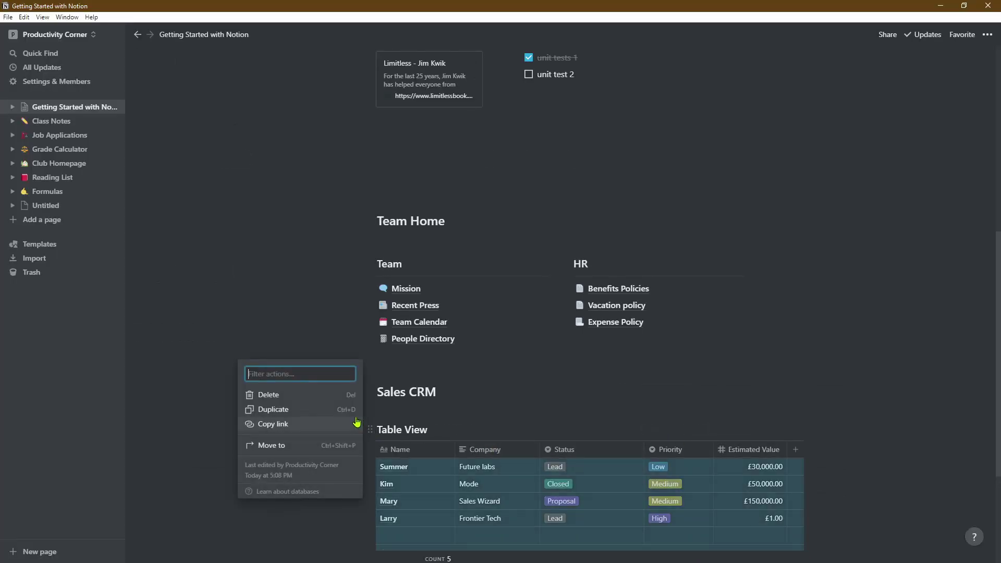
key("Escape")
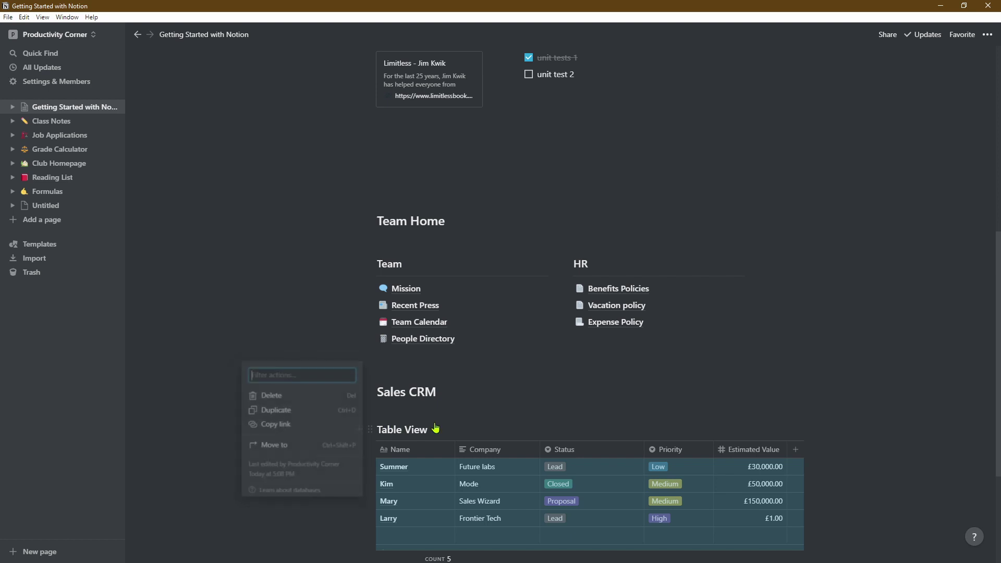
left_click(448, 434)
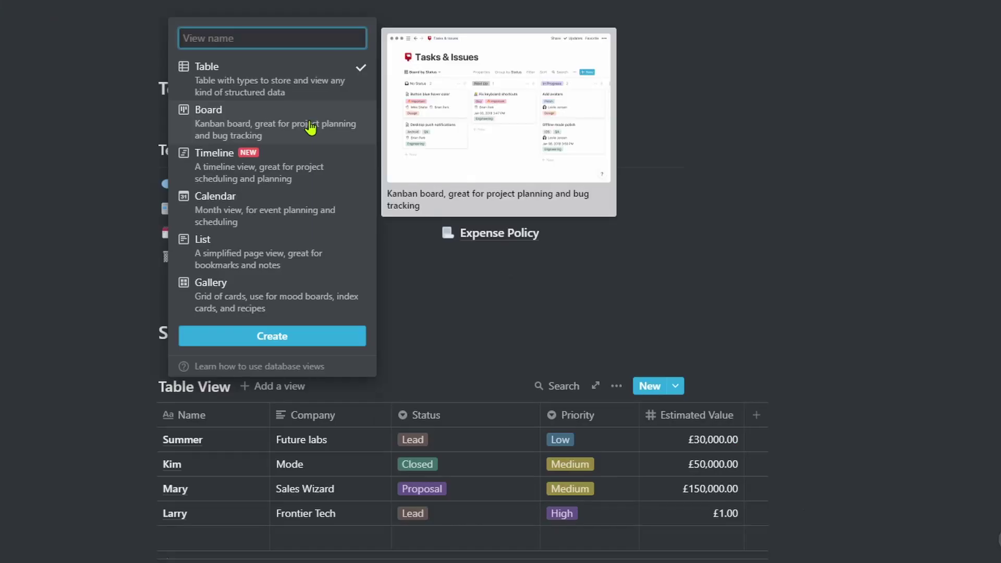
left_click(311, 127)
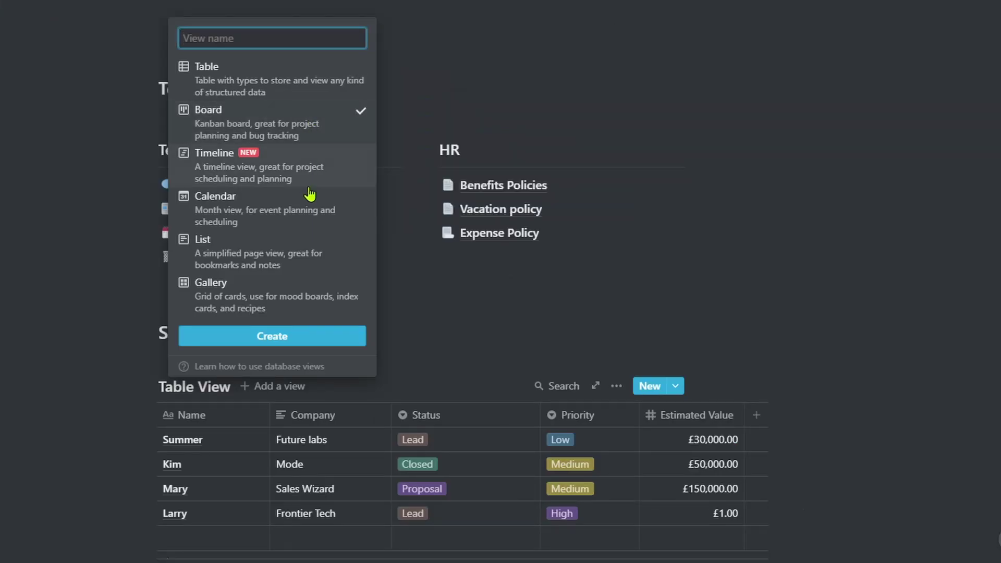
left_click(297, 335)
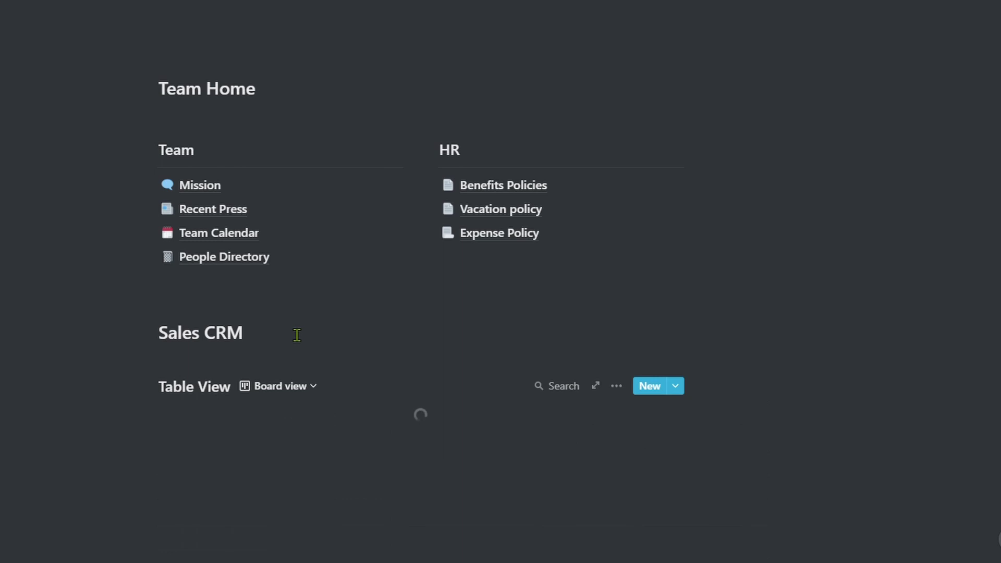
Move the Future labs card from Lead to Closed and set the board's group calculation to the sum of Estimated Value.
scroll(254, 353, "down", 4)
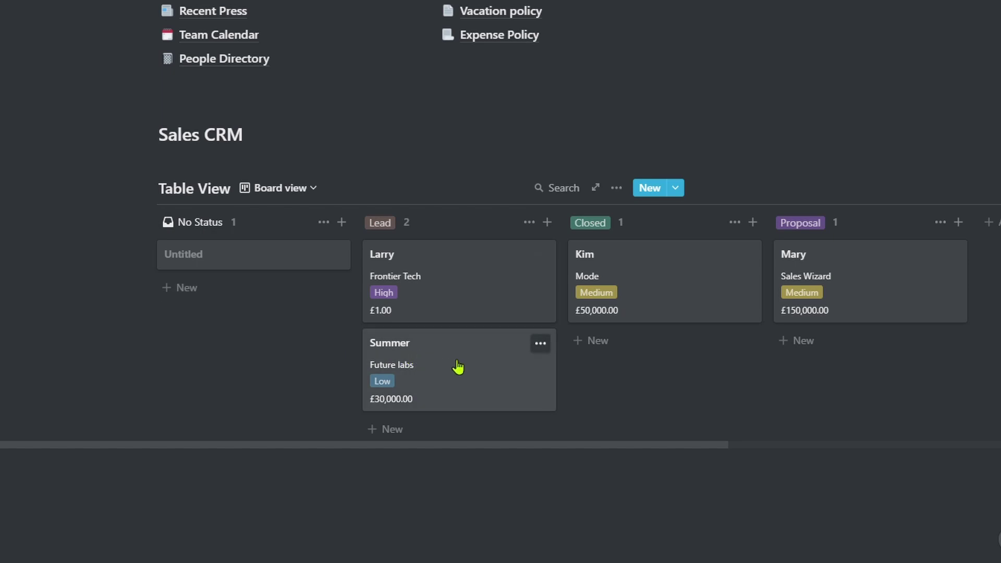
left_click_drag(458, 366, 605, 348)
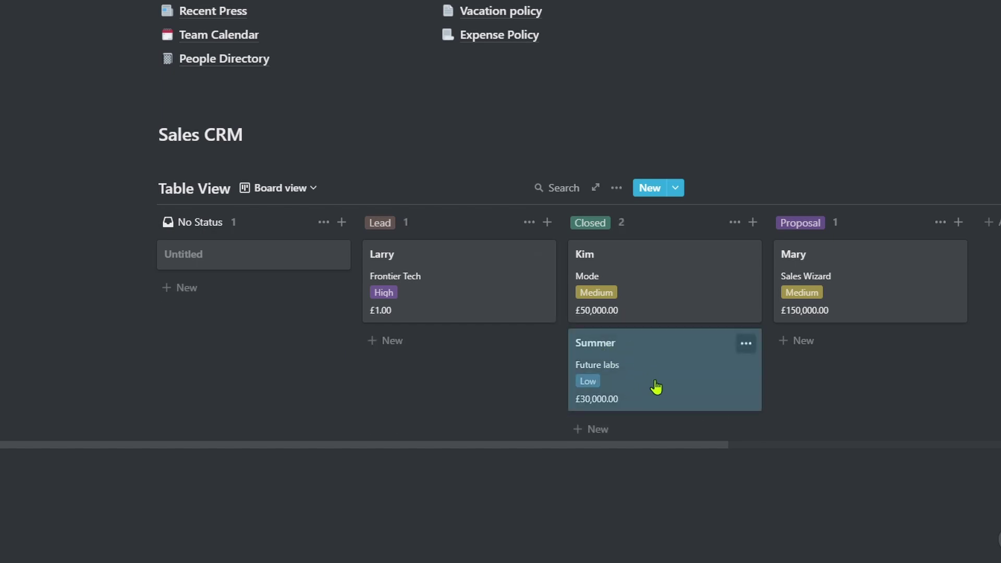
left_click(622, 224)
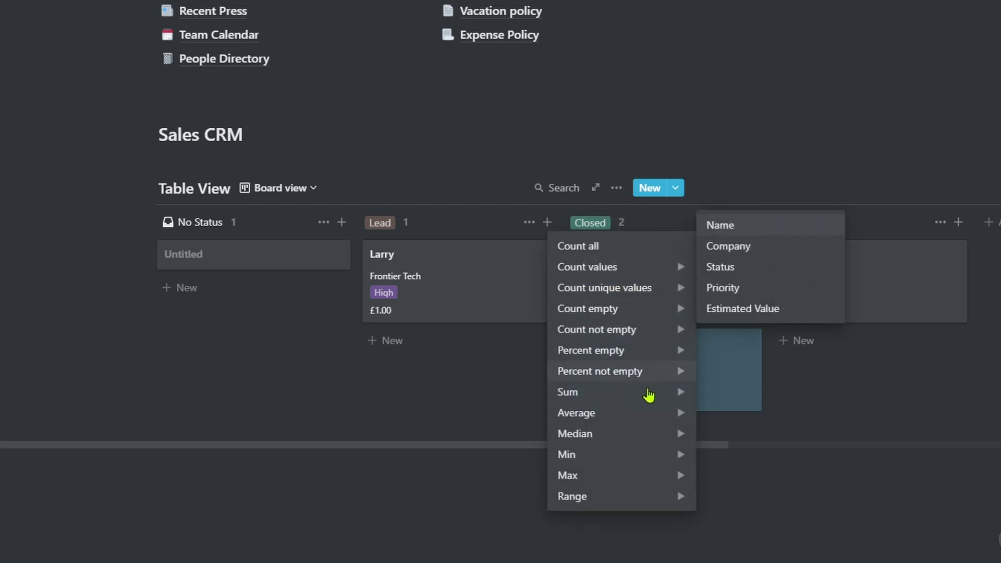
mouse_move(647, 477)
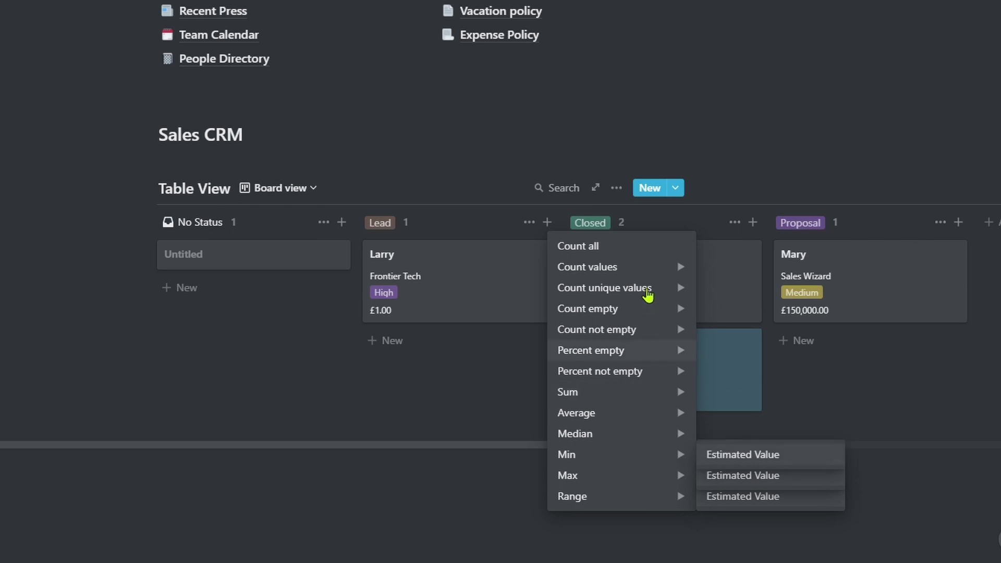
mouse_move(646, 268)
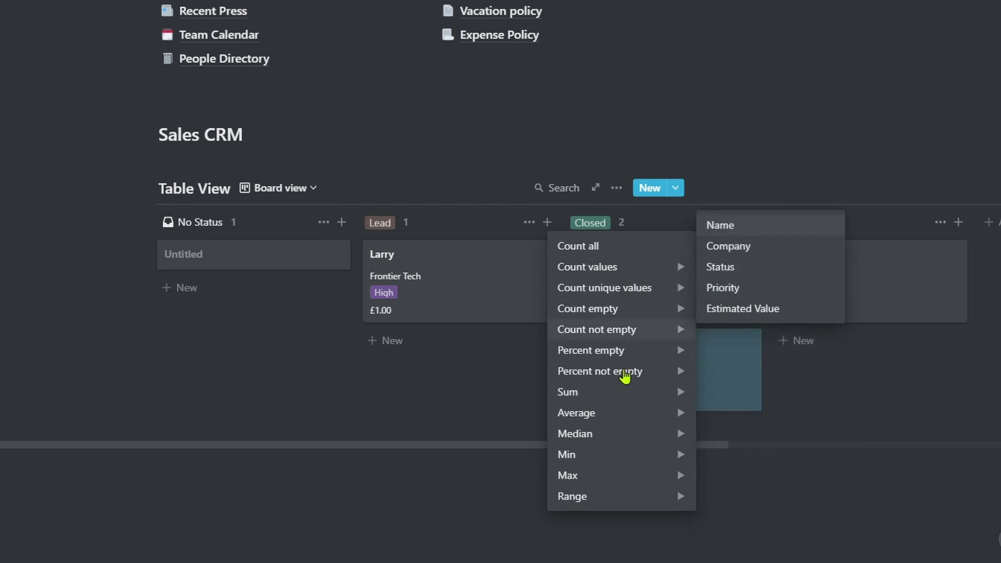
mouse_move(626, 398)
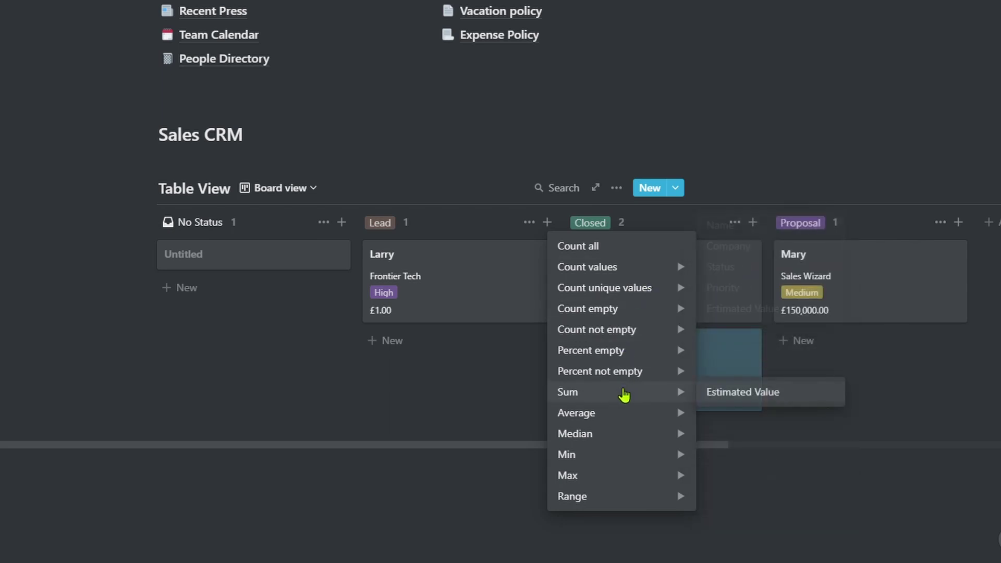
left_click(706, 394)
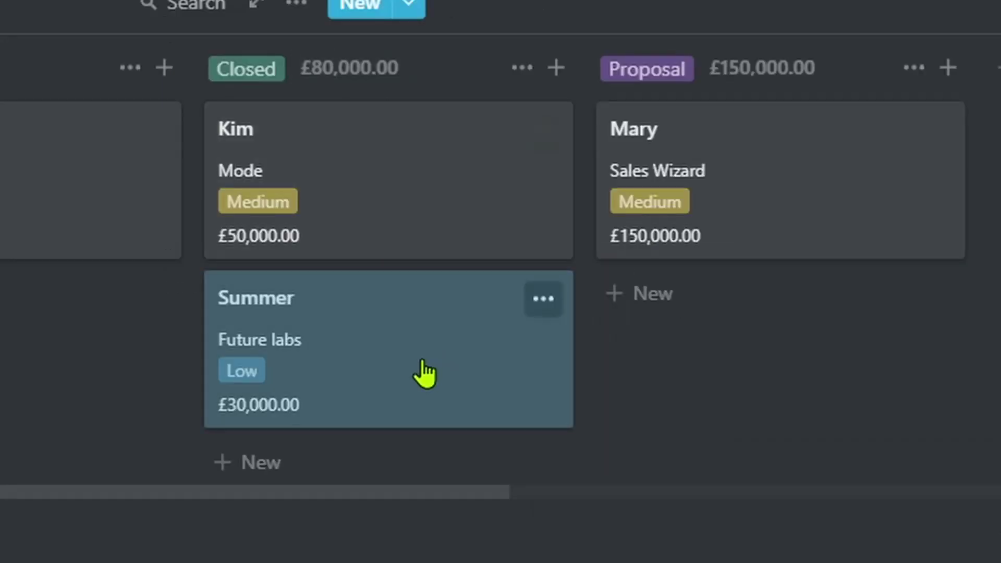
Move the Future labs card from the Closed group to the Proposal group.
left_click_drag(487, 378, 767, 334)
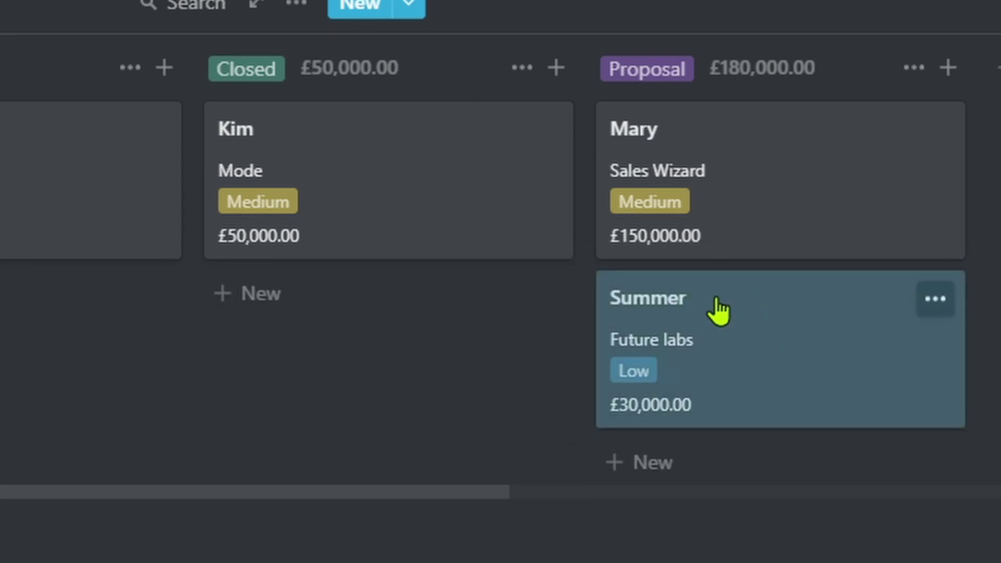
left_click(934, 300)
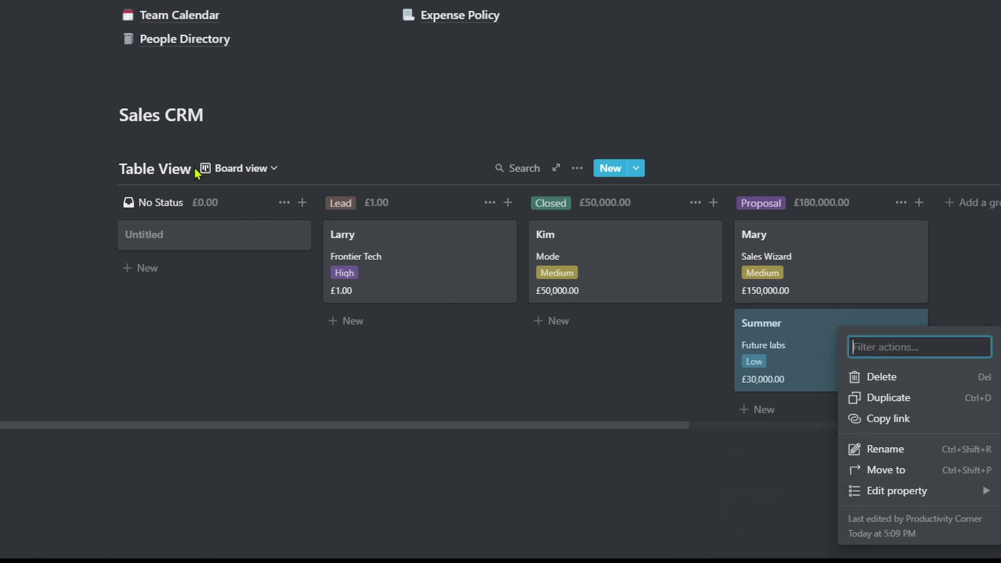
left_click(254, 179)
Add a List view to the Sales CRM database.
left_click(255, 176)
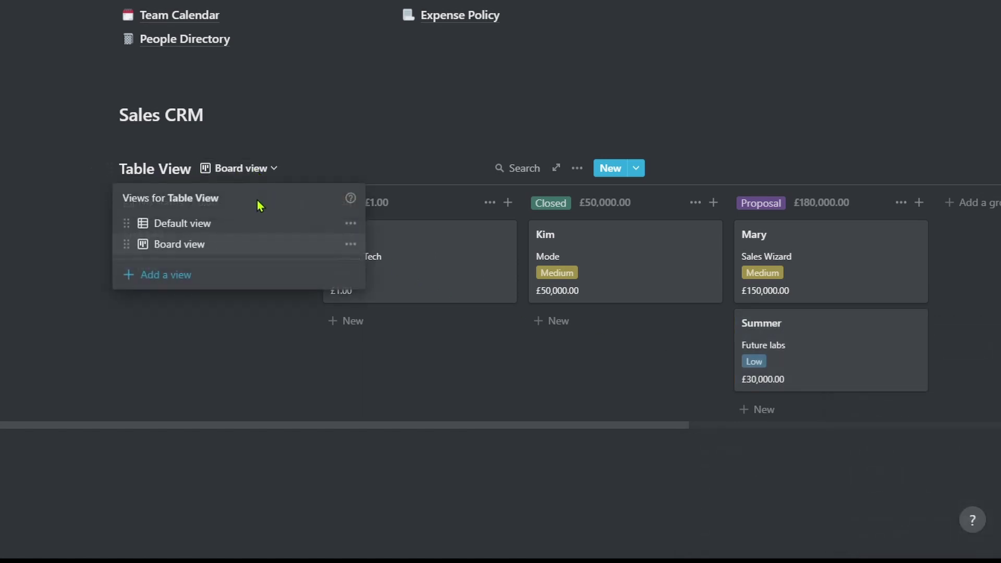
left_click(203, 273)
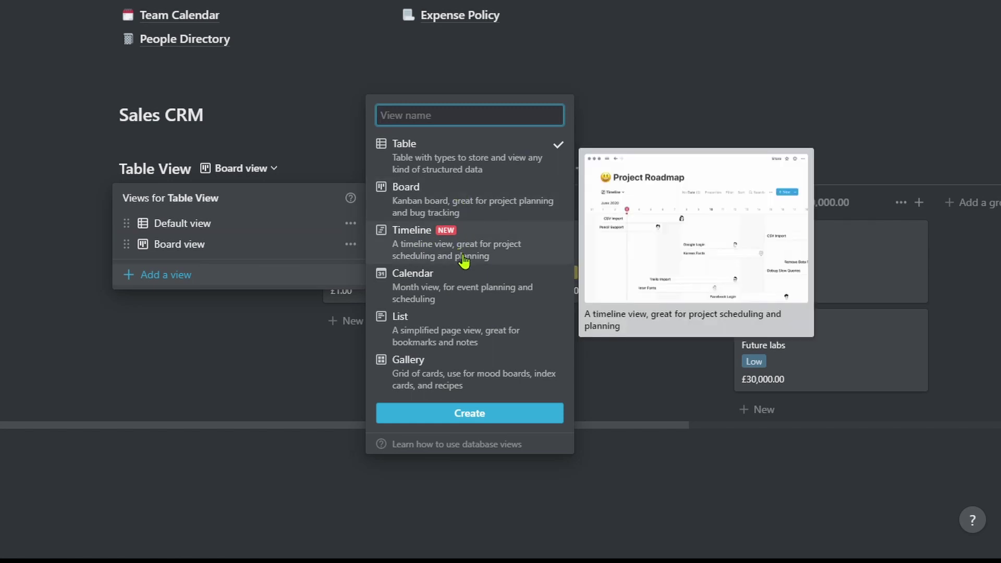
mouse_move(468, 292)
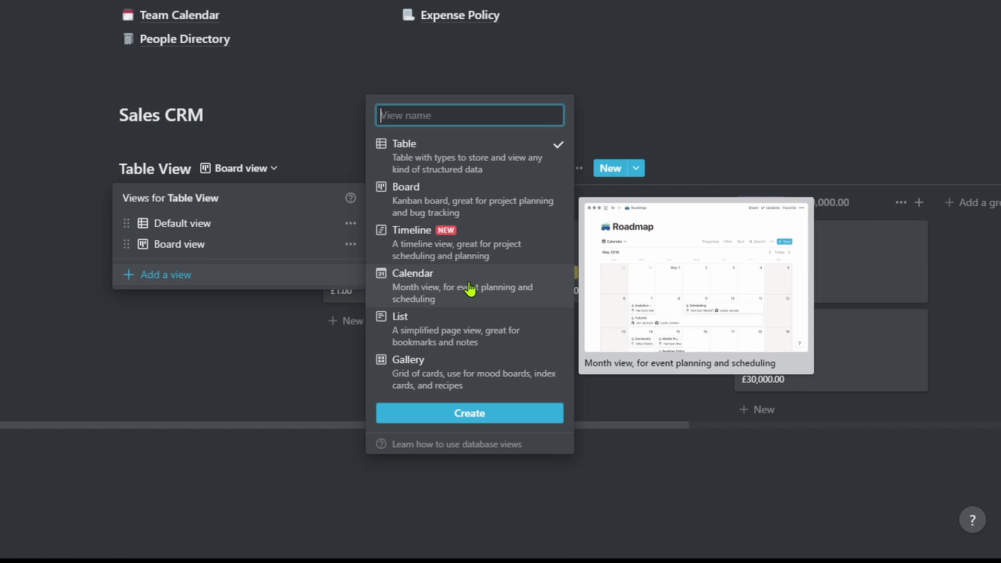
left_click(459, 338)
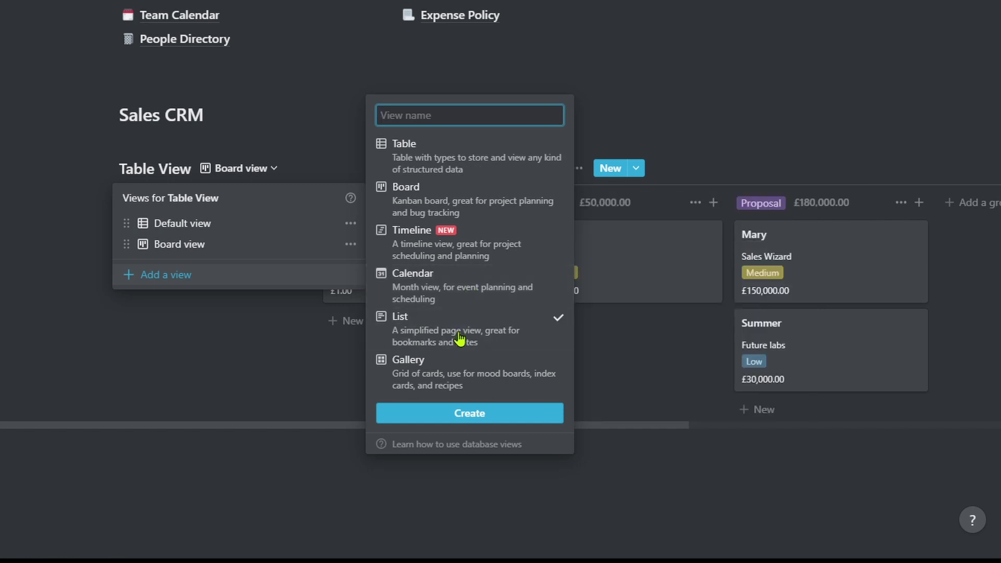
left_click(446, 415)
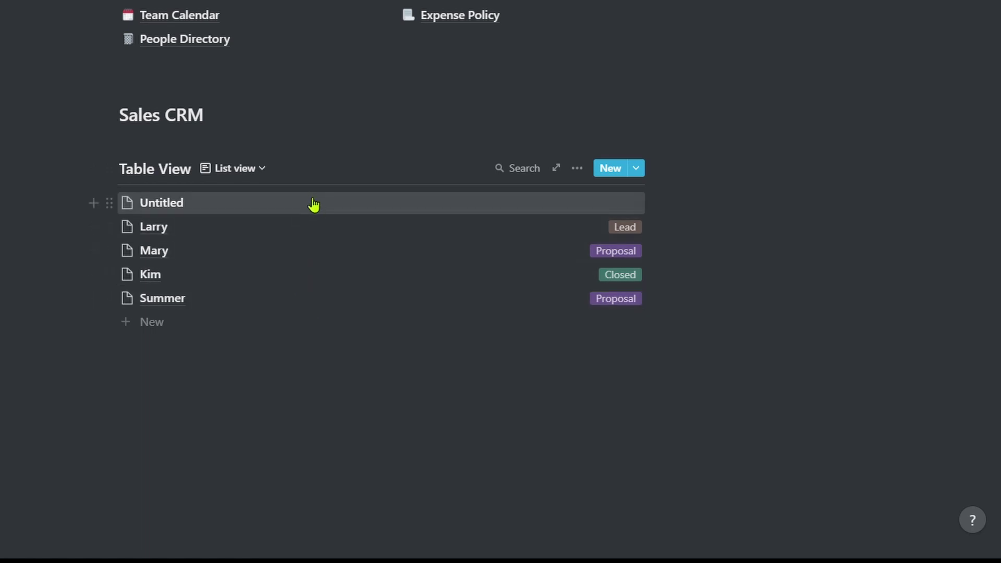
Add a Gallery view to the Sales CRM database and look over its cards.
left_click(234, 172)
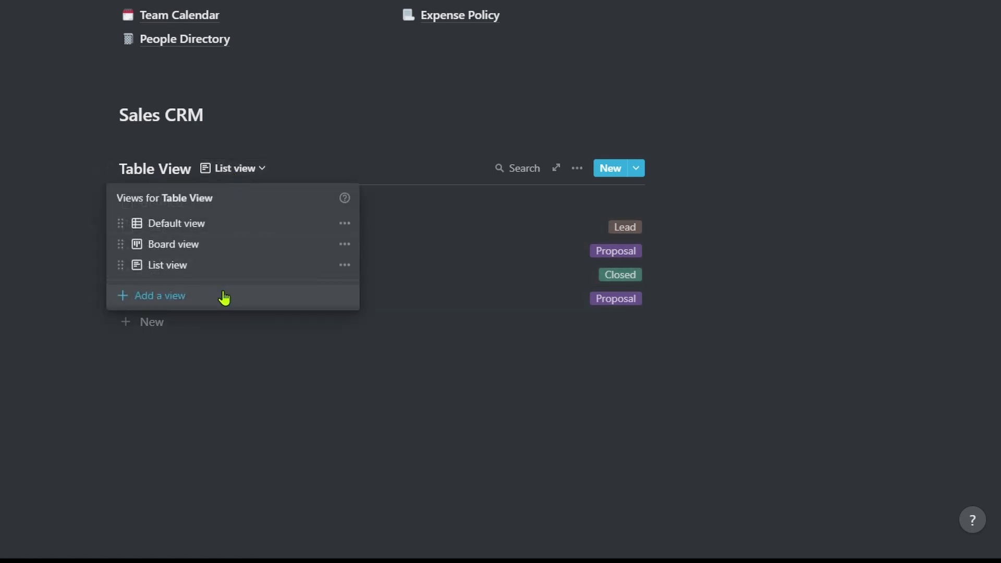
left_click(224, 297)
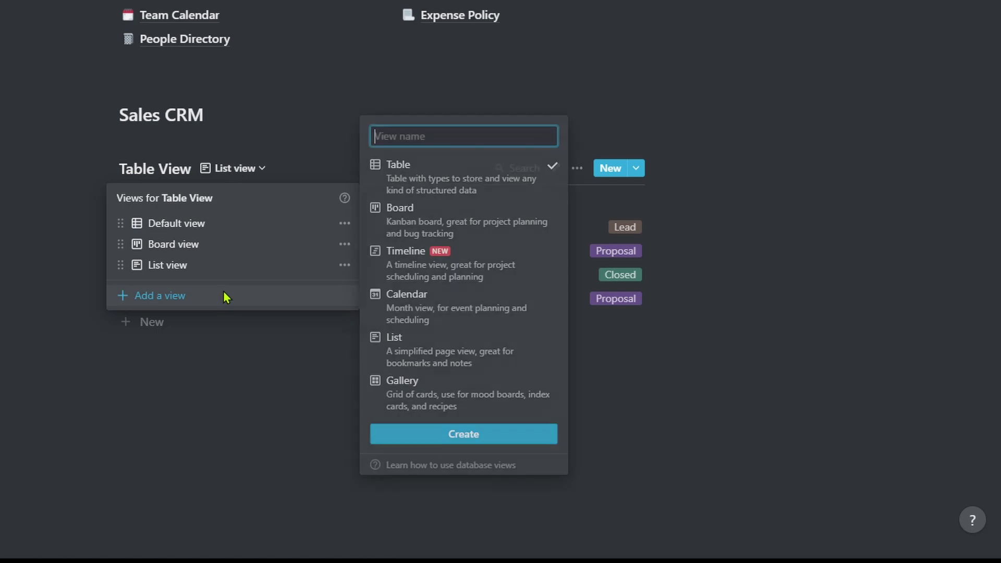
left_click(468, 399)
left_click(464, 432)
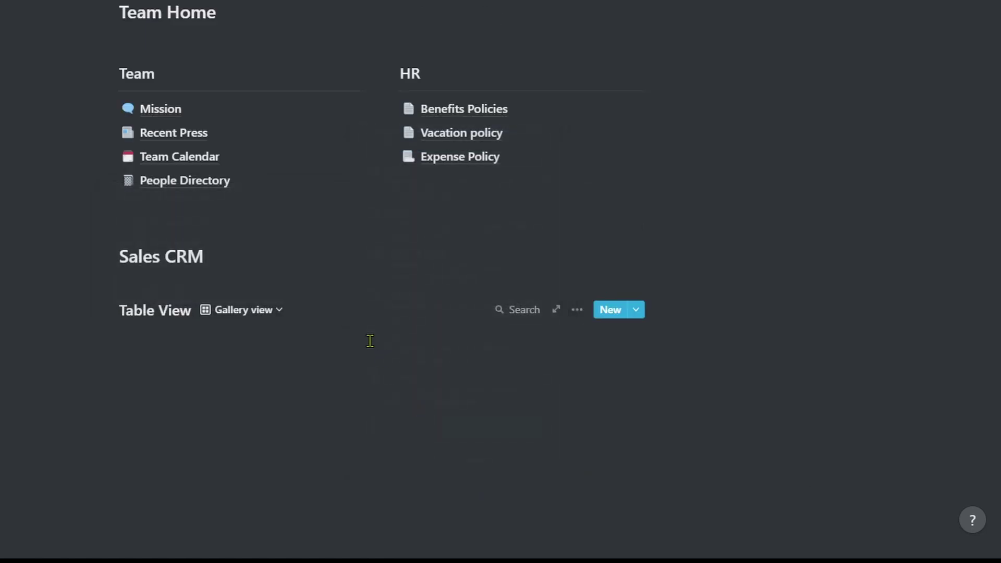
scroll(279, 266, "down", 3)
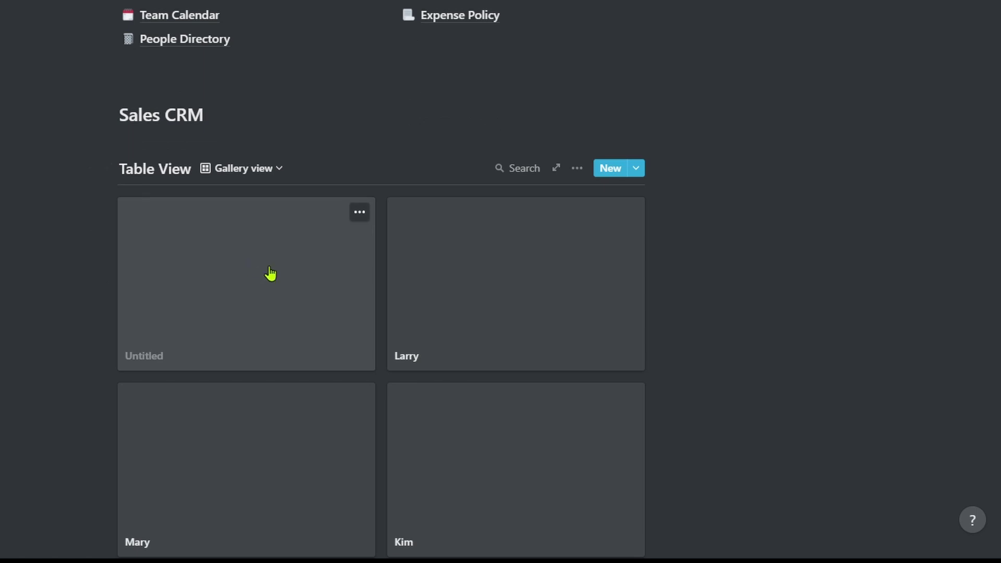
Add a new Table view to the Sales CRM database.
left_click(271, 169)
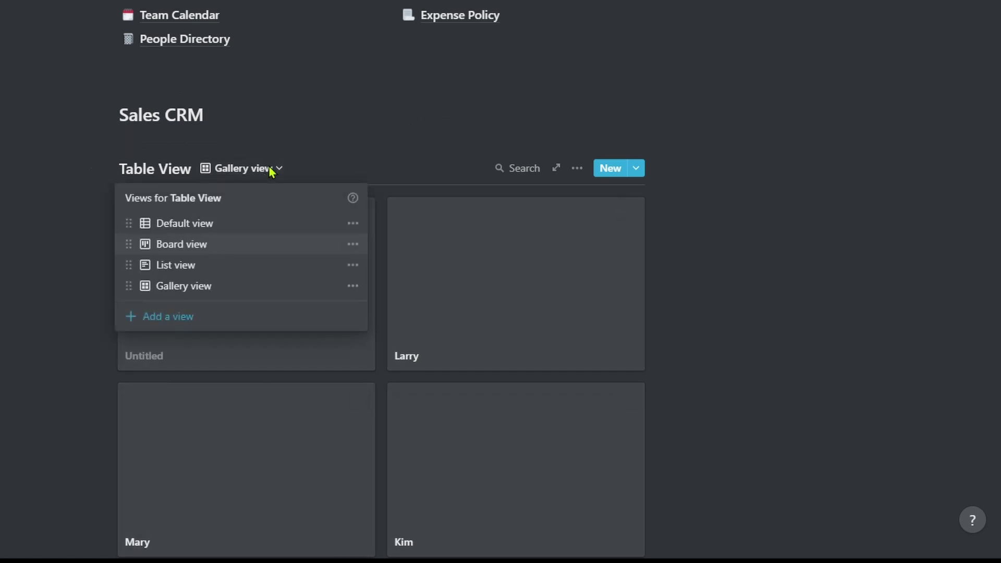
left_click(195, 316)
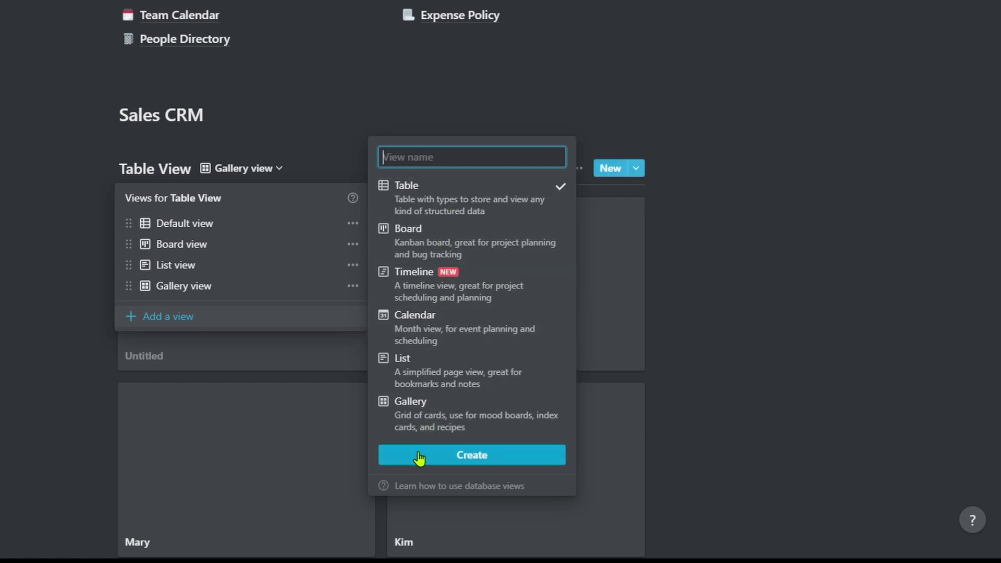
left_click(420, 455)
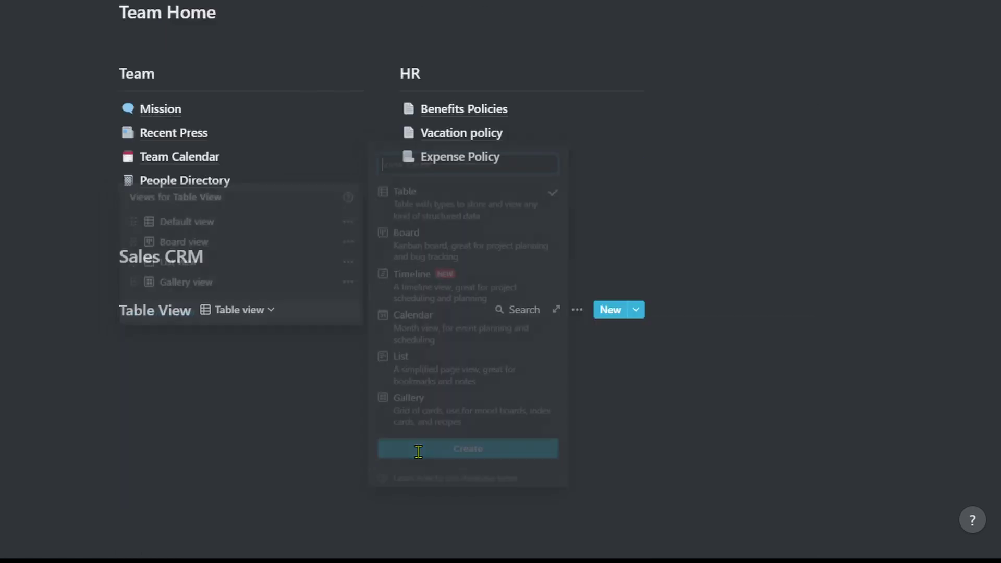
Delete the empty row above the Frontier Tech entry in the Sales CRM table.
scroll(331, 336, "down", 3)
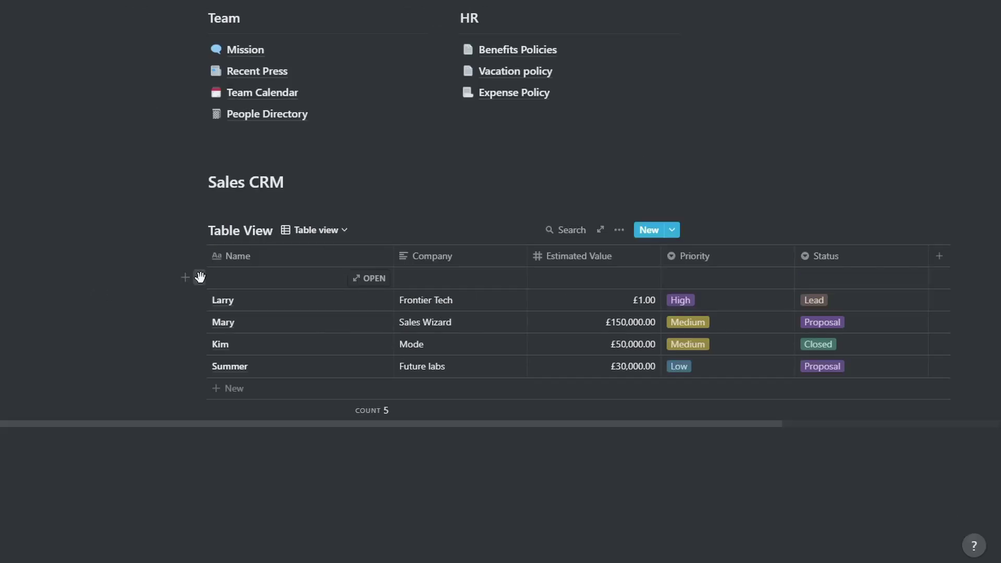
left_click(200, 278)
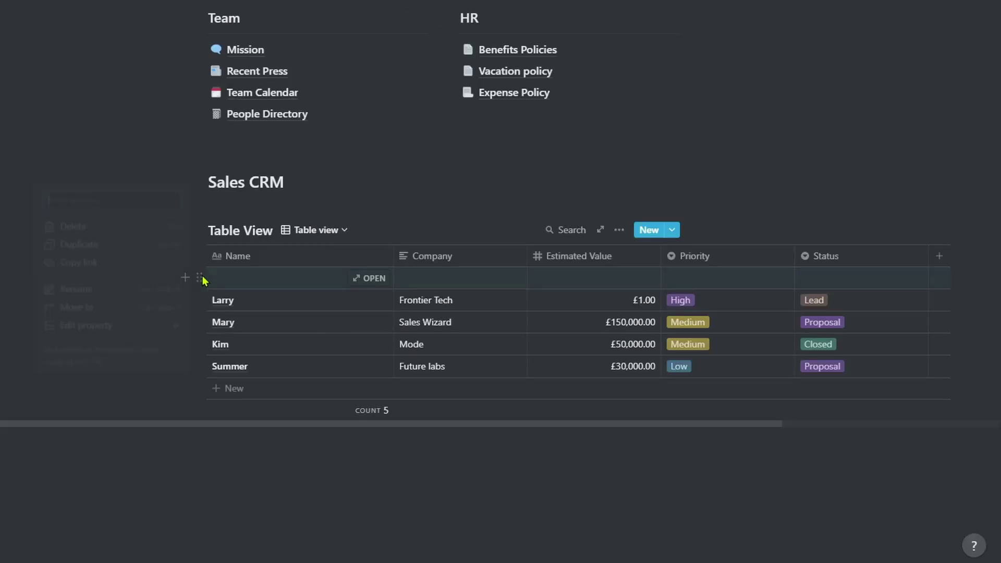
left_click(172, 226)
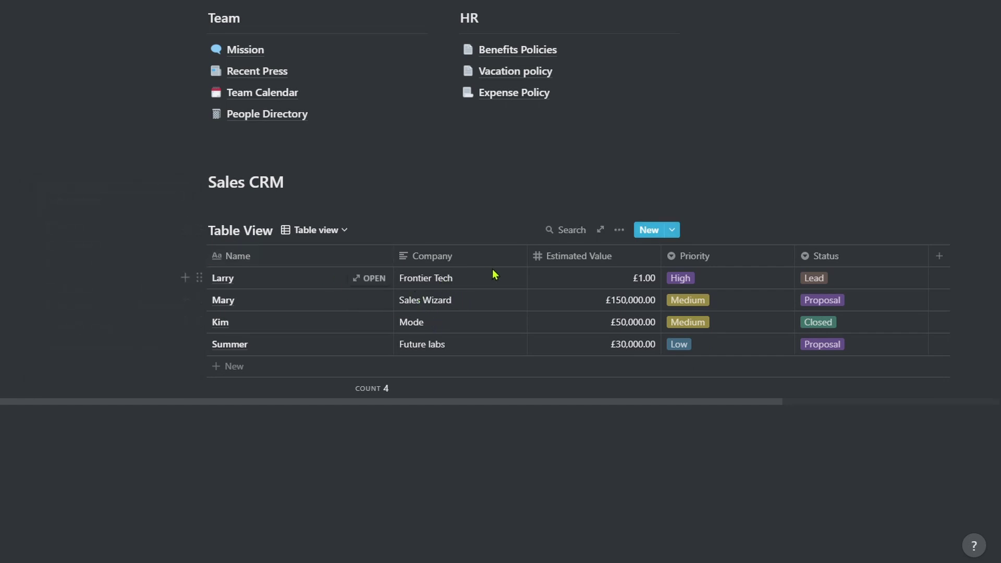
Add a Date property named Date Due after the Status column in the Sales CRM table.
left_click(940, 257)
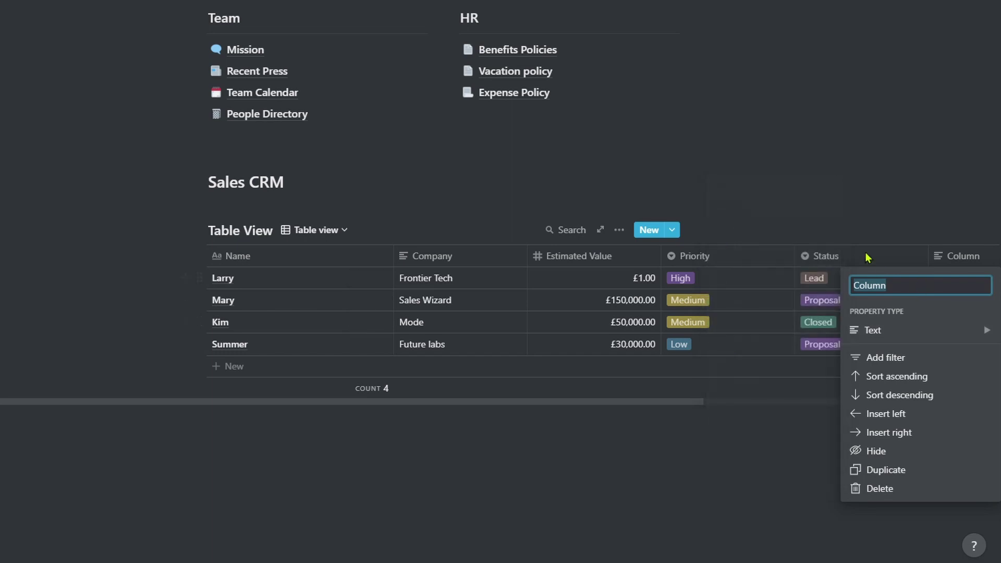
type("Date")
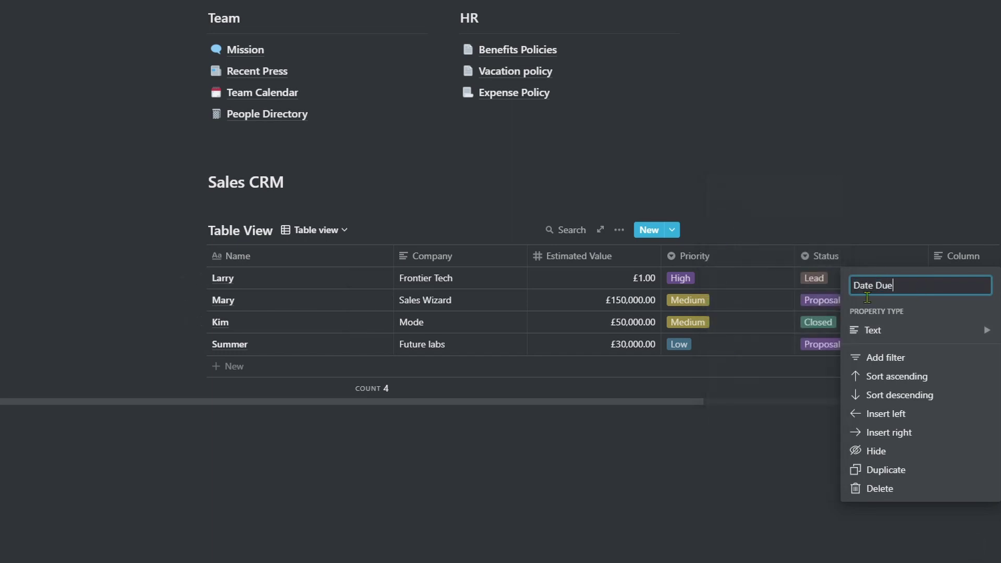
type(" Due")
mouse_move(856, 331)
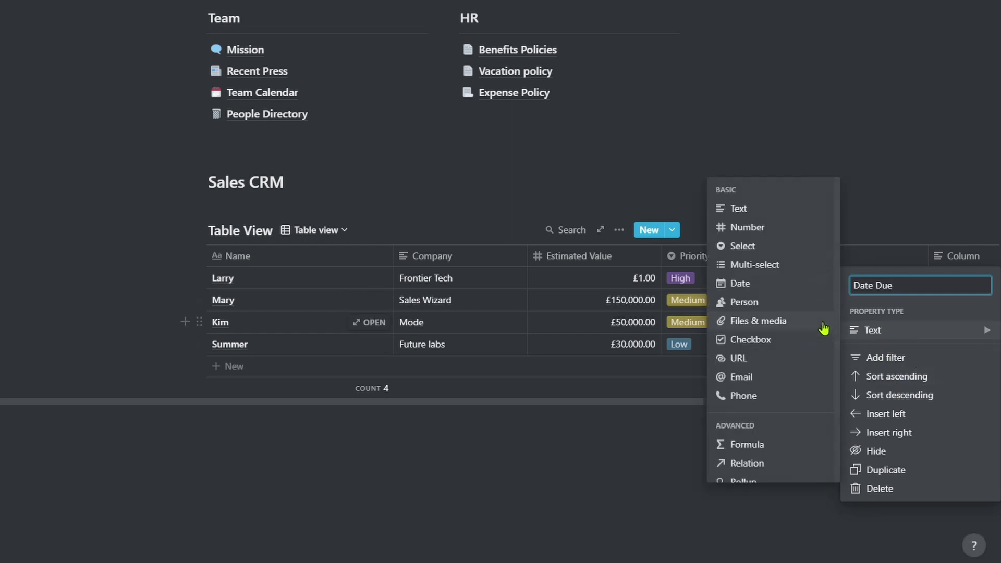
left_click(773, 284)
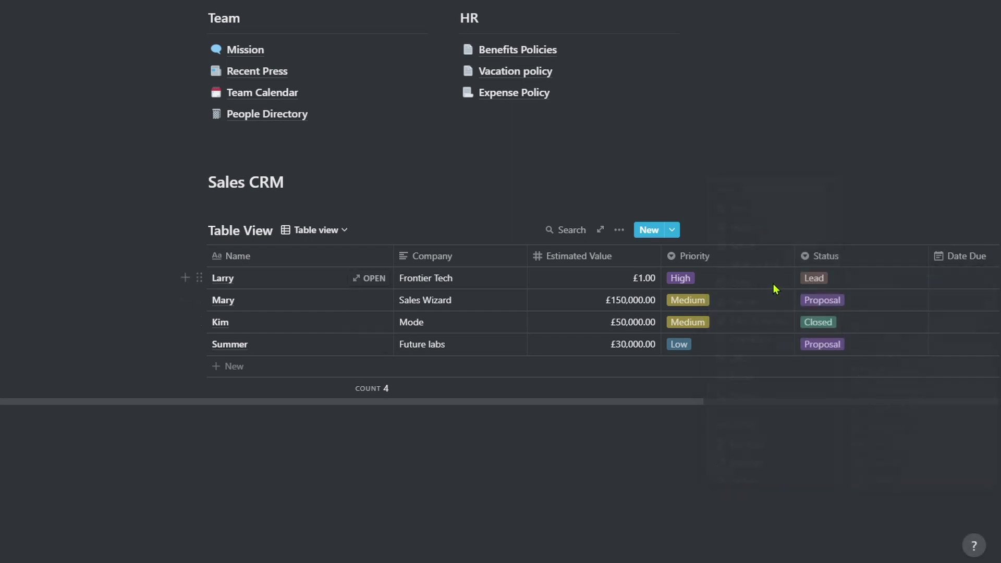
Set the Frontier Tech row's Date Due to Nov 27, 2020.
left_click(965, 286)
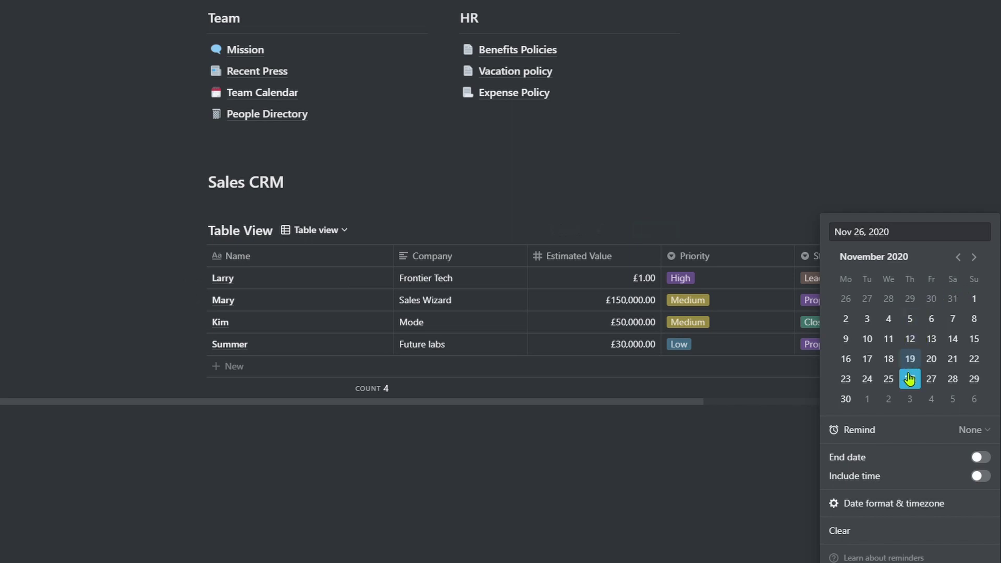
left_click(931, 385)
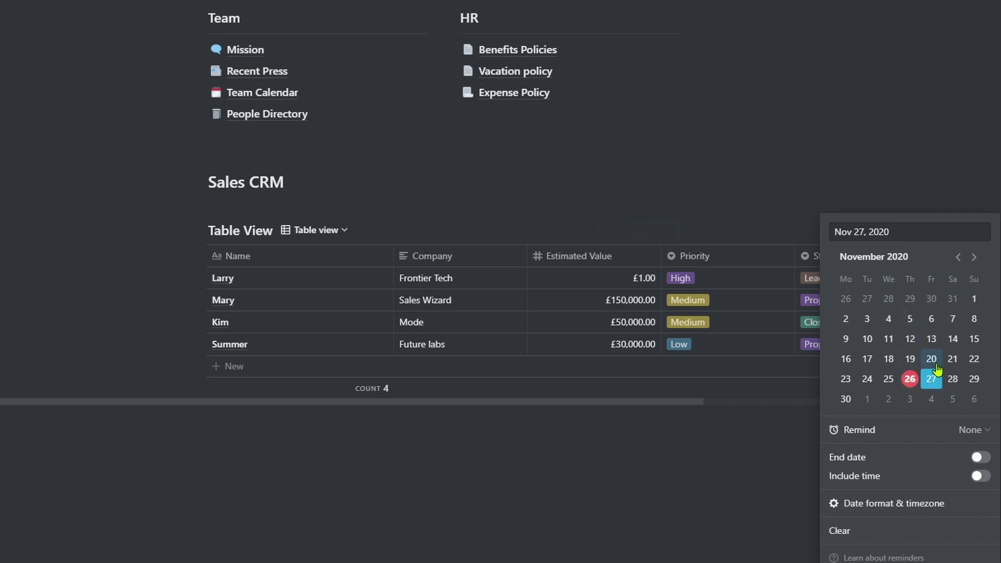
left_click(927, 213)
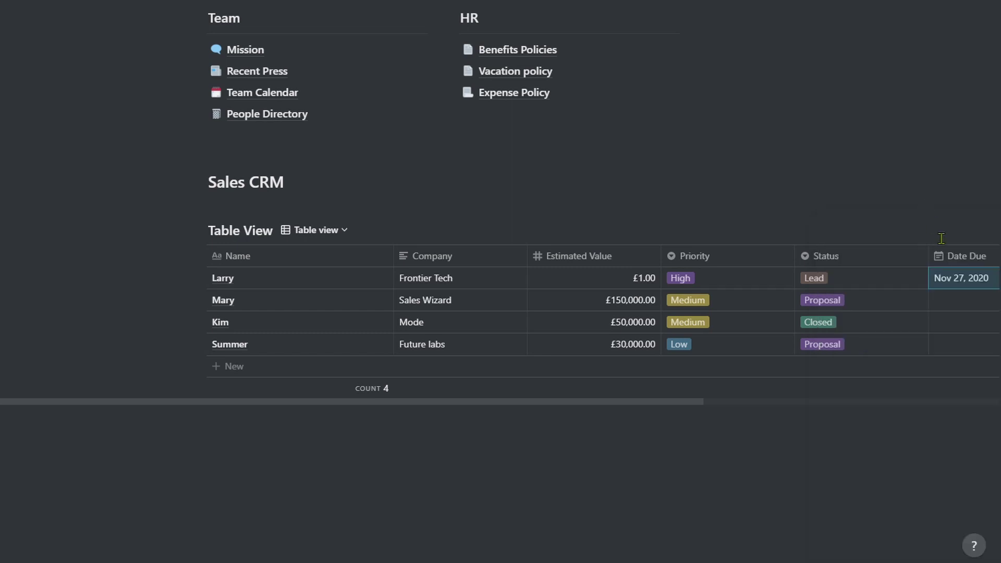
Set the Sales Wizard row's Date Due to Dec 1, 2020 with an On day of event reminder, and narrow the Status column.
left_click(939, 307)
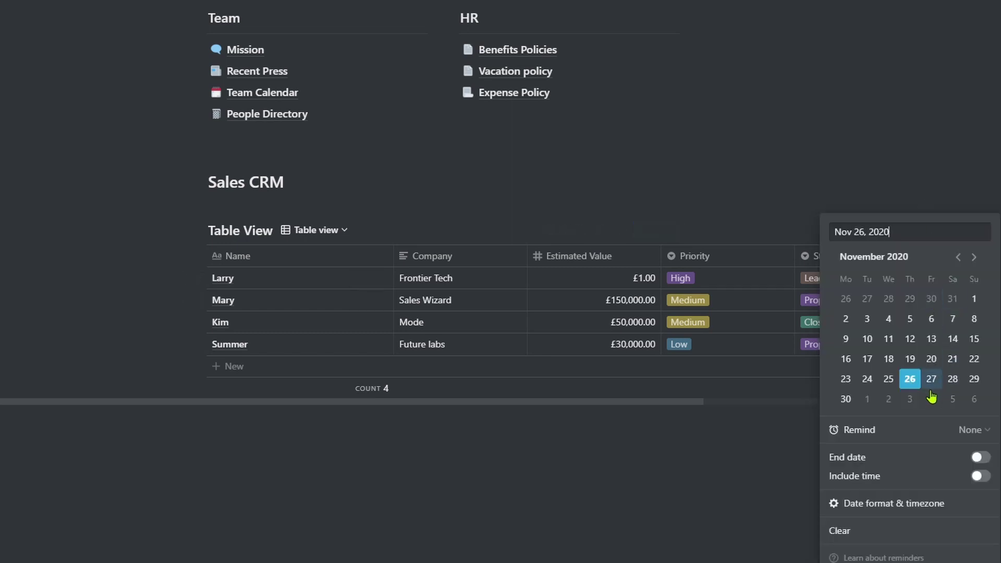
left_click(869, 398)
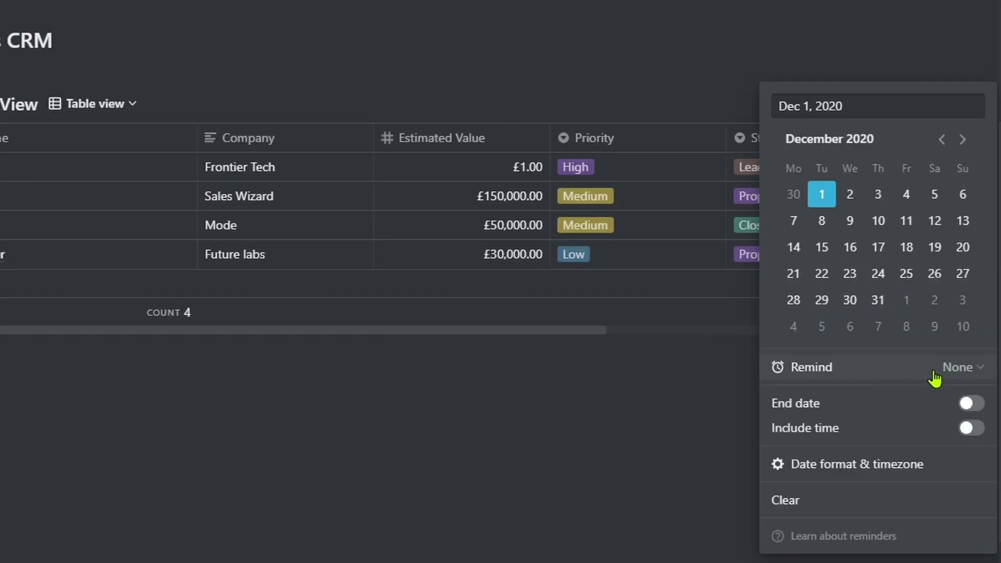
left_click(954, 376)
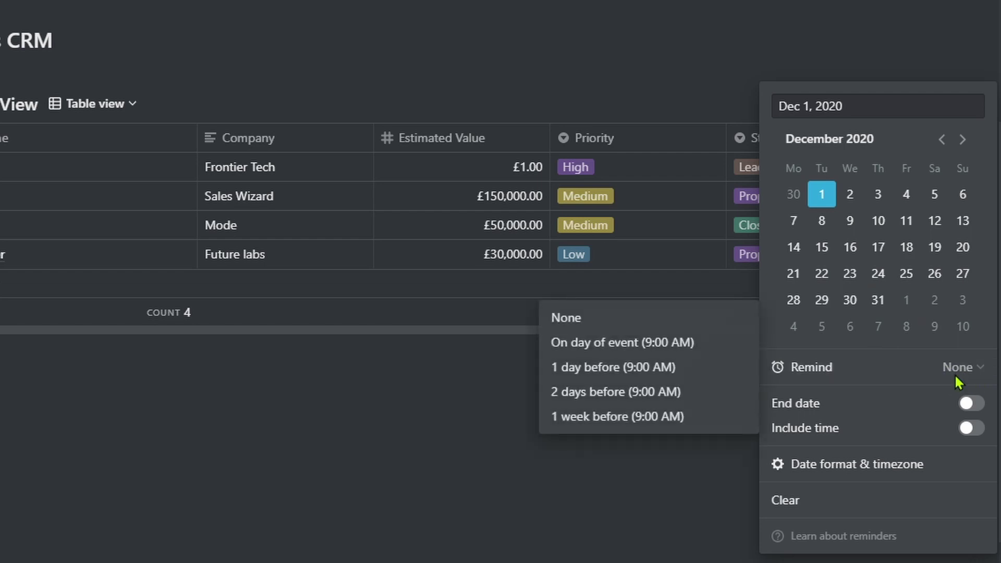
left_click(612, 340)
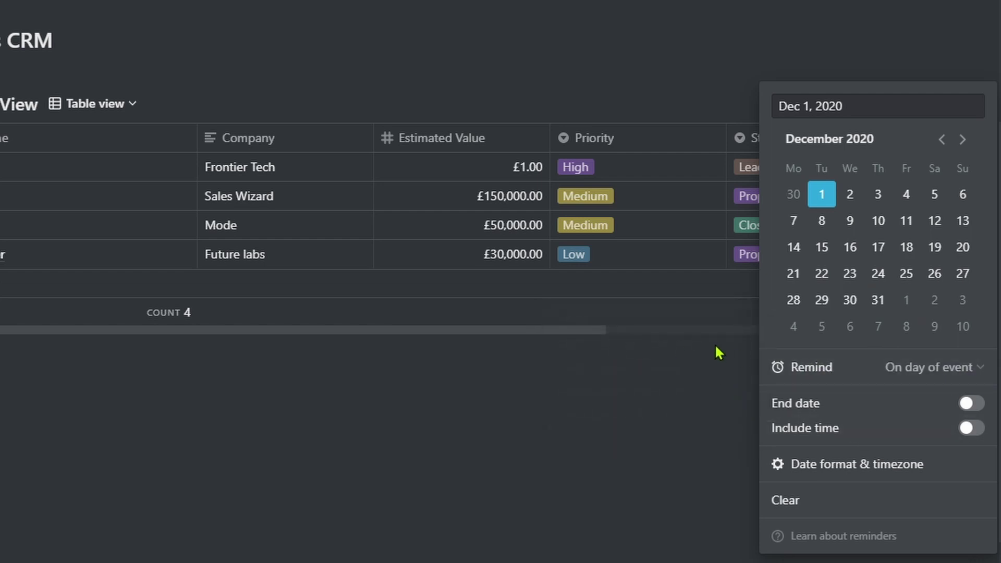
left_click(714, 334)
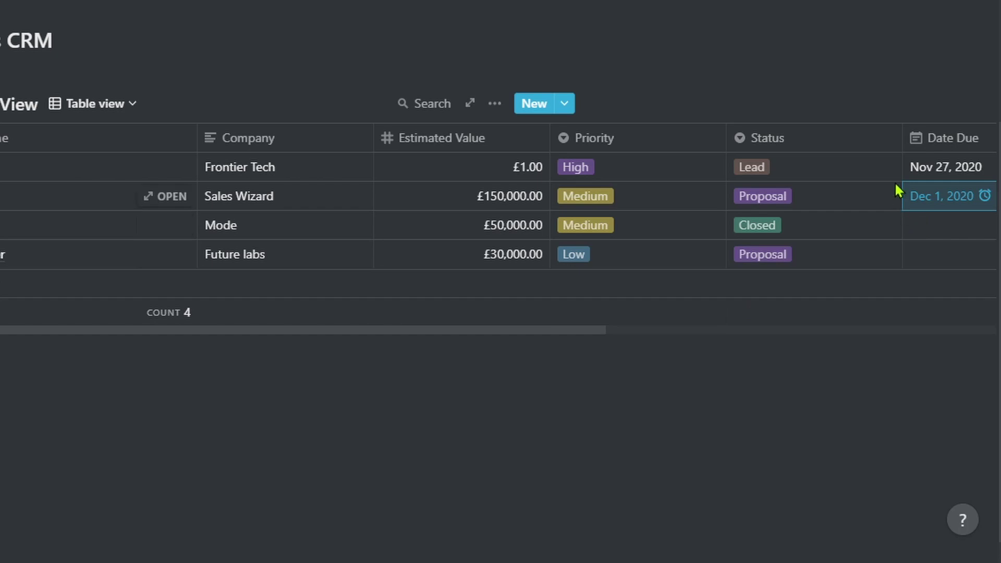
scroll(882, 130, "right", 3)
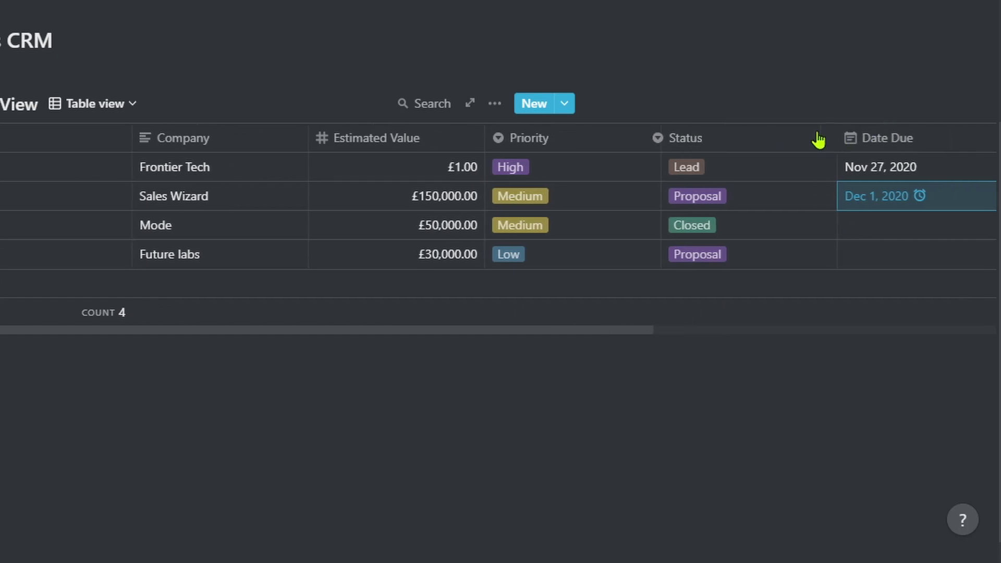
left_click_drag(837, 140, 787, 140)
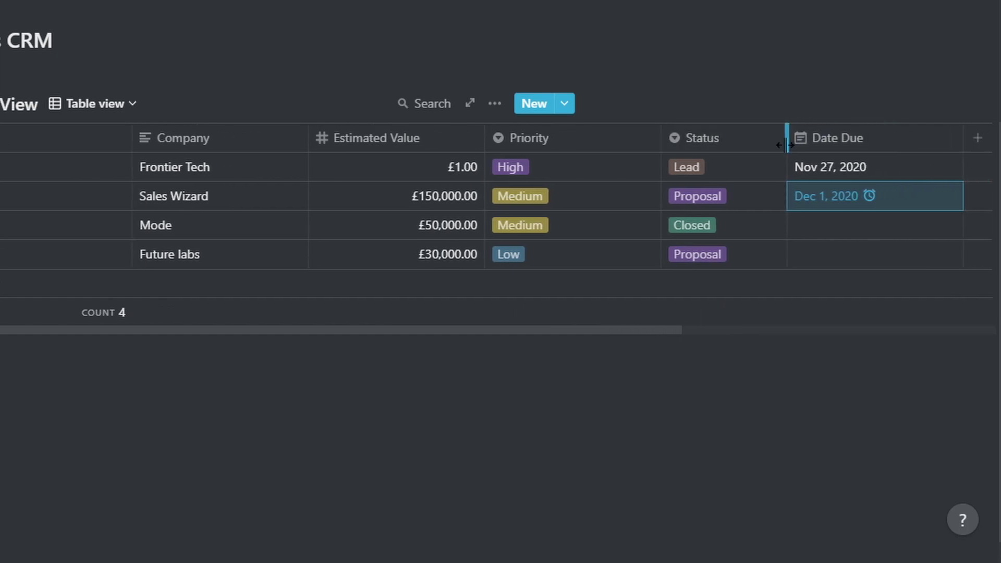
Add a Timeline view to the Sales CRM database.
left_click(96, 103)
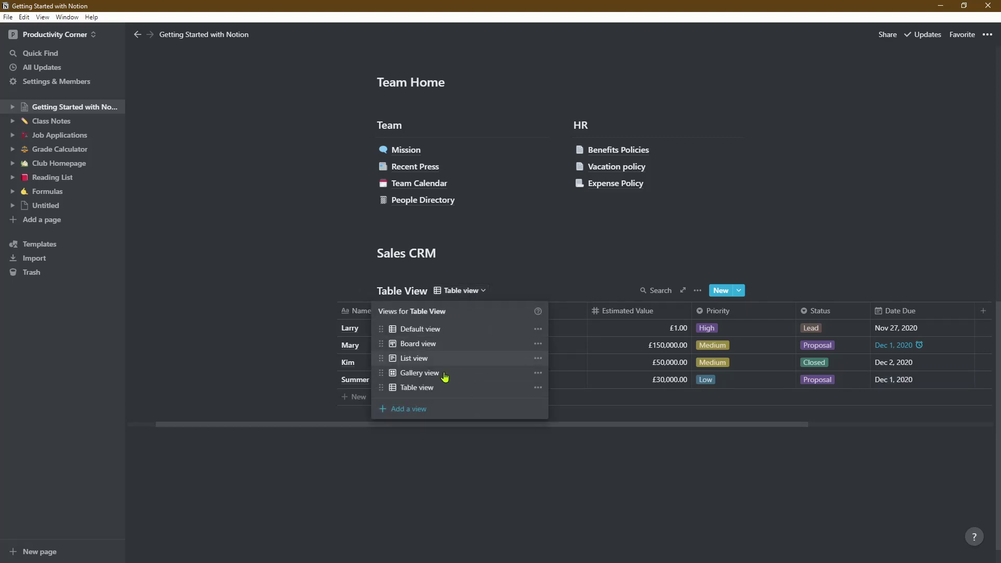
left_click(421, 410)
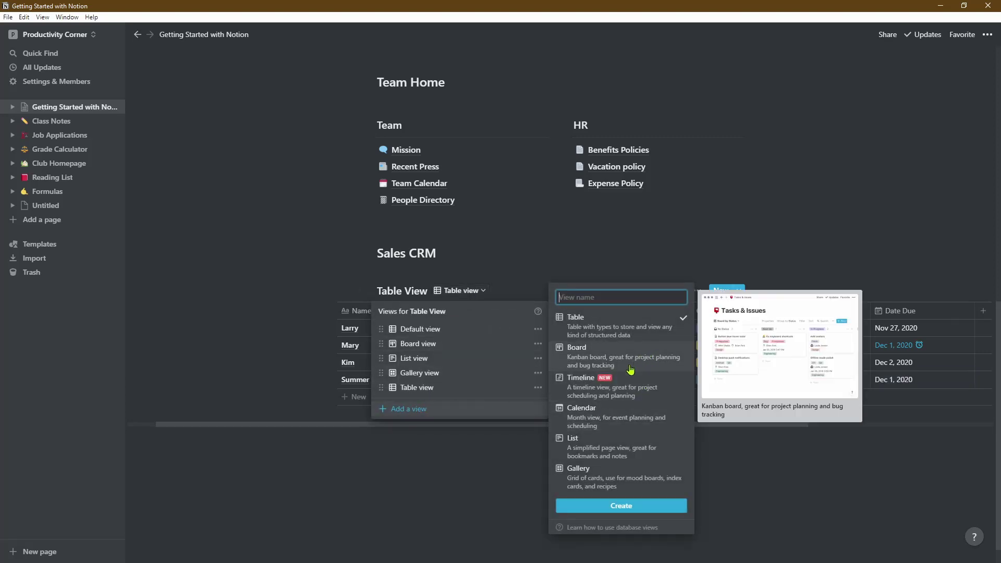
left_click(616, 386)
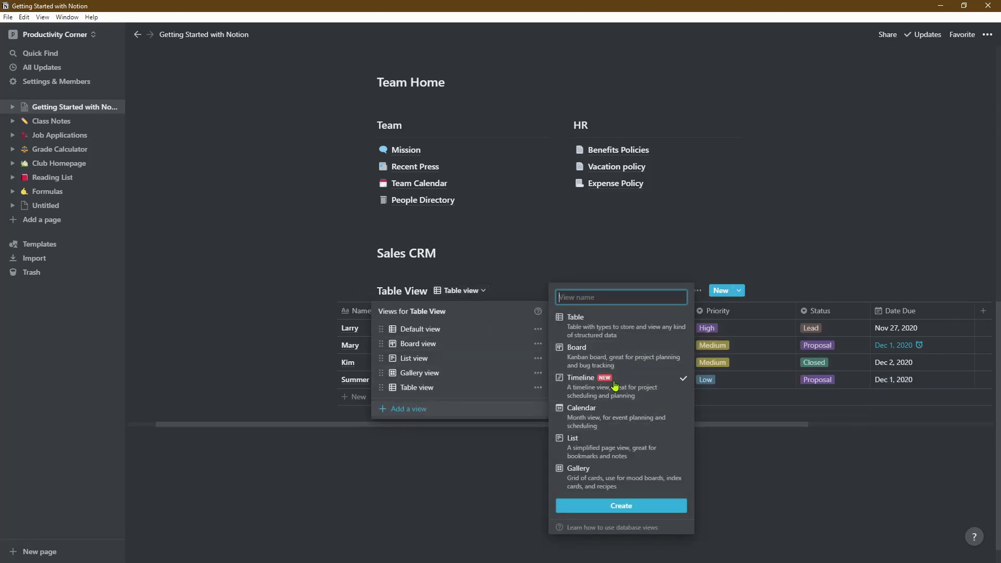
left_click(636, 506)
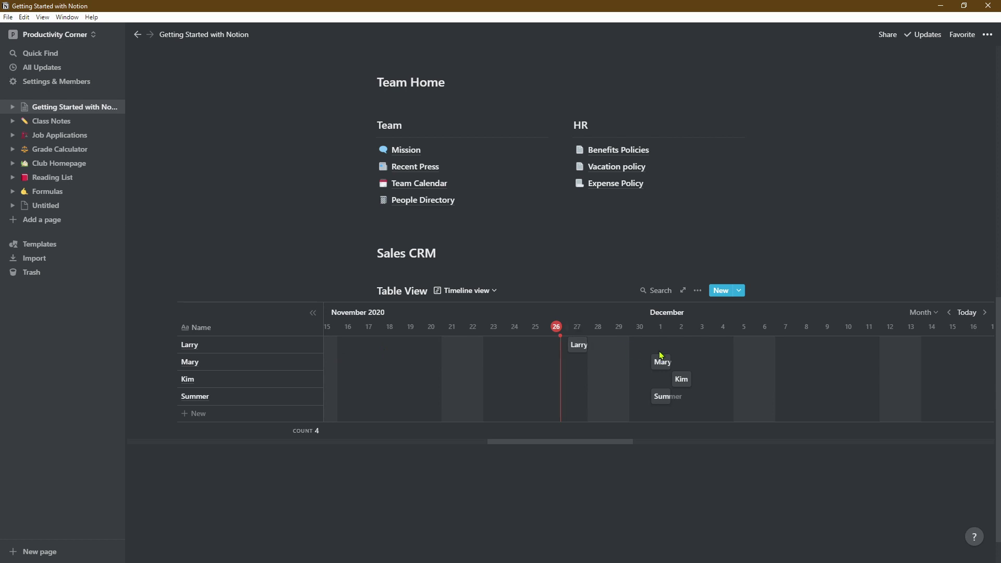
Look at the Future labs entry's details from the timeline, and briefly hide and reshow the timeline's name table.
left_click(658, 397)
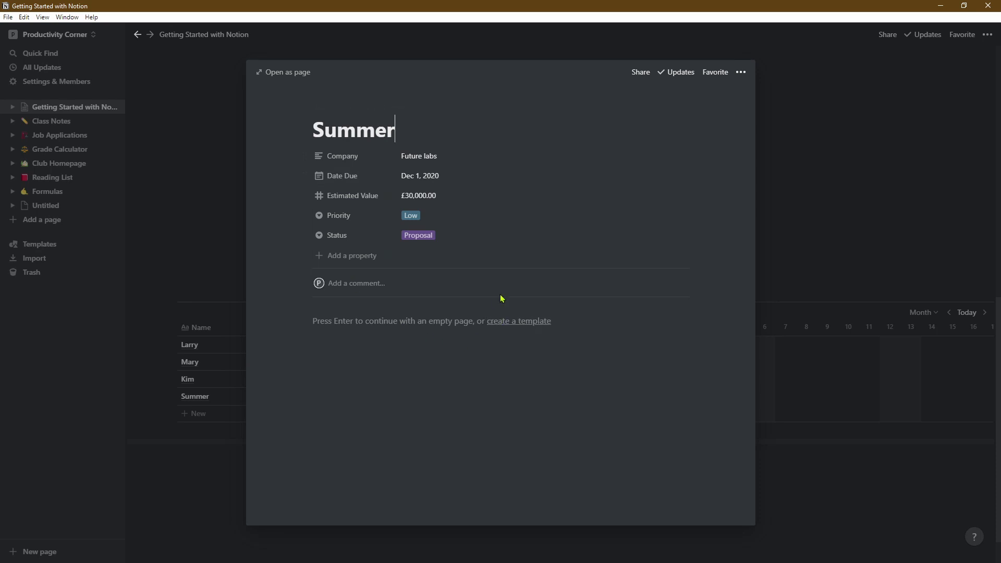
left_click(803, 244)
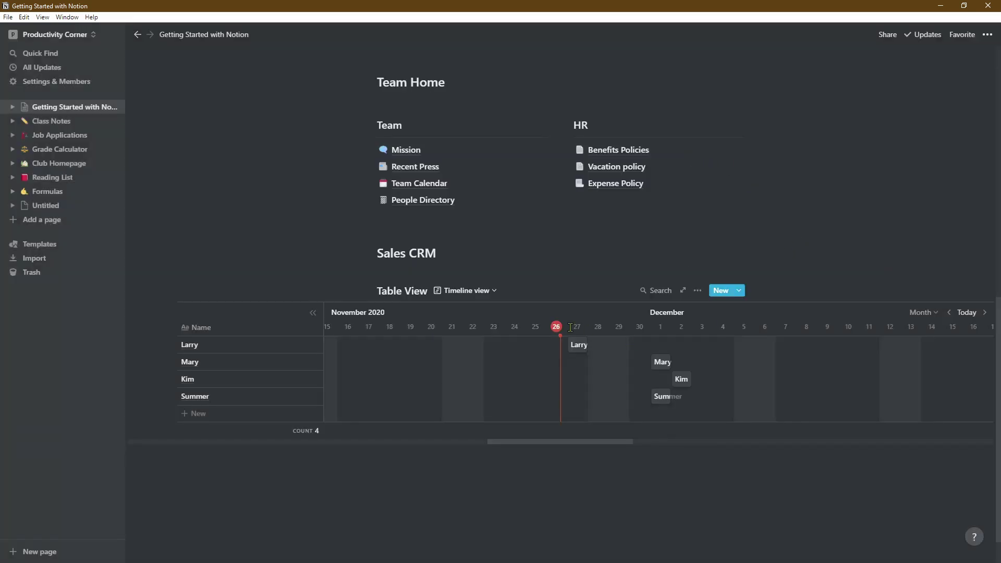
left_click(313, 313)
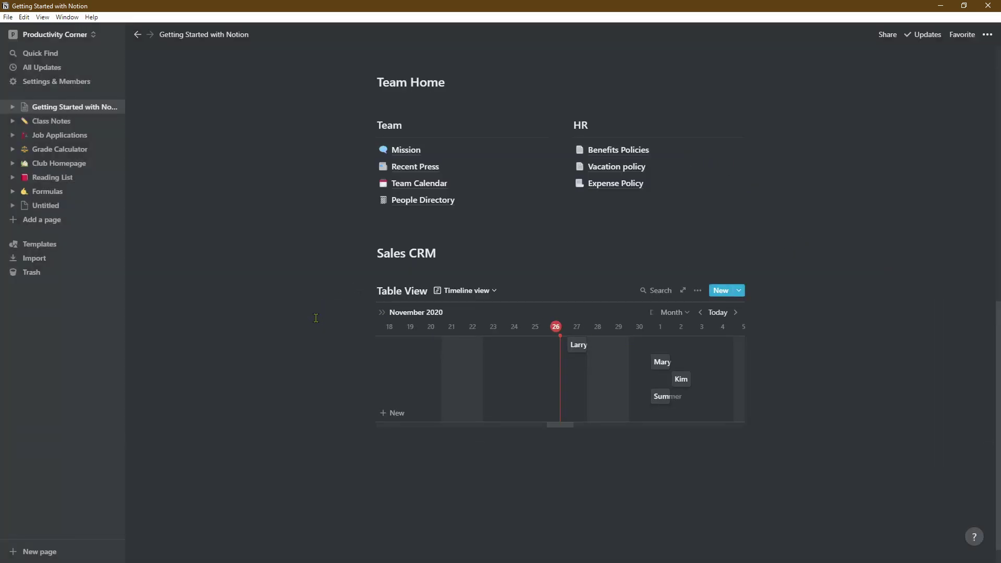
left_click(382, 312)
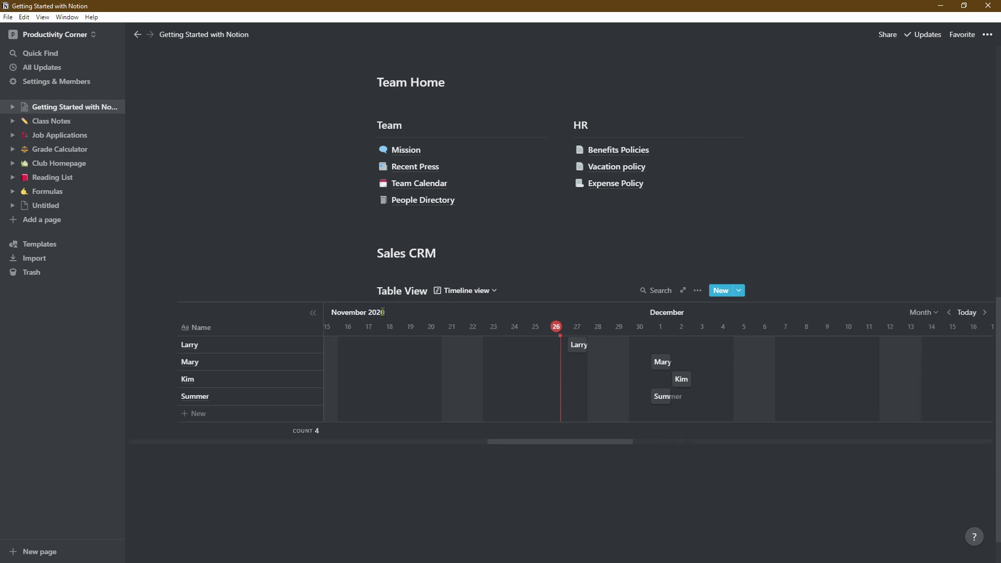
Add a Calendar view to the Sales CRM database.
left_click(446, 291)
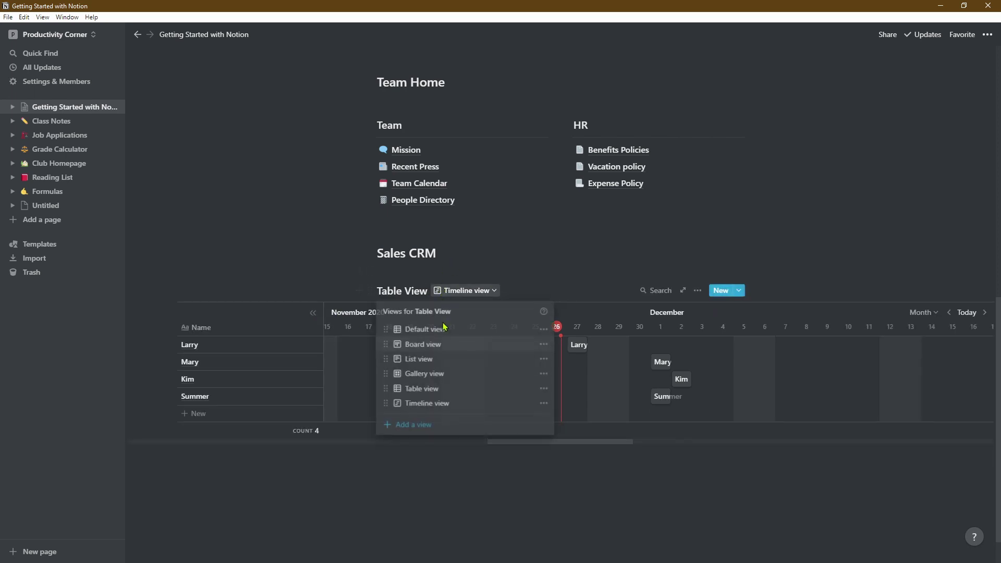
left_click(419, 424)
left_click(619, 425)
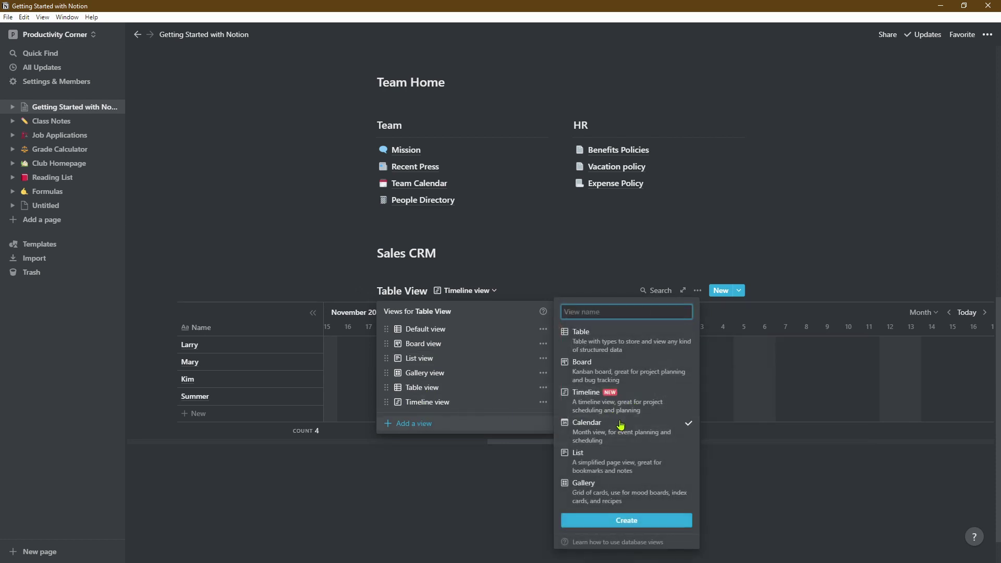
left_click(626, 520)
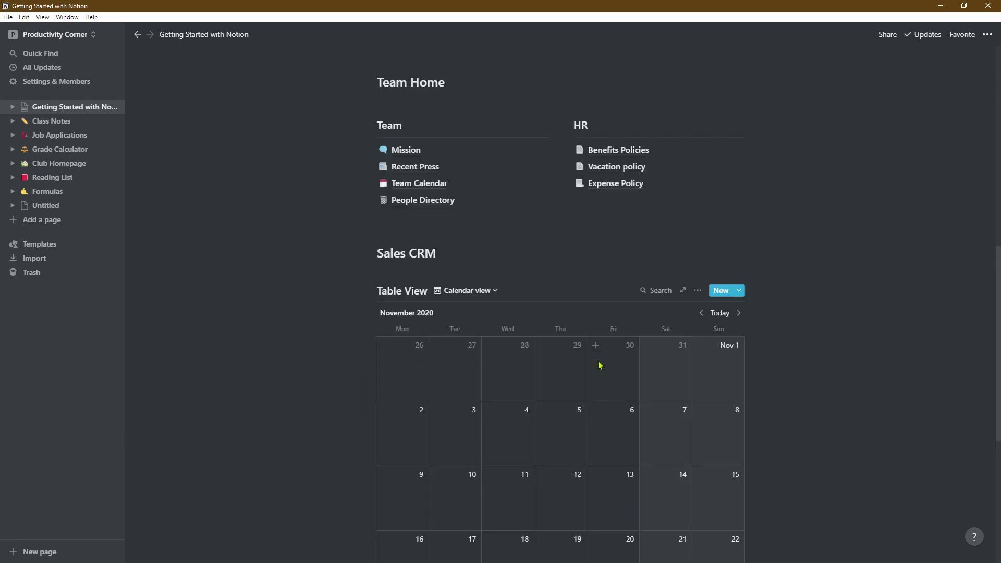
Look over the November 2020 calendar entries and view the details of the one due on the 27th.
scroll(609, 342, "down", 3)
scroll(614, 343, "down", 3)
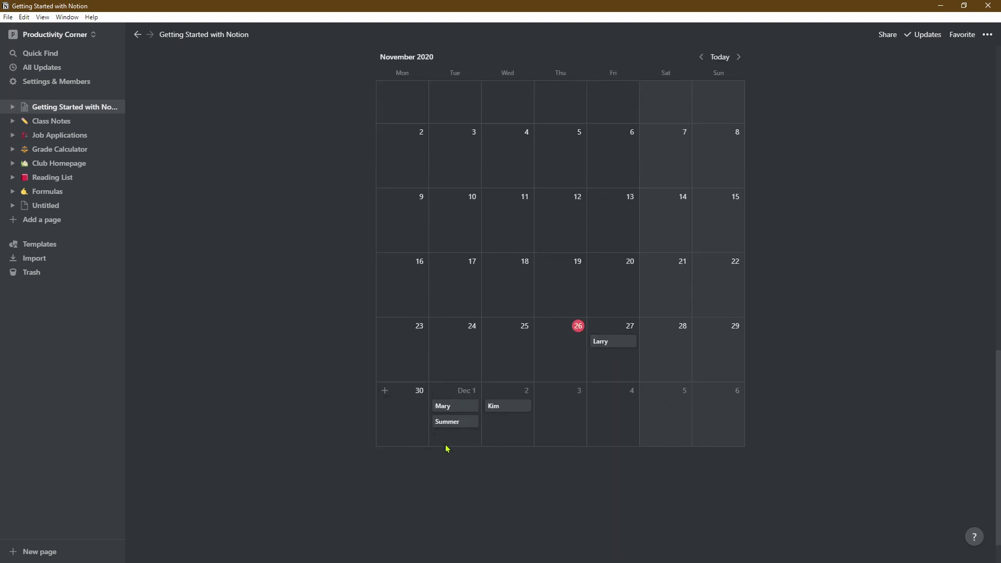
left_click(627, 348)
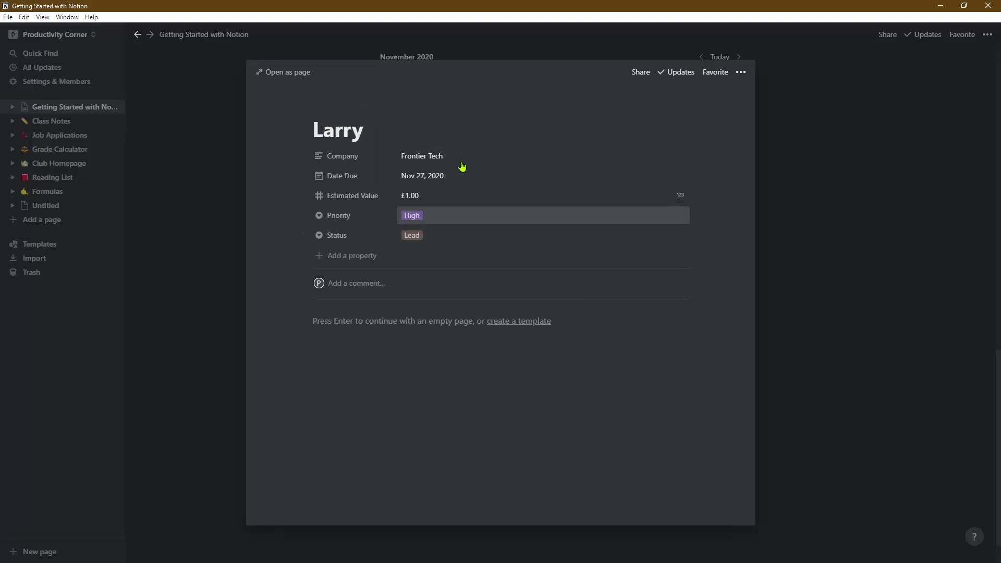
left_click(827, 329)
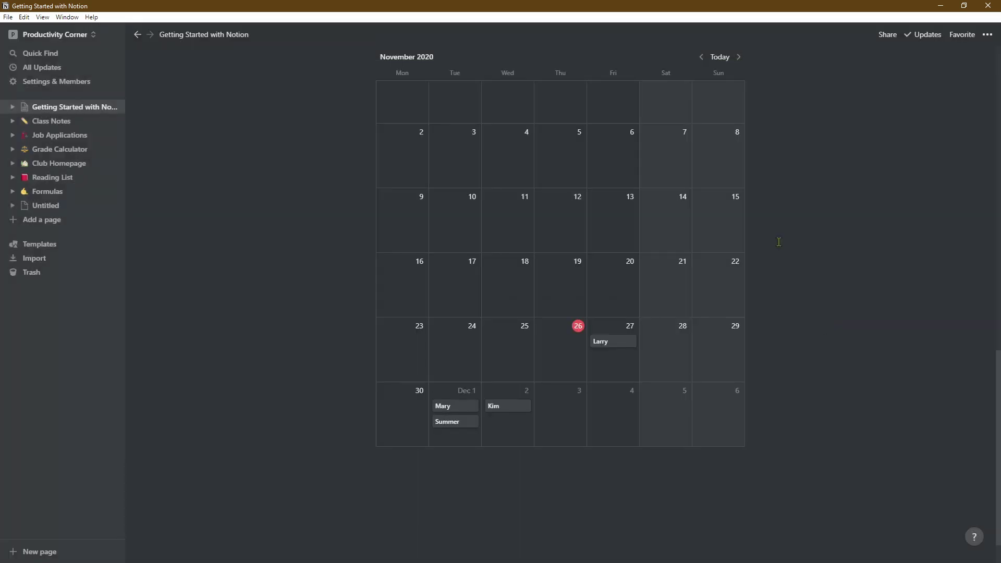
Duplicate the Sales CRM heading and move the copy below the calendar.
scroll(779, 242, "up", 3)
left_click(370, 115)
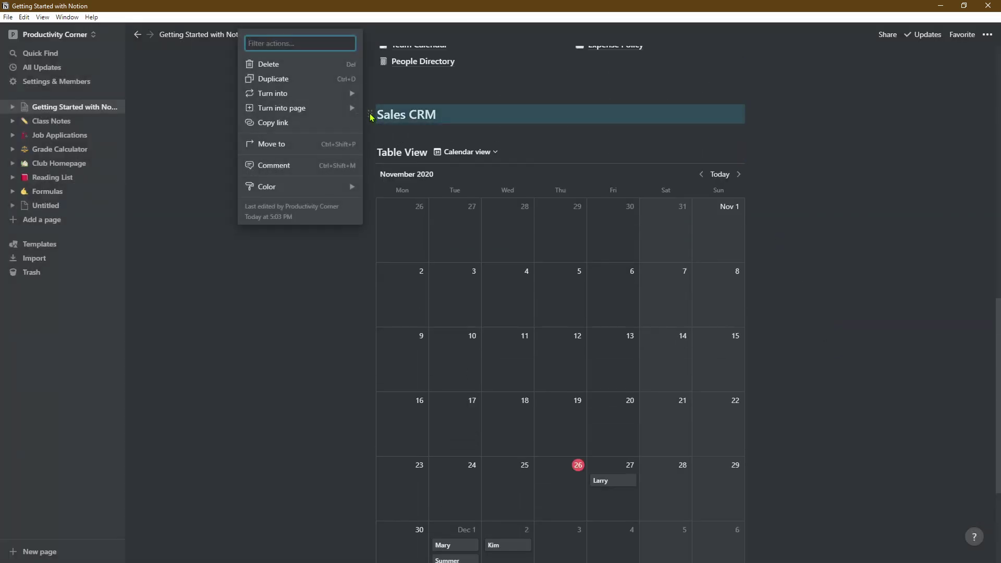
left_click(337, 79)
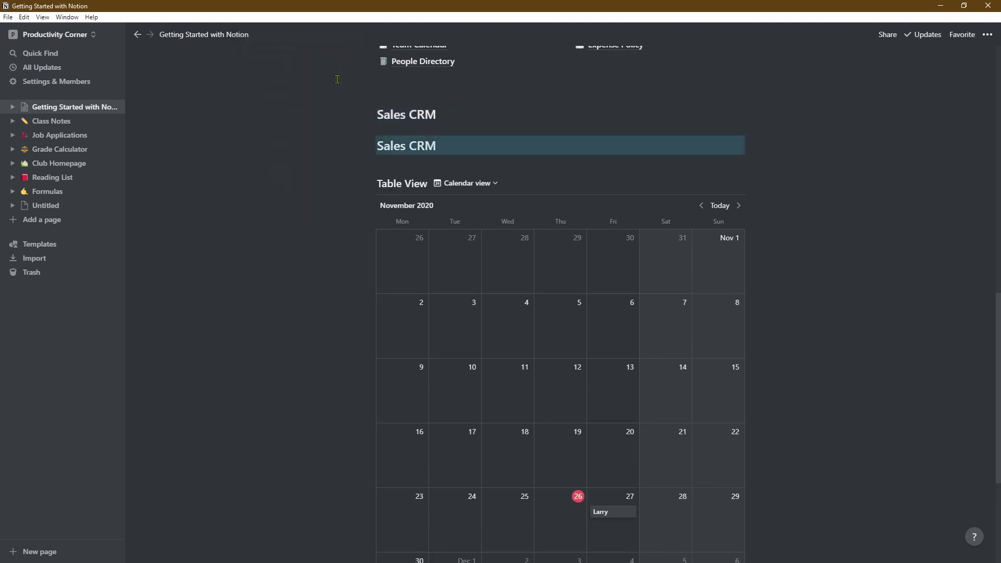
left_click_drag(371, 146, 370, 453)
Insert an empty text block between the calendar and the copied Sales CRM heading.
left_click(358, 391)
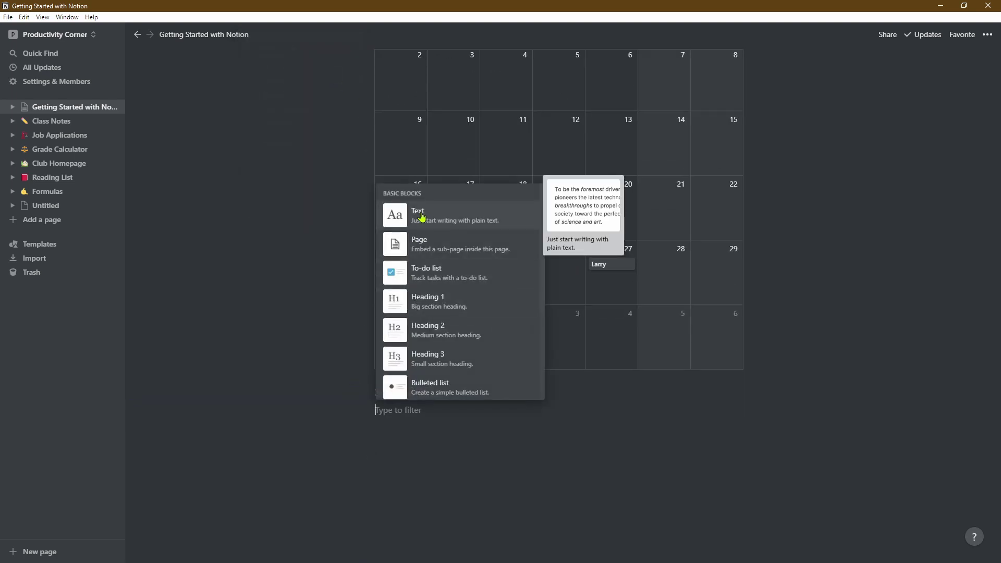
key("Escape")
left_click_drag(368, 410, 373, 384)
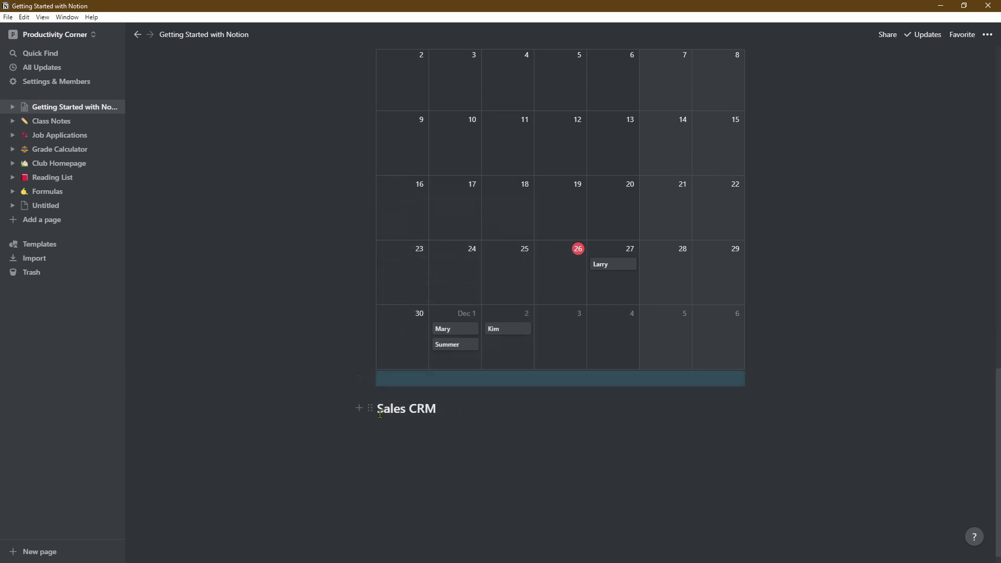
Change the copied heading to "Every Piece of content in Notion is a block" and start a block command on a new line below it.
left_click(465, 434)
key("Return")
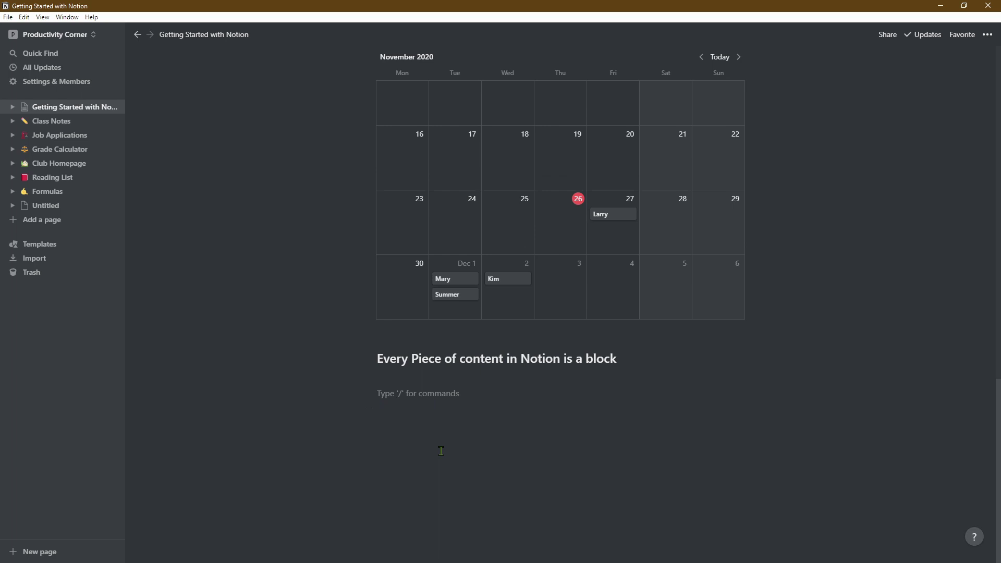
type("/")
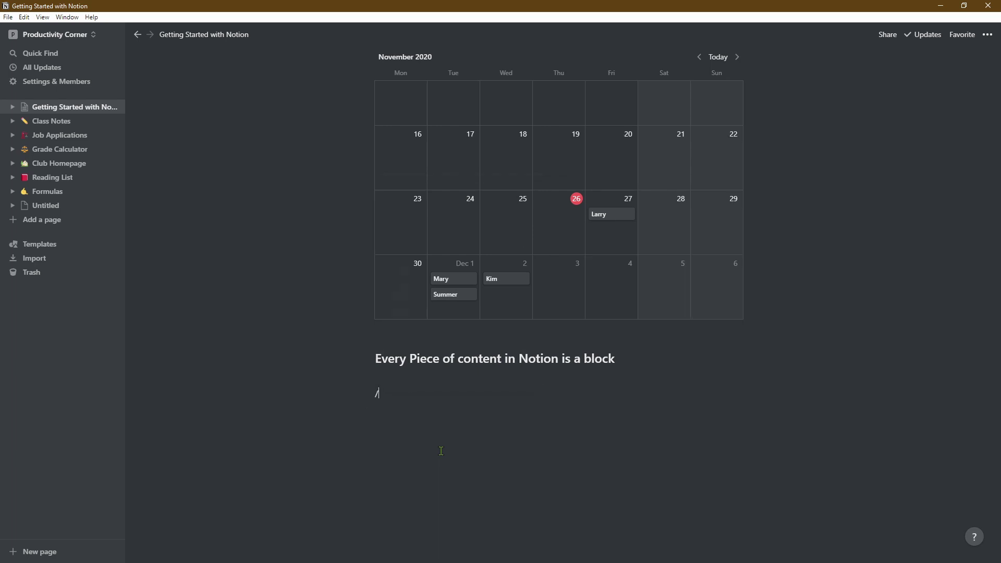
Add a Heading 3 block reading "Lorem Ipsum" below the "Every Piece of content in Notion is a block" heading.
type("head")
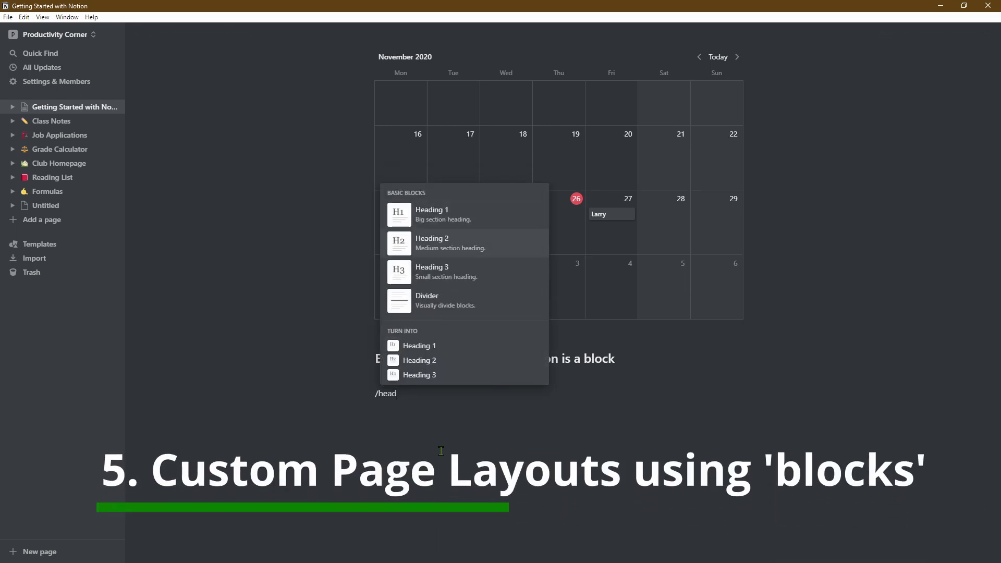
key("Down")
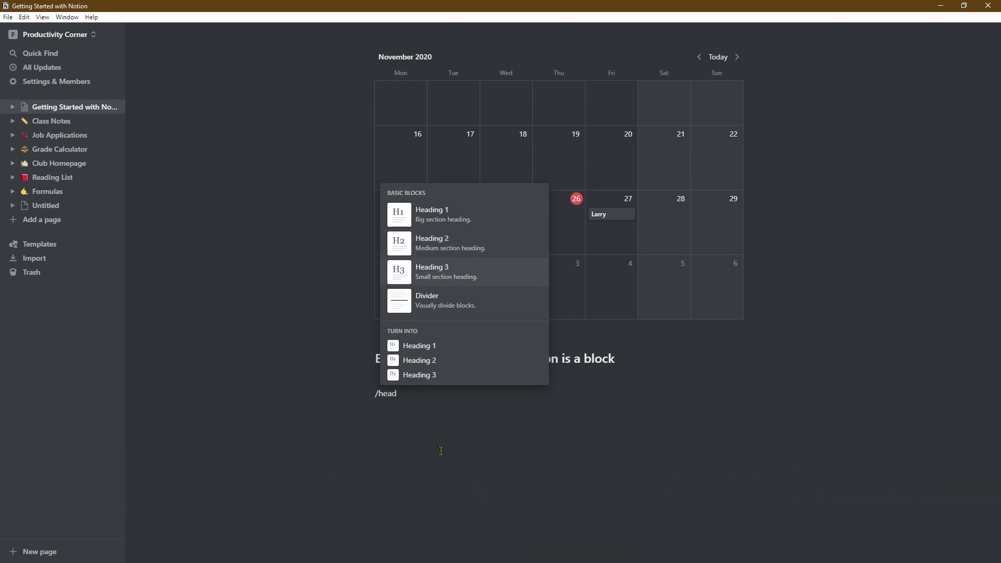
key("Return")
type("Lorem Ipsum")
key("Return")
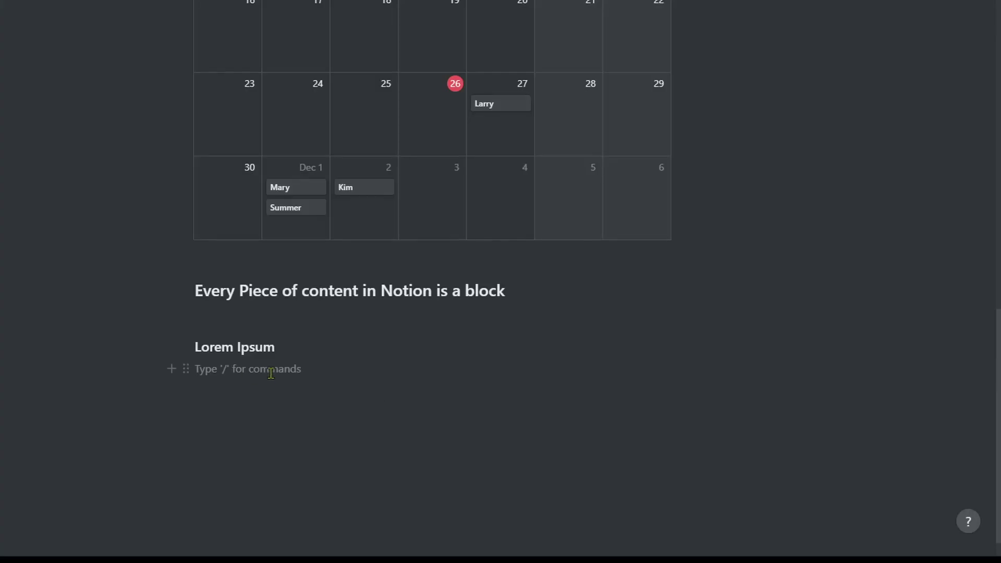
Insert an image block under the Lorem Ipsum heading, using the palm-tree beach photo from an Unsplash search for "summer".
type("/")
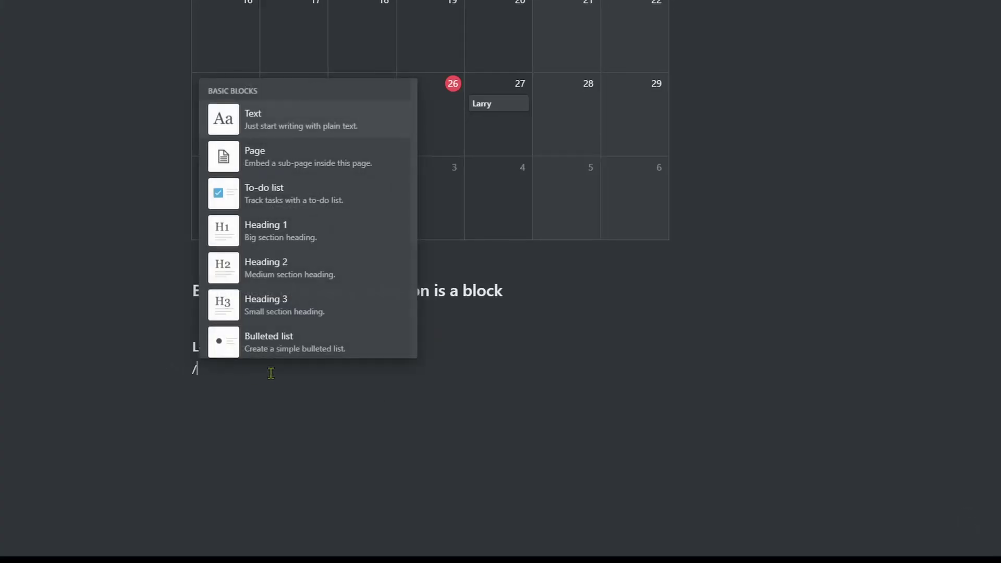
type("im")
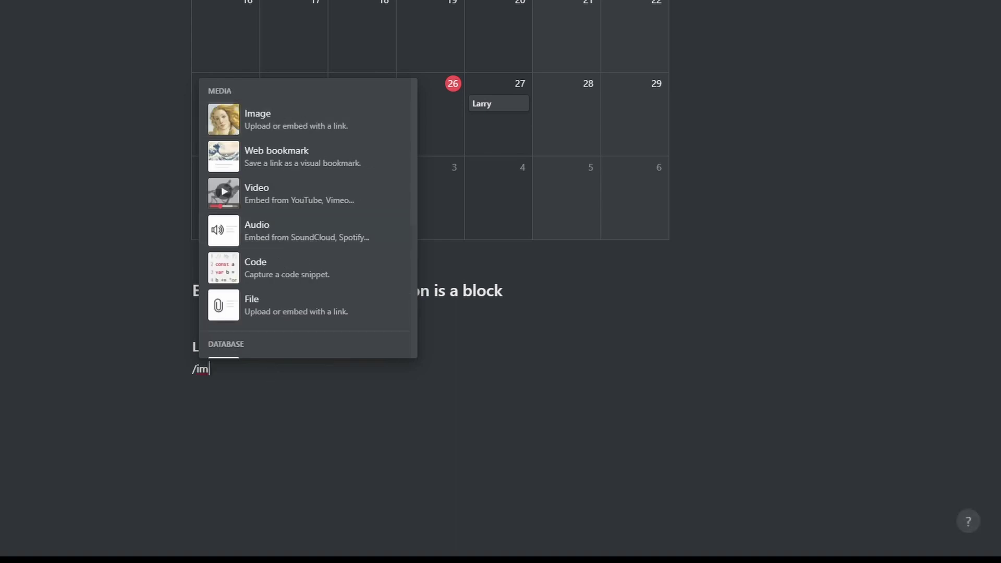
left_click(298, 126)
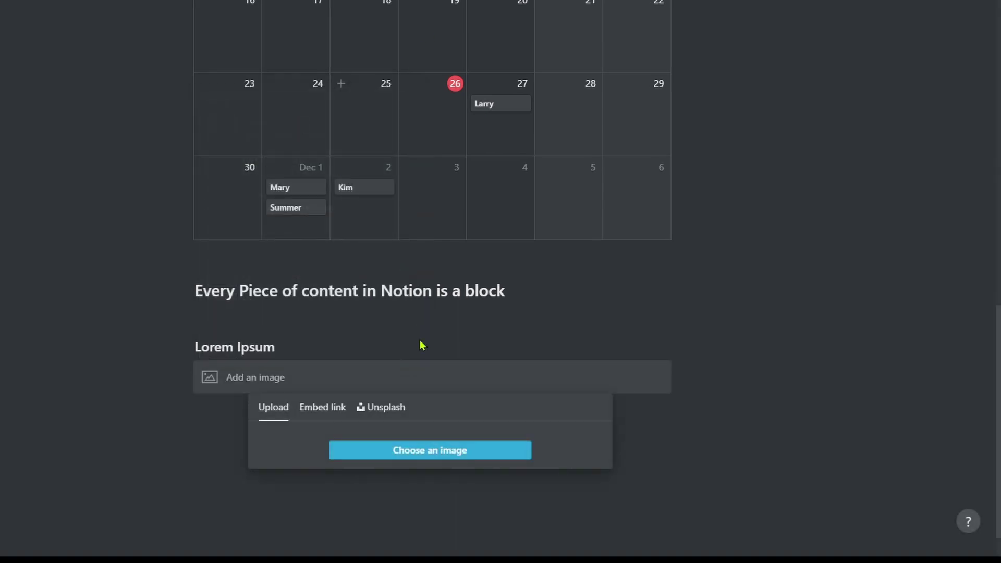
left_click(391, 405)
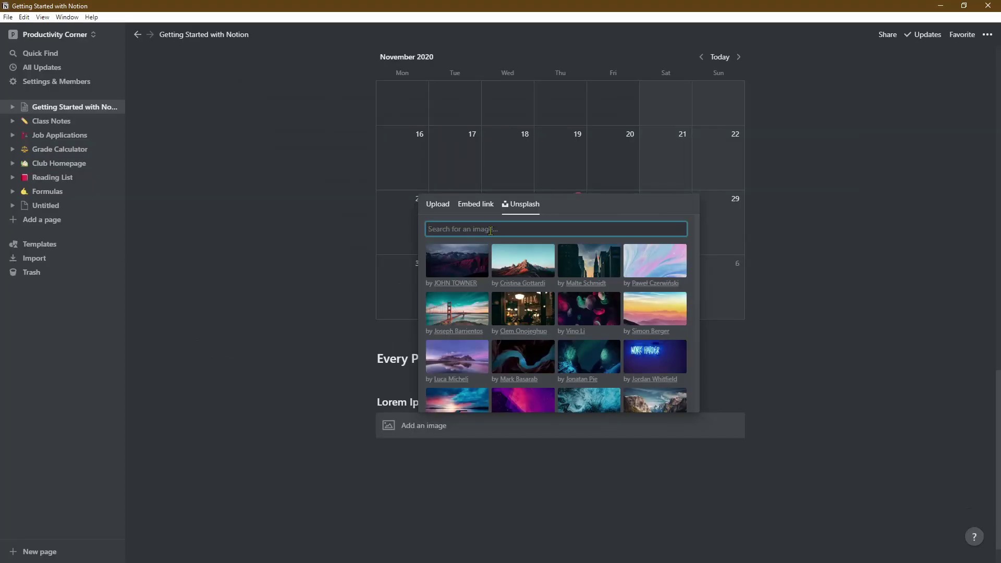
type("summa")
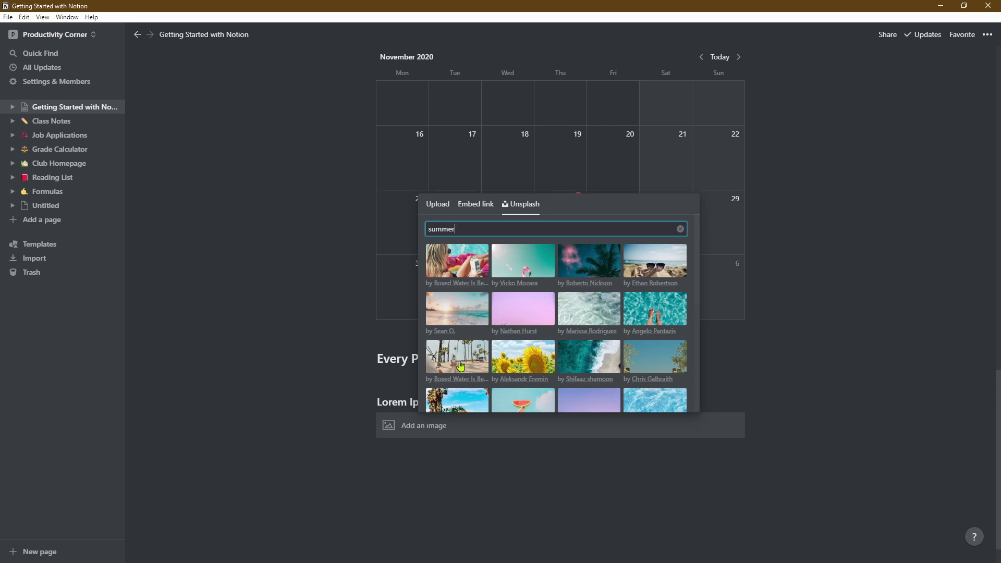
left_click(460, 365)
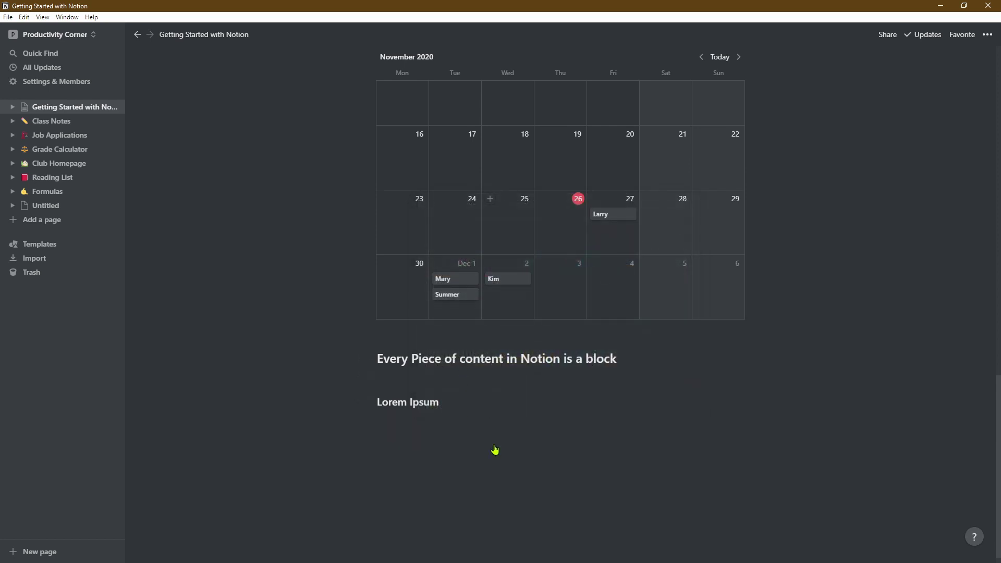
Paste the copied lorem ipsum paragraph below the beach image and move it into a column to the image's right.
scroll(608, 436, "down", 3)
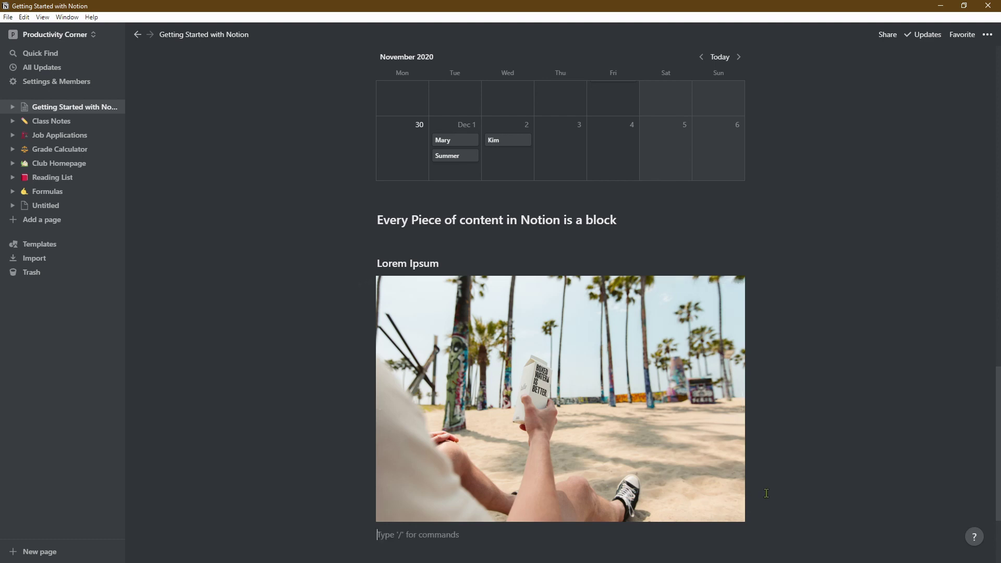
type("/")
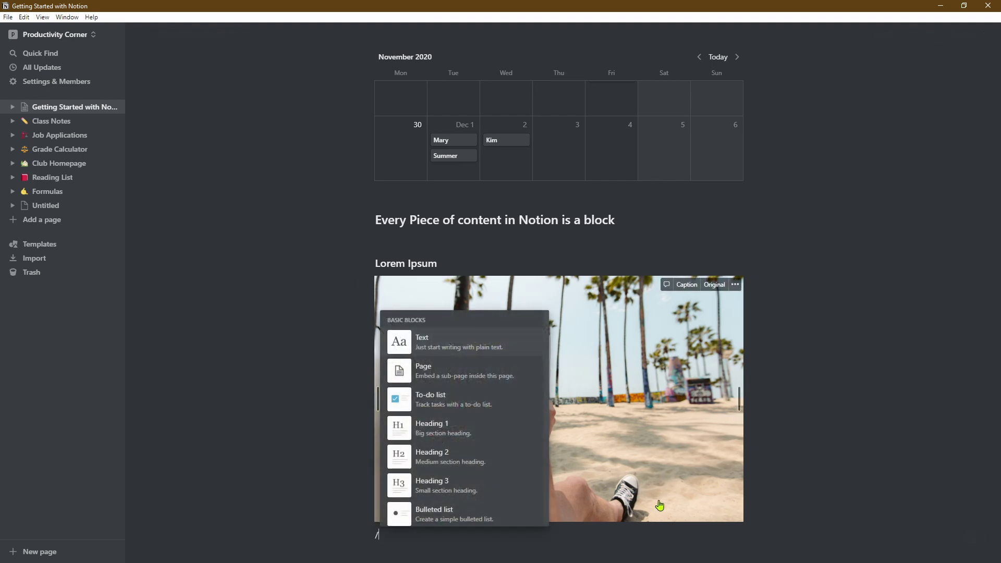
key("BackSpace")
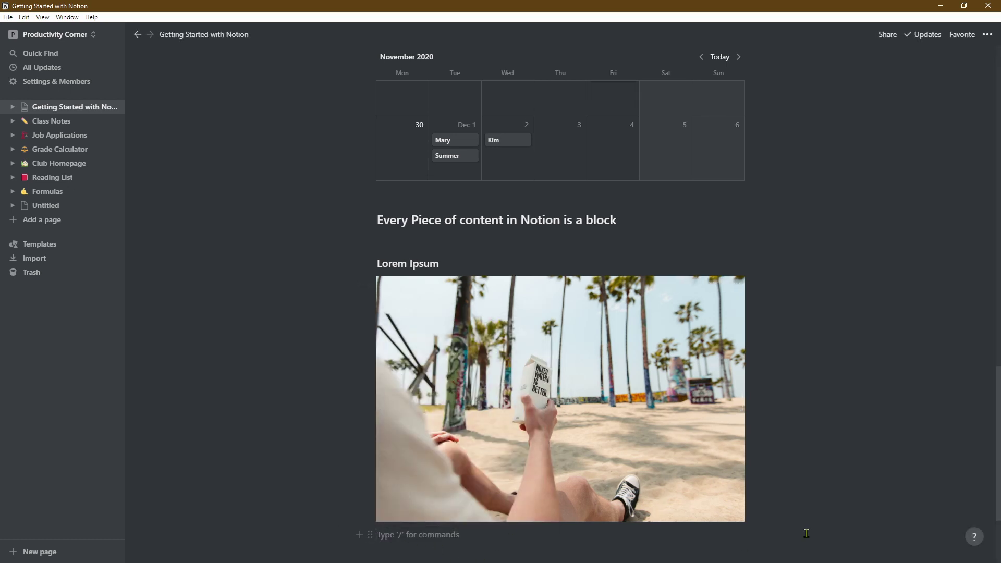
key("ctrl+v")
left_click_drag(369, 536, 767, 288)
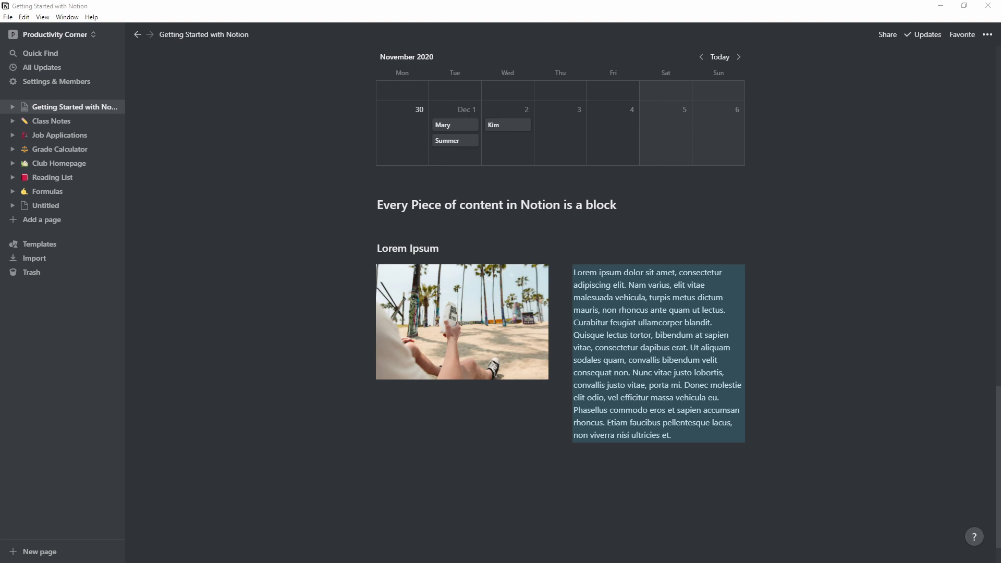
Add an empty line and a divider below the lorem ipsum paragraph in the right column.
left_click(773, 434)
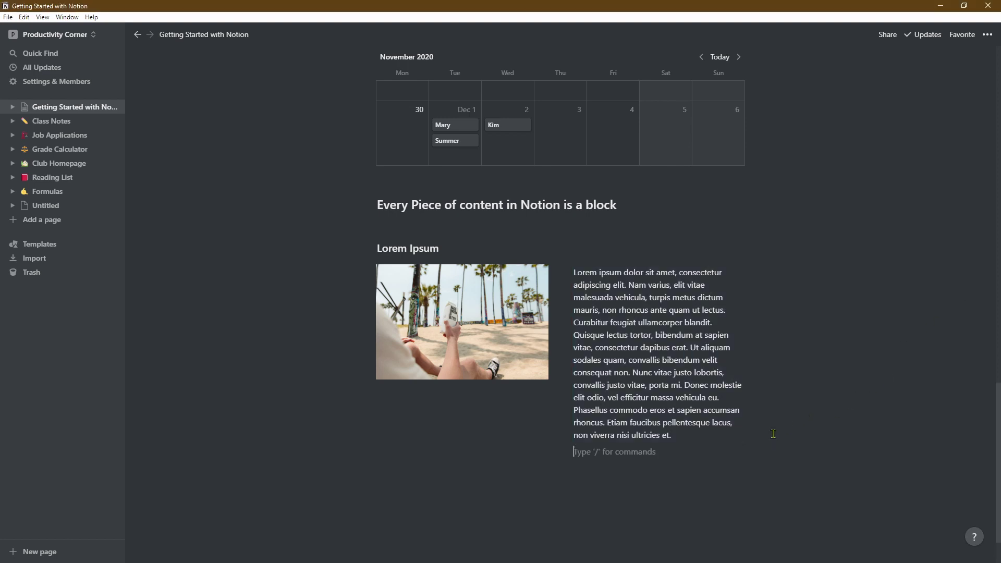
key("Return")
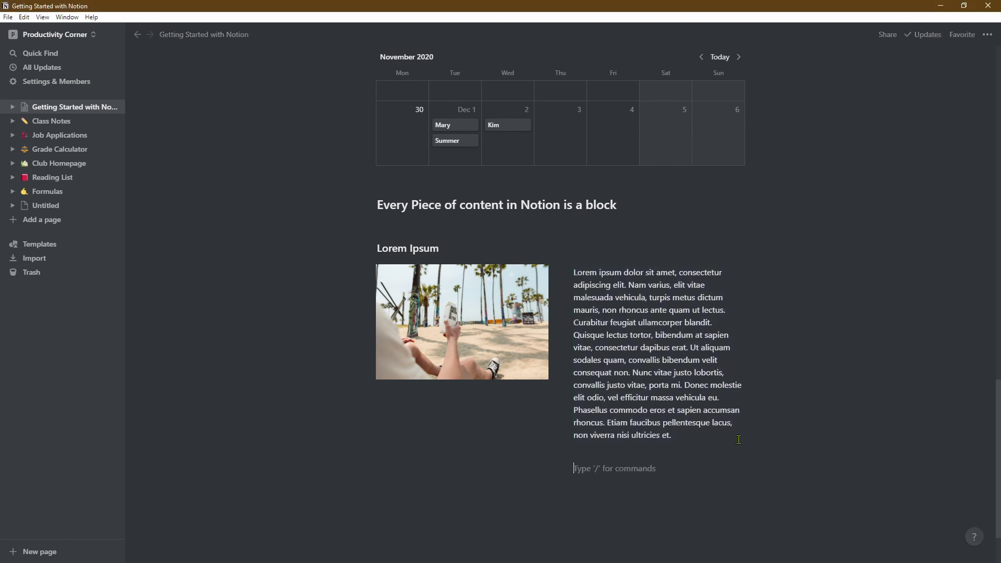
type("/head")
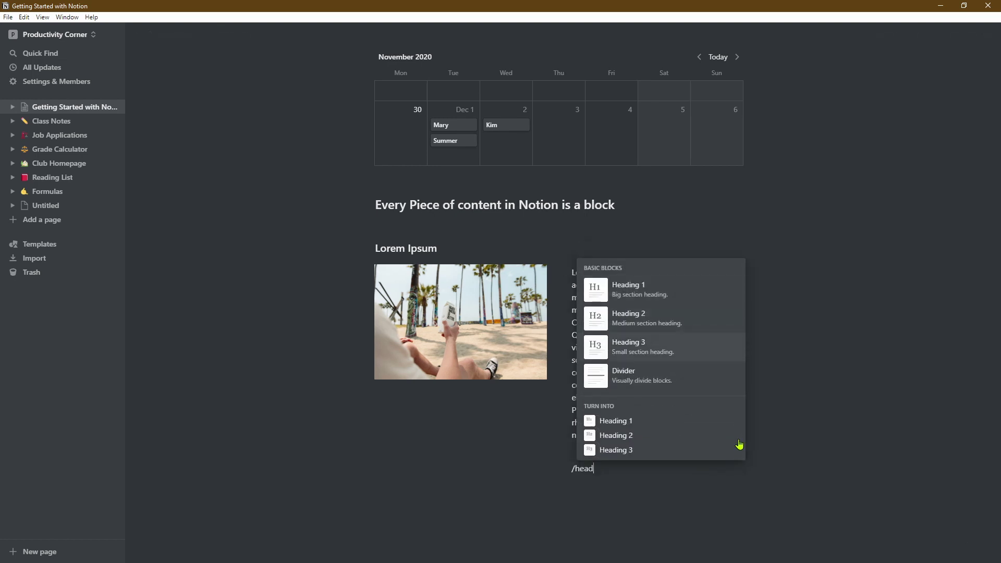
key("Return")
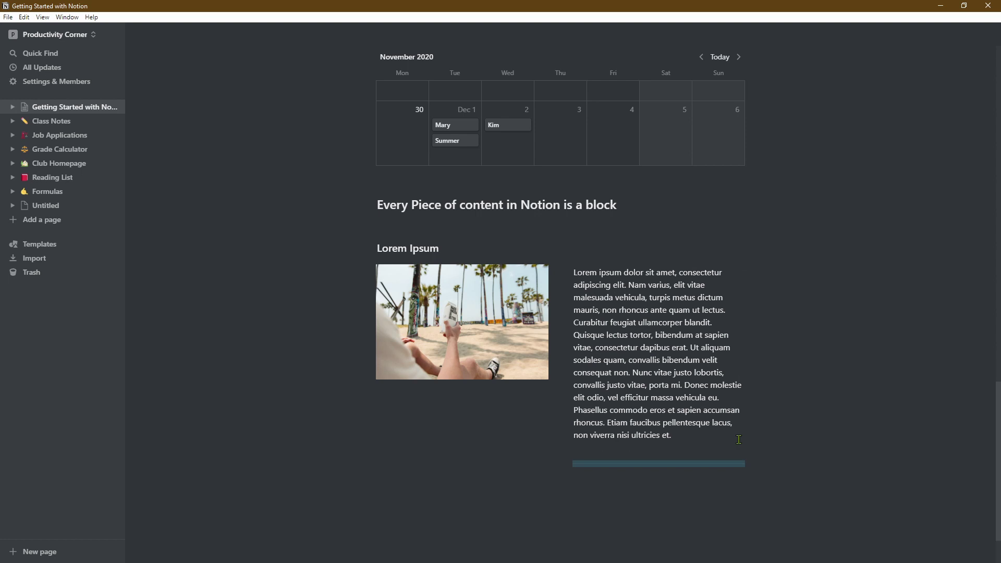
Add a Heading 3 block reading "Travel Plans" below the divider in the right column.
type("/")
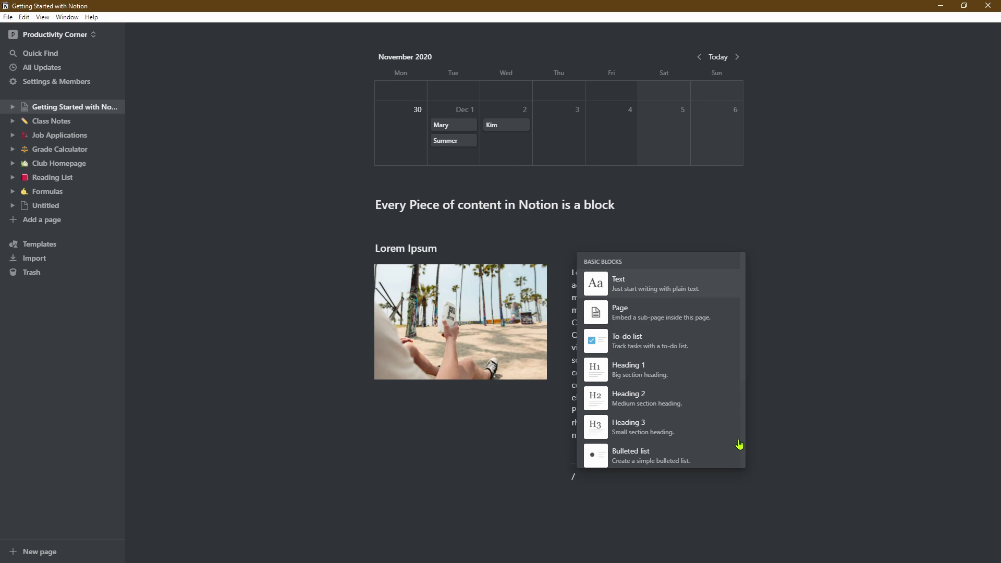
type("head")
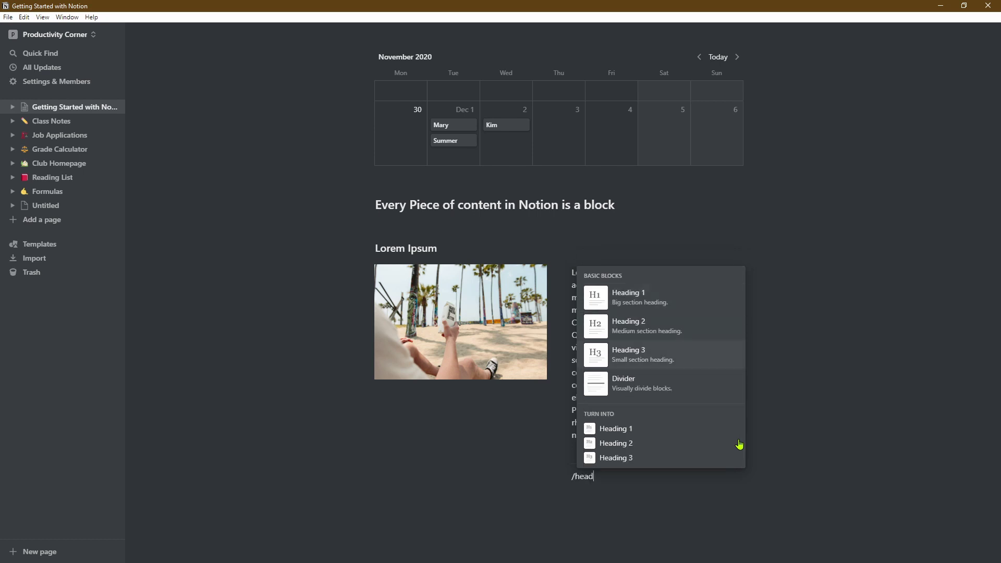
key("Return")
type("Travel Plans")
key("Return")
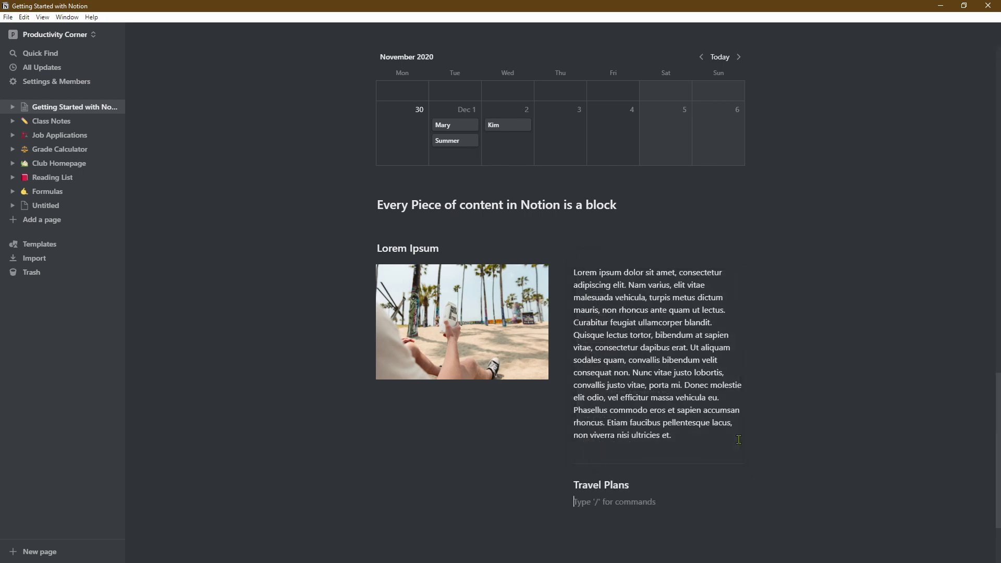
Create a toggle list item named "Completed to-dos" under Travel Plans, followed by another empty toggle.
type("/to")
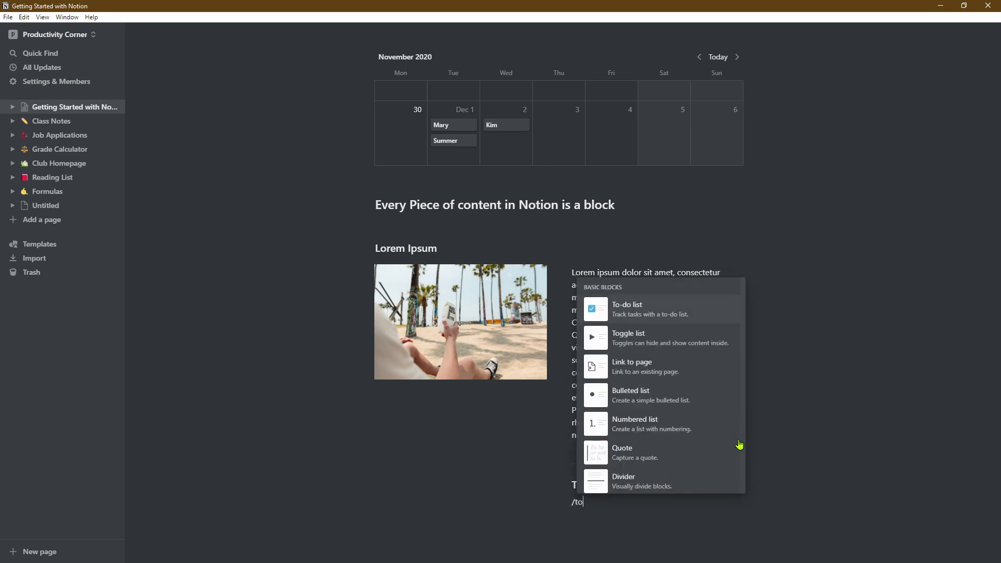
key("Return")
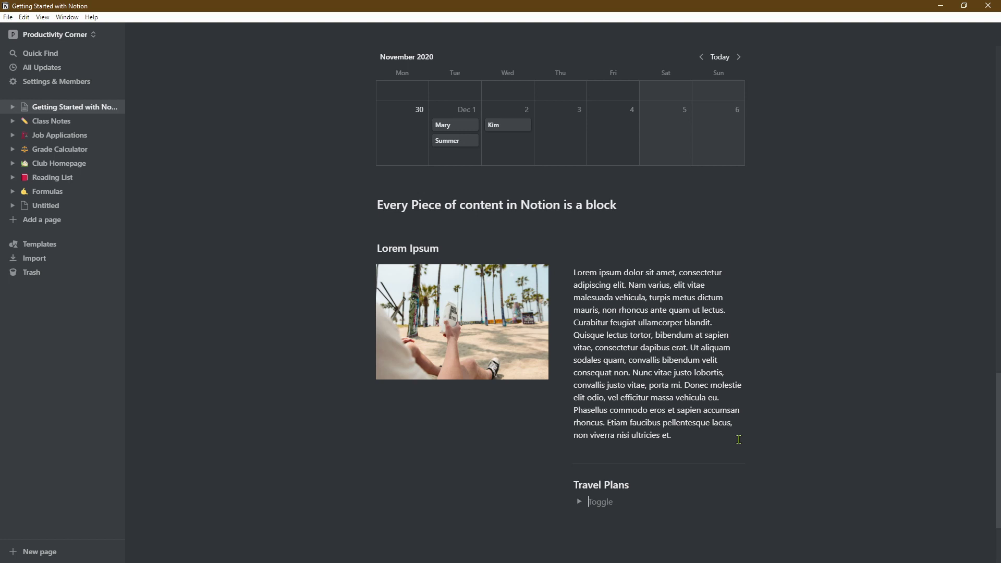
type("Completed to-do")
key("Return")
Insert a Google Maps embed block at the empty toggle and copy the London page's URL from Google Maps in the browser.
type("/map")
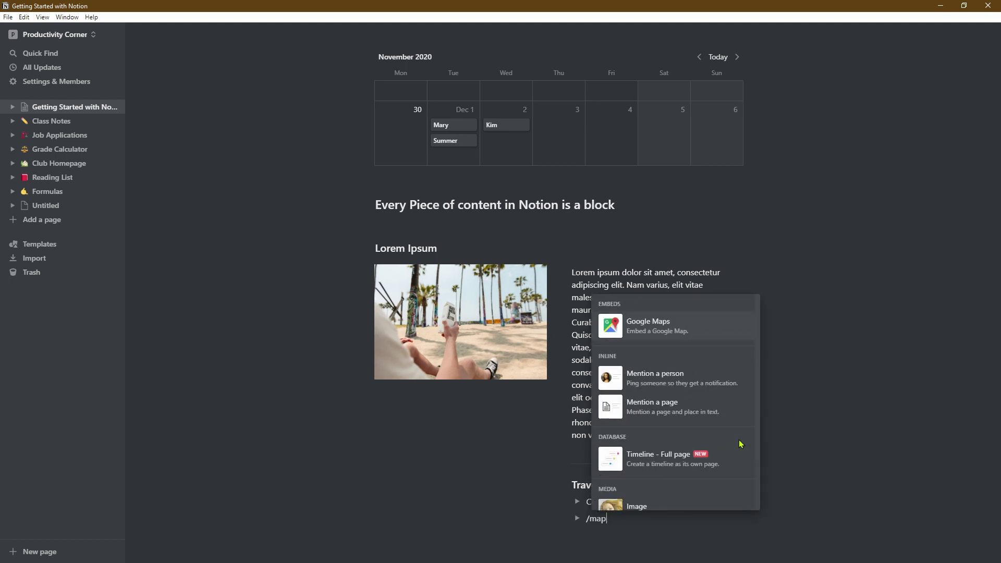
key("Return")
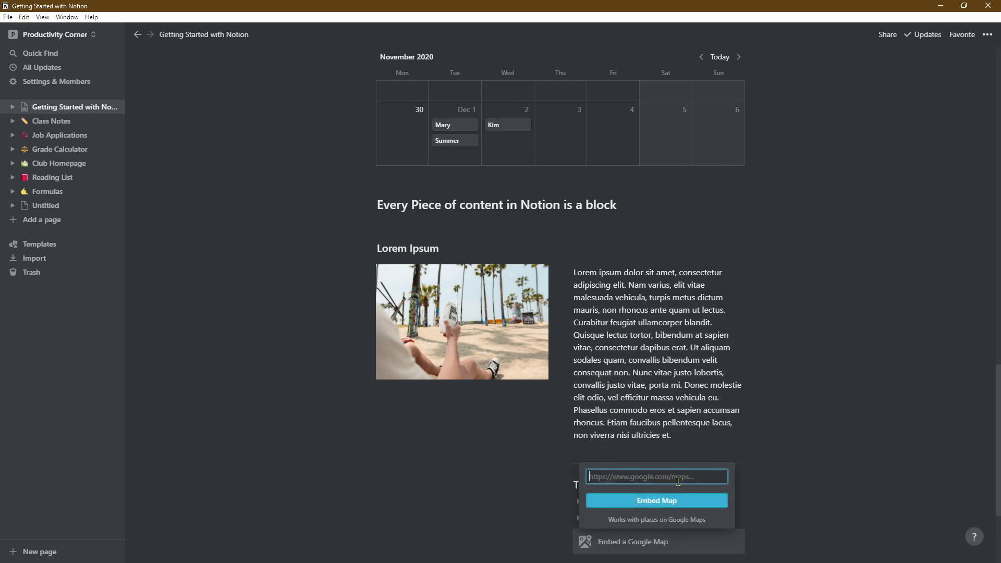
key("alt+Tab")
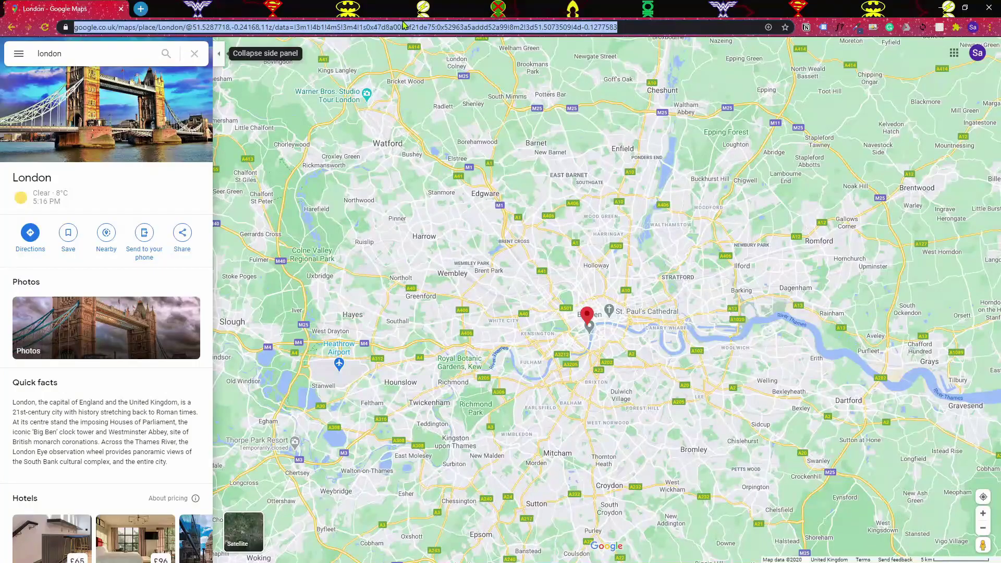
left_click(405, 27)
right_click(407, 26)
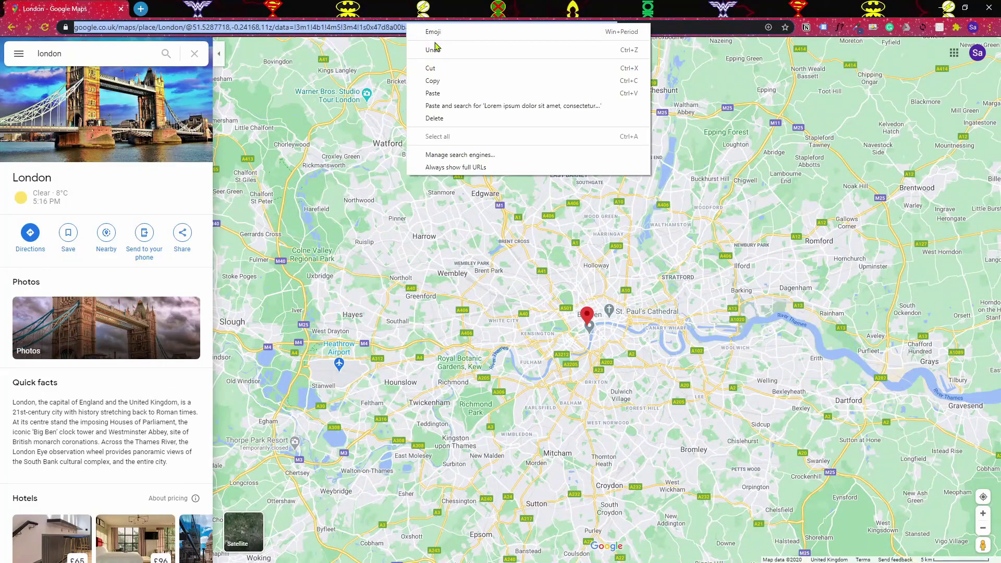
left_click(451, 81)
key("alt+Tab")
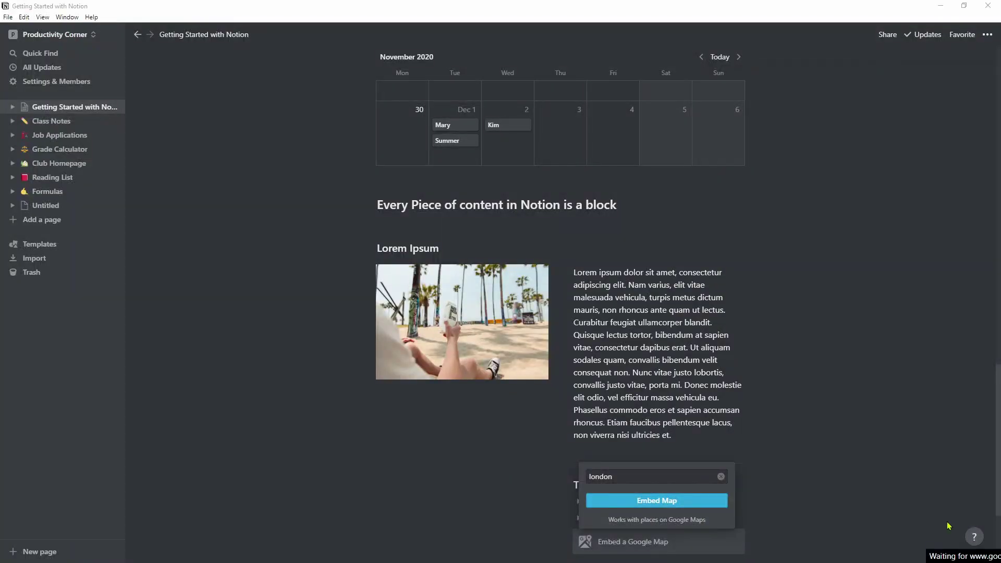
Replace the map block's link with the copied London URL, embed the map, and centre it on the London marker.
left_click(691, 473)
key("ctrl+a")
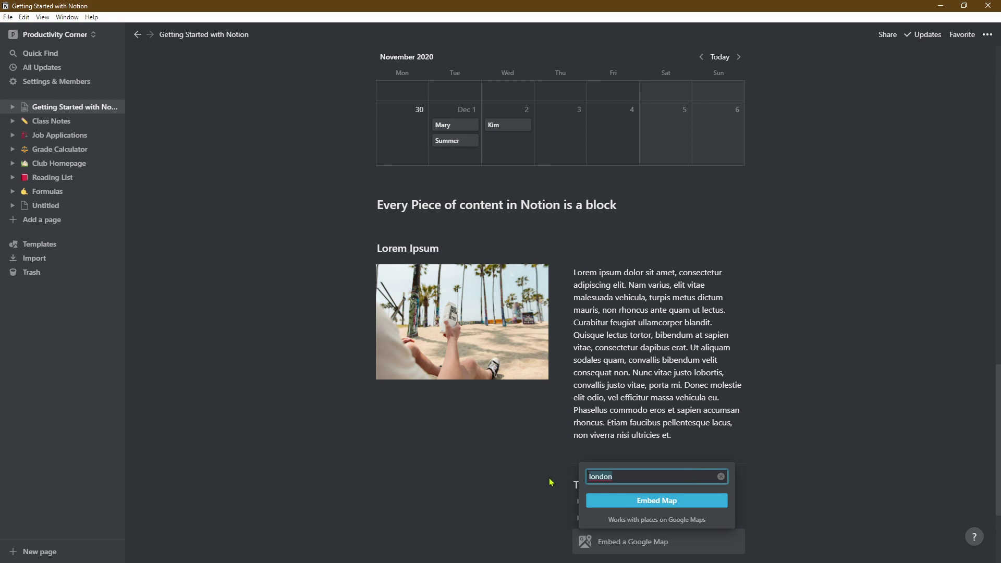
key("ctrl+v")
left_click(614, 501)
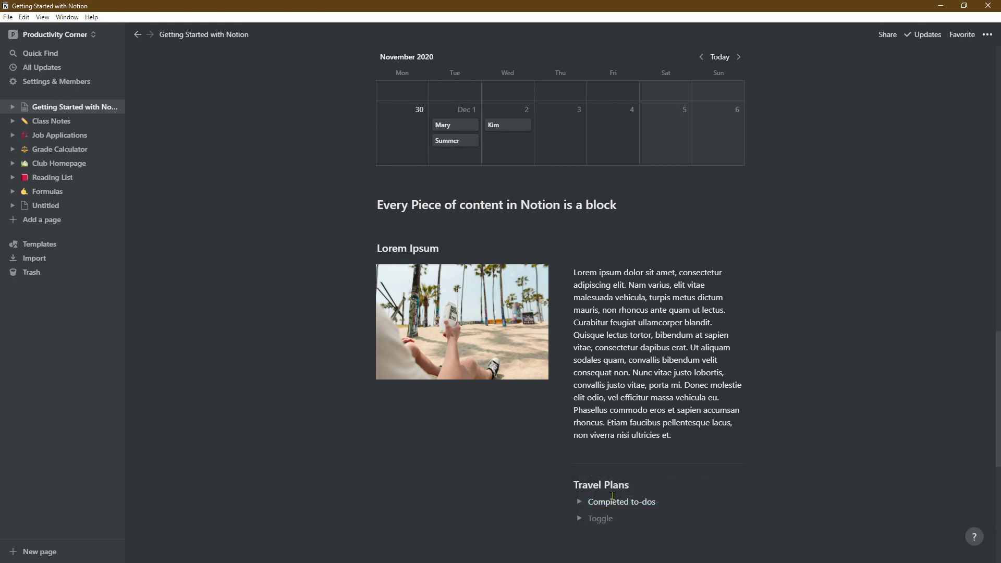
scroll(613, 495, "down", 5)
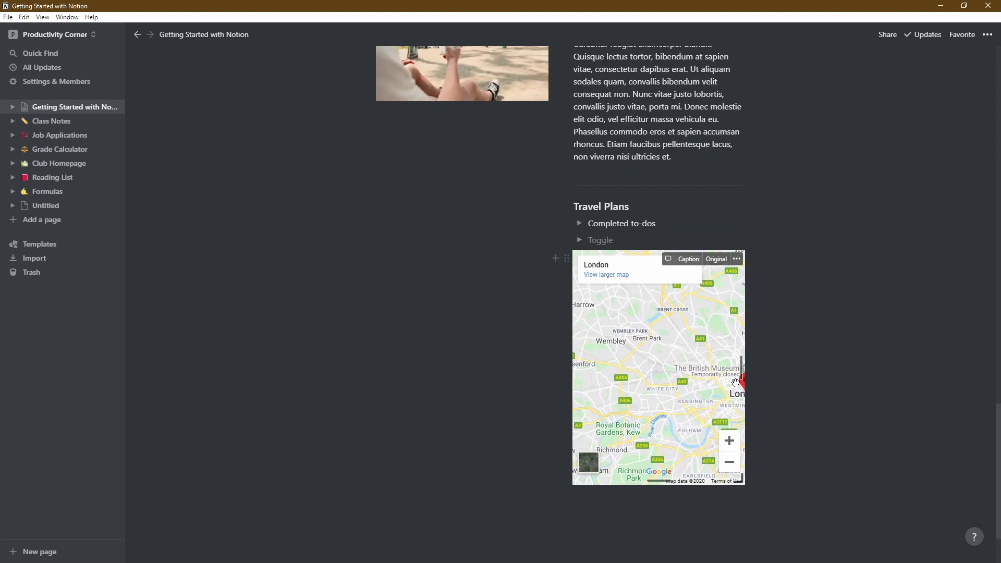
left_click_drag(735, 383, 651, 375)
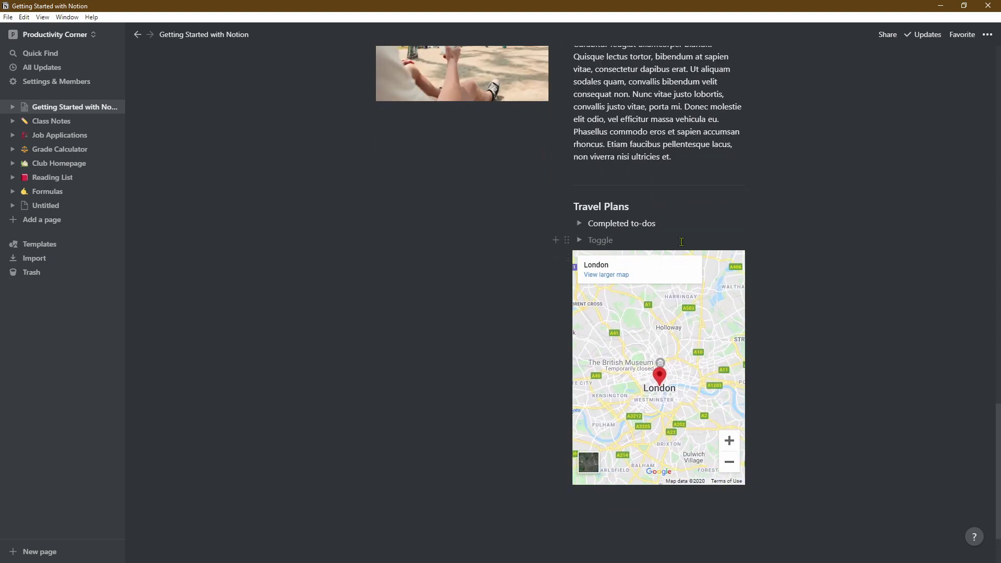
Name the empty toggle "Map of London" and nest the embedded map inside it, checking that the toggle collapses and expands.
type("Map of London")
left_click(579, 242)
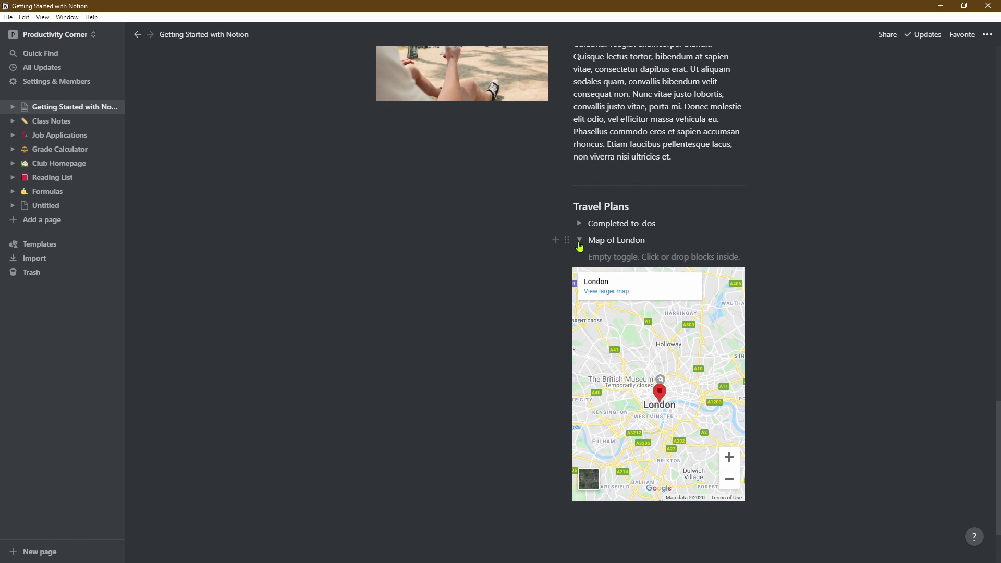
left_click_drag(567, 273, 598, 255)
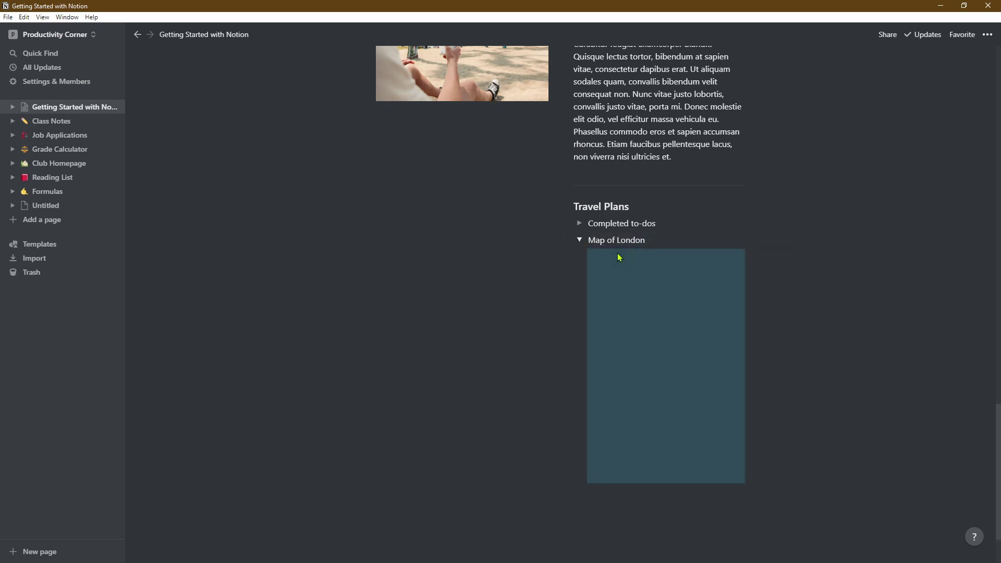
left_click(578, 240)
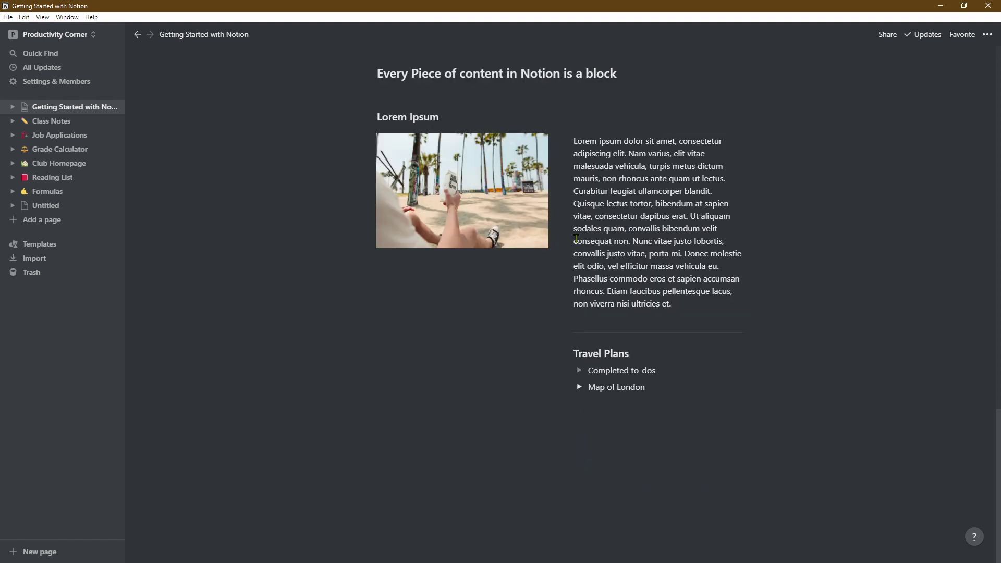
left_click(579, 387)
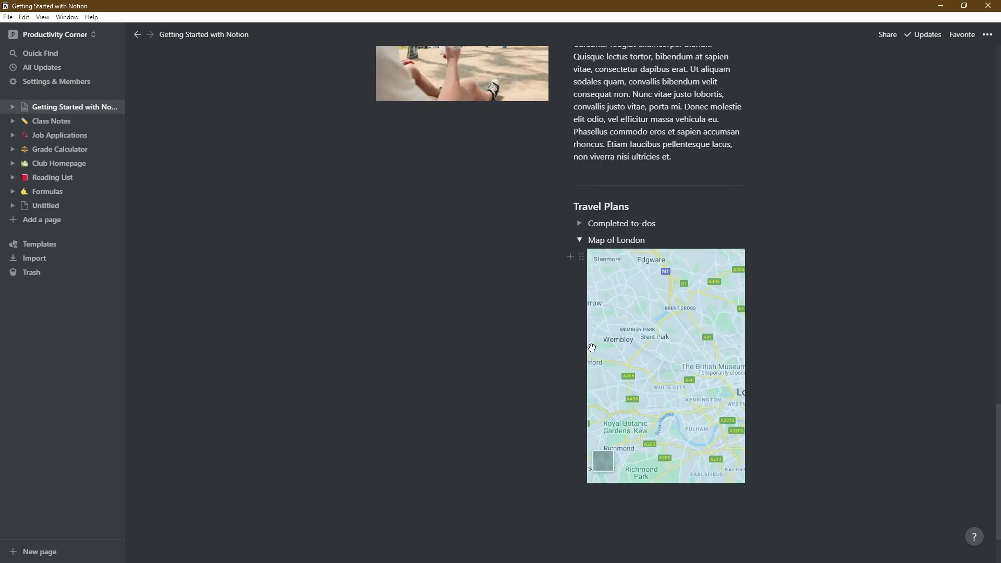
Insert an inline table below the London map and title it "Places to Visit in London".
left_click(774, 487)
type("/tabl")
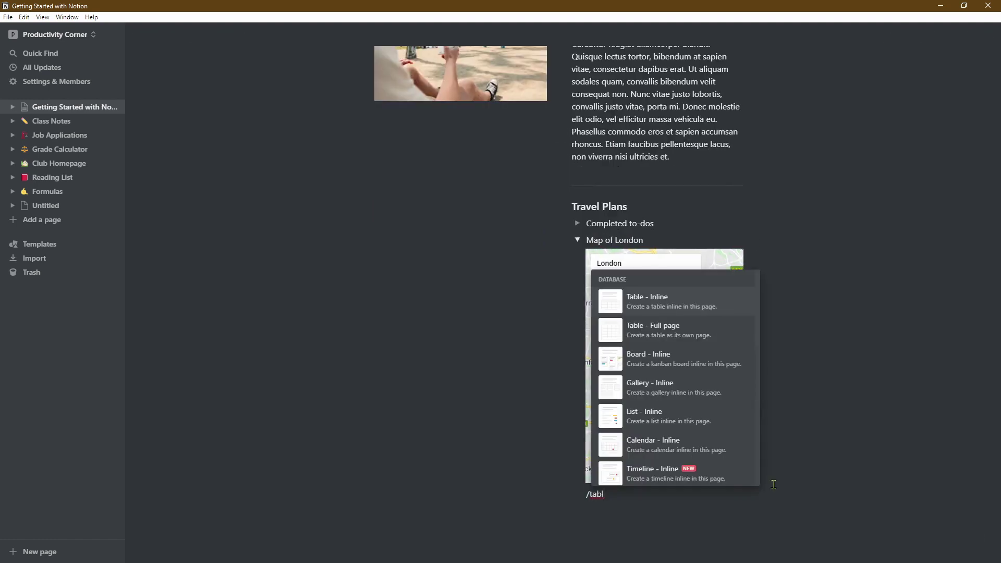
key("Return")
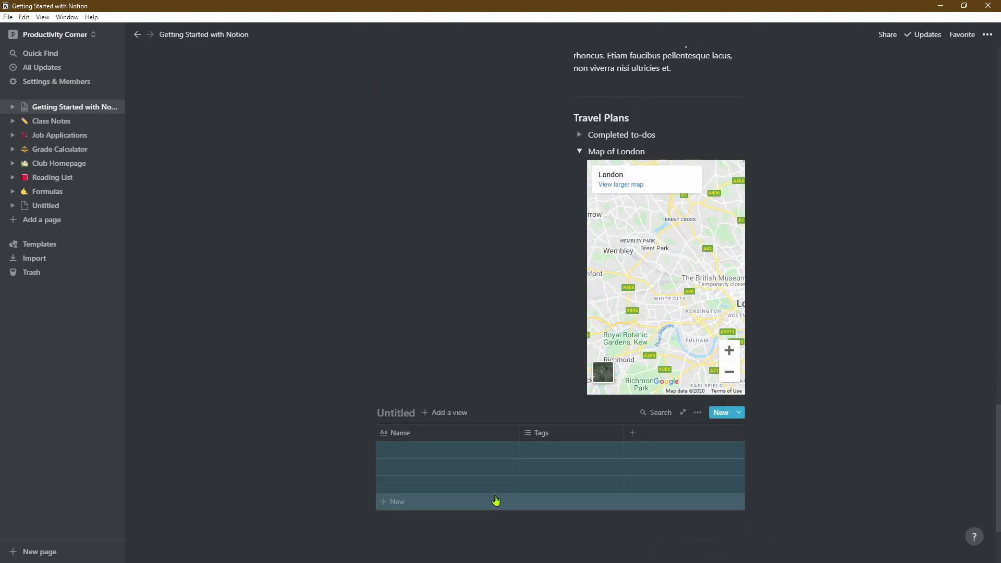
left_click(396, 409)
type("Beaches")
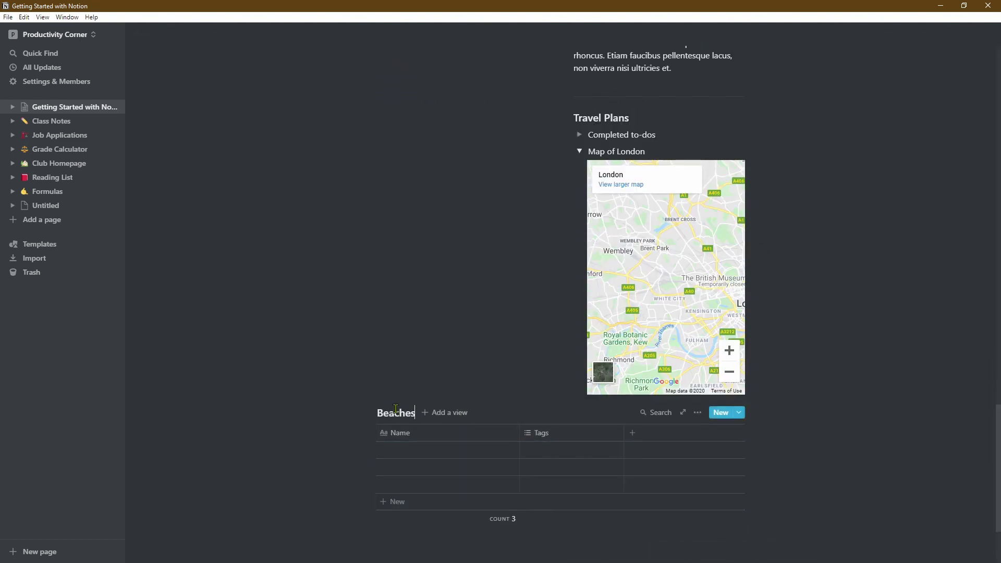
key("ctrl+a")
type("Places to Visit in London")
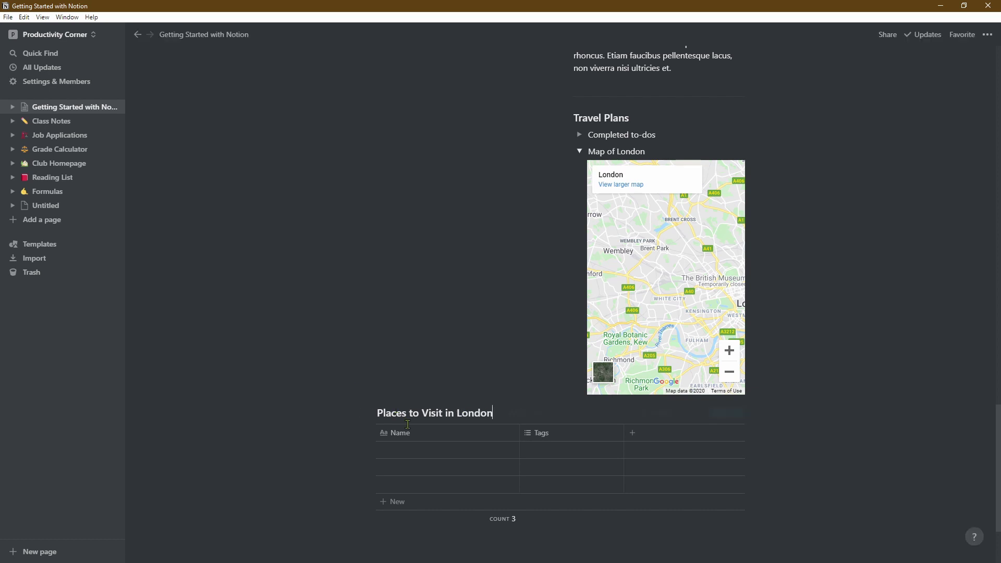
Fill the table's Name column with London Eye, The National Gallery and London Bridge.
left_click(426, 451)
type("London Eye")
key("Down")
type("The National Gallery")
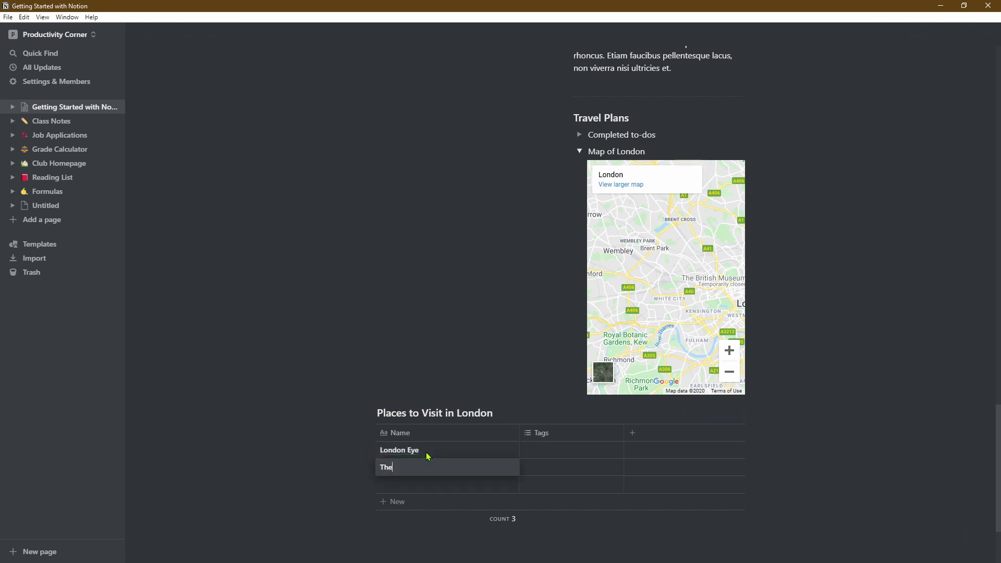
key("Down")
type("London Bridge")
Tag London Eye as "Requires Tickets", and tag The National Gallery and London Bridge as "Free Entry".
left_click(566, 450)
type("Requires Tickets")
key("Return")
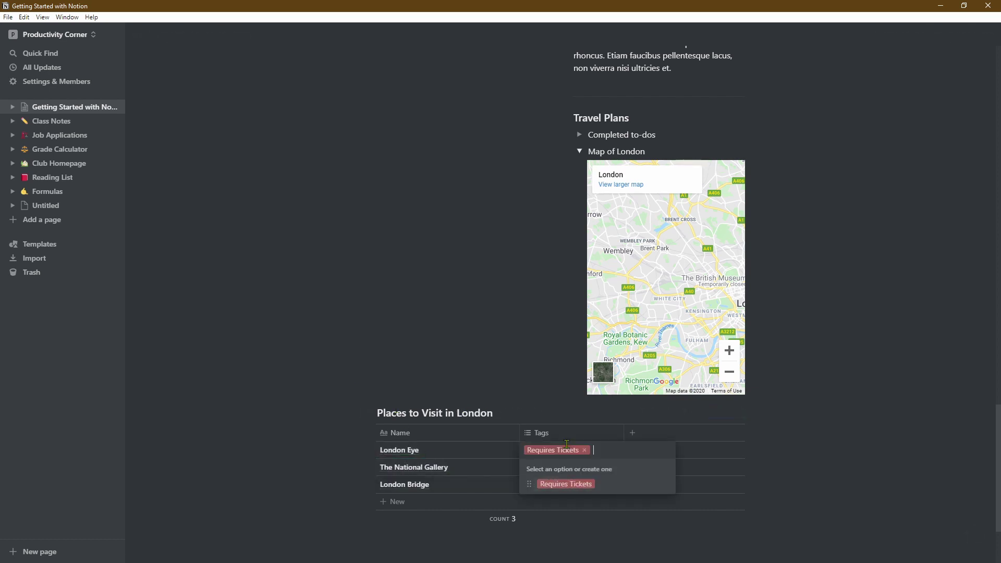
left_click(536, 470)
type("Free Entry")
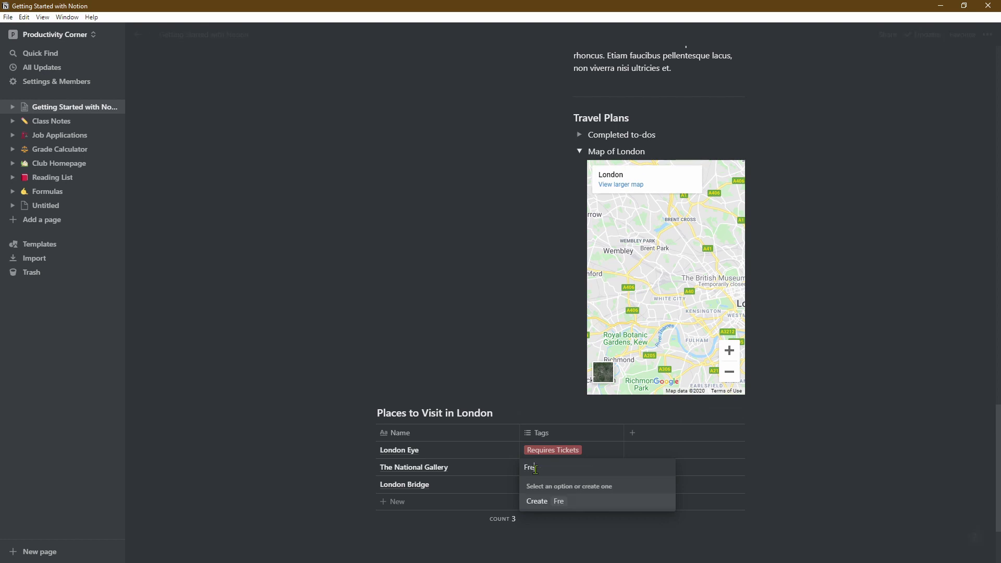
key("Return")
key("Escape")
left_click(595, 485)
type("free")
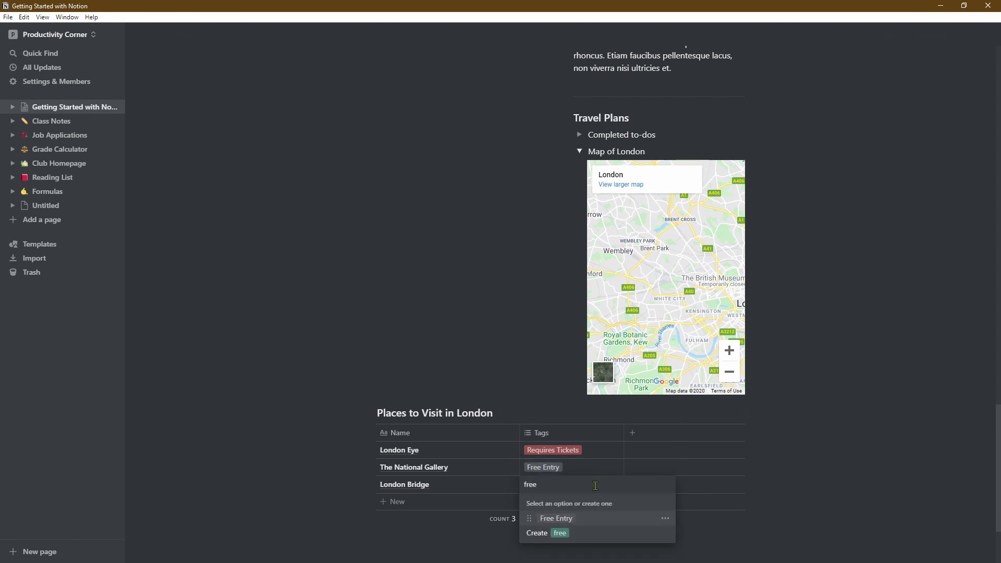
key("Return")
key("Escape")
Create a second tag, "Most Popular", for the London Eye row.
left_click(600, 452)
type("Most")
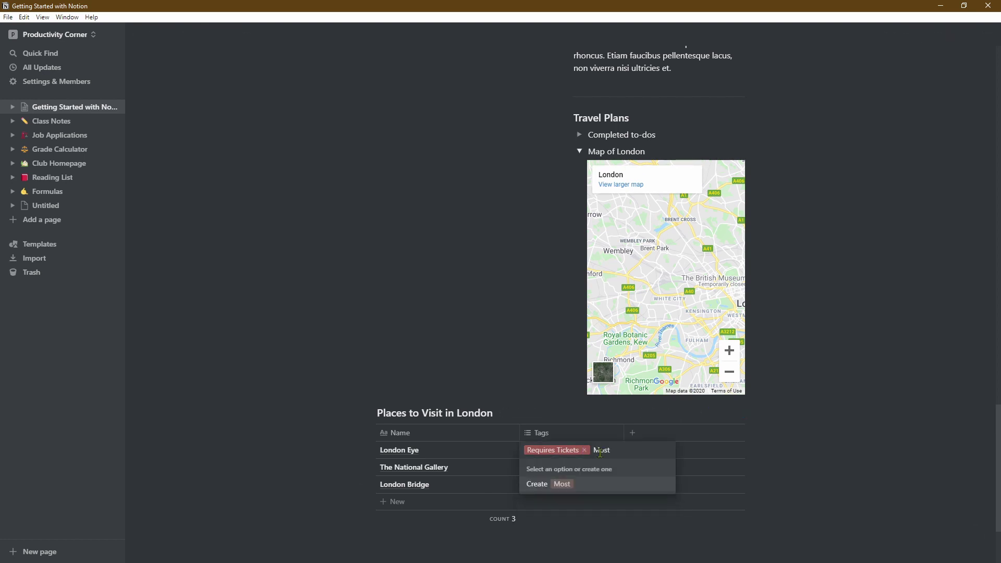
type(" Popular")
key("Return")
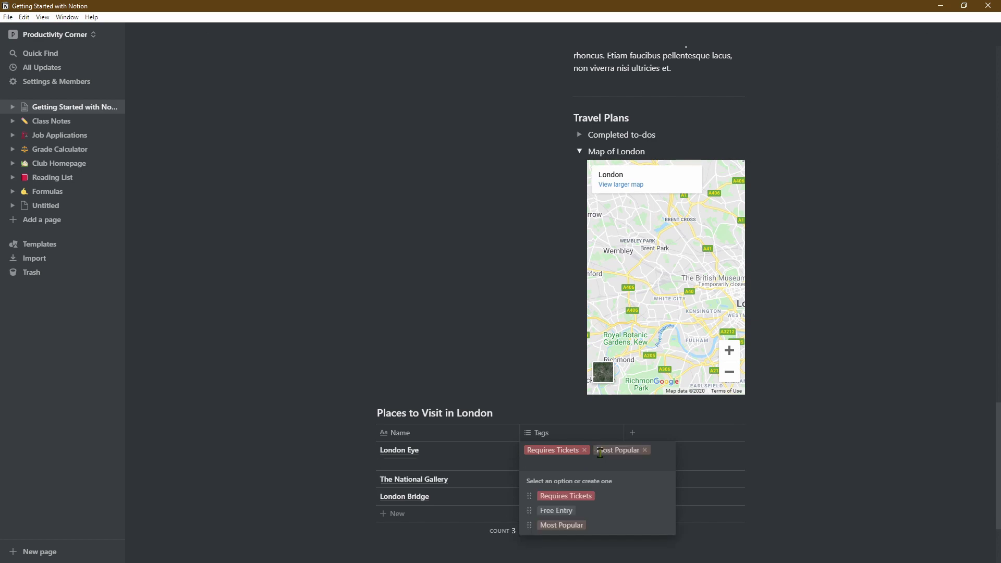
Examine the block types that can be inserted below the table, from basic and inline blocks to databases, media and embeds.
left_click(386, 553)
type("/")
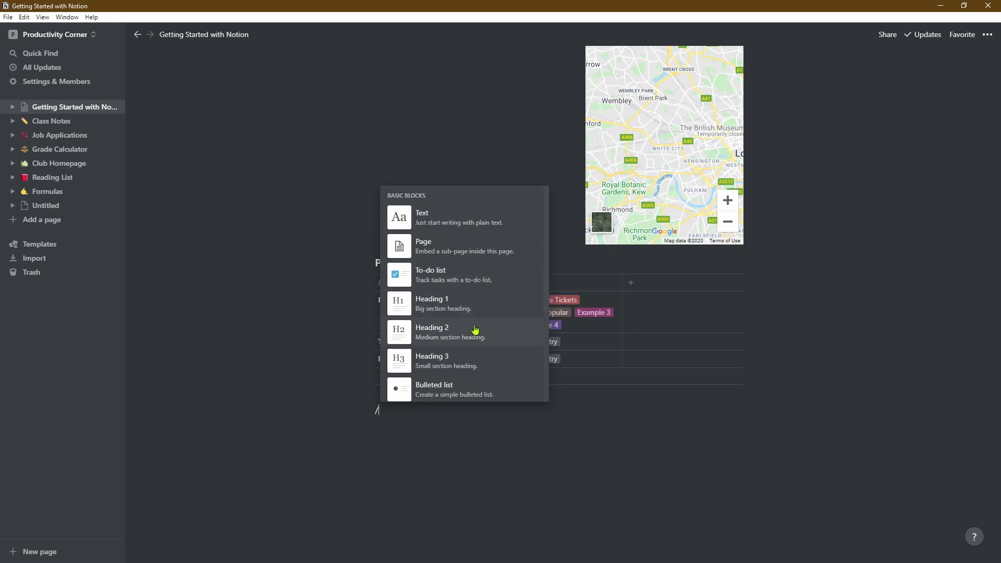
scroll(457, 302, "down", 3)
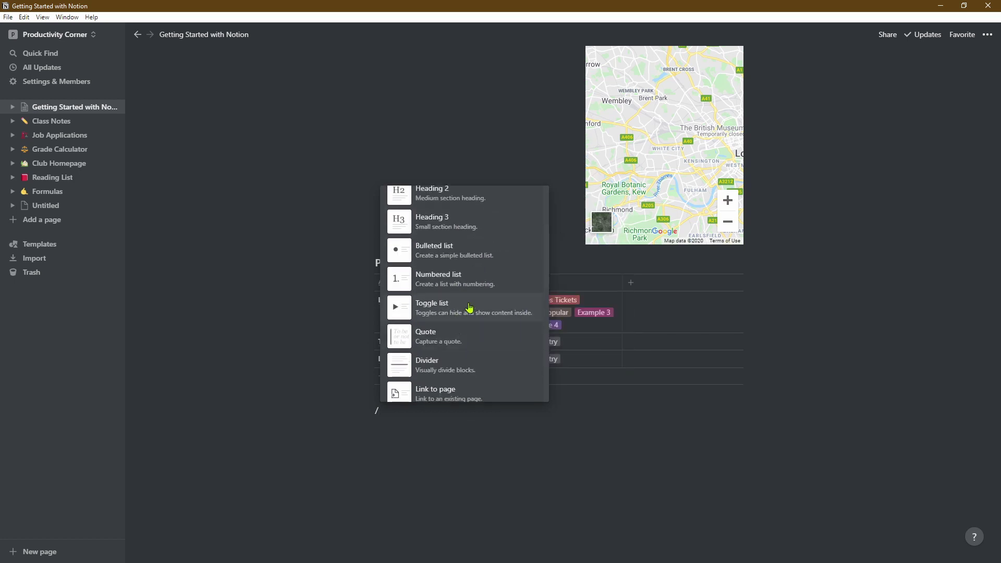
scroll(476, 339, "down", 5)
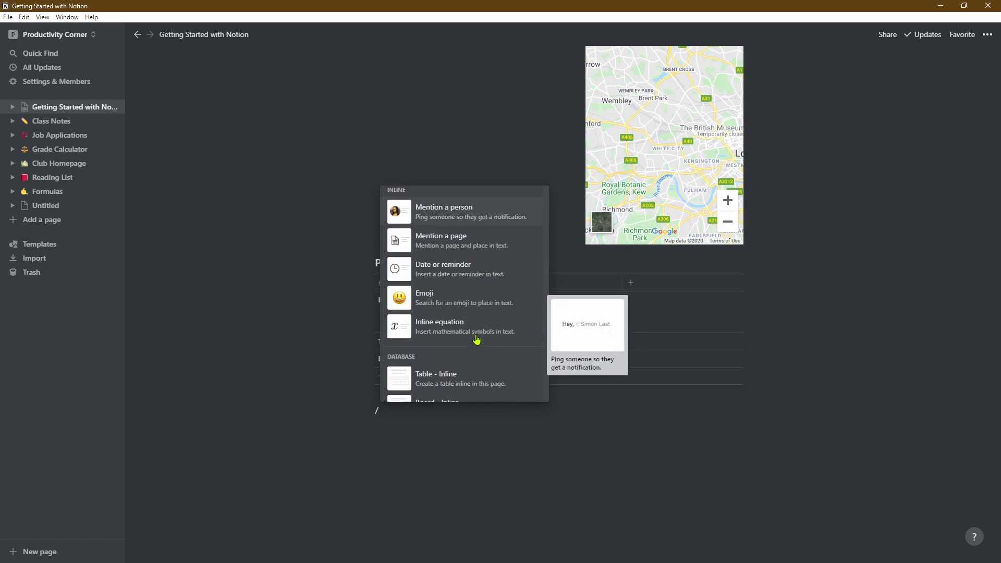
scroll(476, 340, "down", 1)
scroll(477, 339, "down", 4)
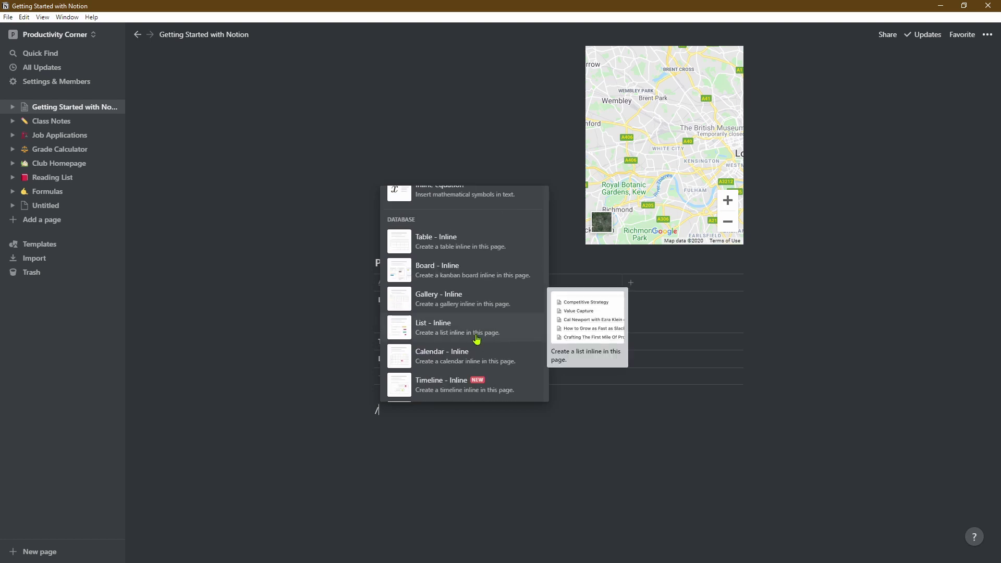
scroll(476, 339, "down", 10)
scroll(476, 339, "down", 5)
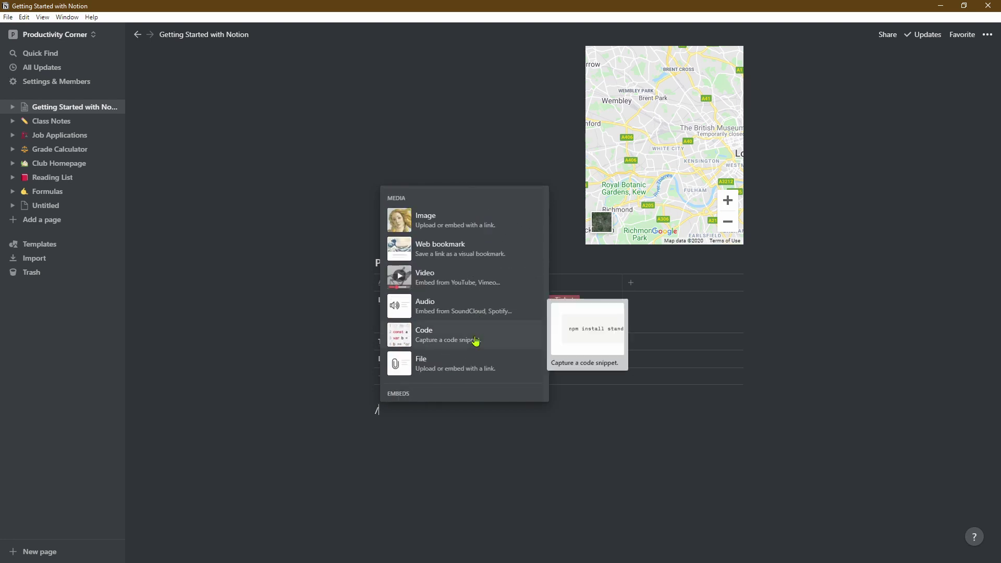
scroll(476, 339, "down", 10)
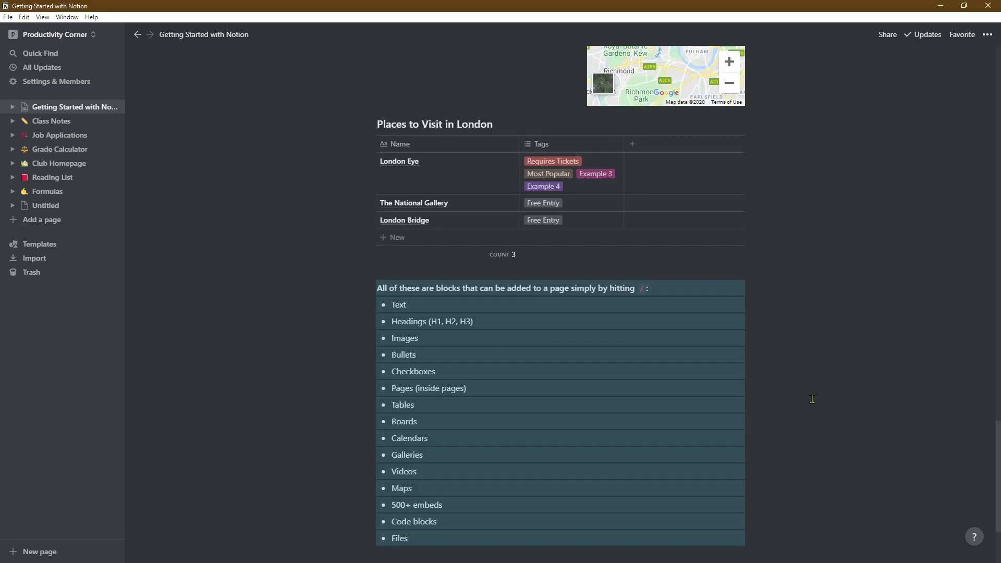
Select all bullets from Text to Files below the table and turn them into a numbered list.
left_click(812, 399)
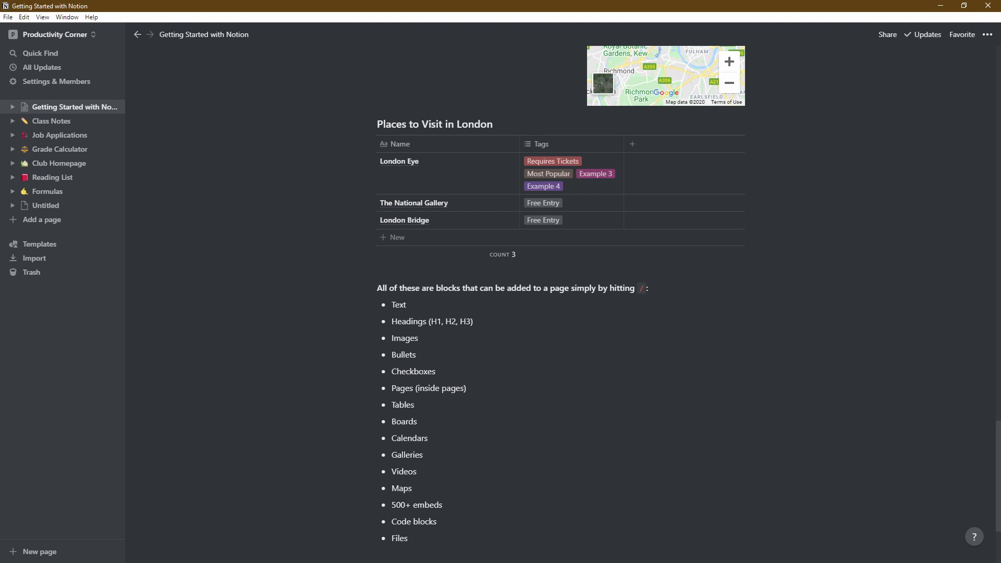
scroll(489, 348, "down", 3)
left_click_drag(422, 395, 381, 163)
left_click(371, 166)
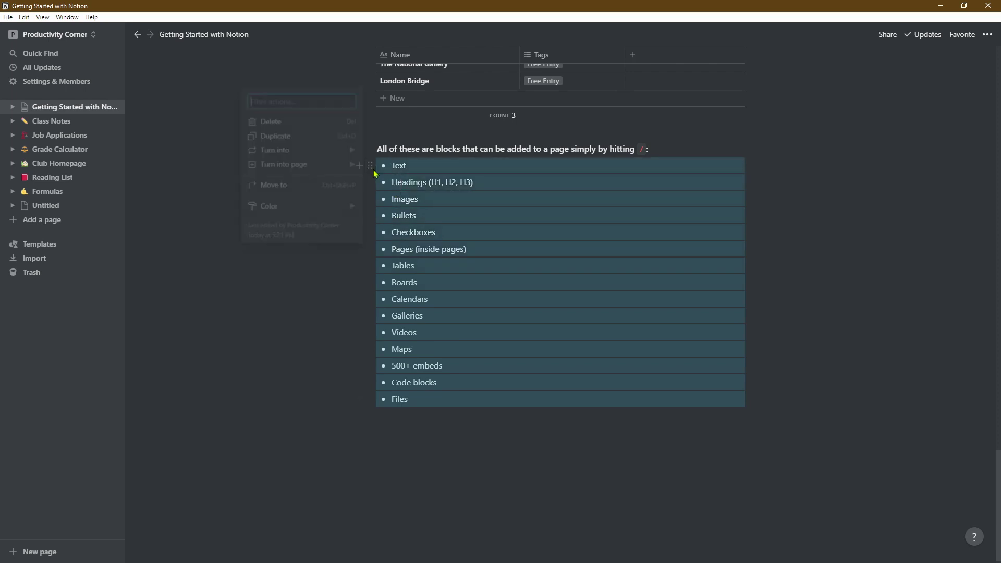
mouse_move(336, 152)
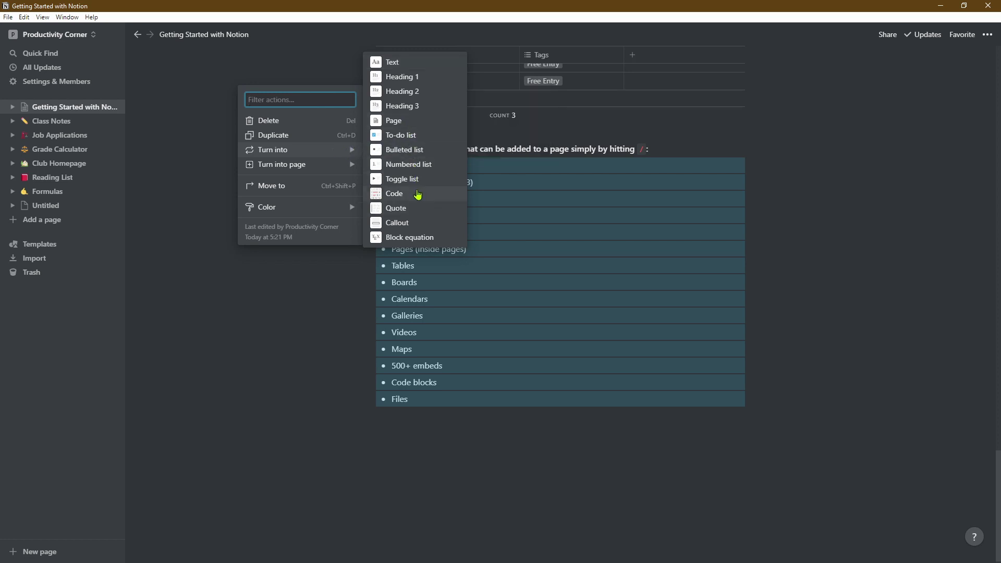
left_click(417, 165)
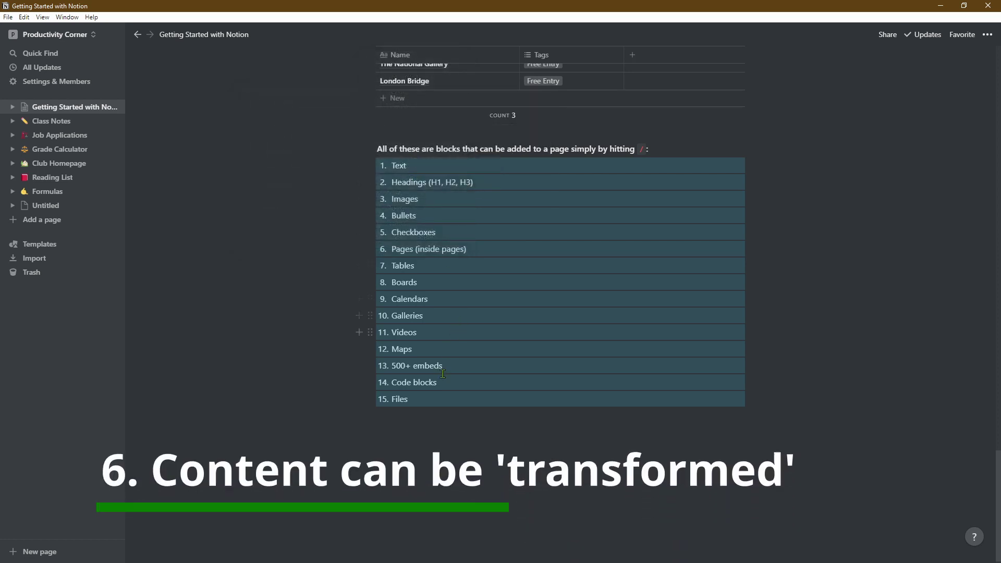
Turn the selected list items into a to-do list, and the resulting to-dos into Heading 1 blocks.
left_click(370, 233)
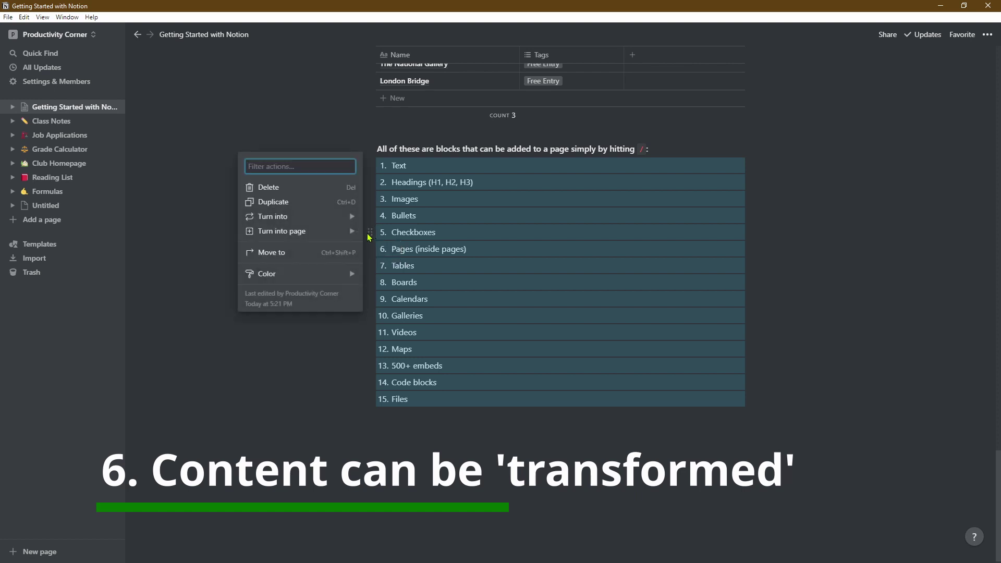
mouse_move(353, 231)
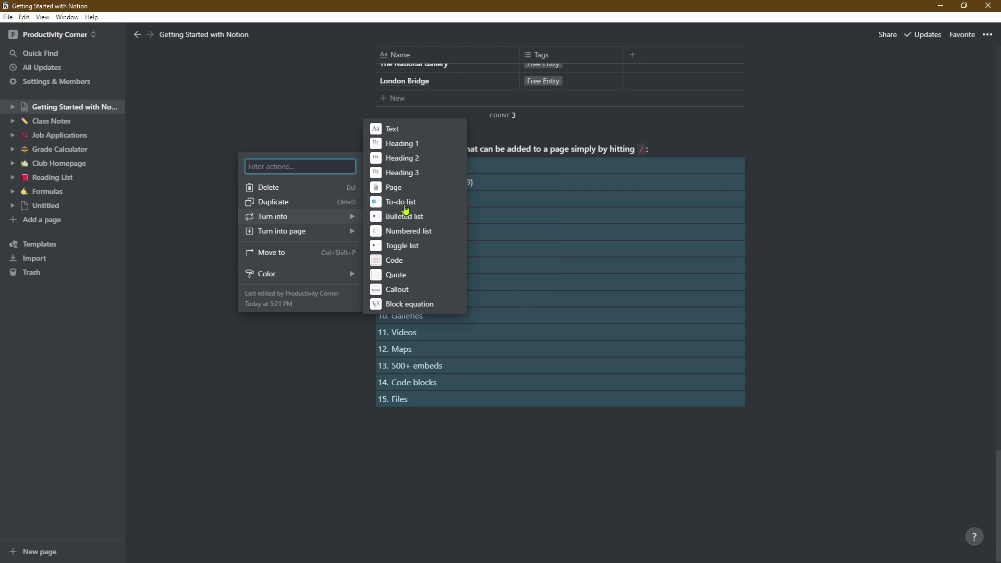
left_click(403, 202)
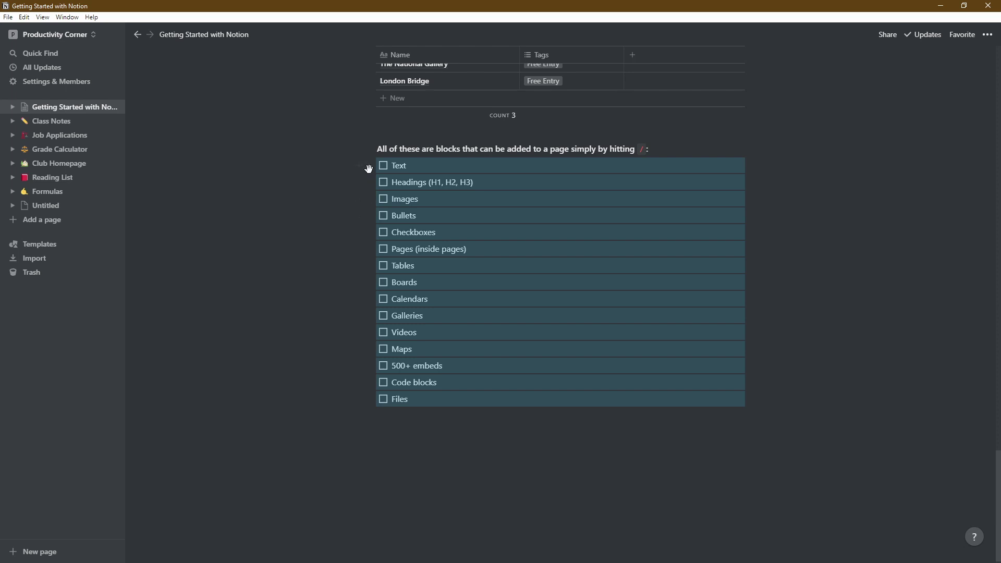
left_click(369, 168)
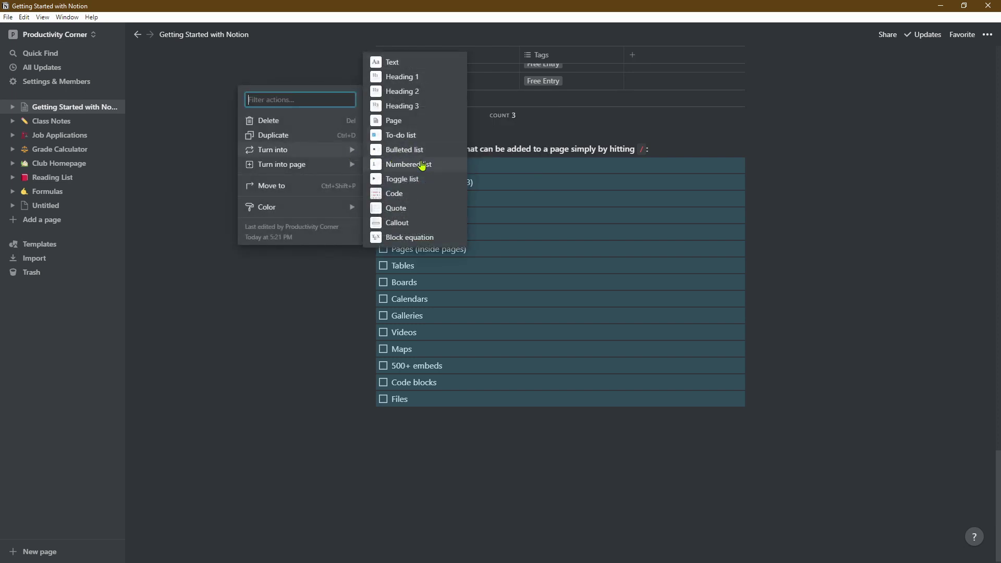
left_click(423, 81)
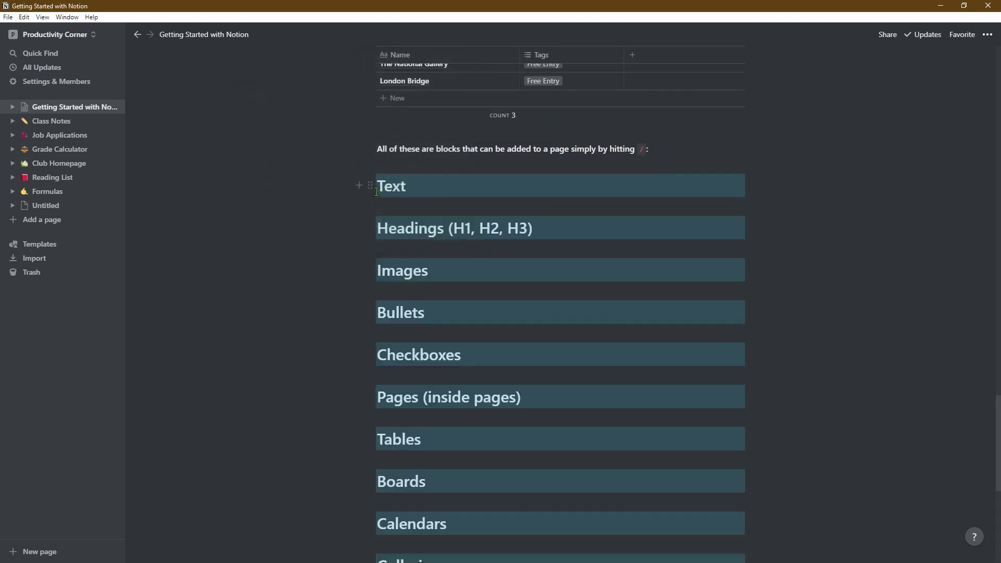
Turn the selected Heading 1 blocks into callouts.
left_click(370, 185)
mouse_move(347, 170)
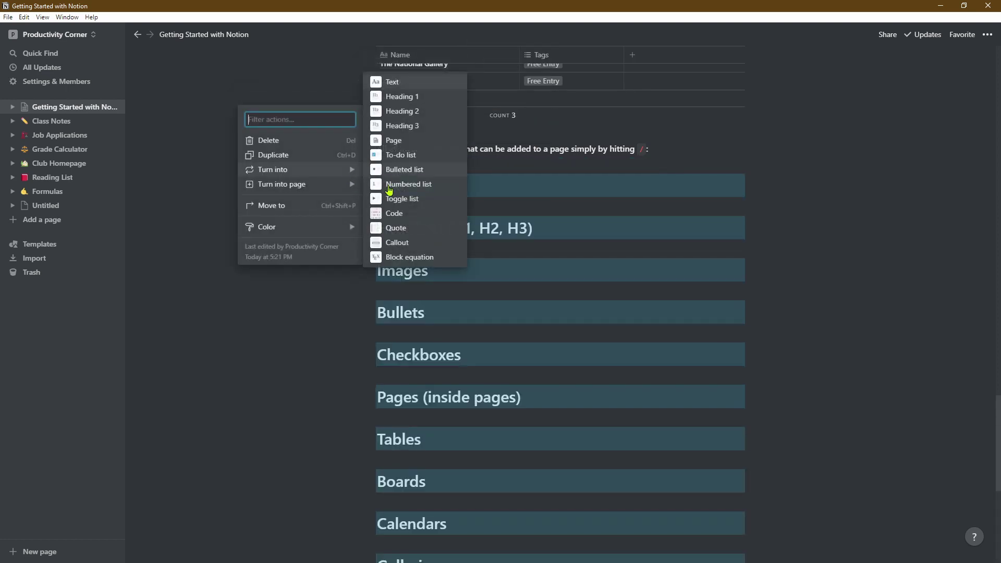
left_click(426, 242)
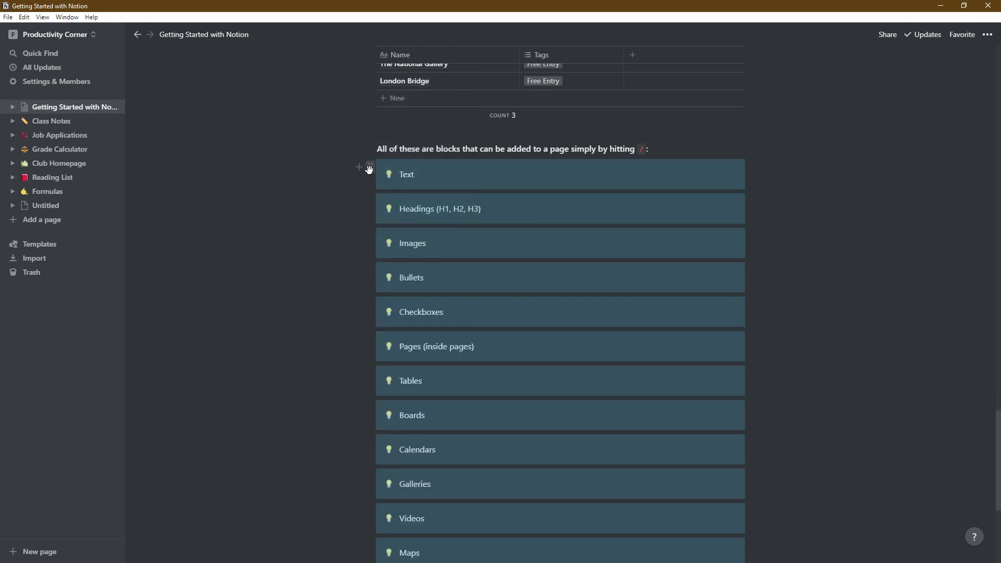
Turn the selected callouts into quotes, and the quotes back into a numbered list.
left_click(370, 168)
mouse_move(347, 162)
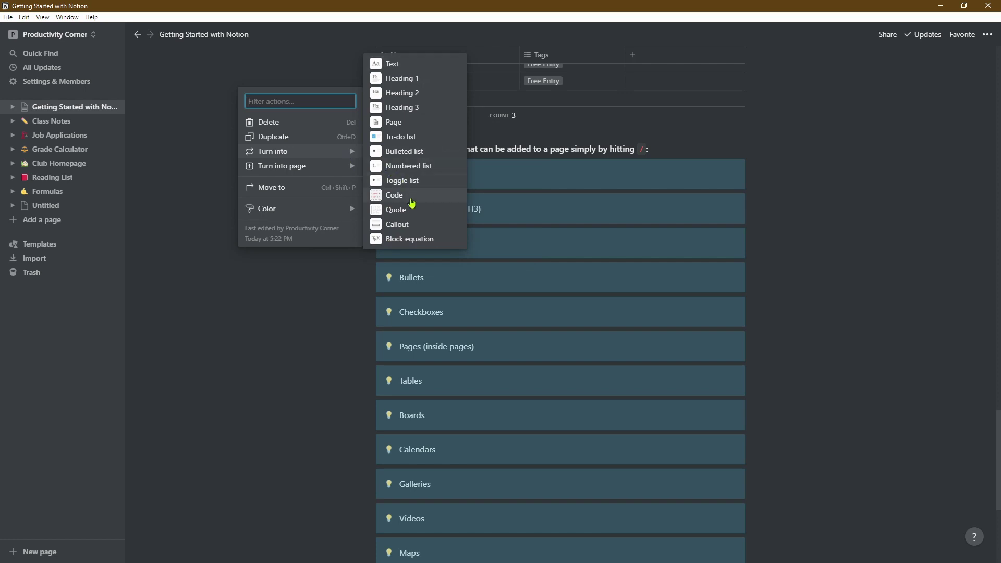
left_click(416, 210)
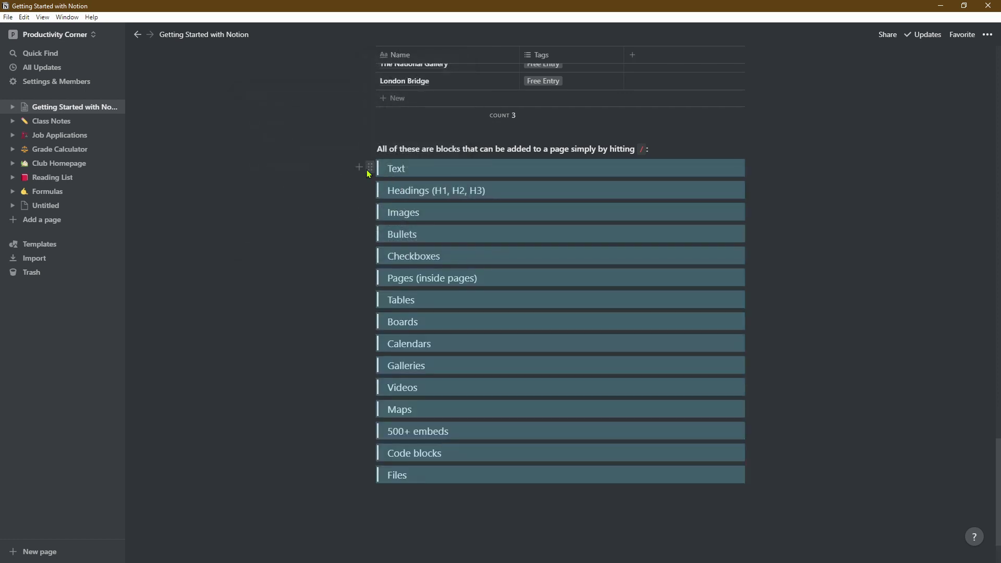
left_click(368, 167)
mouse_move(343, 162)
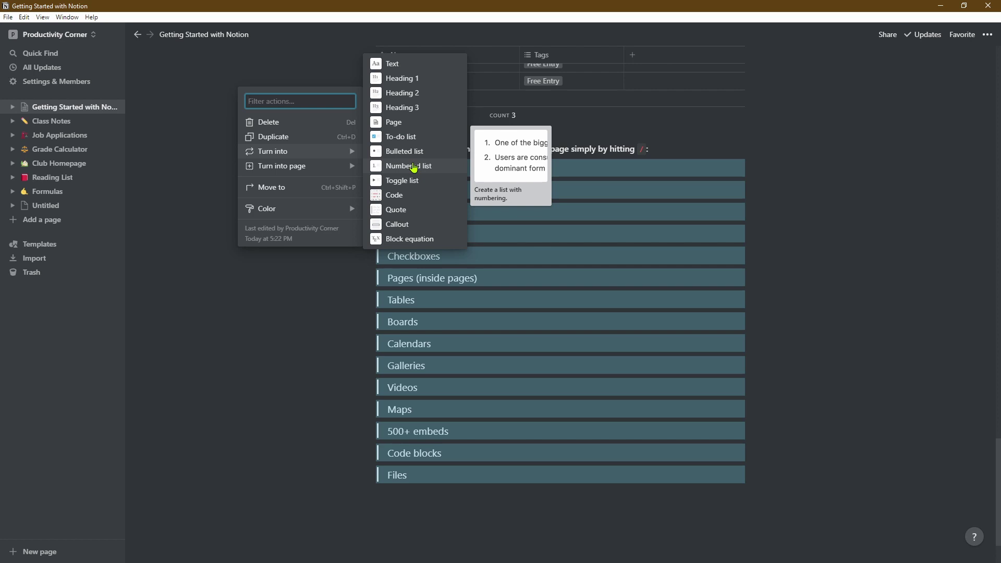
left_click(413, 166)
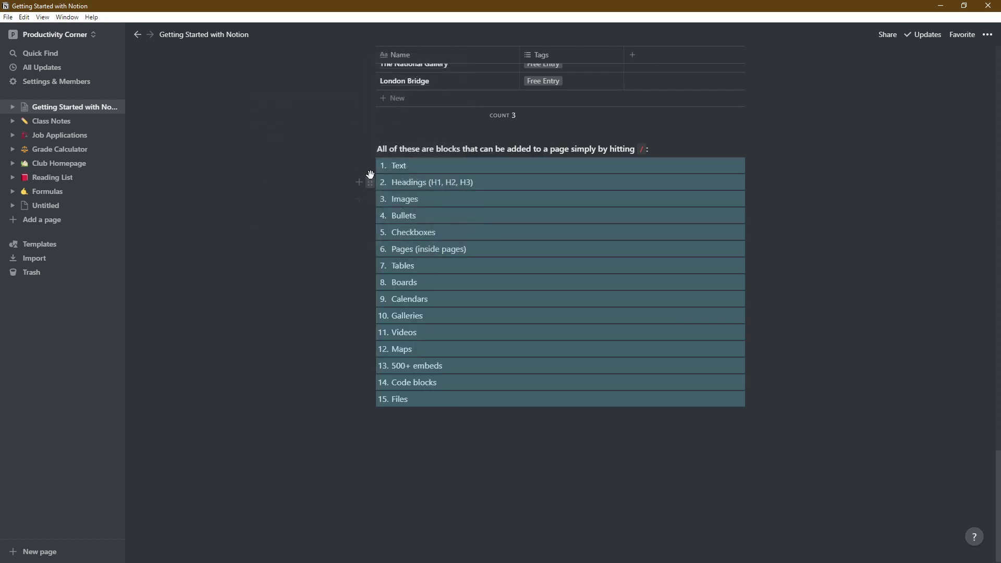
Turn the selected numbered items into pages and clear the selection by starting an empty block below them.
left_click(371, 183)
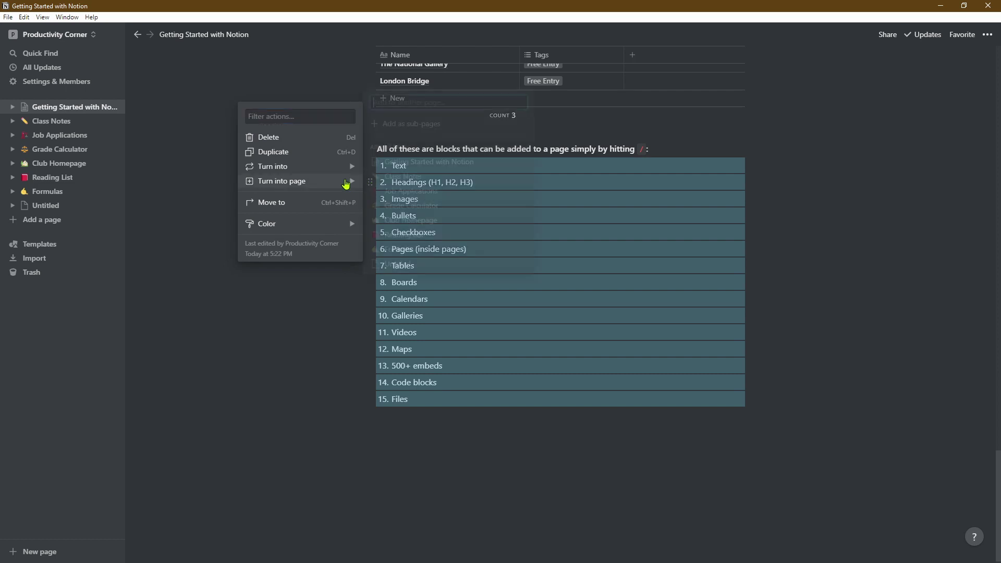
mouse_move(346, 184)
mouse_move(345, 166)
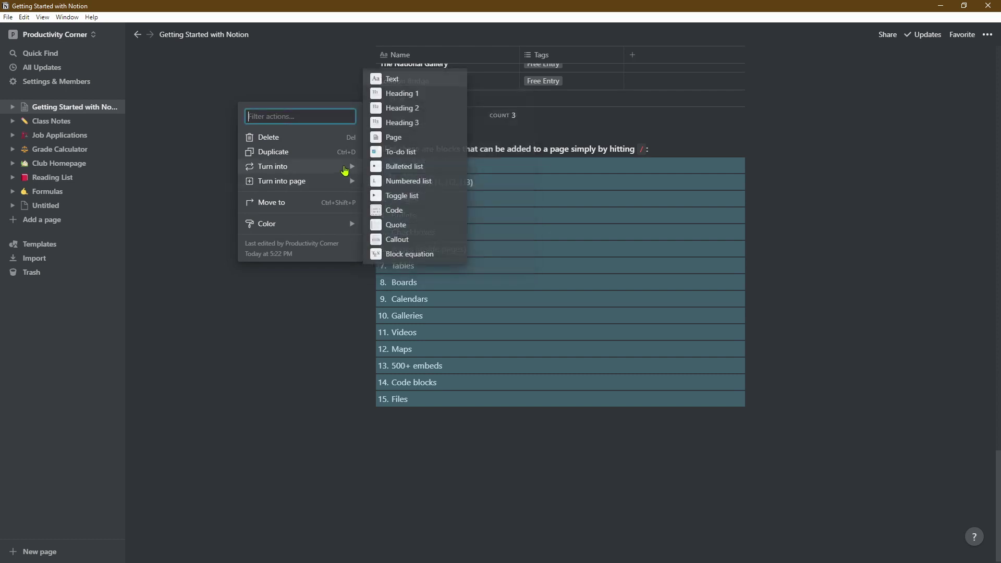
left_click(404, 141)
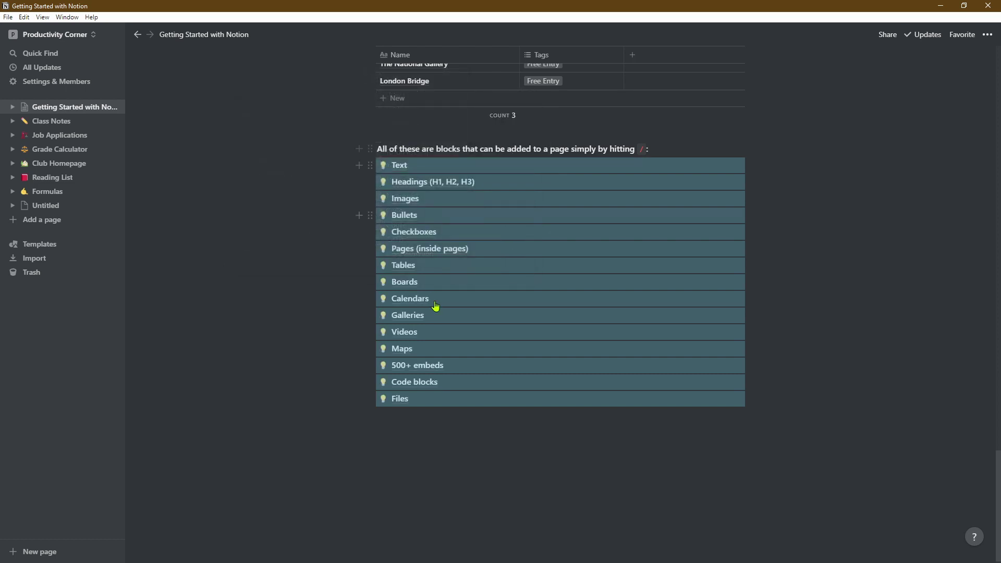
left_click(439, 412)
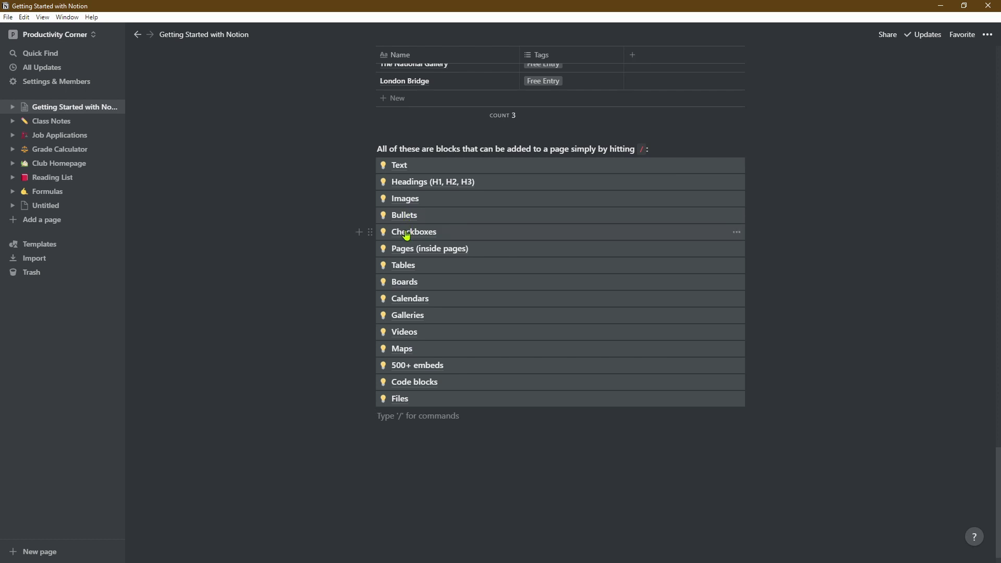
Open the "Pages (inside pages)" page and change its icon to the eyes emoji.
left_click(406, 249)
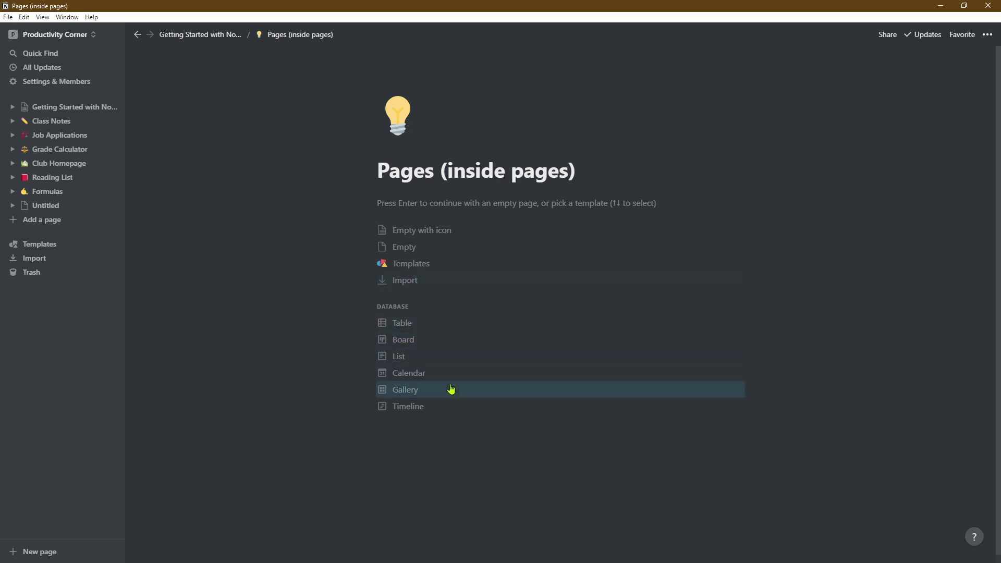
left_click(410, 124)
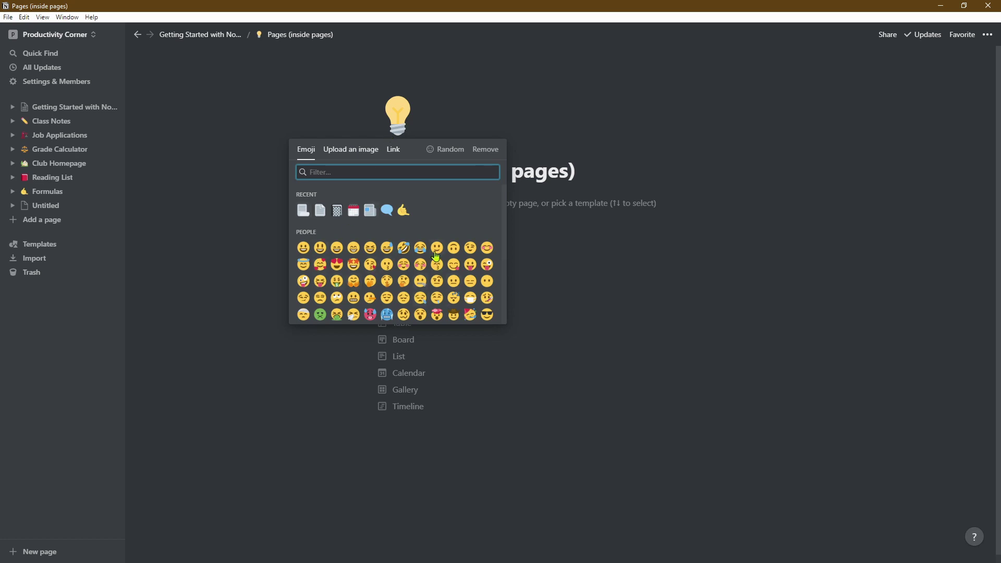
scroll(429, 262, "down", 5)
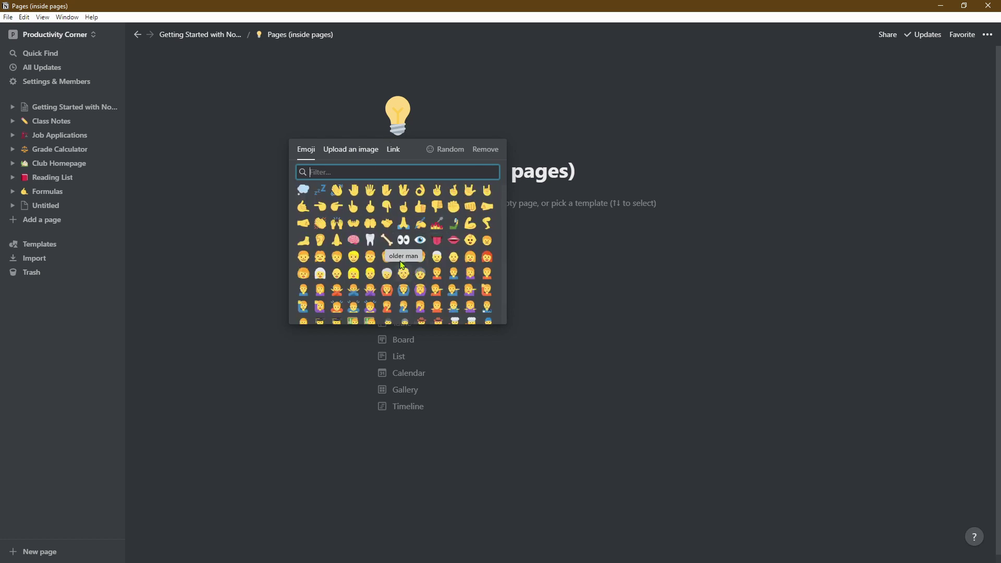
left_click(403, 241)
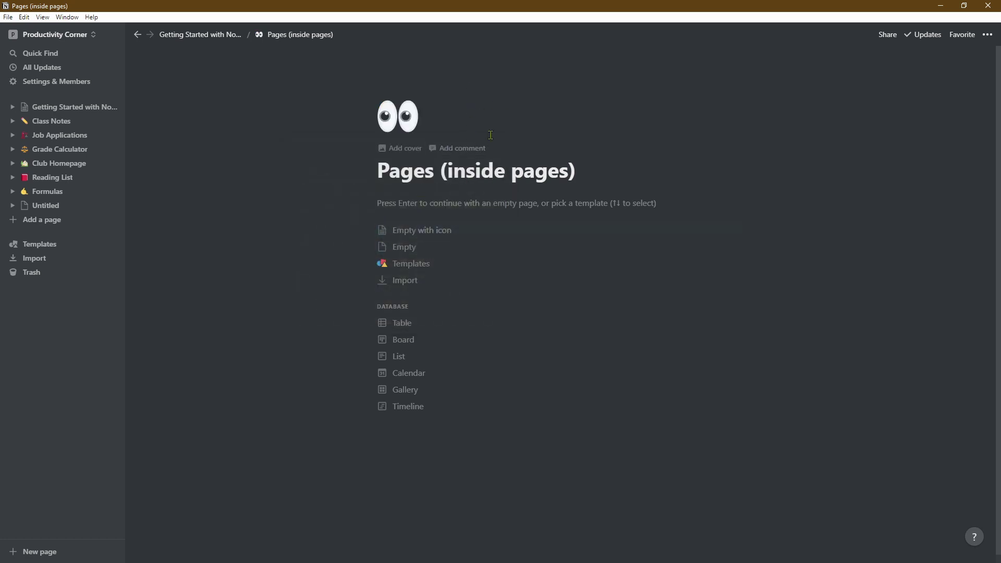
Add a cover to the page, reposition the image to show its lower part, and save the position.
left_click(403, 153)
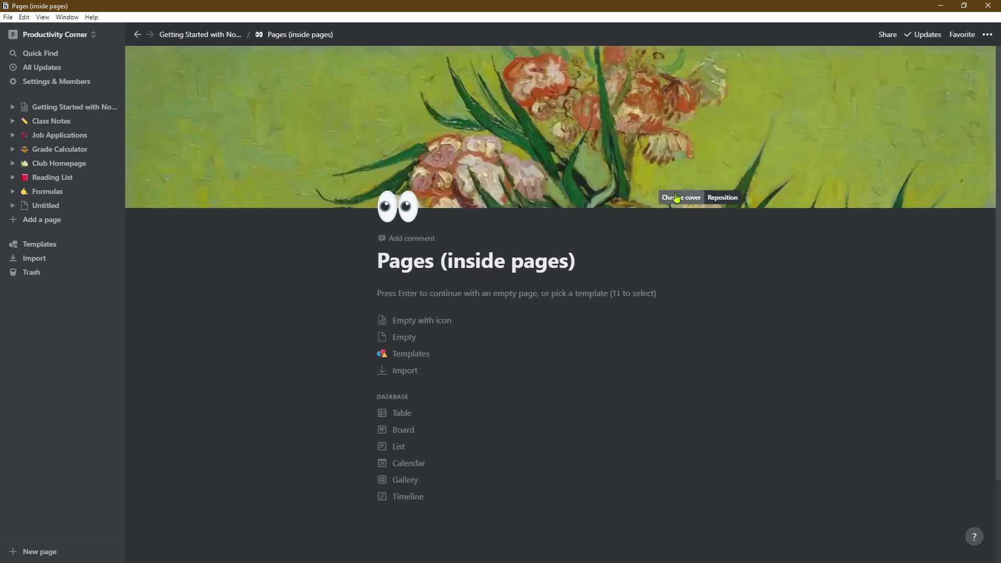
left_click(723, 197)
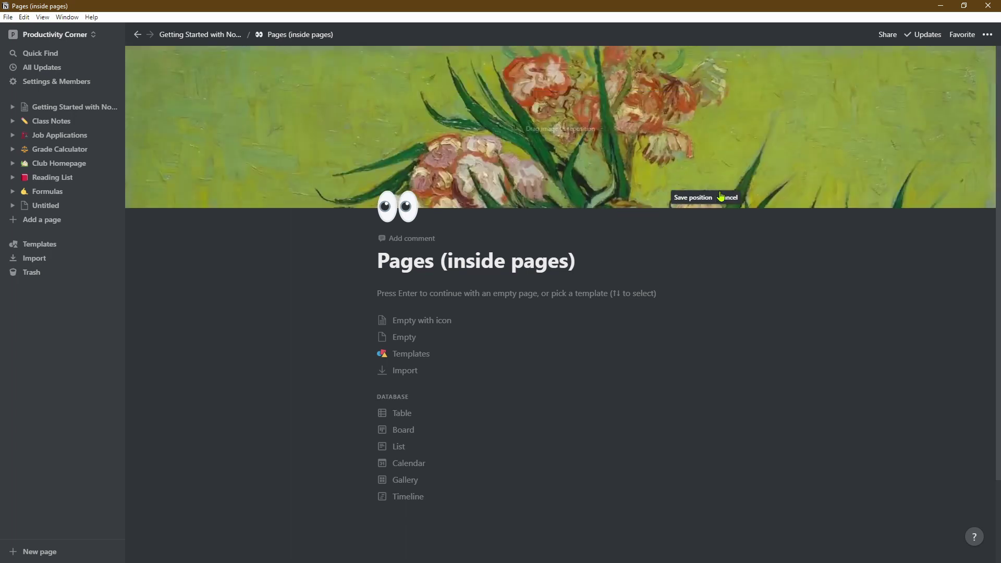
left_click_drag(718, 176, 672, 79)
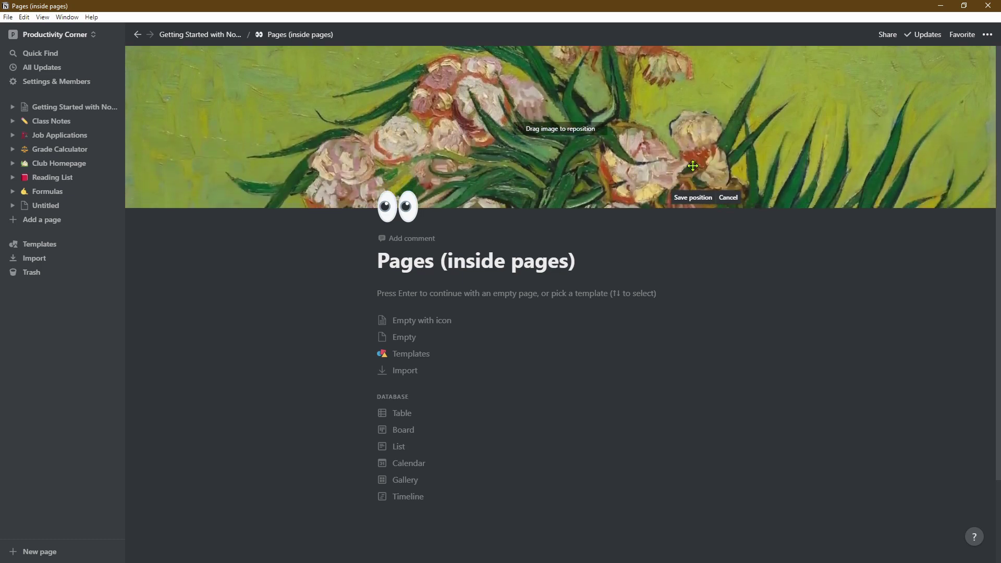
left_click(679, 201)
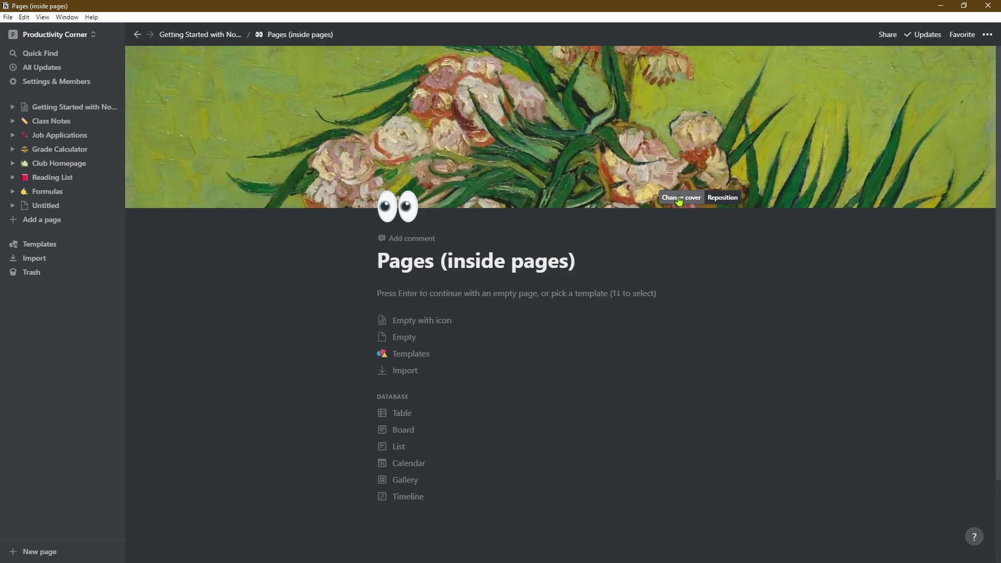
Replace the cover with the spinning-top photo from an Unsplash search for "inception" and reposition it to show the top's tip.
left_click(677, 198)
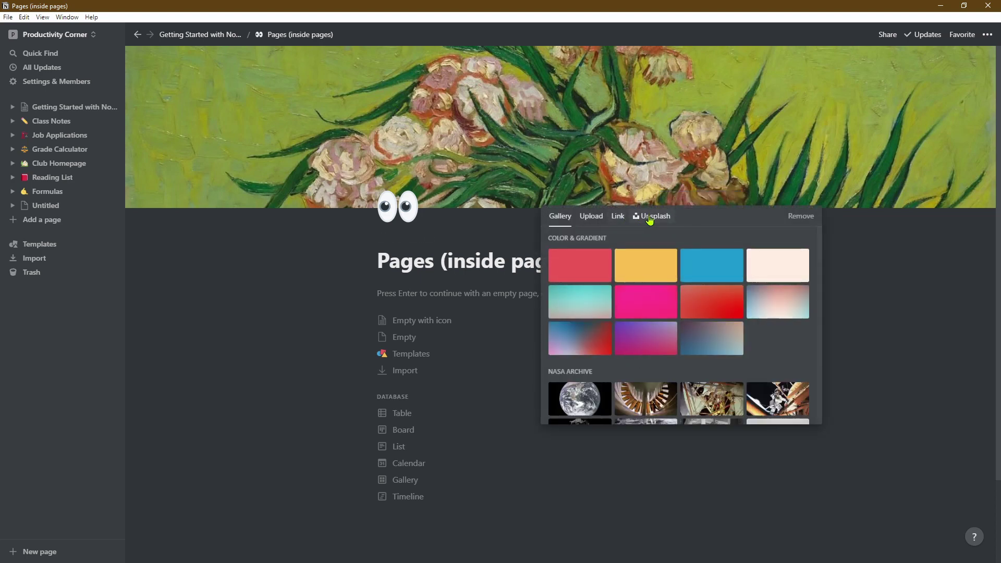
left_click(594, 222)
left_click(618, 218)
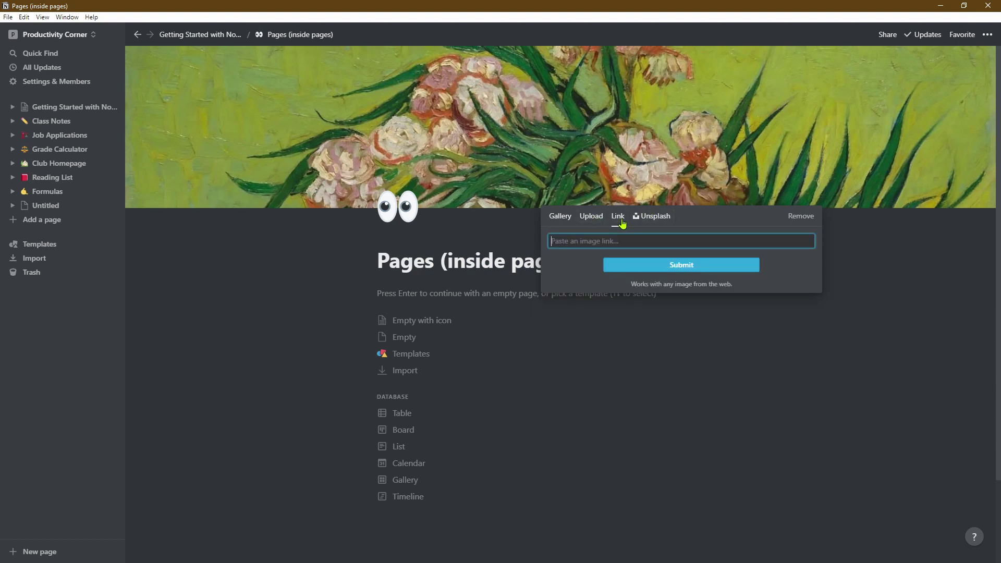
left_click(649, 218)
scroll(658, 302, "down", 3)
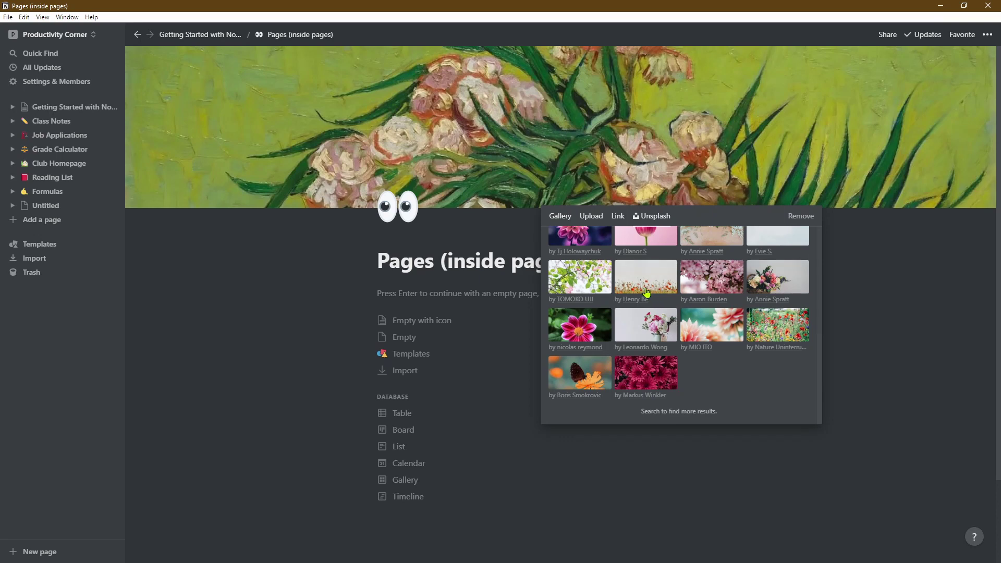
scroll(653, 248, "up", 3)
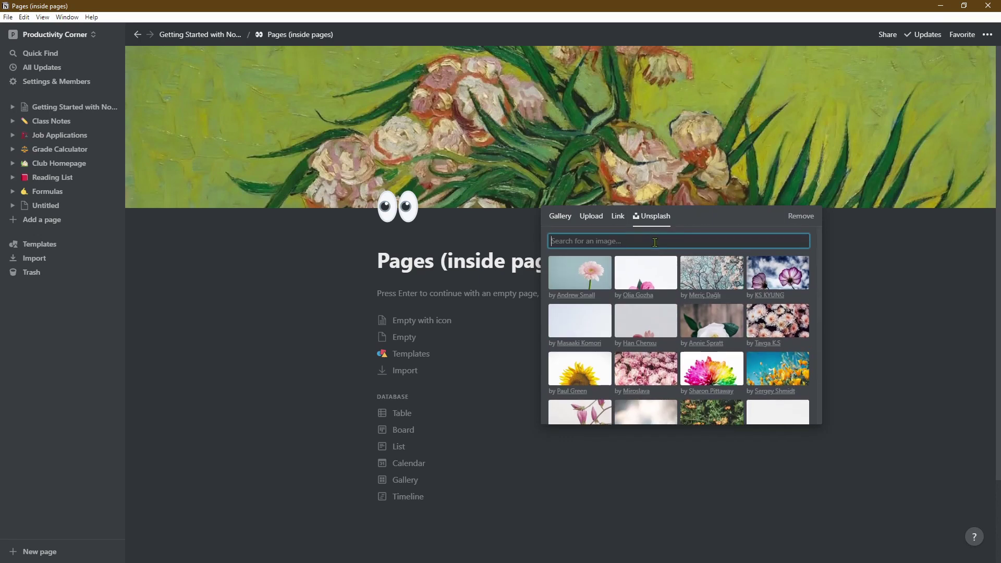
type("inception")
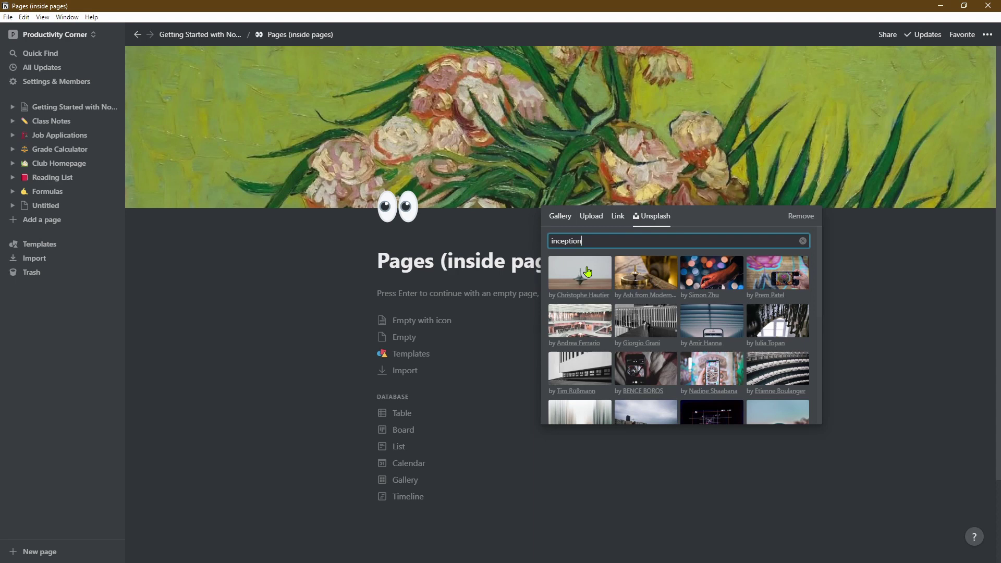
left_click(587, 271)
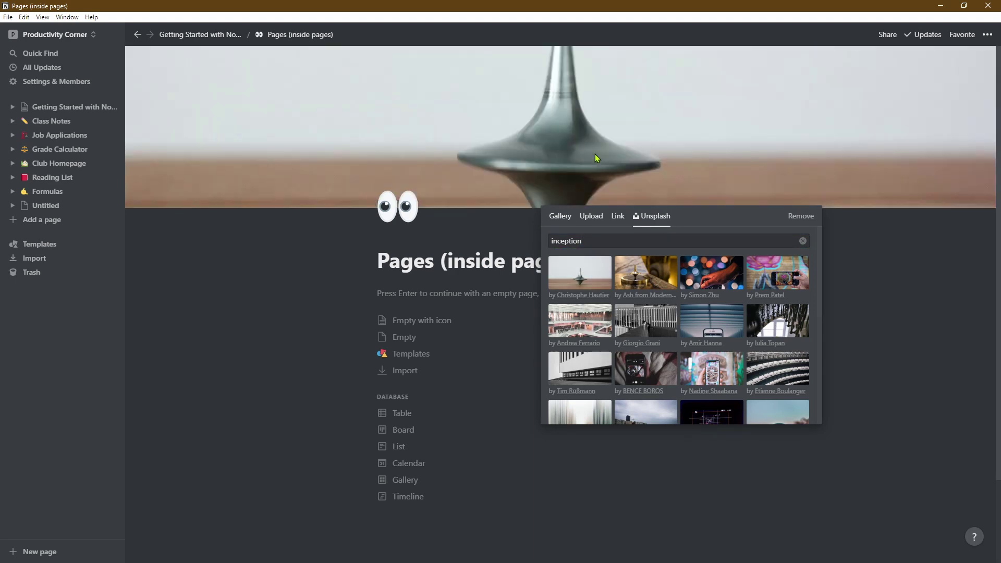
left_click(768, 184)
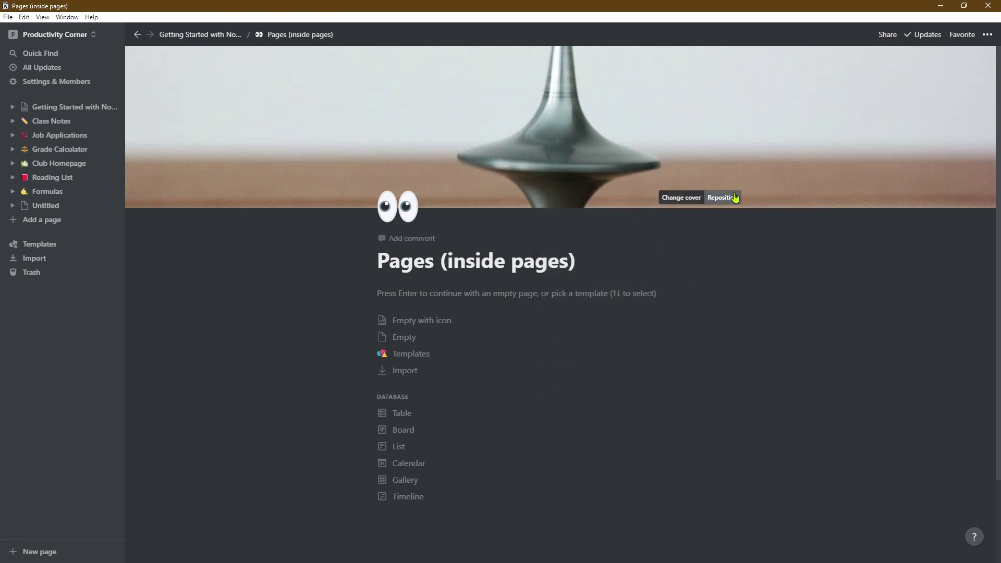
left_click(725, 197)
left_click_drag(646, 172, 633, 122)
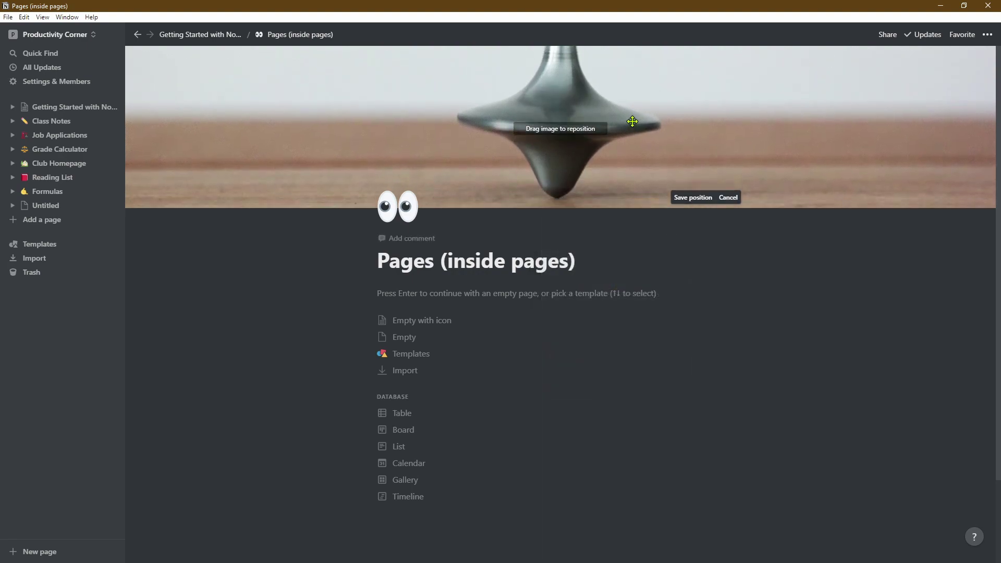
Browse the page templates and preview Roadmap, User Research Database and Design Tasks in the Design category.
left_click(435, 353)
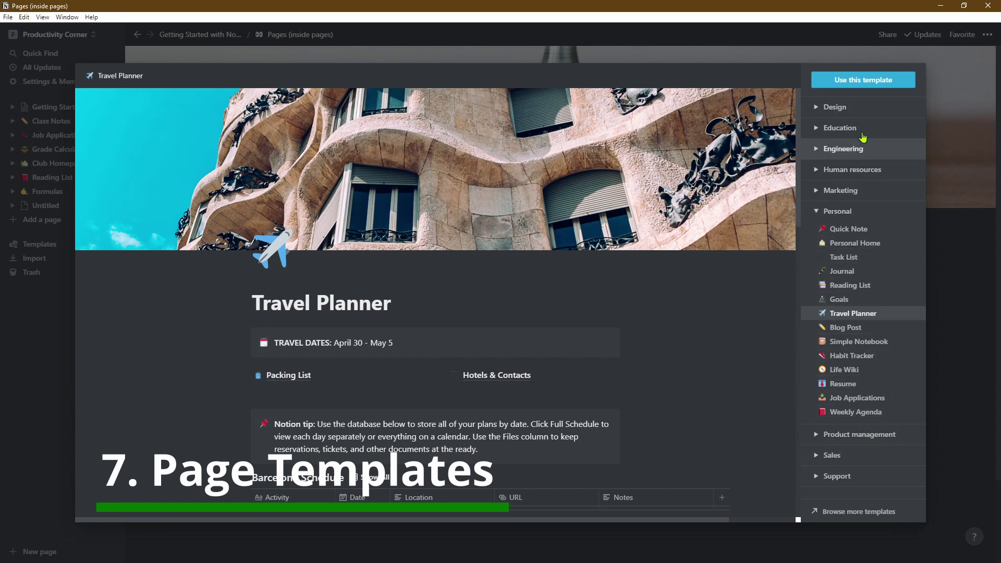
left_click(818, 107)
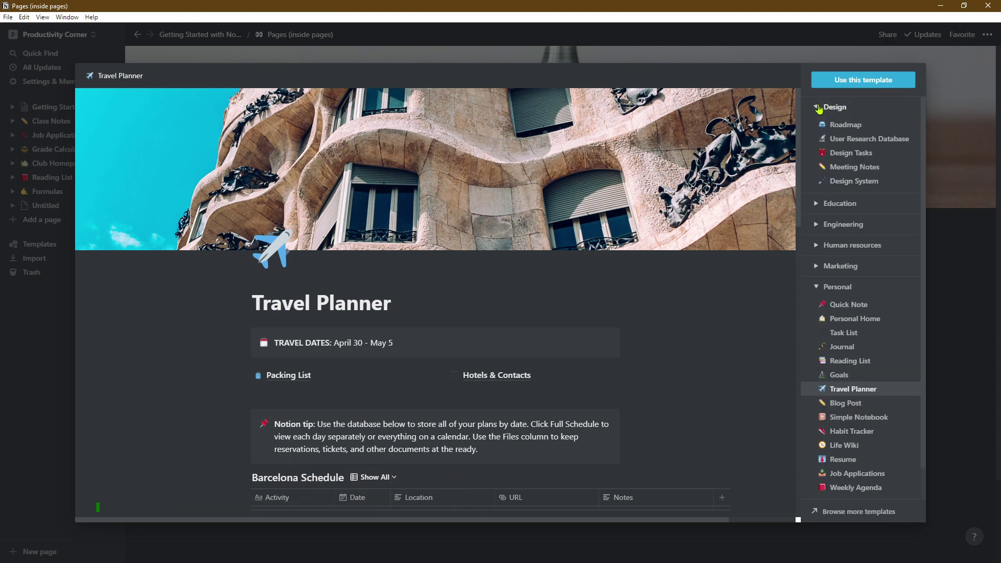
left_click(861, 125)
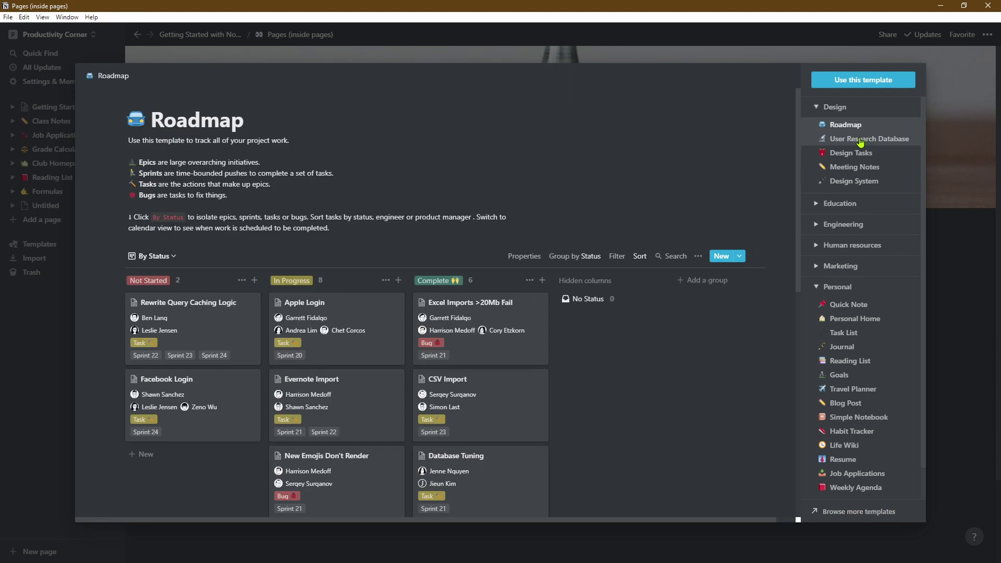
left_click(861, 141)
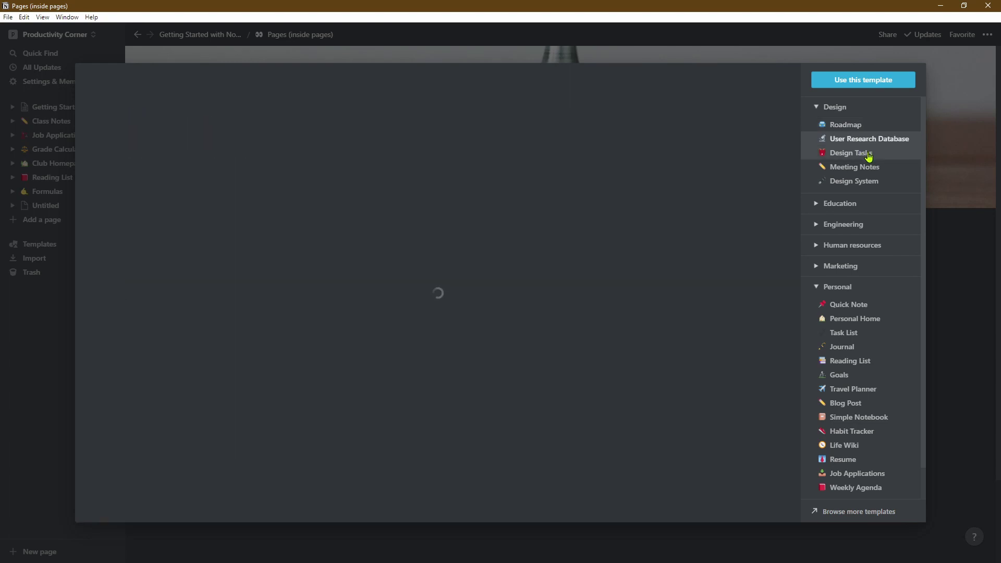
left_click(868, 154)
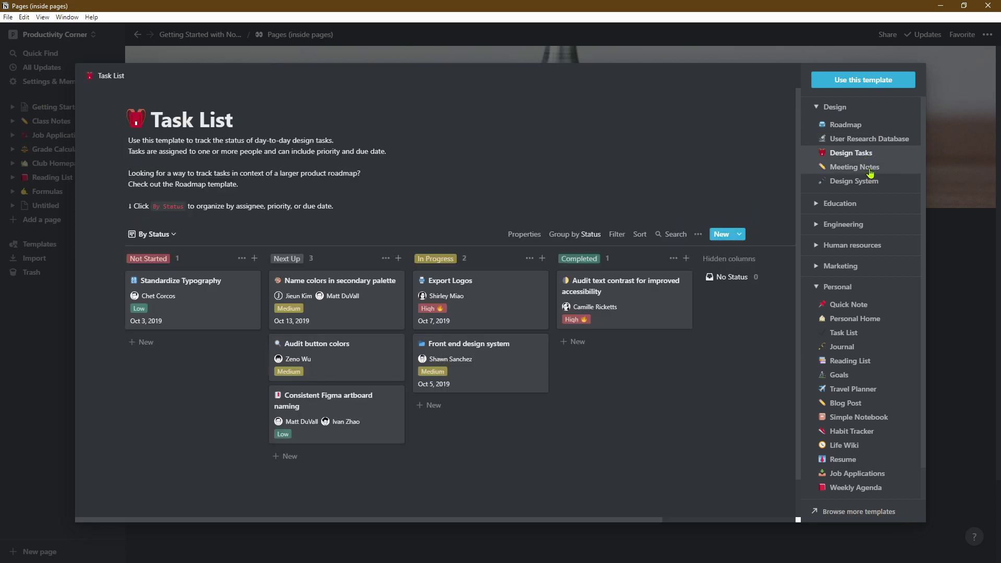
Preview the Personal CRM and Syllabus templates in the Education category, reading the Syllabus through to its end.
left_click(868, 203)
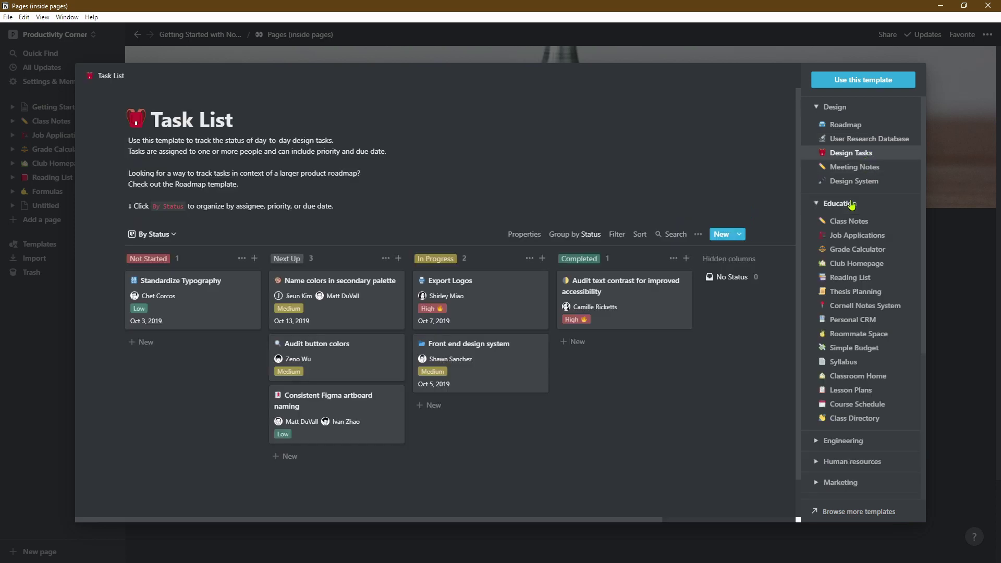
left_click(868, 320)
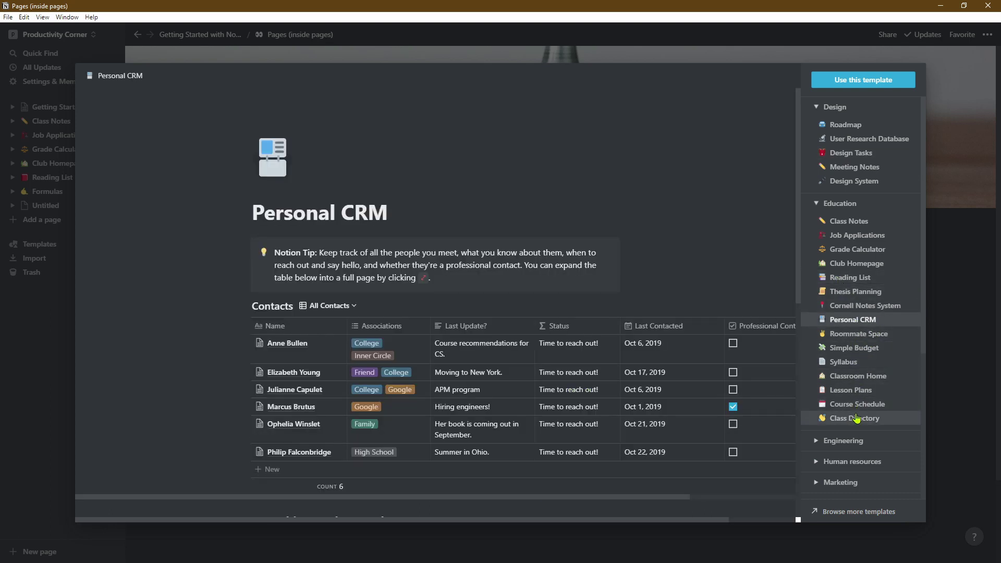
left_click(856, 365)
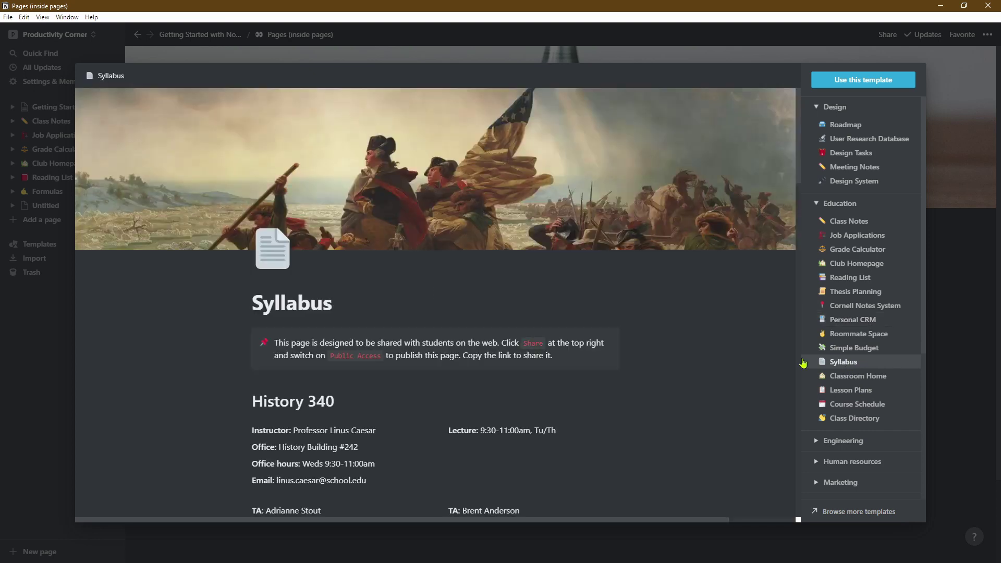
scroll(714, 360, "down", 8)
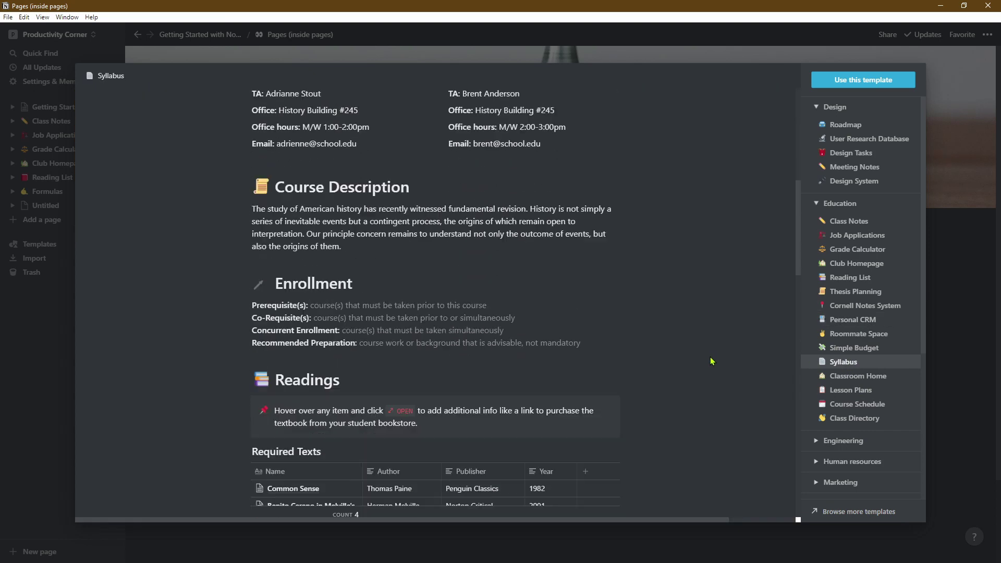
scroll(712, 361, "down", 8)
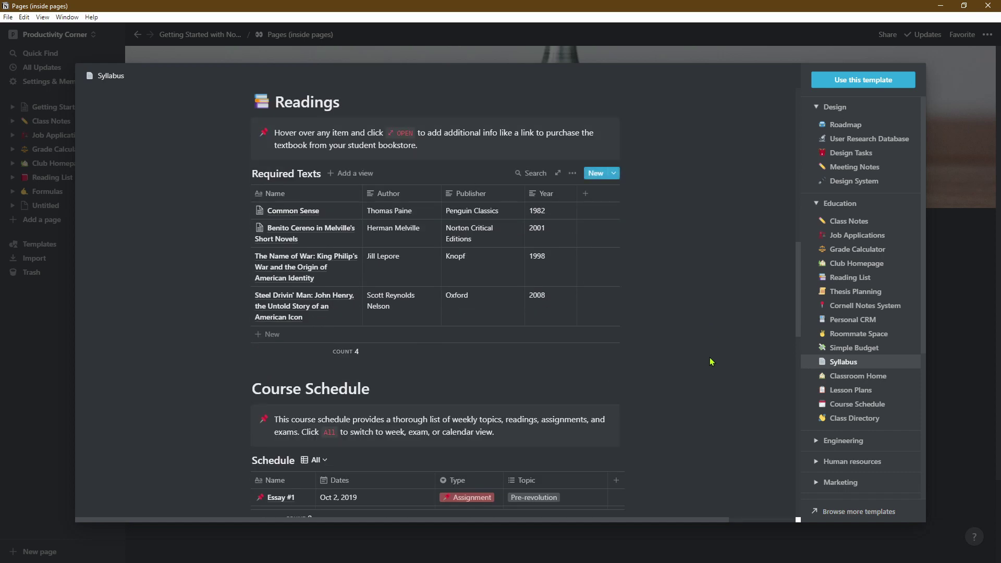
scroll(710, 360, "down", 10)
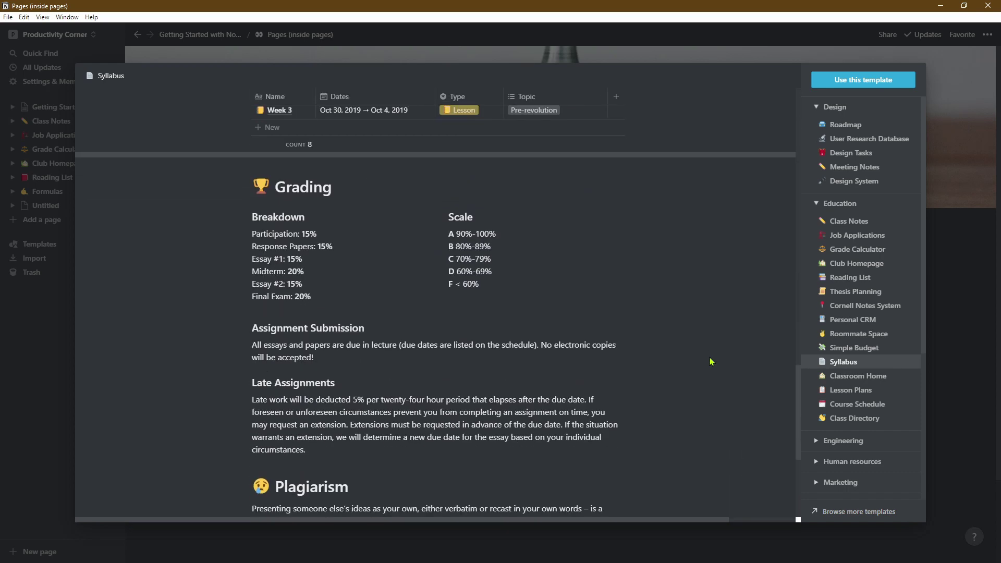
scroll(710, 361, "down", 2)
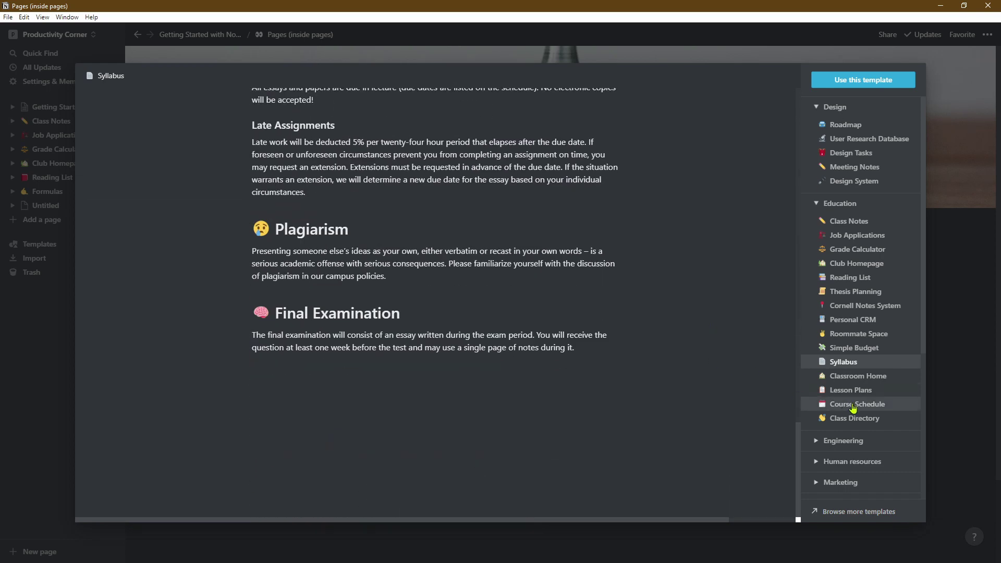
Expand the Engineering template category and preview its Docs template.
scroll(859, 417, "down", 3)
scroll(860, 420, "down", 3)
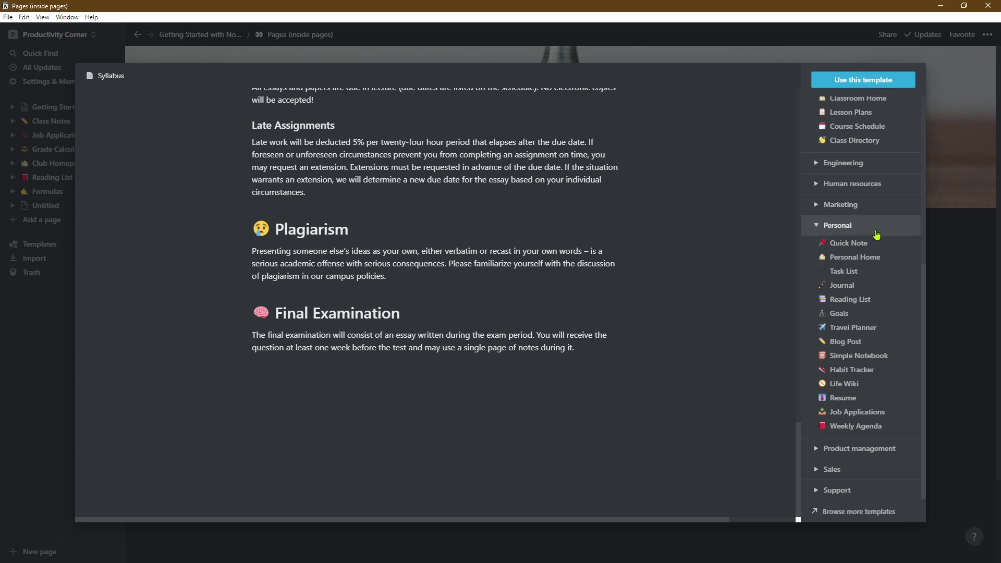
left_click(865, 166)
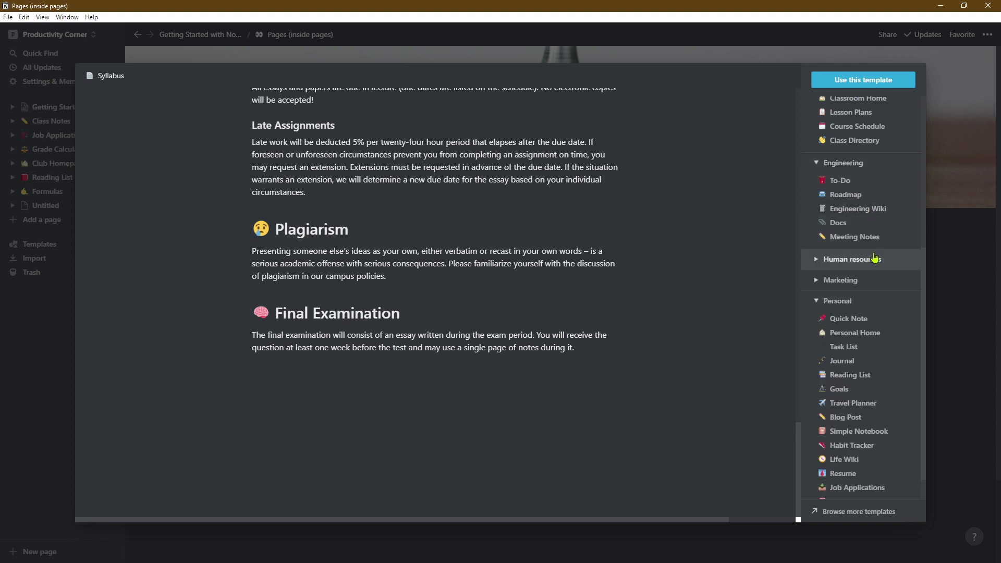
left_click(867, 224)
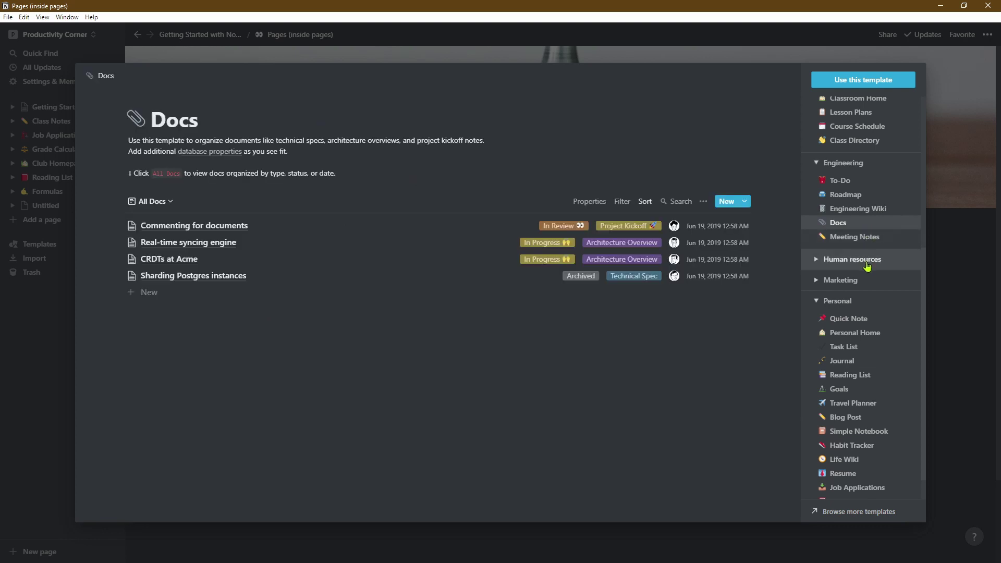
Preview the Meeting Notes and Brand Assets templates in the Marketing category, and the Personal Home template.
left_click(865, 281)
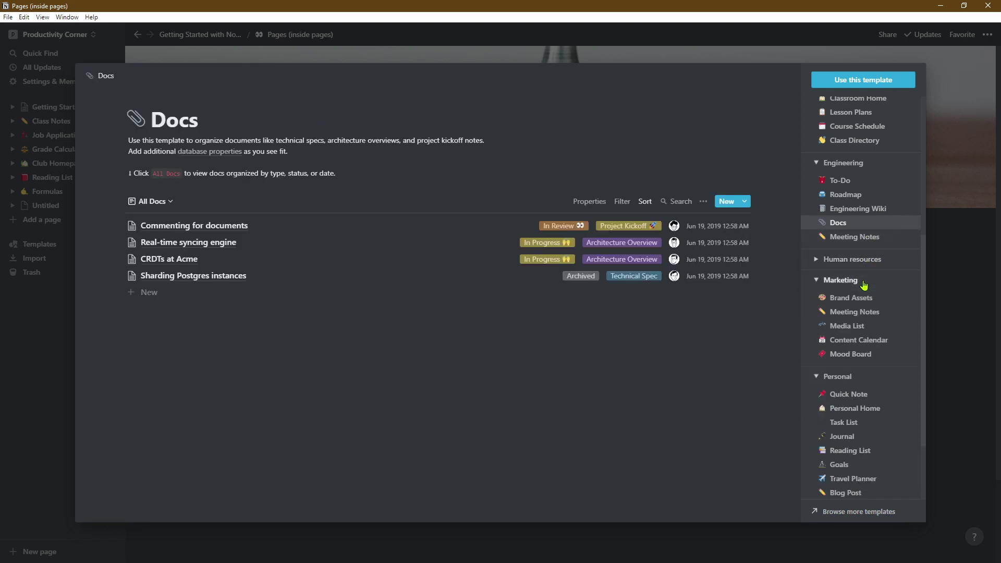
left_click(869, 313)
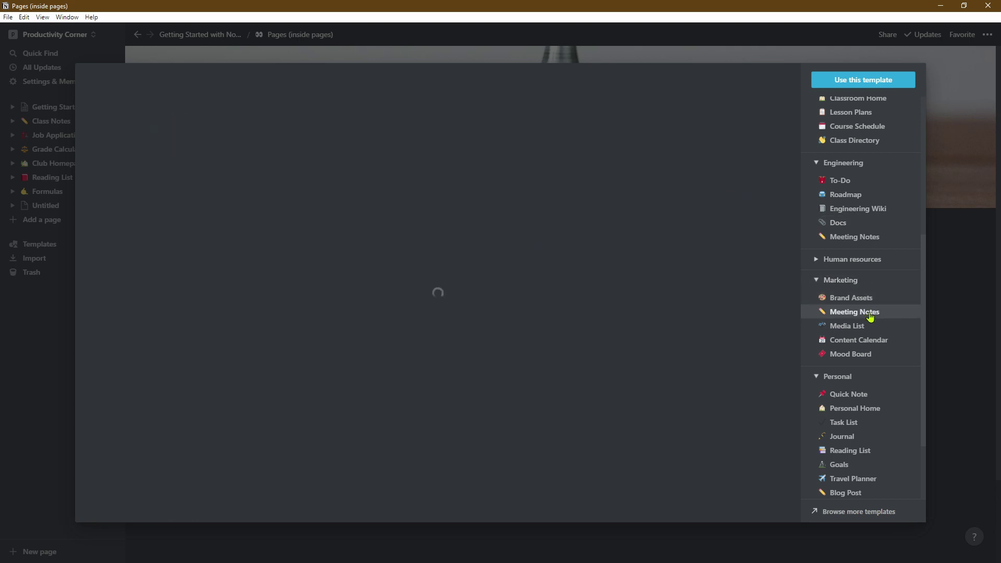
left_click(867, 299)
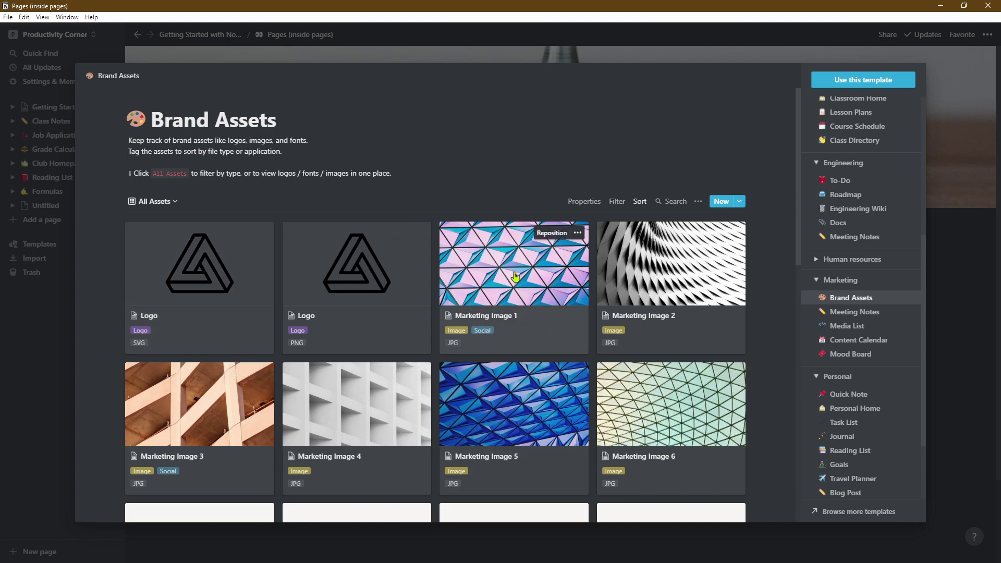
scroll(652, 313, "down", 10)
left_click(824, 407)
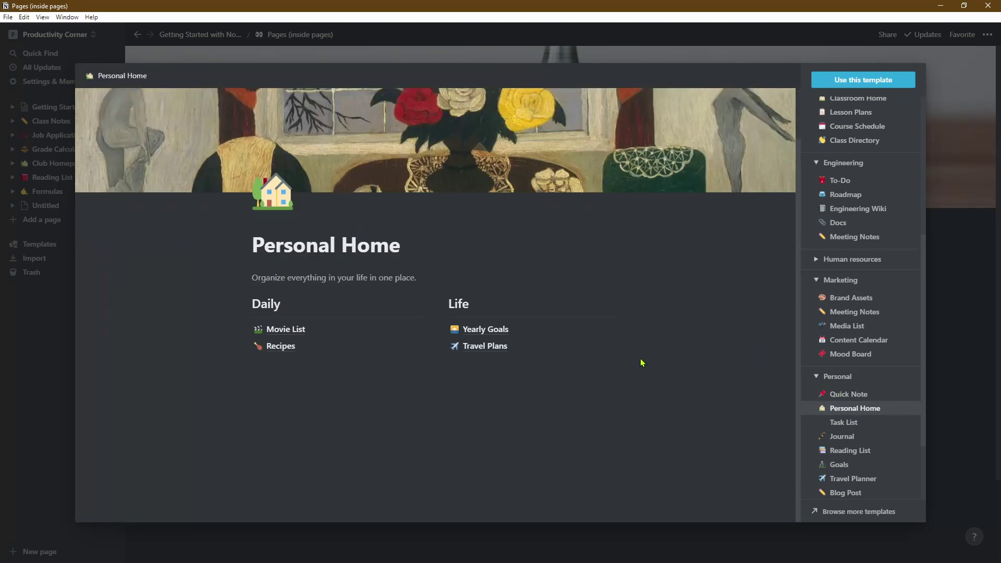
Preview the Life Wiki template in the Personal category, reading from its cover to the weekly to-do section.
scroll(860, 339, "down", 3)
left_click(855, 297)
left_click(866, 400)
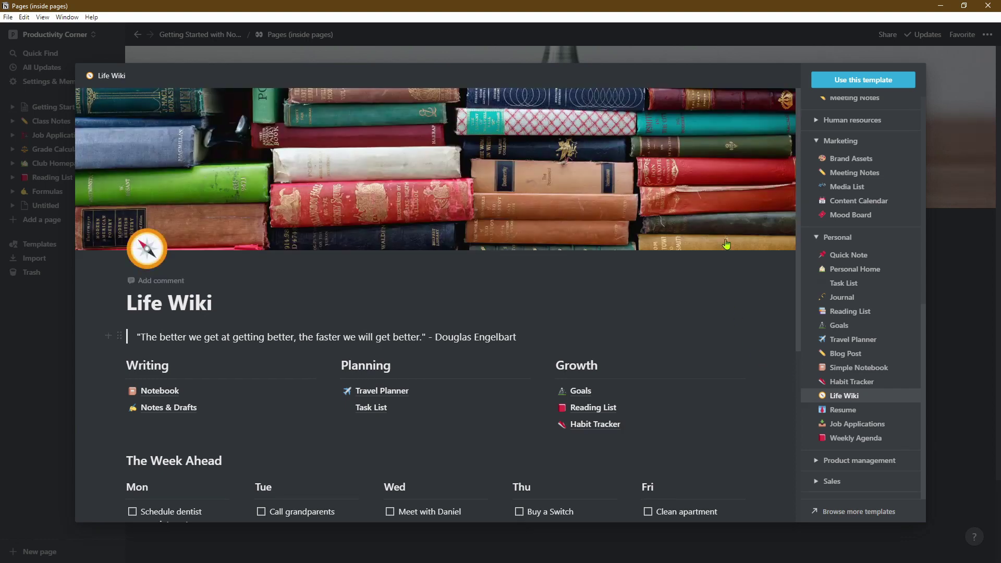
scroll(732, 231, "down", 3)
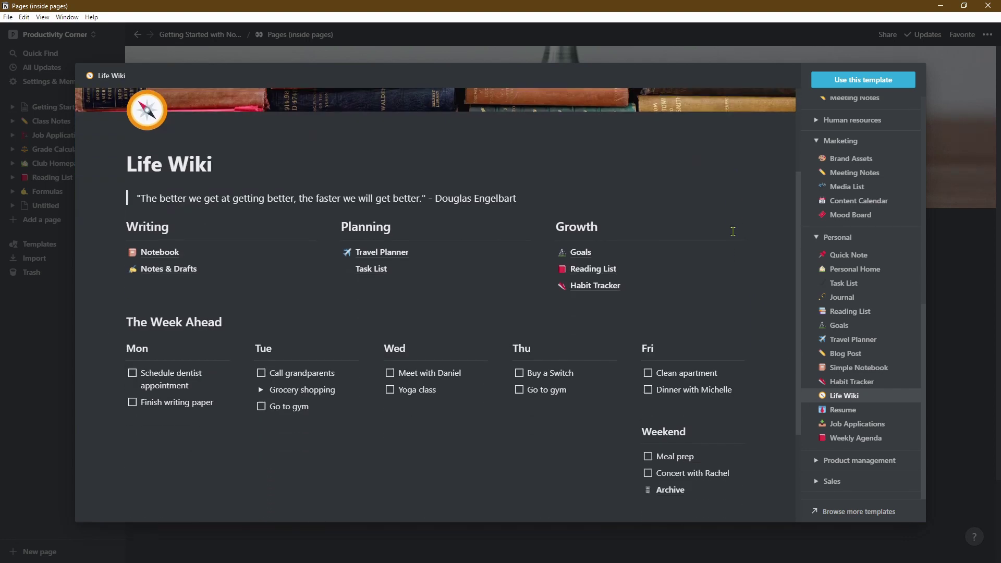
scroll(733, 231, "down", 3)
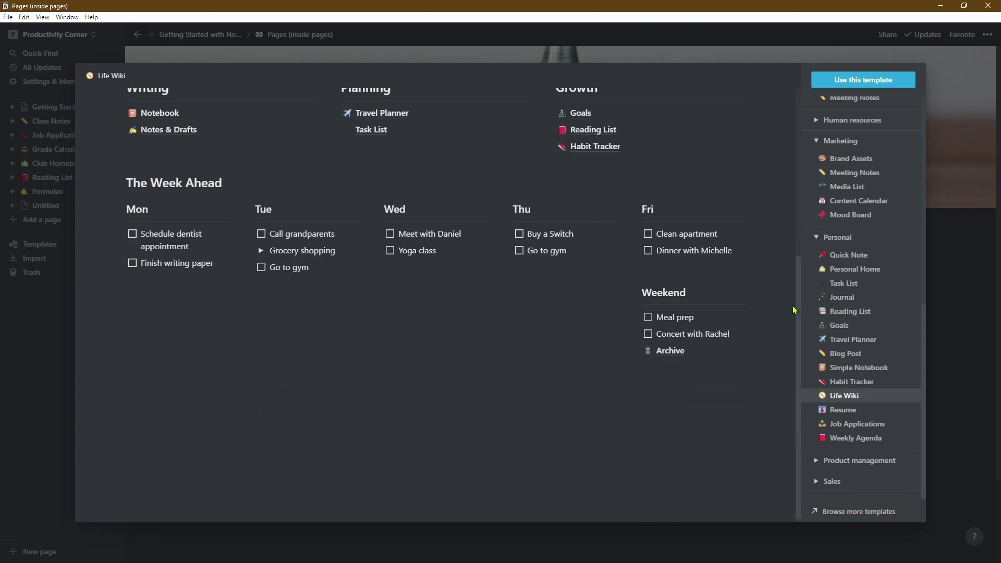
left_click_drag(795, 310, 798, 268)
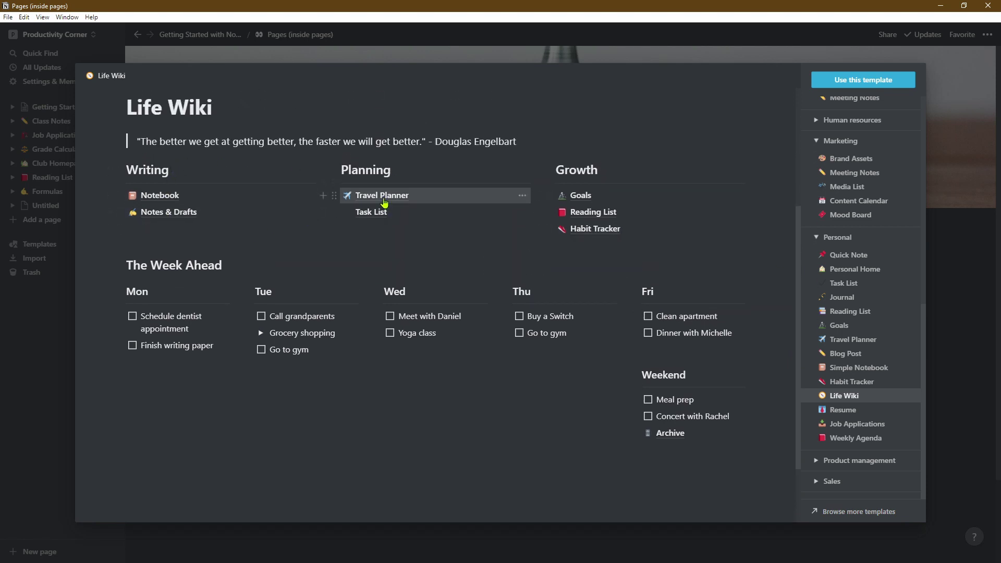
Read the Travel Planner subpage inside the Life Wiki preview through to its map, and return to the Life Wiki page.
left_click(384, 202)
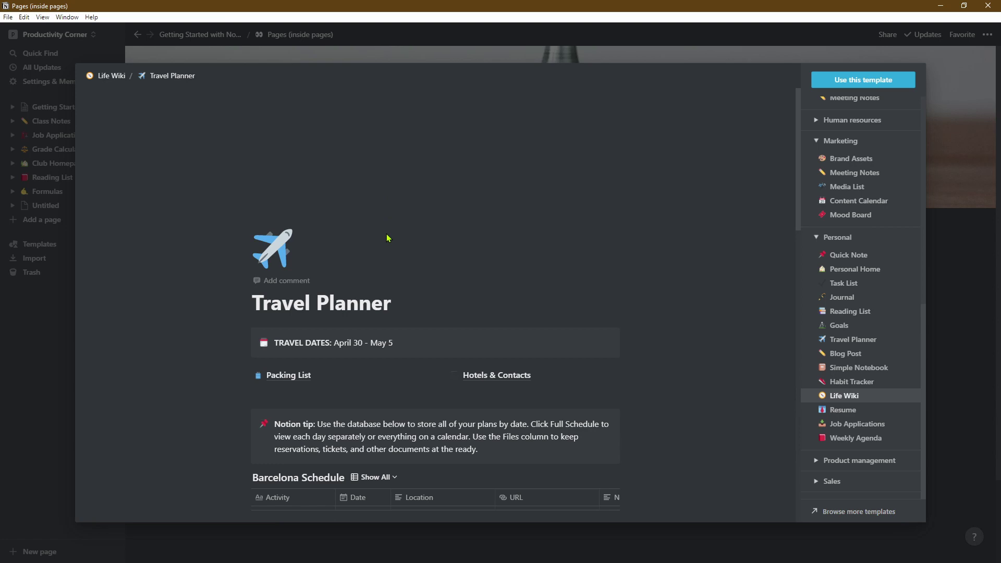
scroll(386, 241, "down", 3)
scroll(384, 243, "down", 3)
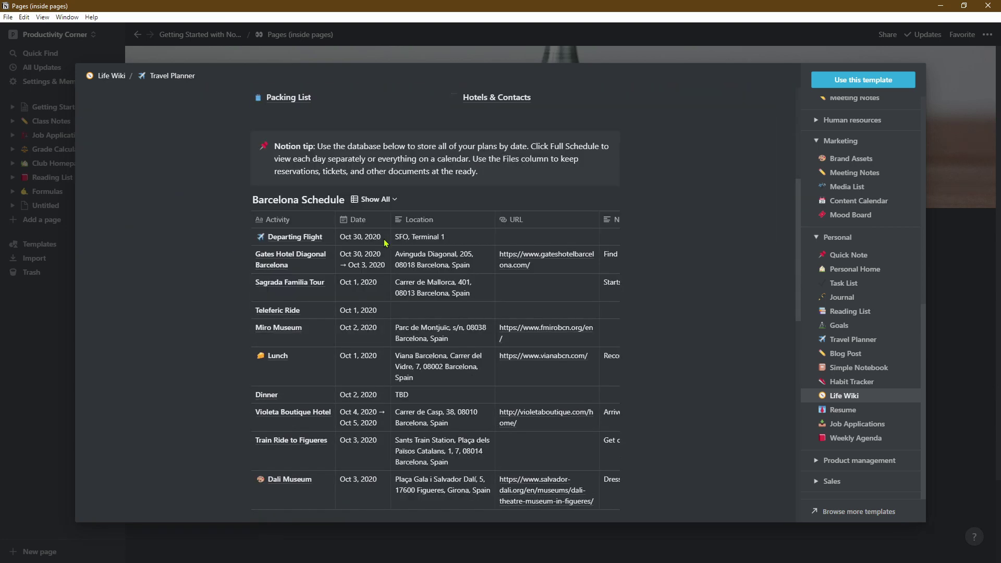
scroll(385, 243, "down", 8)
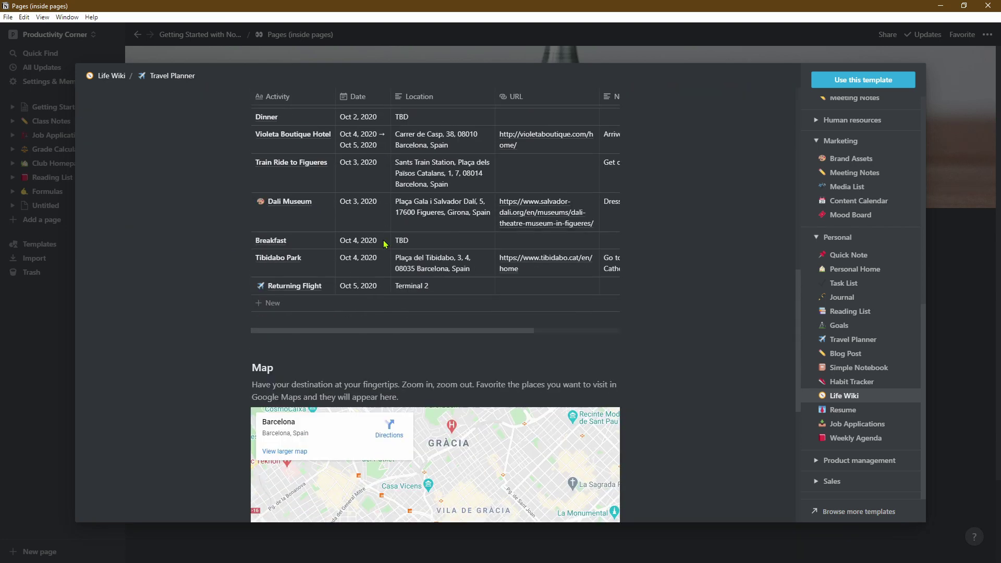
scroll(383, 241, "down", 3)
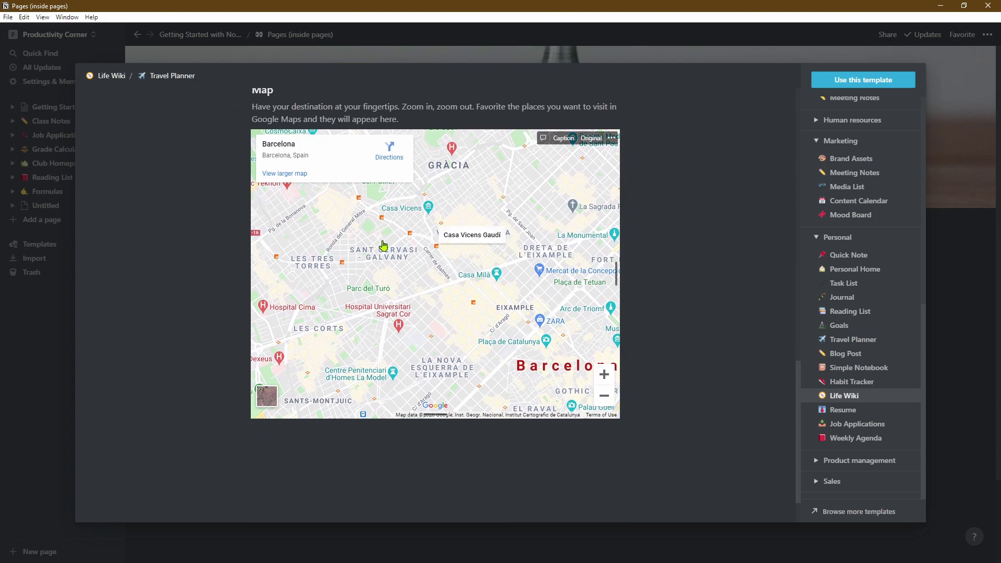
scroll(383, 244, "up", 15)
left_click(112, 76)
scroll(313, 260, "down", 3)
Preview the Goals, Habit Tracker, Weekly Agenda, Blog Post, Personal Home and Simple Notebook templates in the Personal category.
left_click(861, 329)
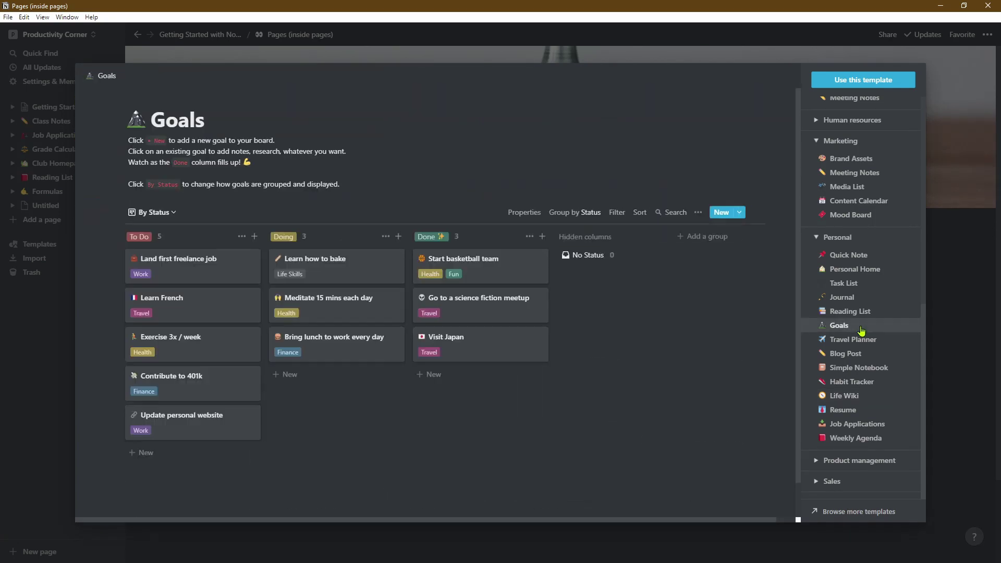
left_click(859, 382)
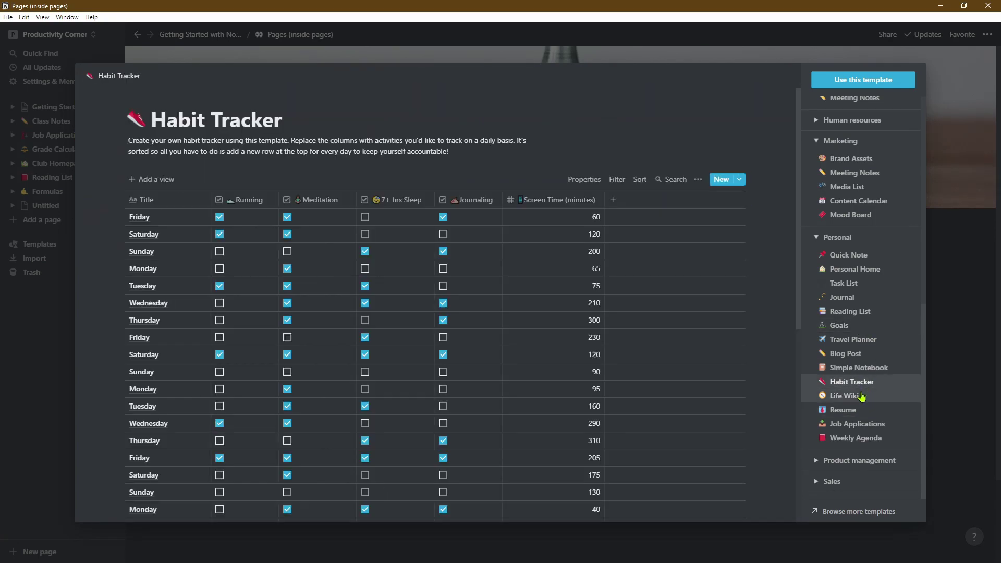
left_click(861, 438)
left_click(869, 354)
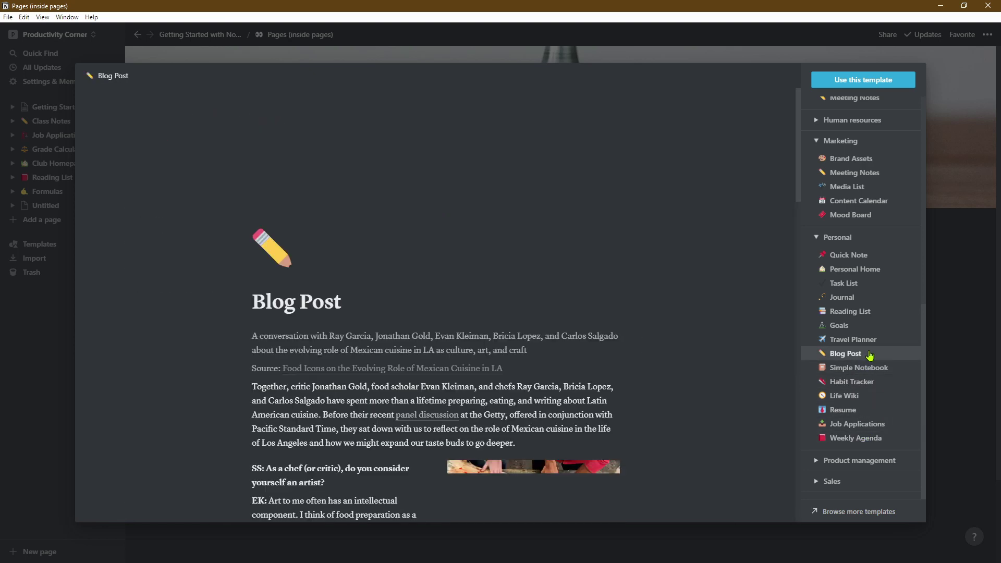
left_click(878, 270)
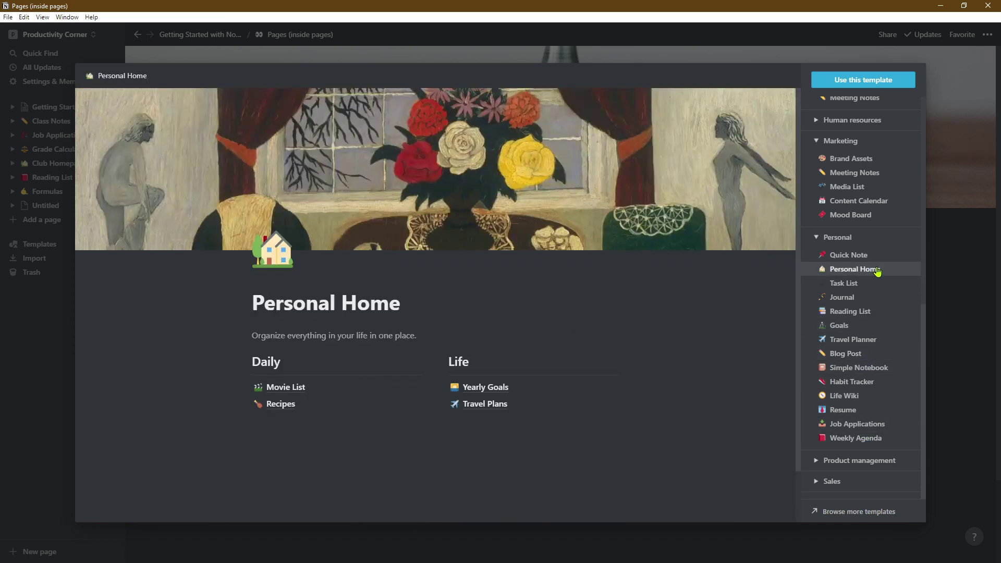
left_click(858, 368)
Apply the Life Wiki template to the current subpage and look over the resulting page.
left_click(844, 395)
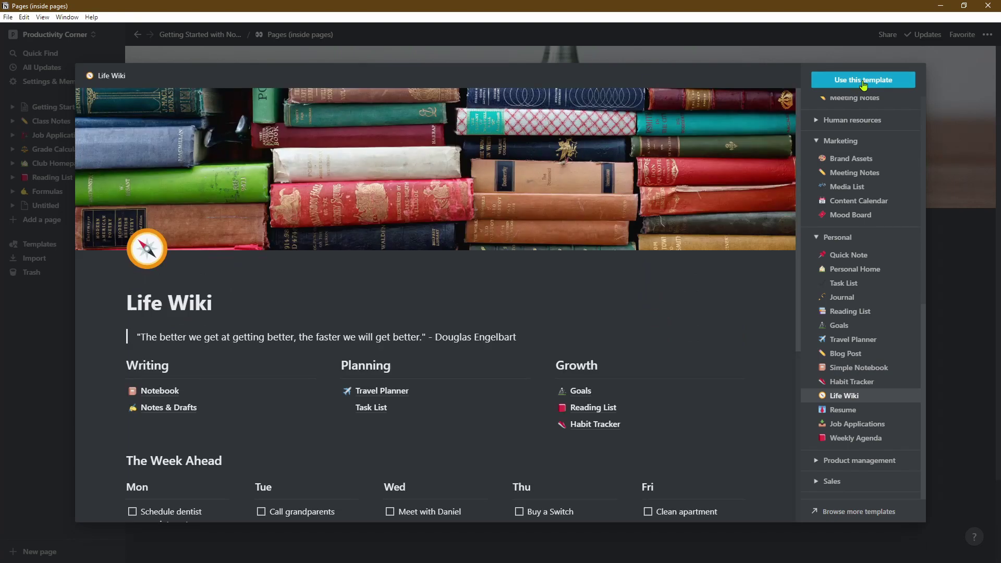
left_click(863, 82)
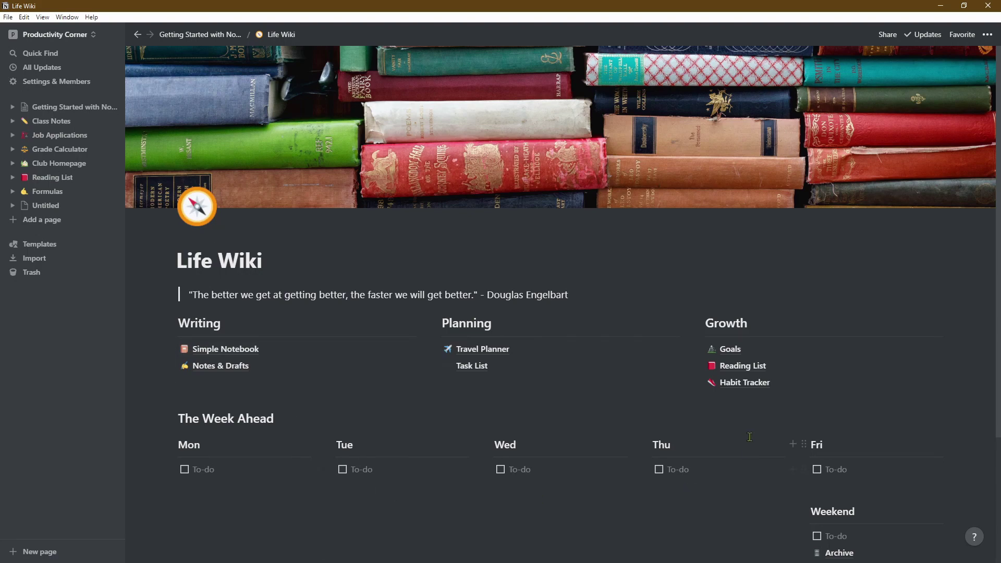
scroll(749, 437, "down", 3)
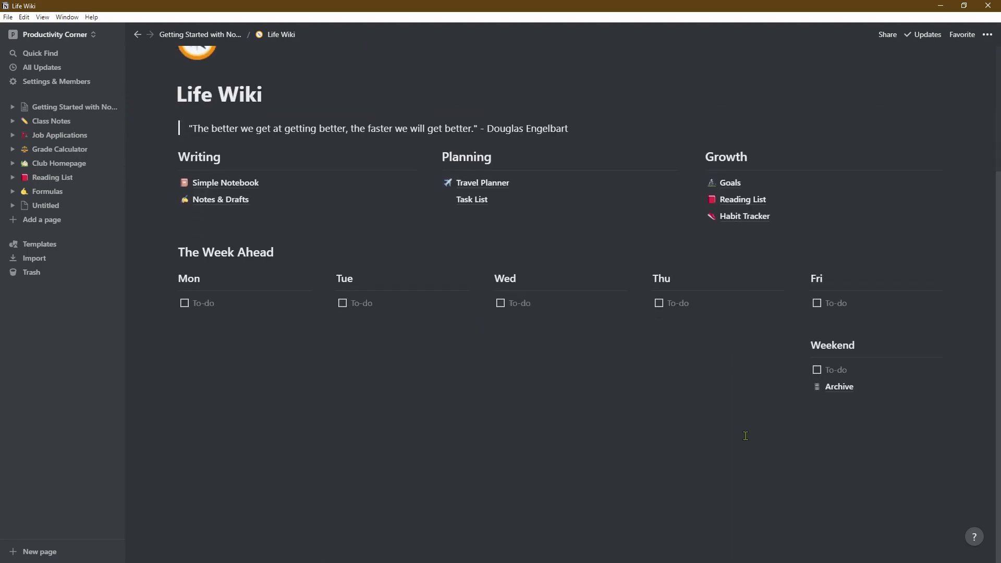
scroll(746, 436, "up", 3)
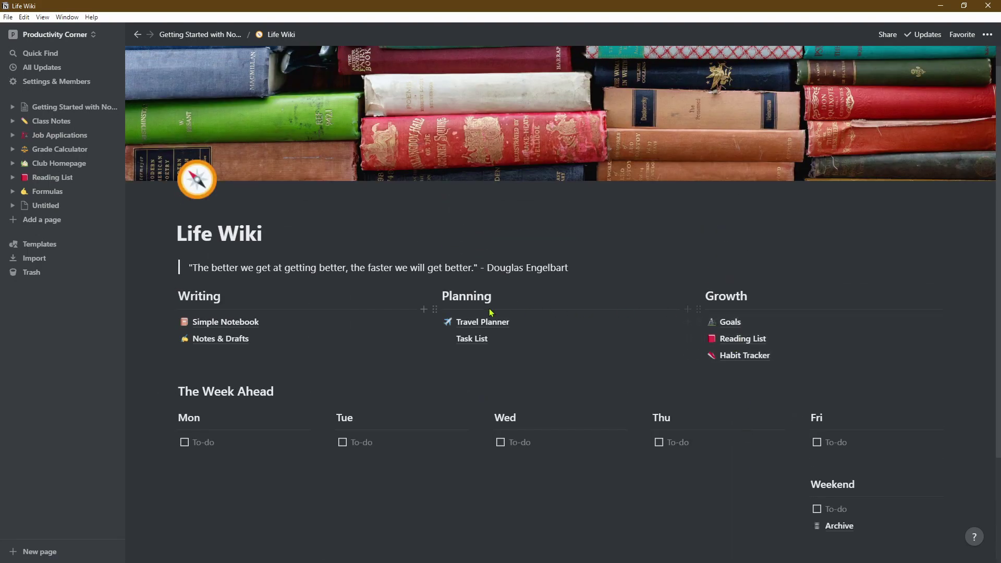
Open the new page's Travel Planner subpage and look through its schedule table and map.
left_click(463, 323)
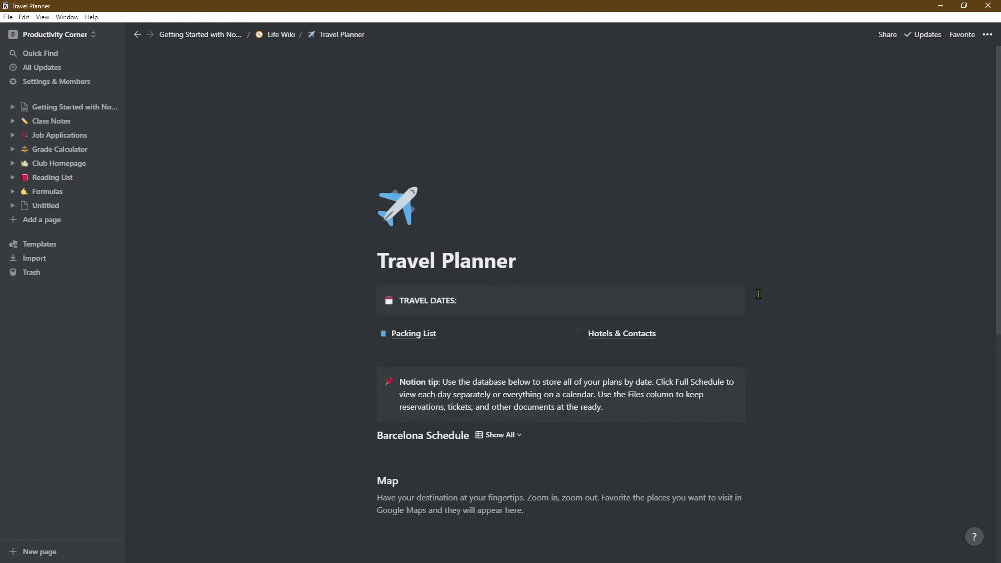
scroll(822, 384, "down", 3)
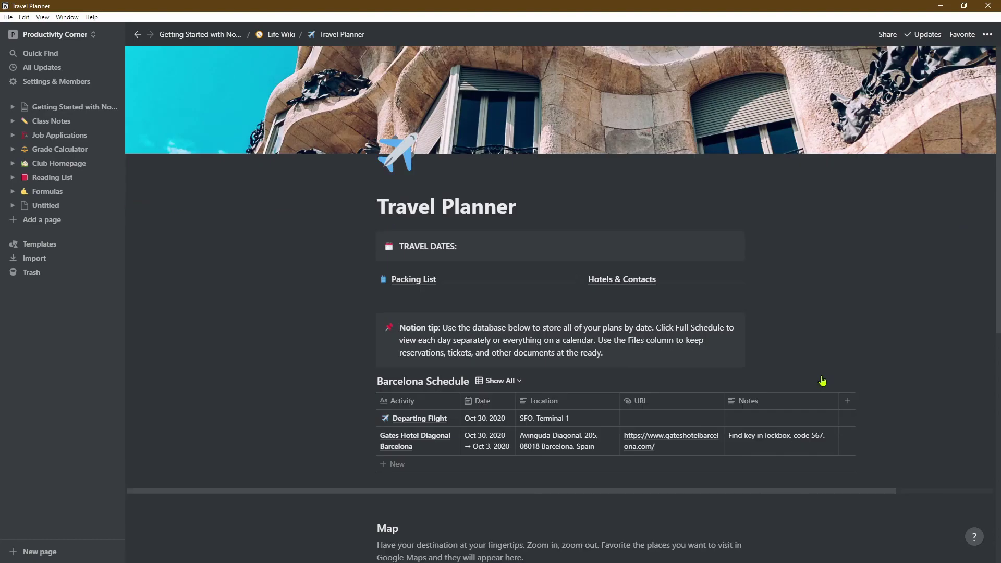
scroll(837, 377, "down", 7)
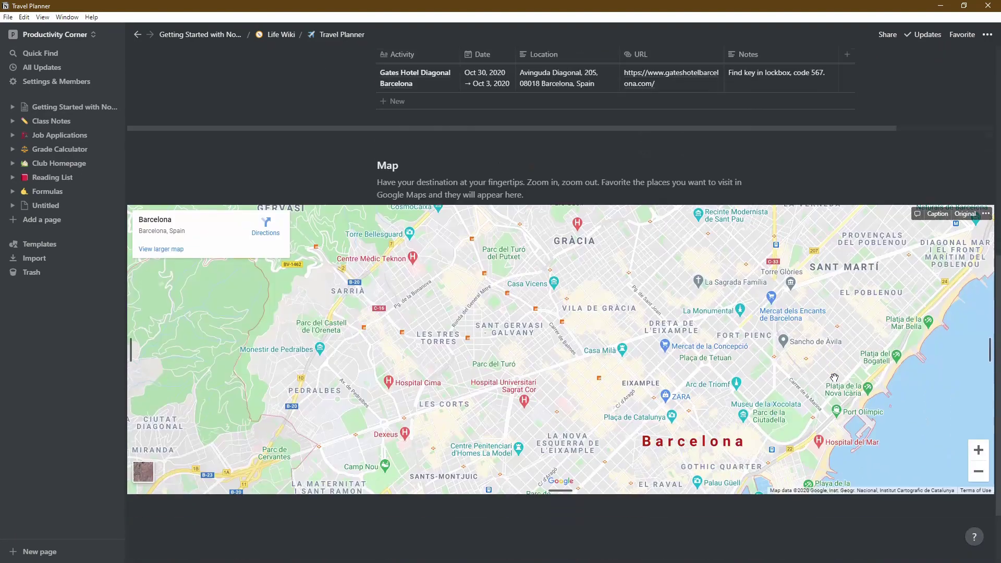
scroll(832, 384, "up", 10)
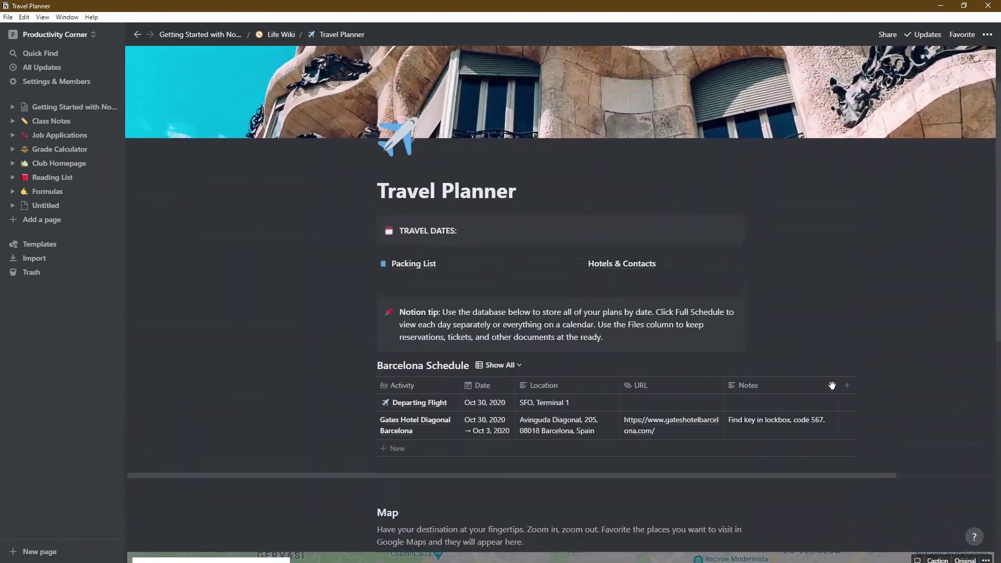
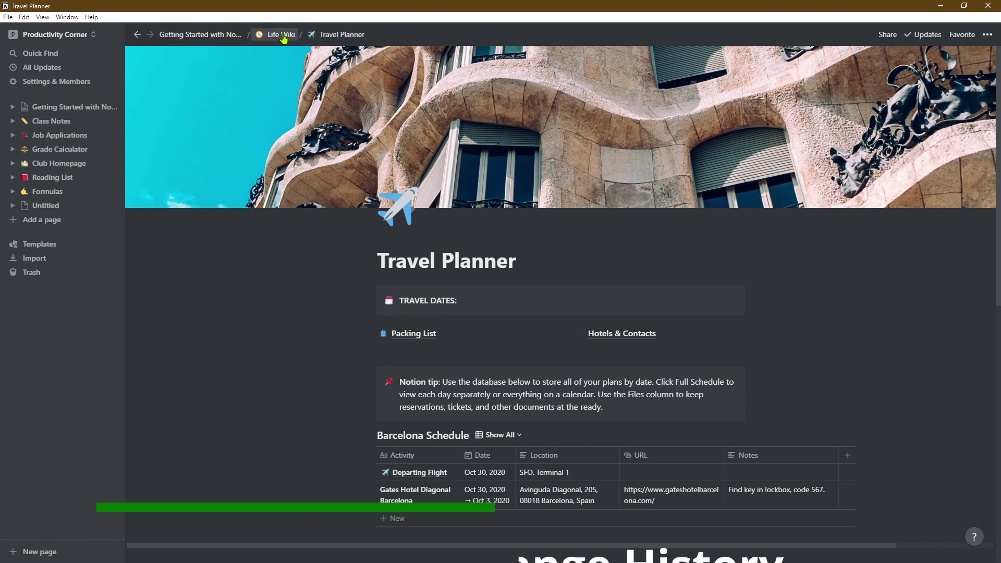
Go back through Life Wiki to the Getting Started with Notion page and find its list of block subpages.
left_click(282, 35)
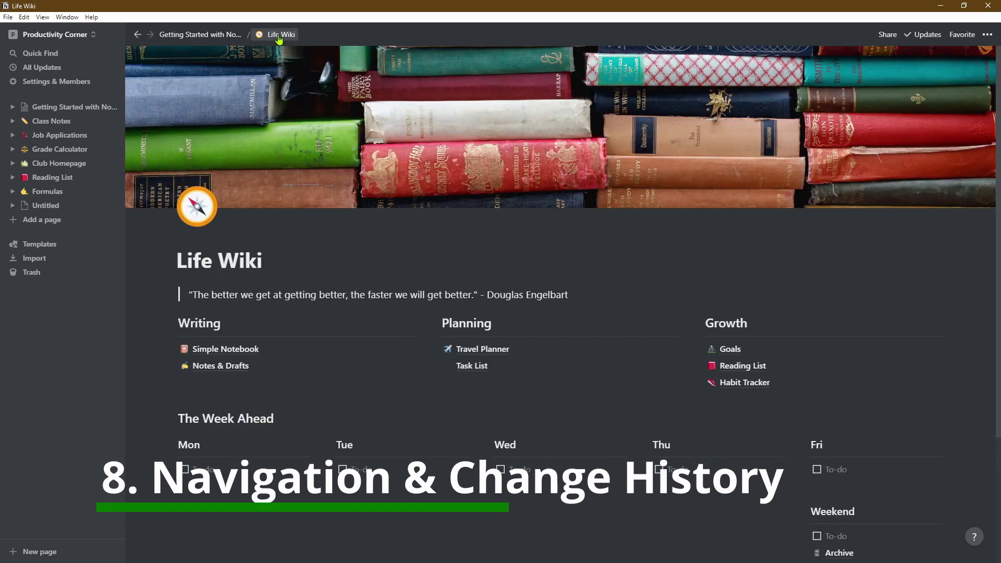
left_click(223, 35)
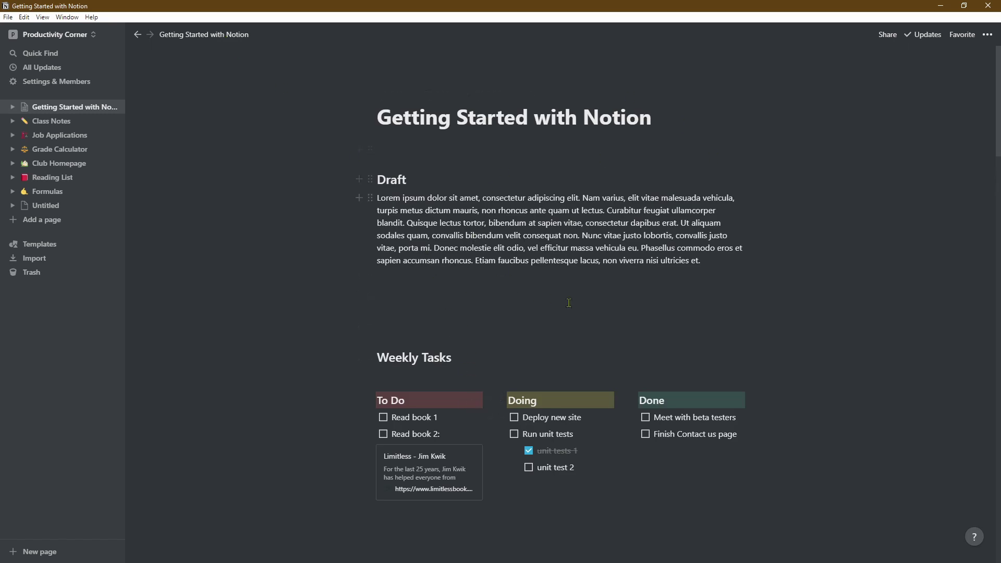
scroll(568, 302, "down", 10)
scroll(626, 312, "down", 20)
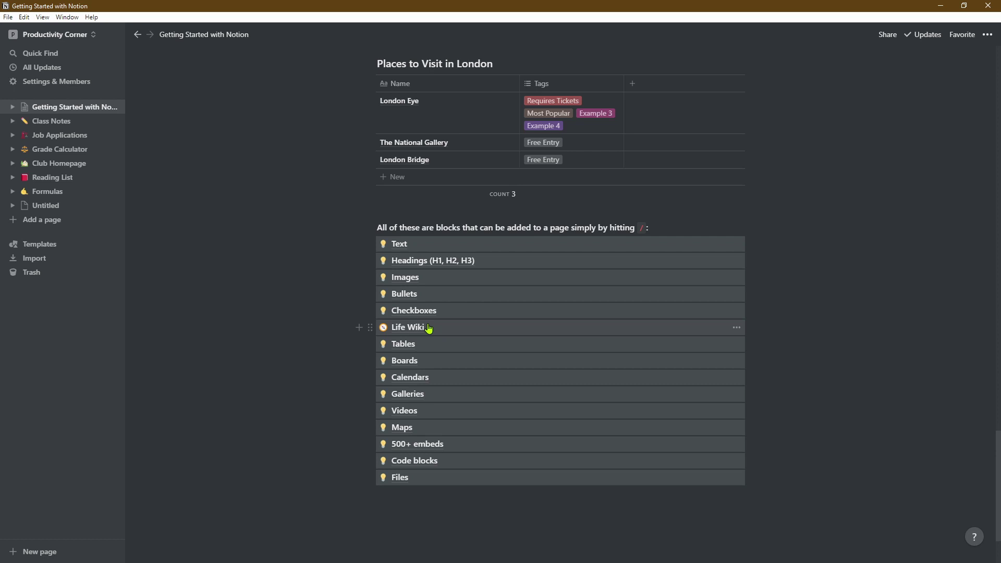
Try the Mono font style on the Getting Started with Notion page, and set the style to Serif.
left_click(987, 35)
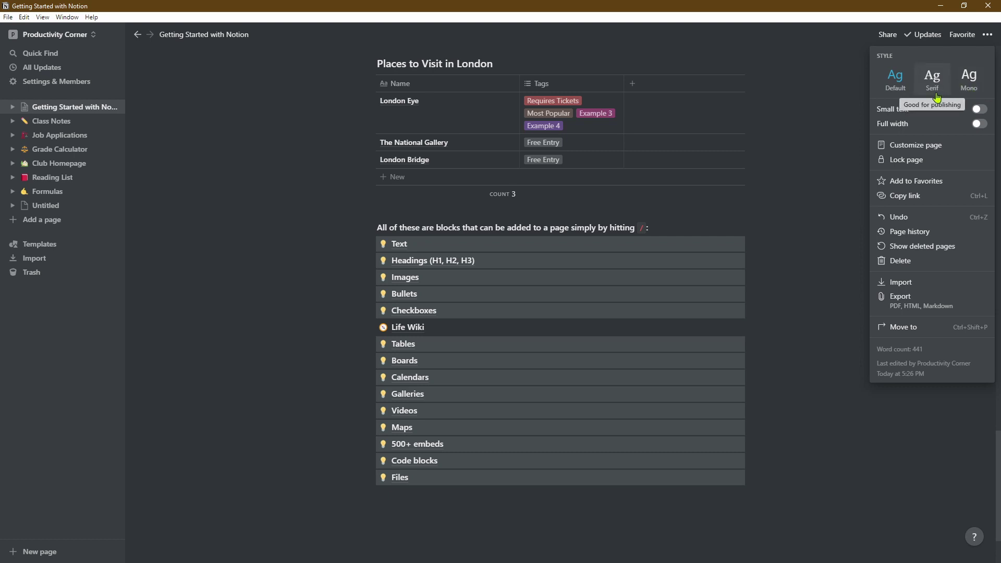
left_click(968, 88)
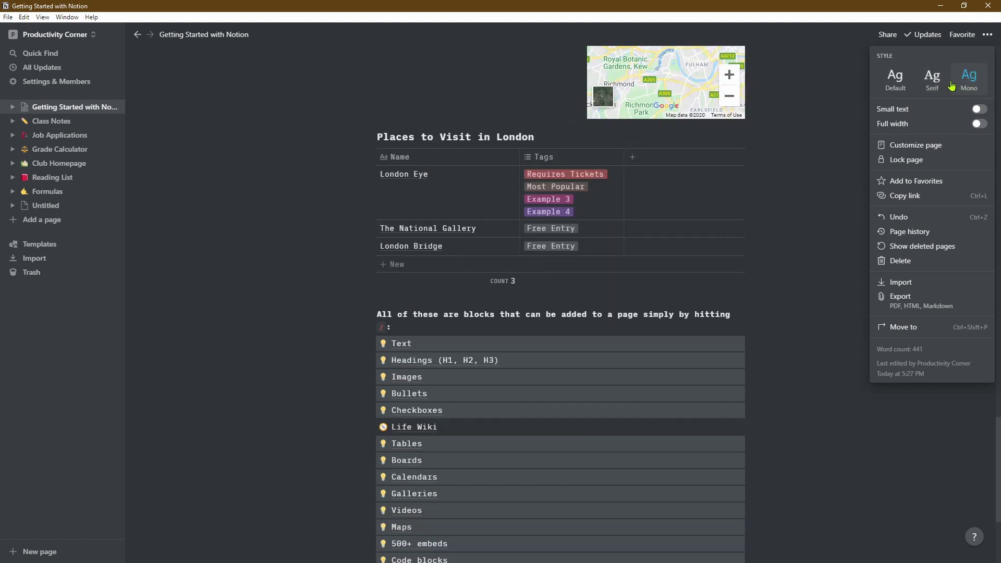
left_click(923, 84)
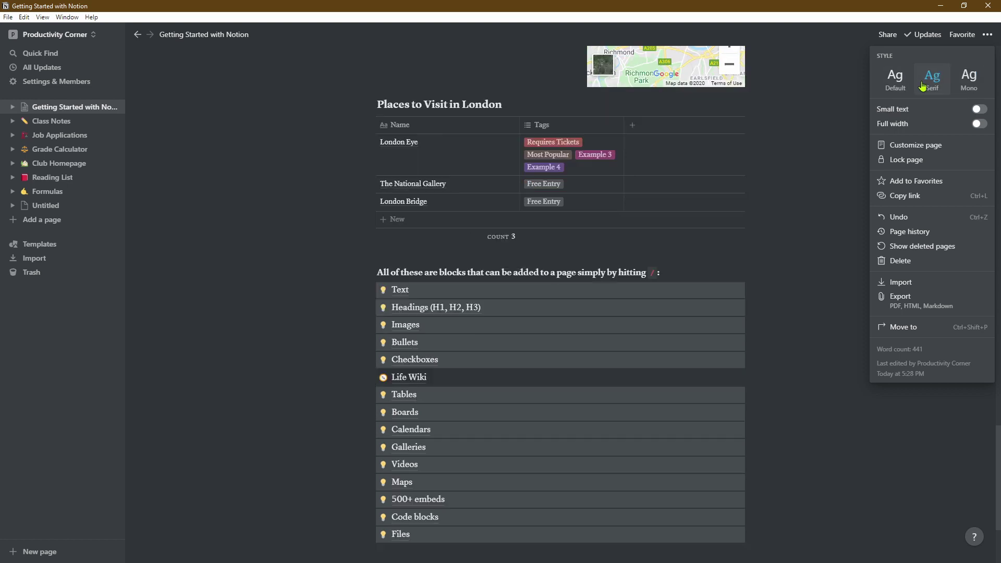
Try the small text and full width options on the page, switching each one back off.
left_click(981, 110)
left_click(982, 110)
left_click(976, 125)
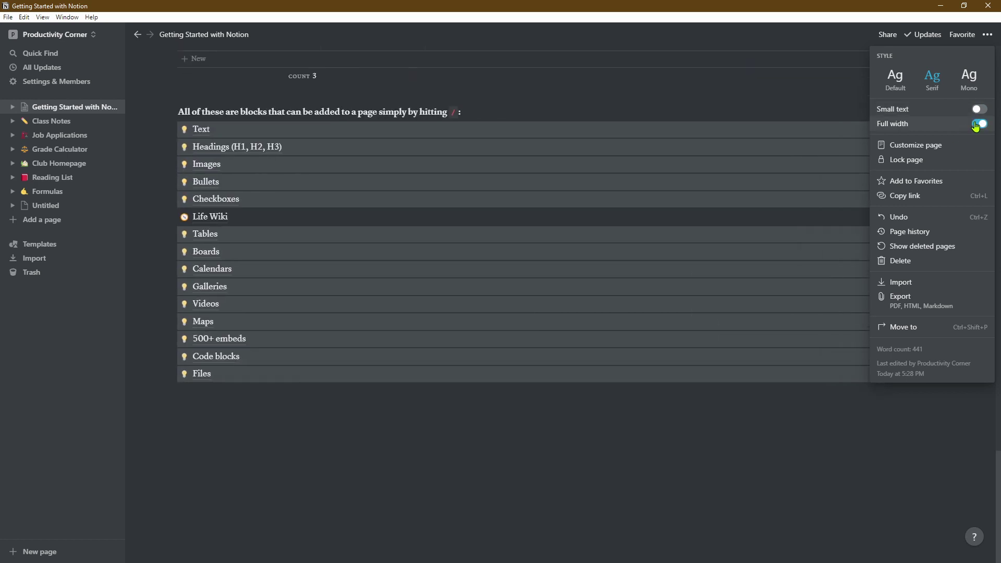
left_click(975, 125)
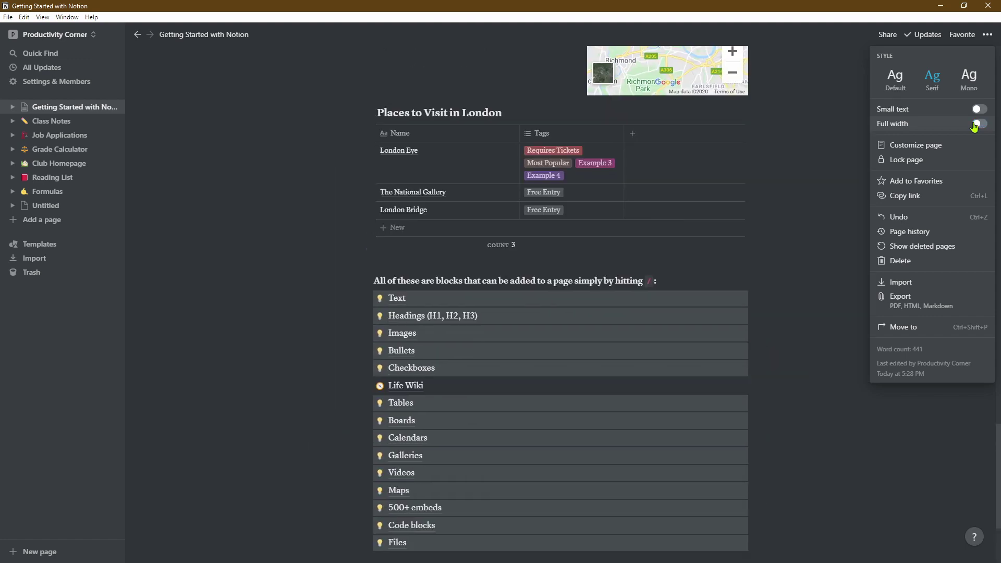
left_click(831, 224)
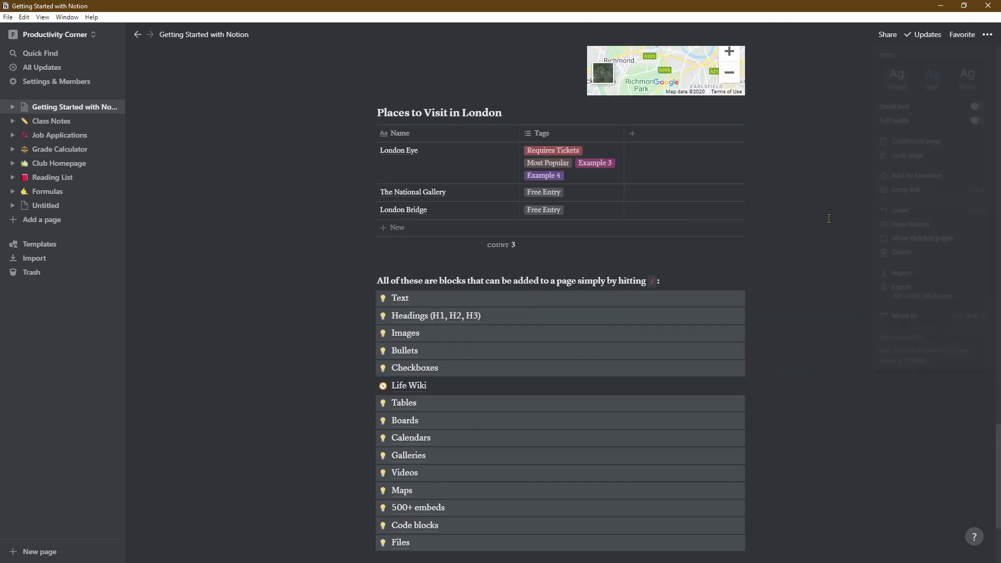
Examine the page history of Getting Started with Notion and close it without restoring a version.
scroll(830, 224, "up", 20)
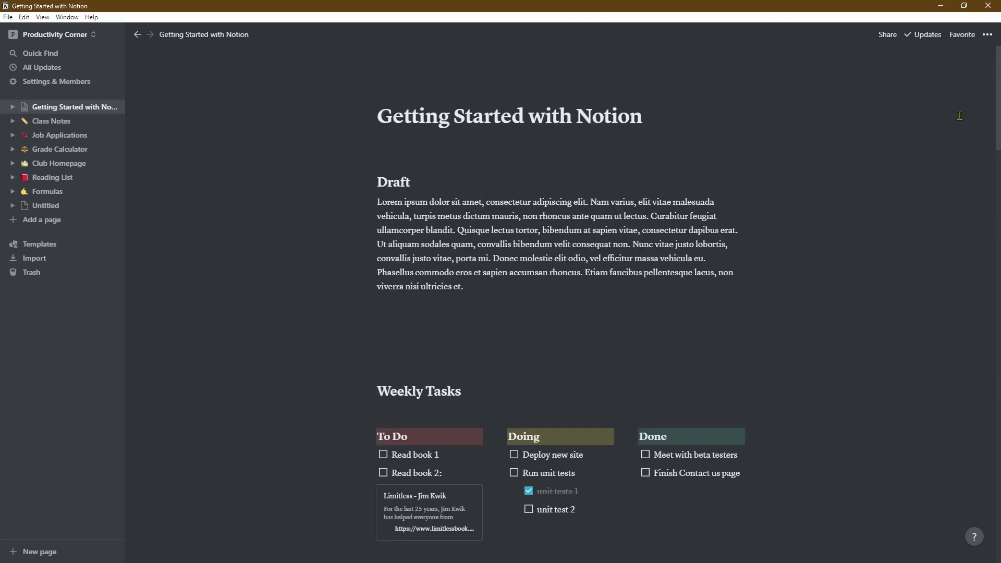
left_click(988, 35)
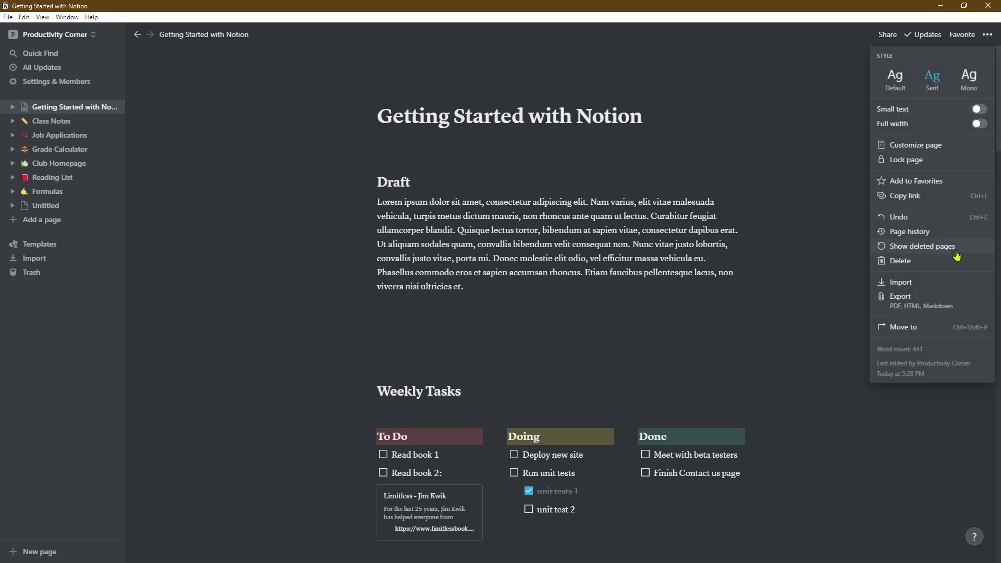
left_click(950, 233)
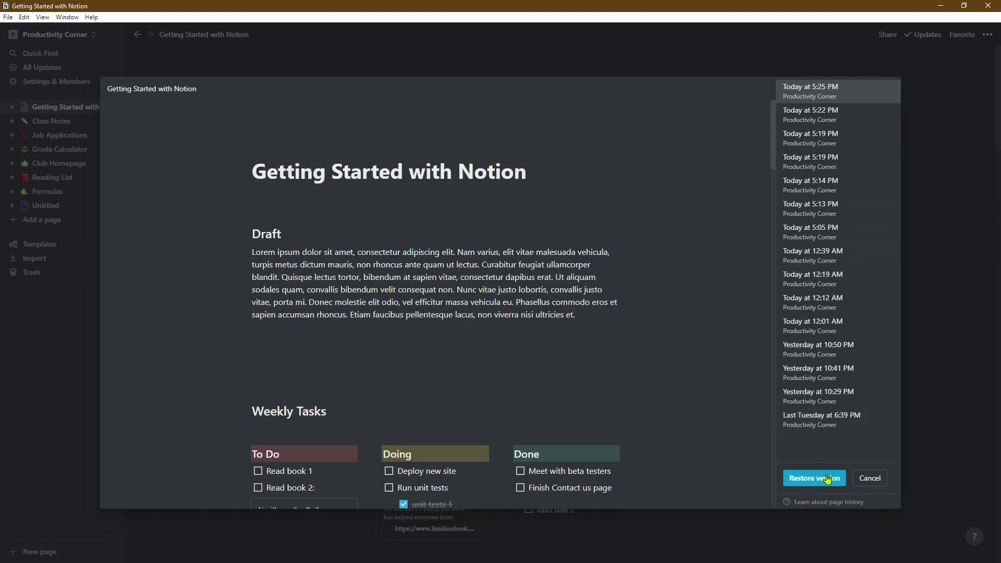
left_click(869, 478)
Return to the list of block subpages at the end of the Getting Started with Notion page.
scroll(678, 417, "down", 10)
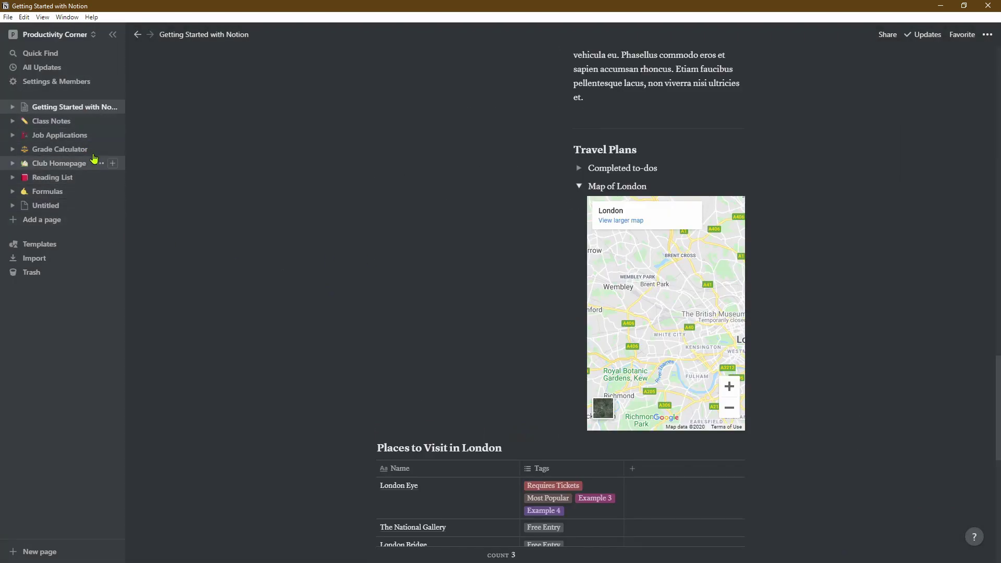
scroll(338, 373, "down", 1)
scroll(338, 373, "down", 7)
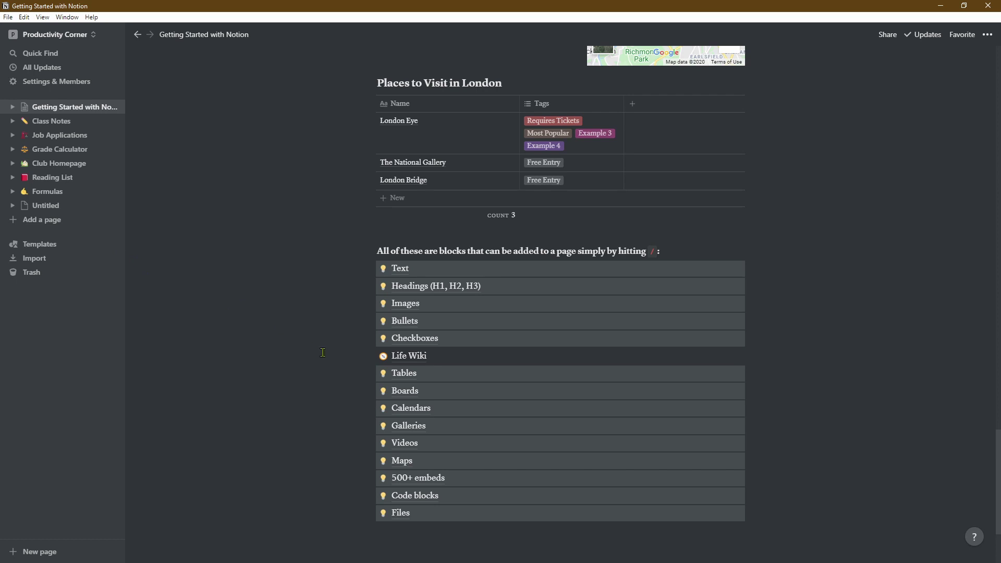
Open the Life Wiki subpage and add it to the favorites.
left_click(409, 359)
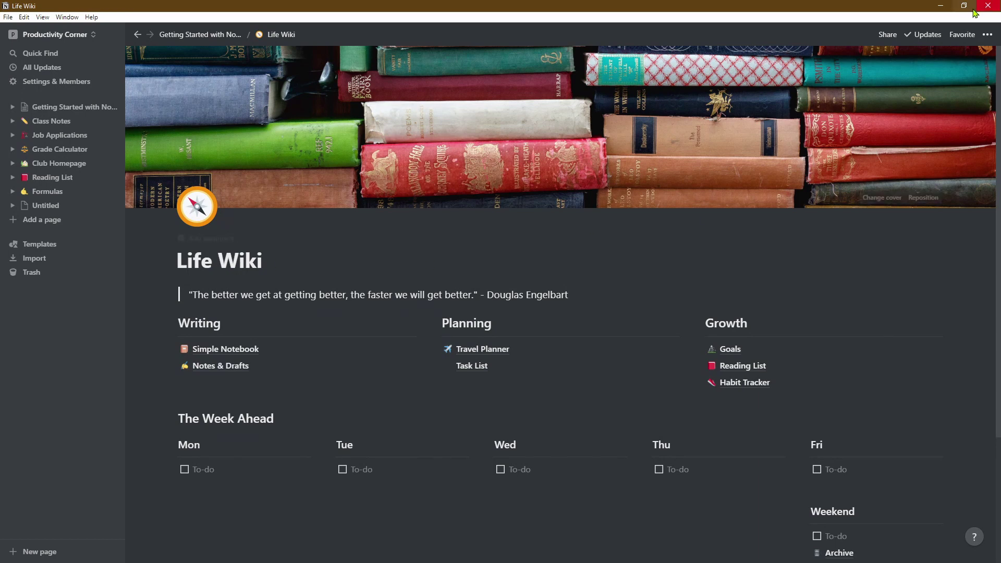
left_click(963, 35)
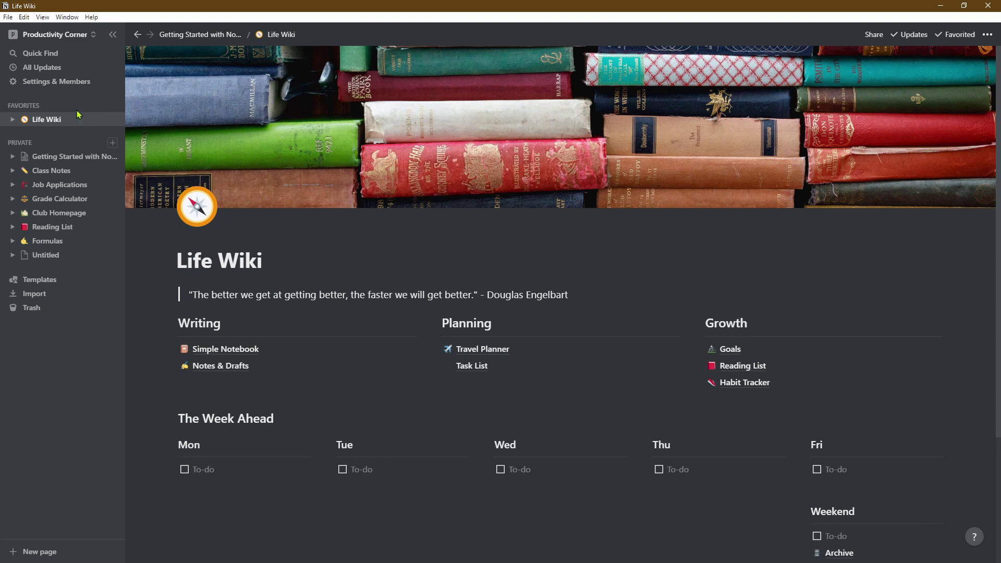
Expand the favorited Life Wiki to examine the pages nested in Travel Planner, Packing List, Hotels & Contacts and its subpage.
left_click(13, 121)
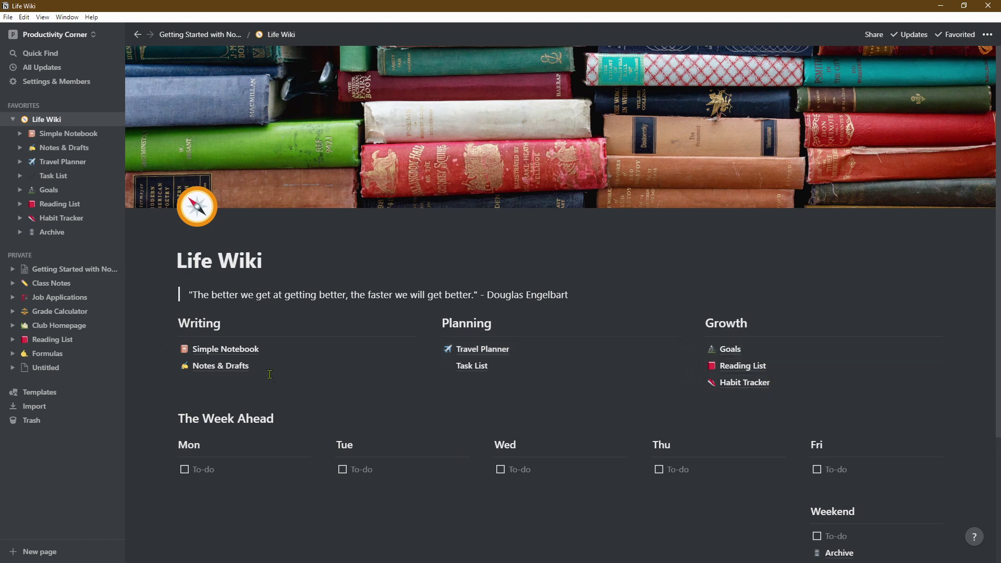
left_click(20, 162)
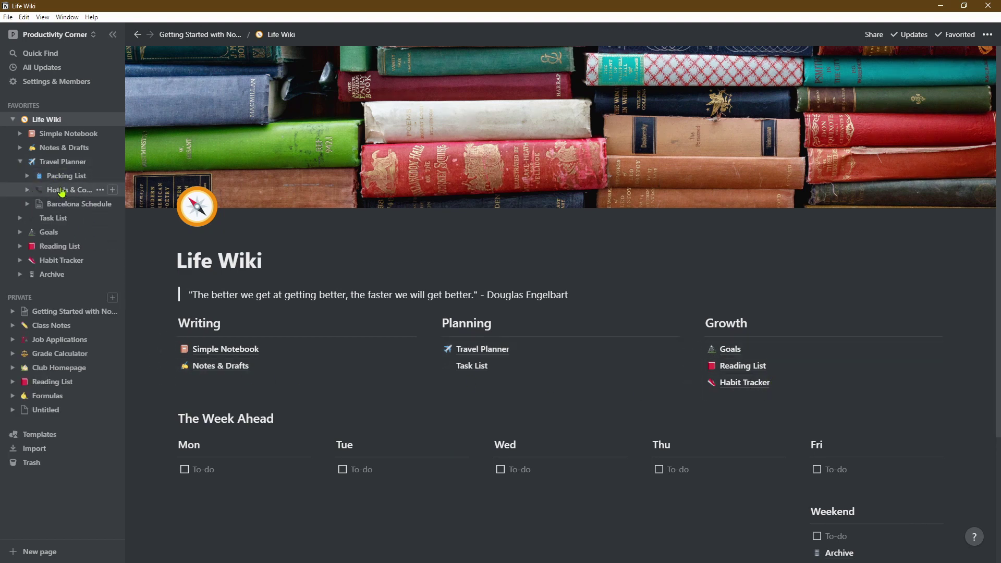
left_click(27, 176)
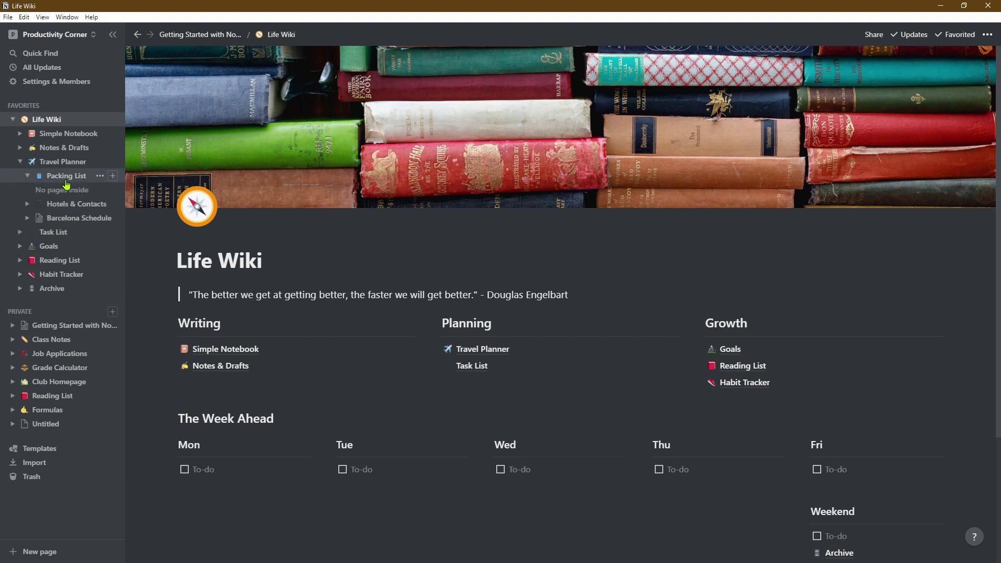
left_click(27, 204)
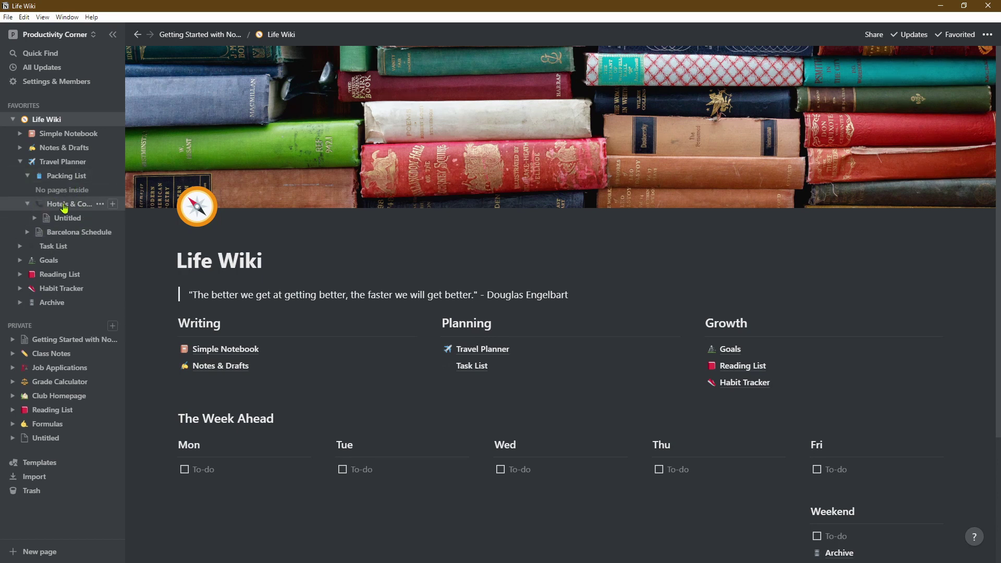
left_click(35, 219)
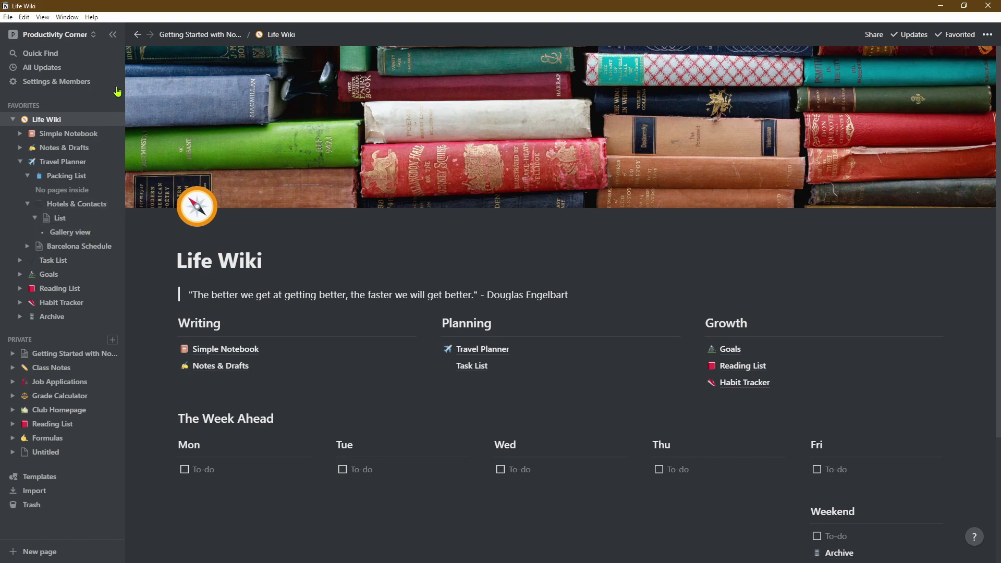
Collapse and restore the page navigation sidebar, returning to the Getting Started with Notion page.
left_click(115, 35)
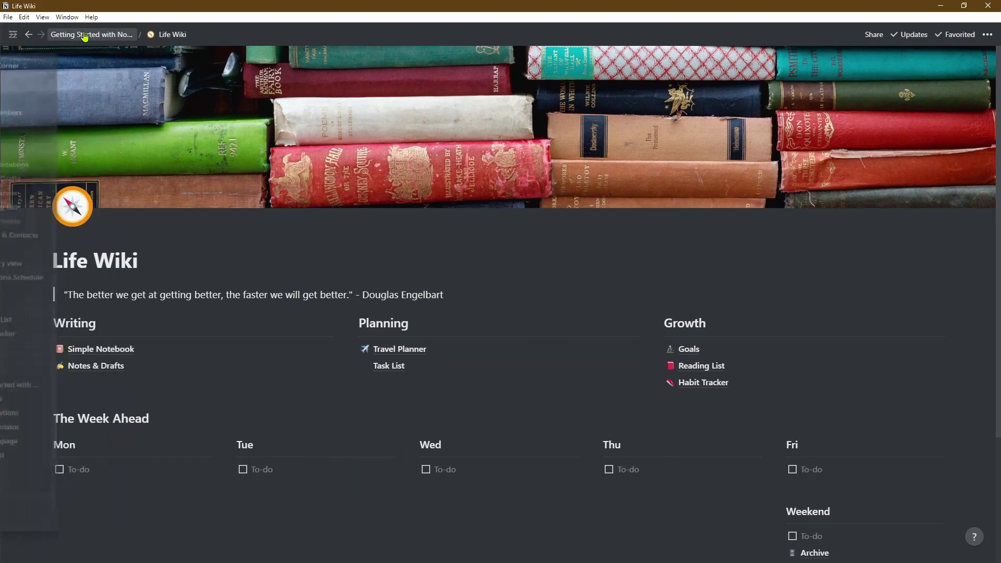
left_click(15, 36)
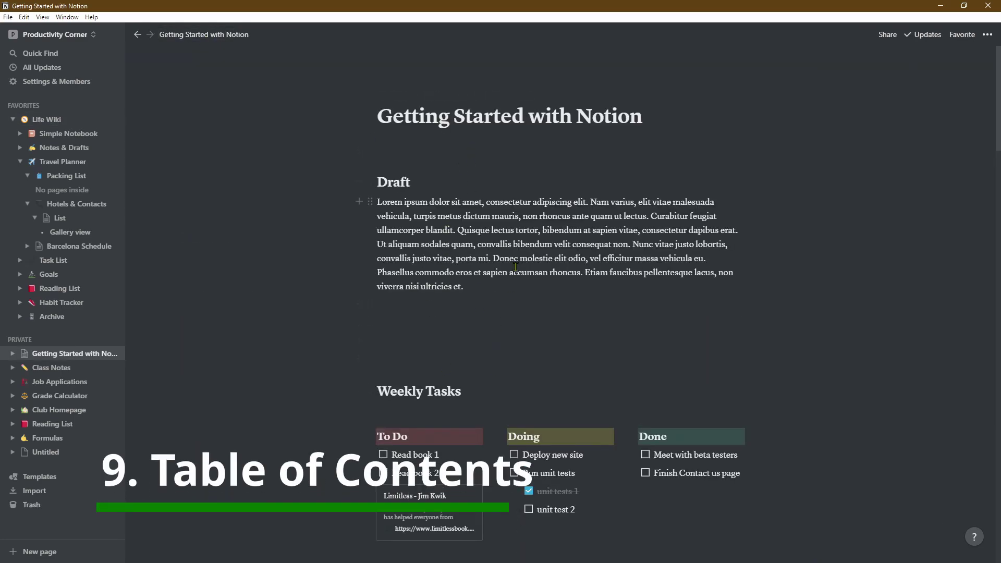
Insert a table of contents block directly below the Getting Started with Notion title.
scroll(515, 267, "down", 20)
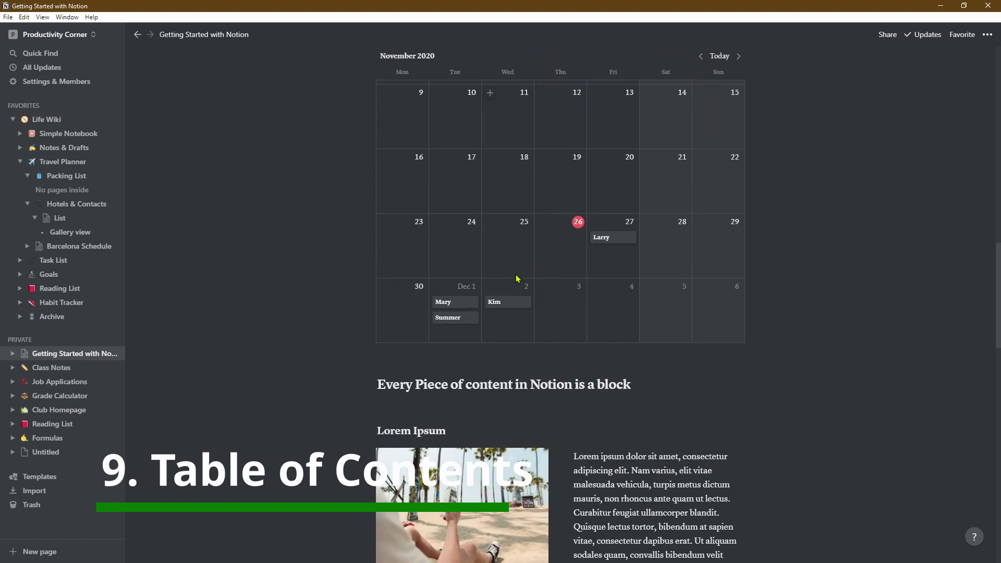
scroll(518, 279, "down", 20)
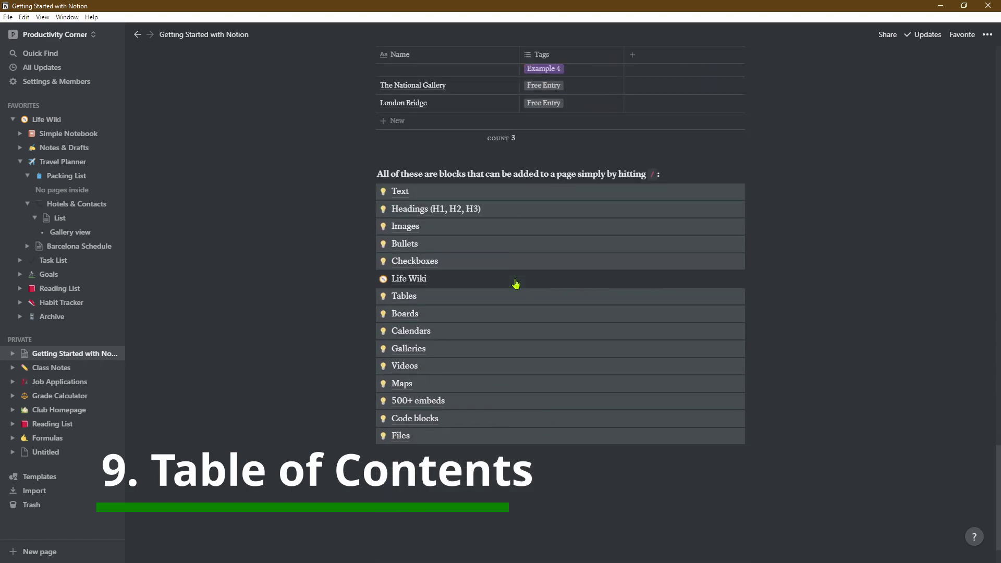
scroll(515, 284, "down", 1)
scroll(516, 284, "up", 20)
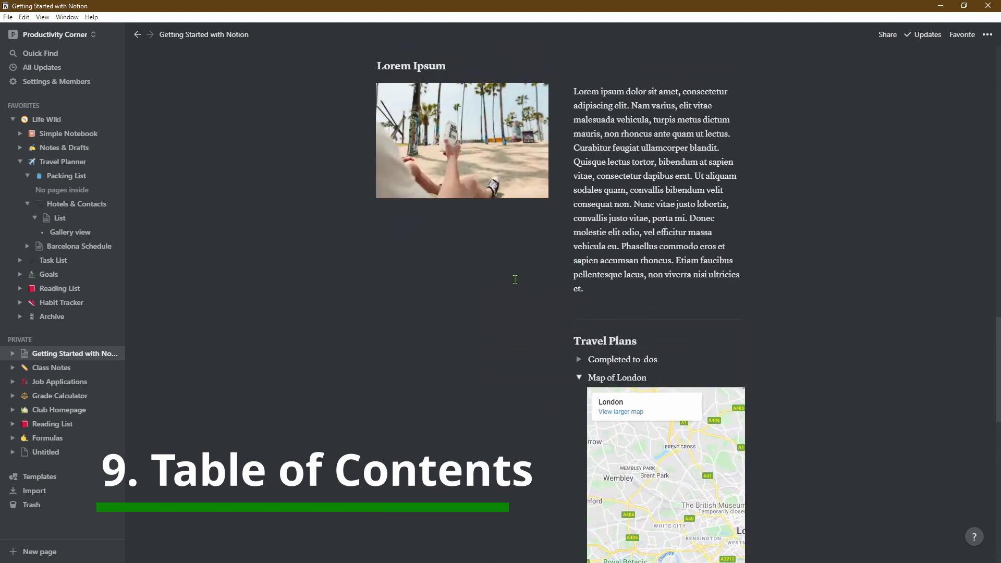
scroll(518, 284, "up", 10)
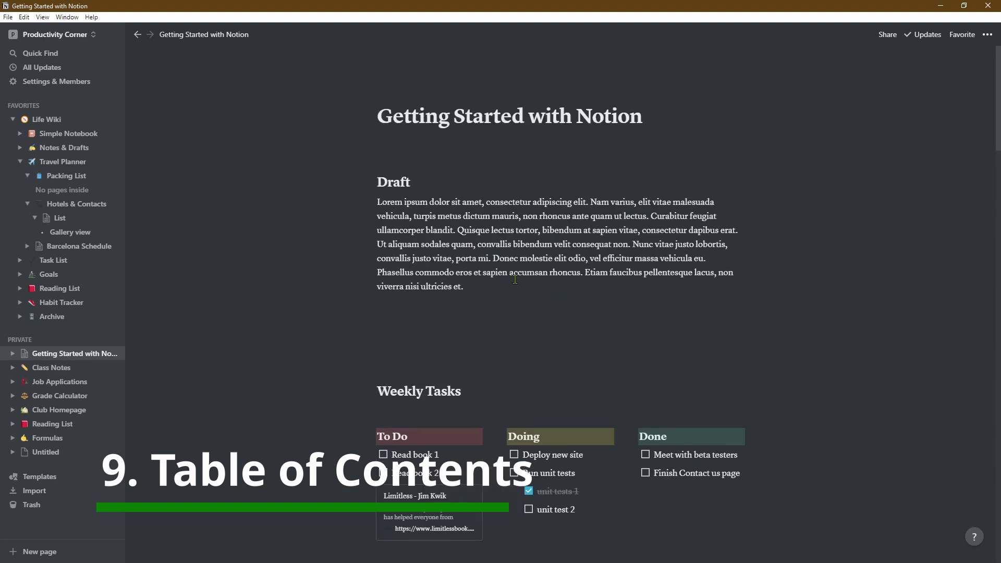
left_click(472, 155)
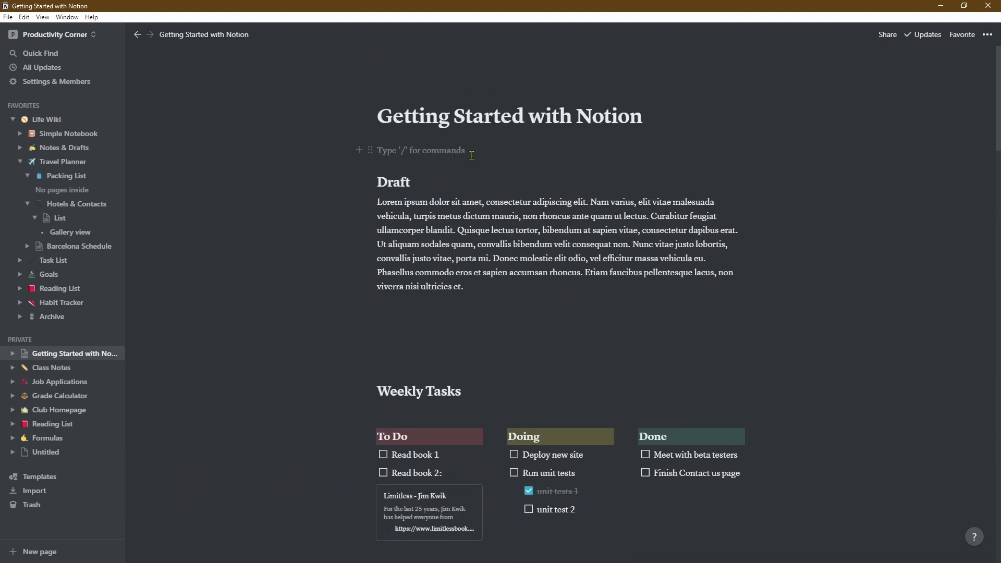
type("/table")
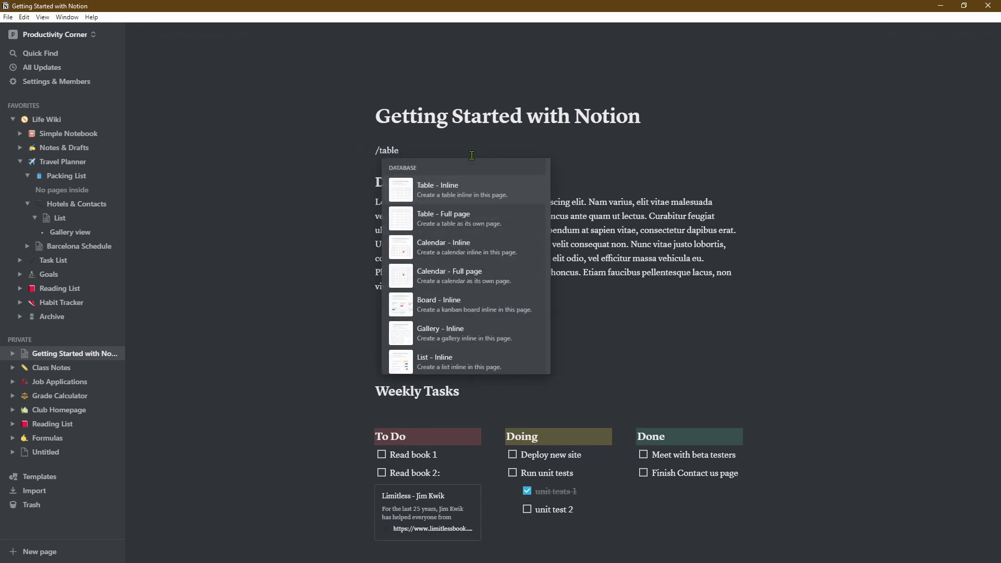
type(" of")
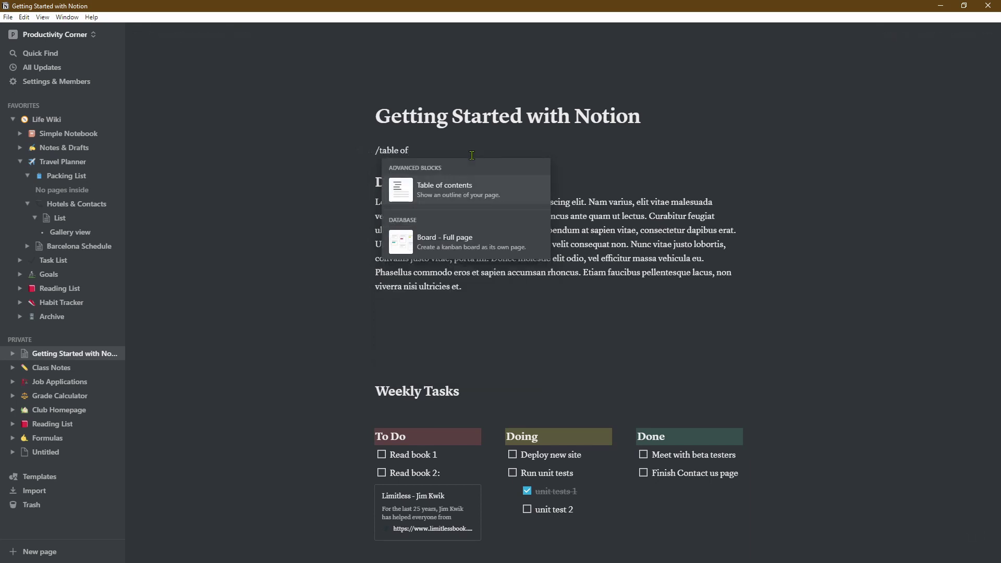
left_click(516, 191)
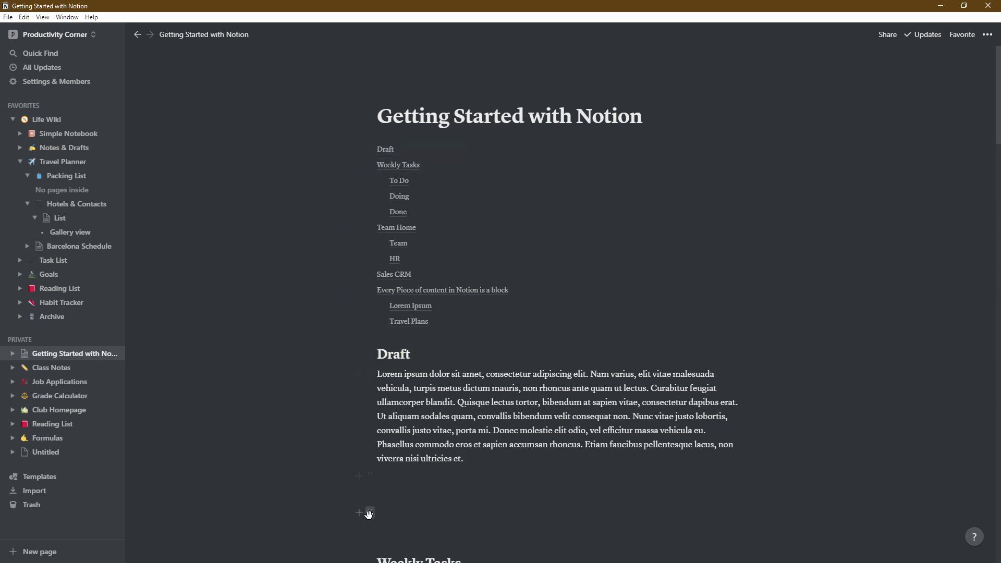
Follow the table of contents link to the Sales CRM section and return to the beginning of the page.
scroll(359, 487, "down", 3)
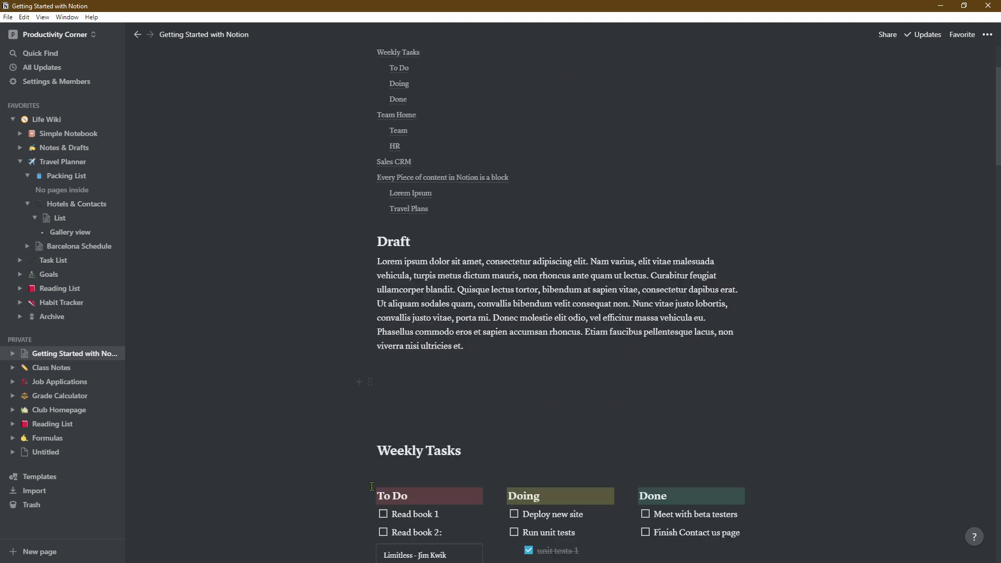
scroll(442, 405, "up", 3)
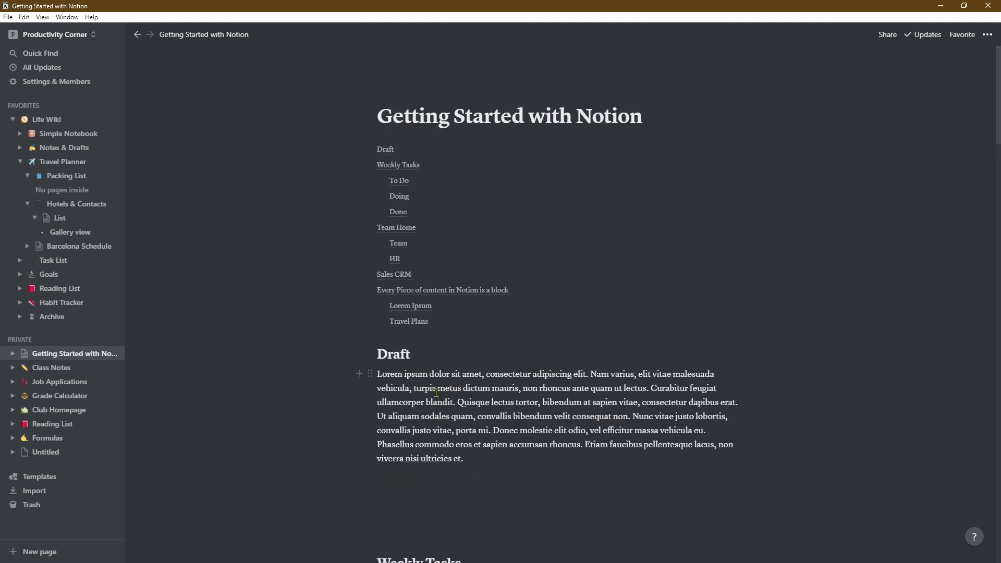
left_click(394, 274)
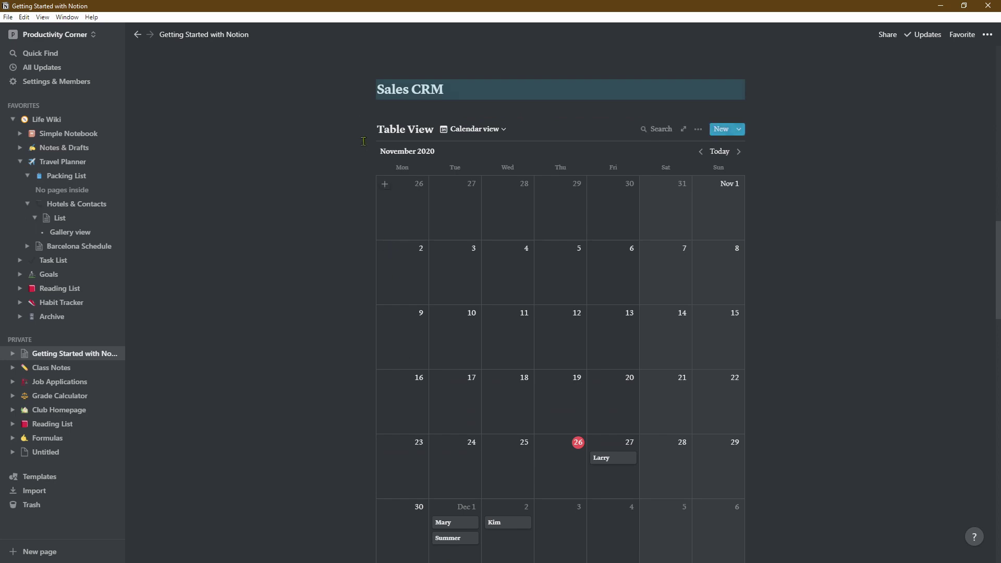
scroll(417, 99, "up", 15)
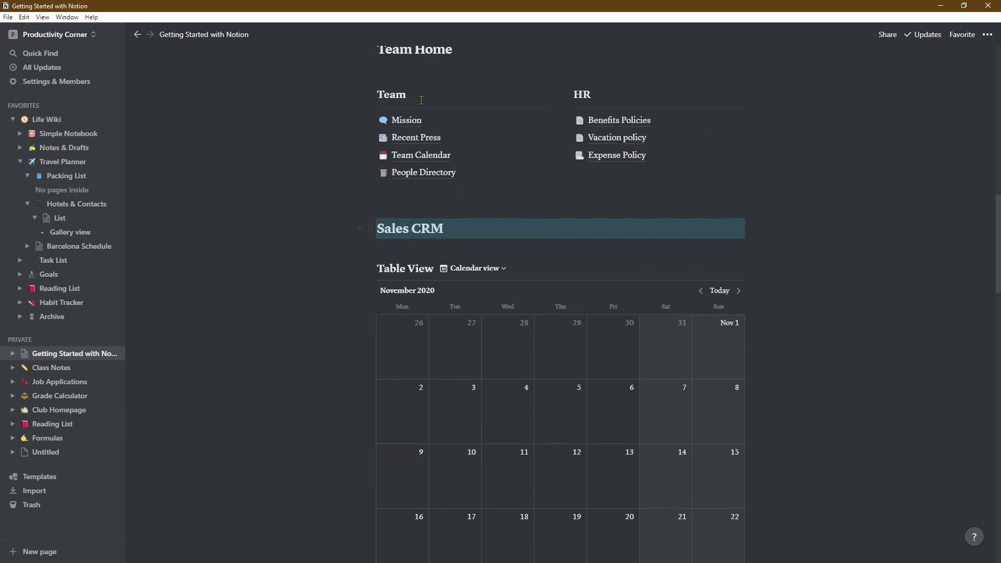
scroll(424, 103, "up", 3)
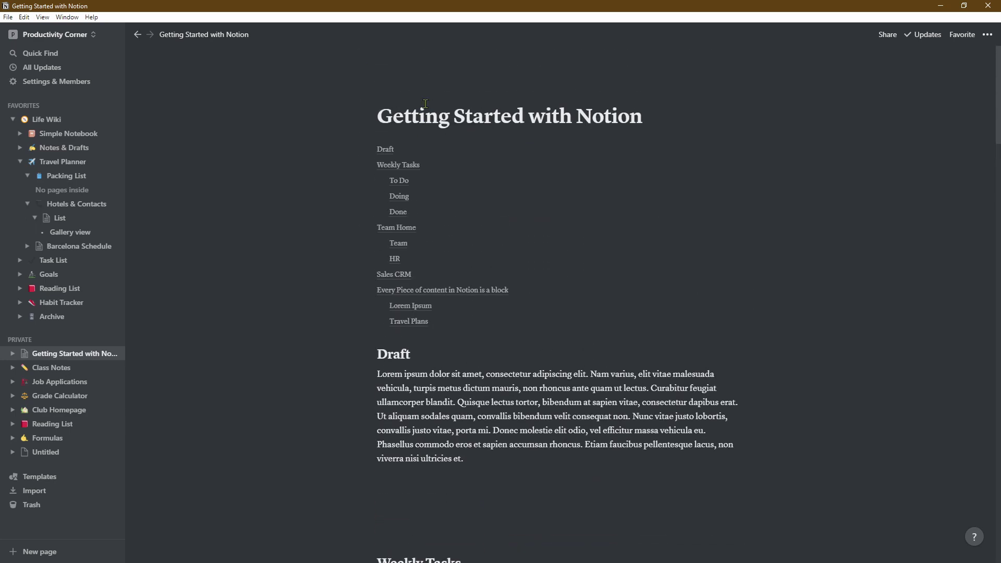
Add an icon and a cover to the page, using the Earth image from the NASA Archive as the cover.
left_click(406, 95)
left_click(402, 148)
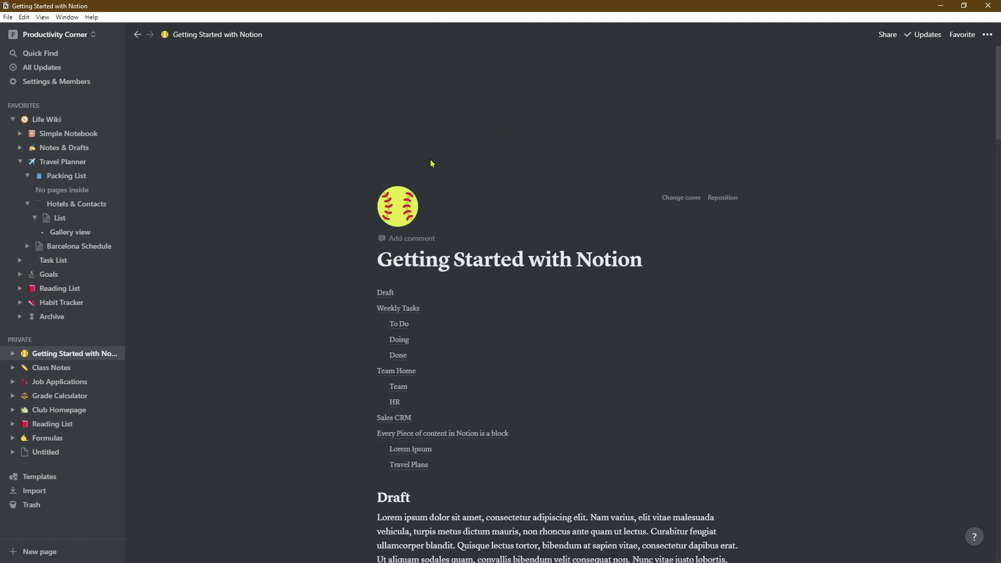
left_click(681, 196)
left_click(587, 401)
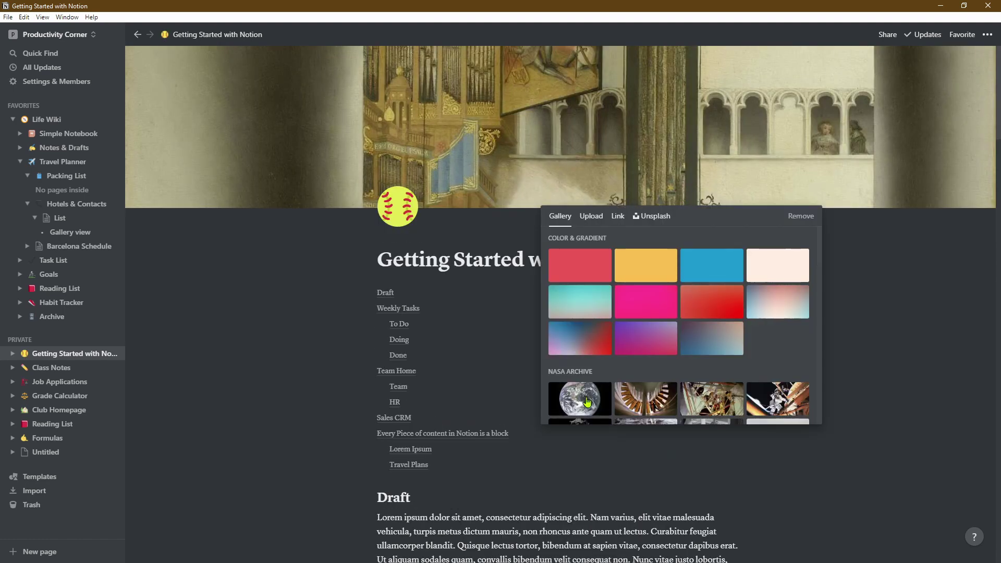
left_click(868, 223)
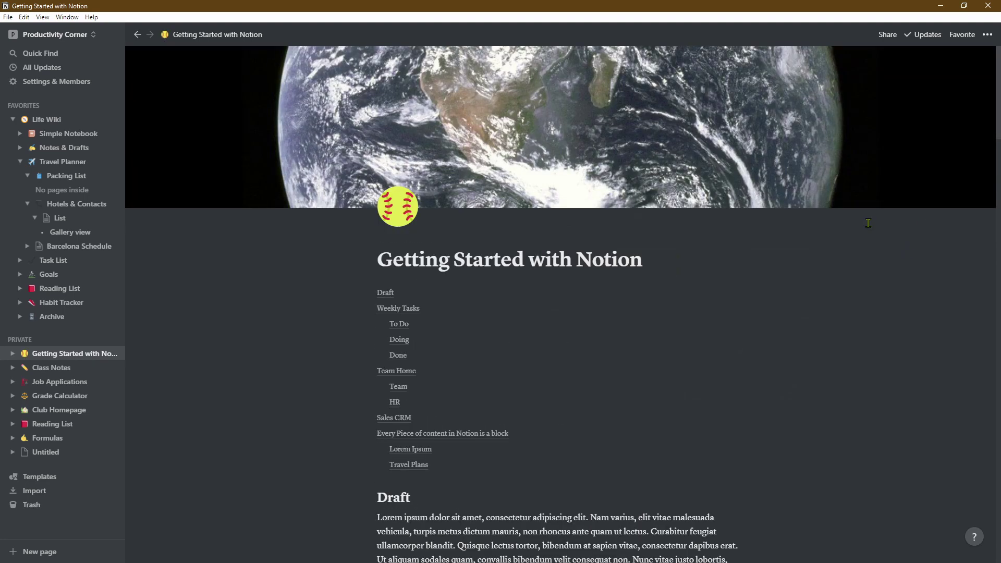
Open Life Wiki from the recent pages in Quick Find, and return to Getting Started with Notion.
left_click(85, 55)
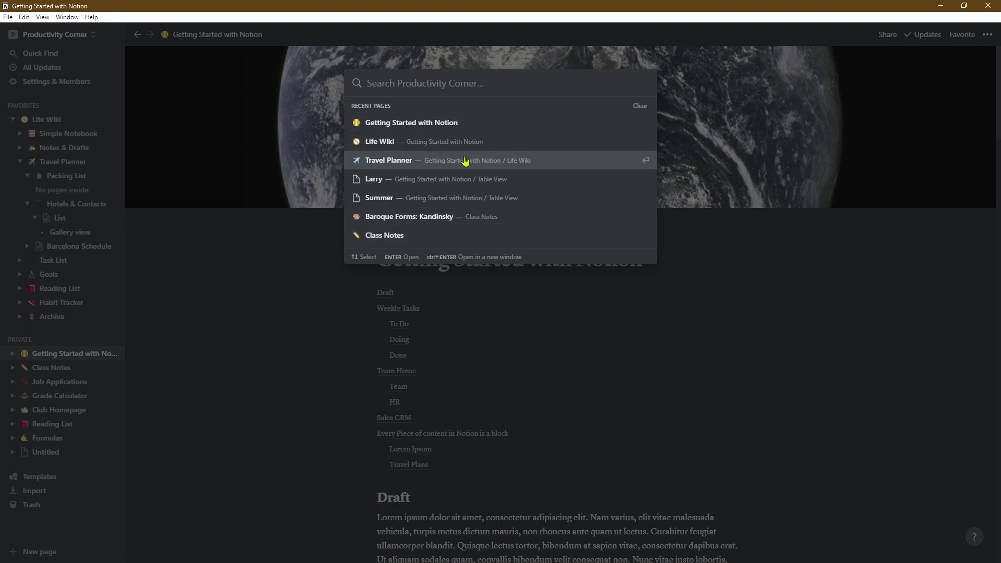
left_click(430, 142)
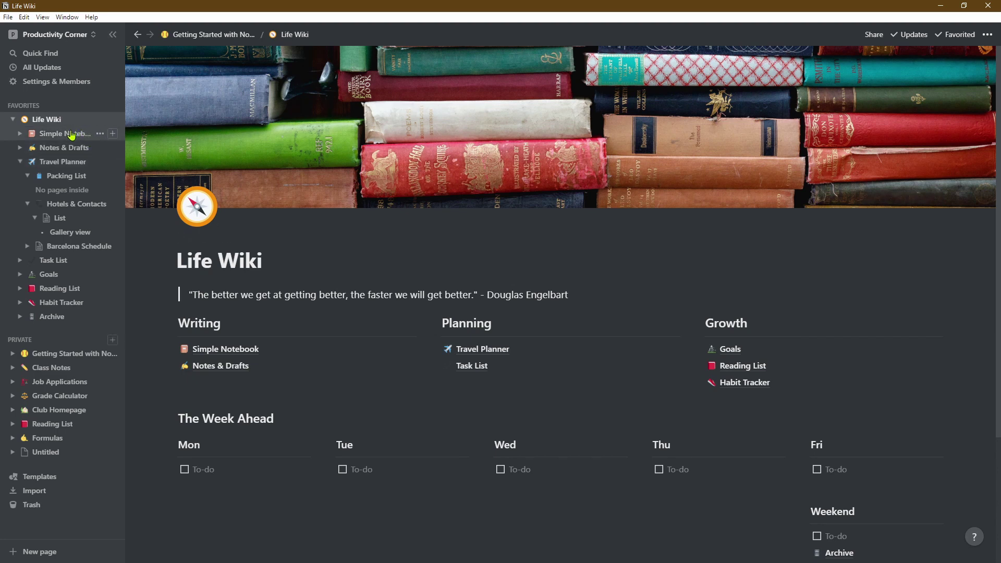
left_click(51, 358)
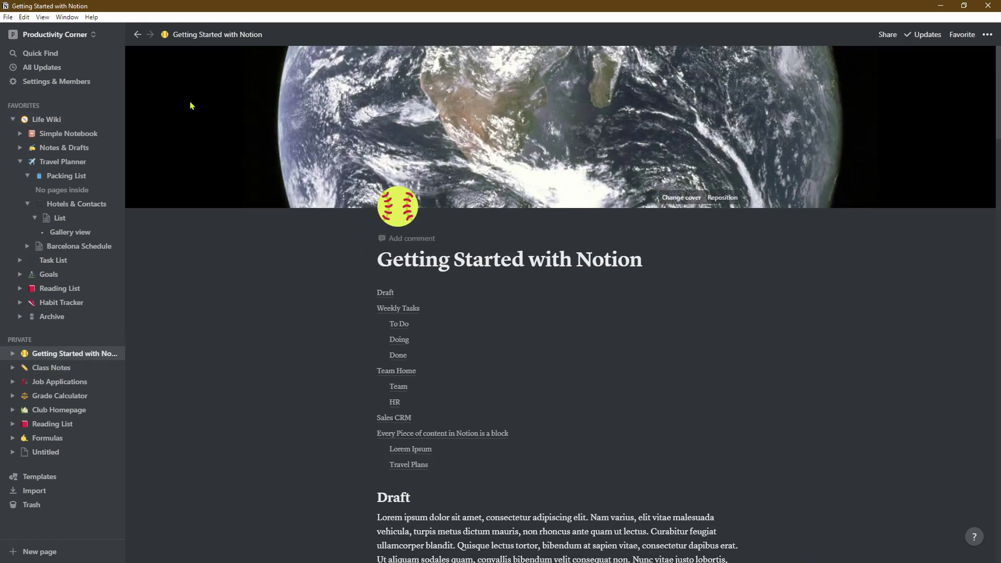
Search the workspace for "habit tracker" while trying the title-only and current-page filters, and open the Habit Tracker page.
left_click(68, 53)
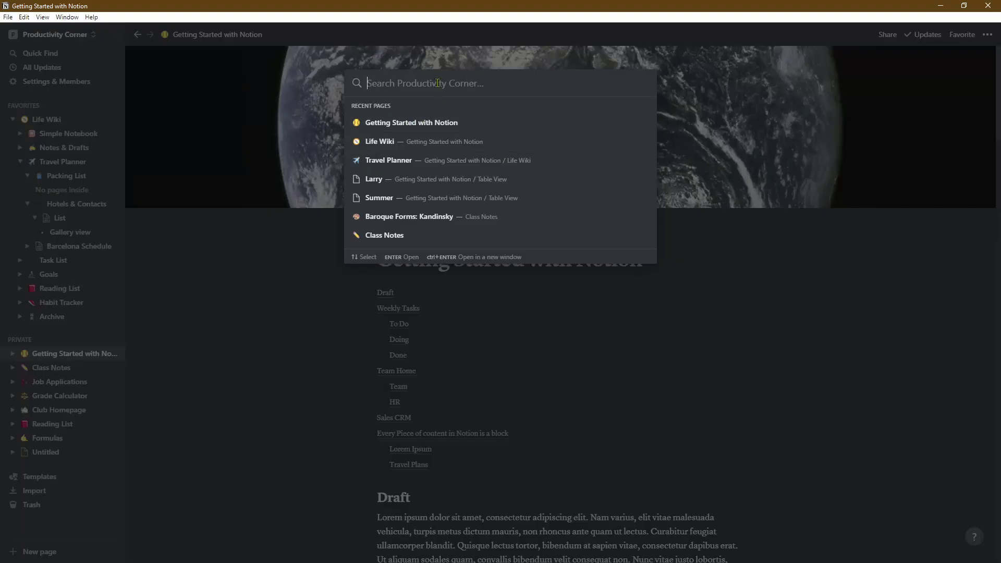
type("habit tracker")
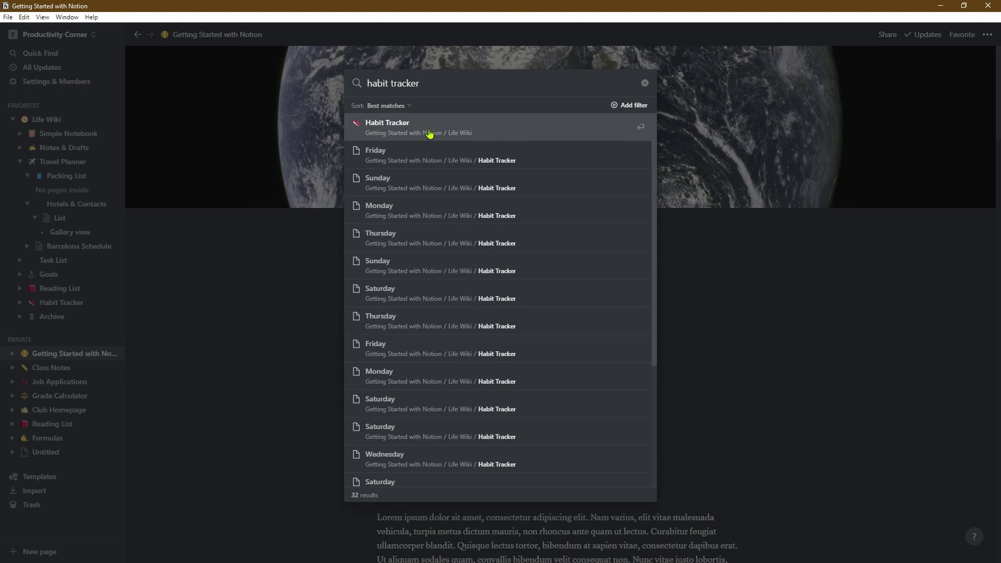
left_click(633, 105)
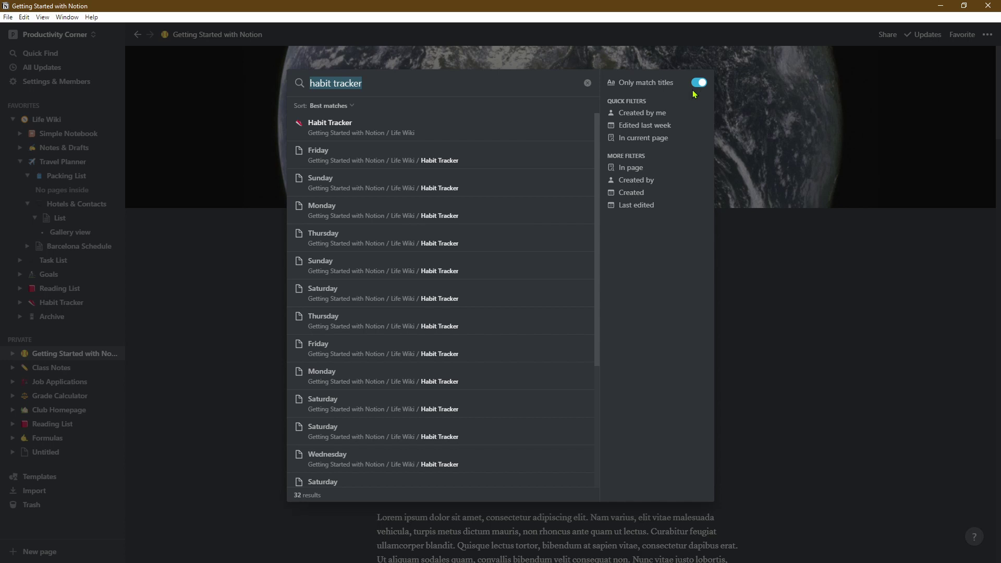
left_click(697, 84)
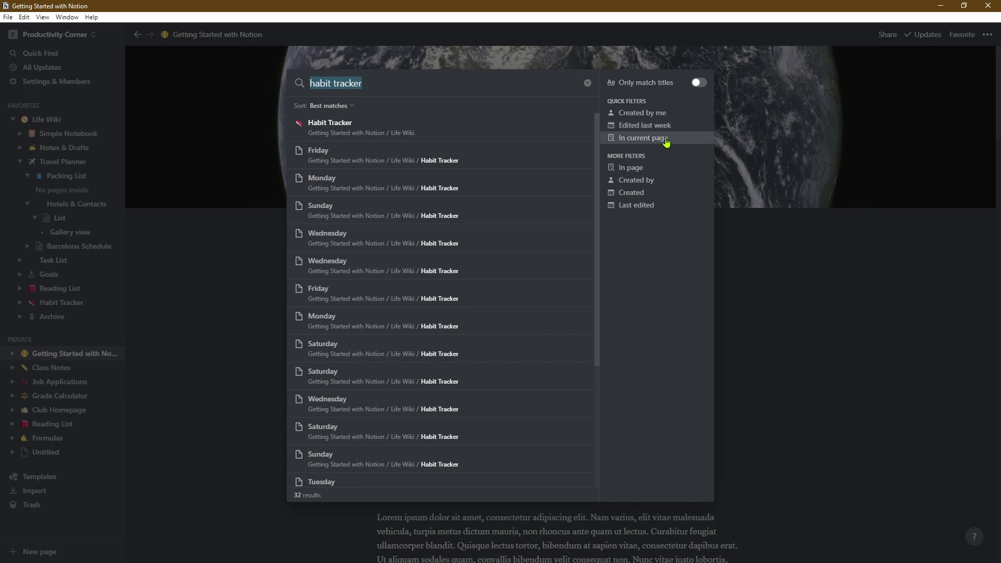
left_click(668, 139)
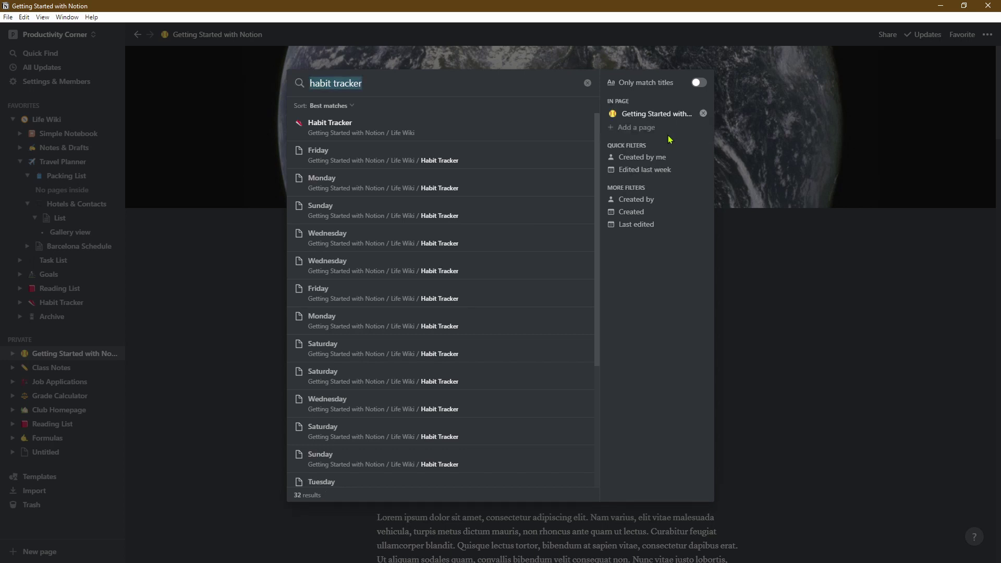
left_click(703, 115)
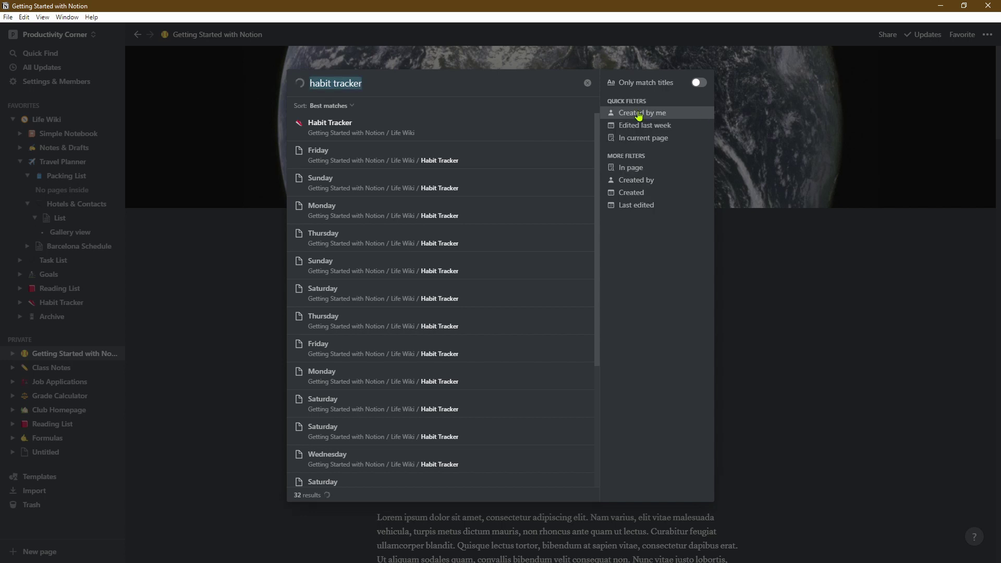
left_click(347, 127)
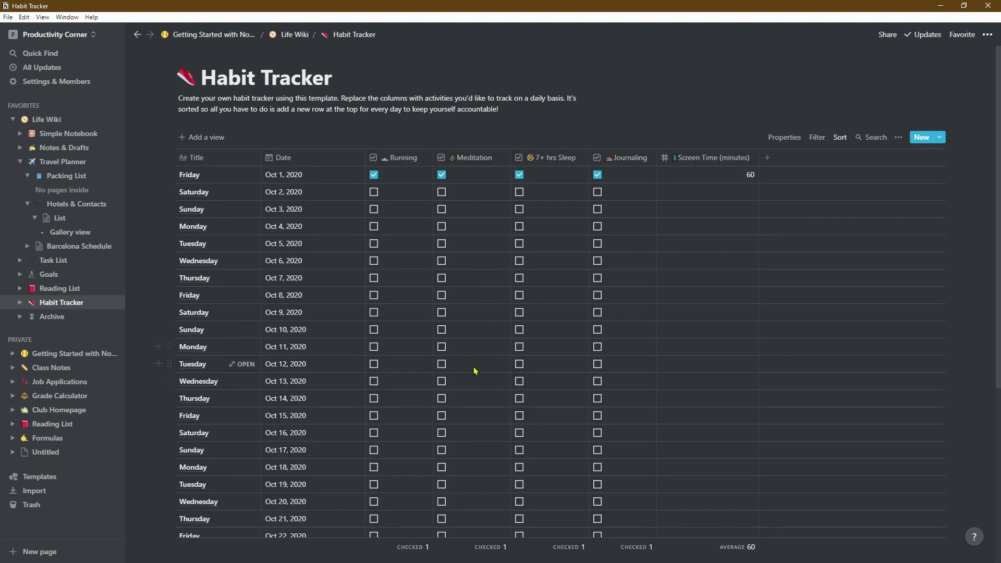
Look over the Habit Tracker table, and examine the Following and All feeds in the workspace updates.
scroll(476, 371, "down", 5)
scroll(475, 371, "up", 5)
left_click(71, 68)
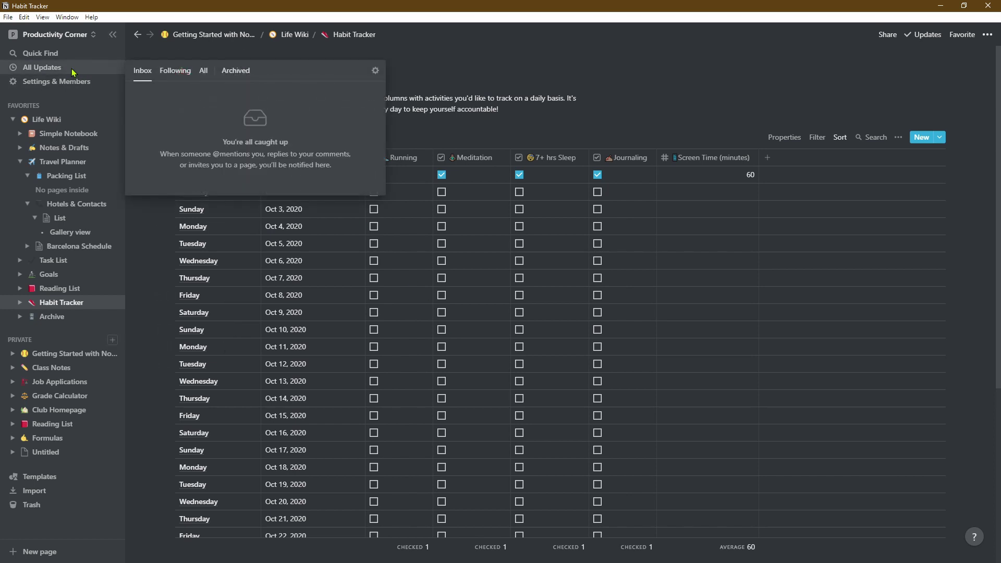
left_click(175, 73)
left_click(204, 73)
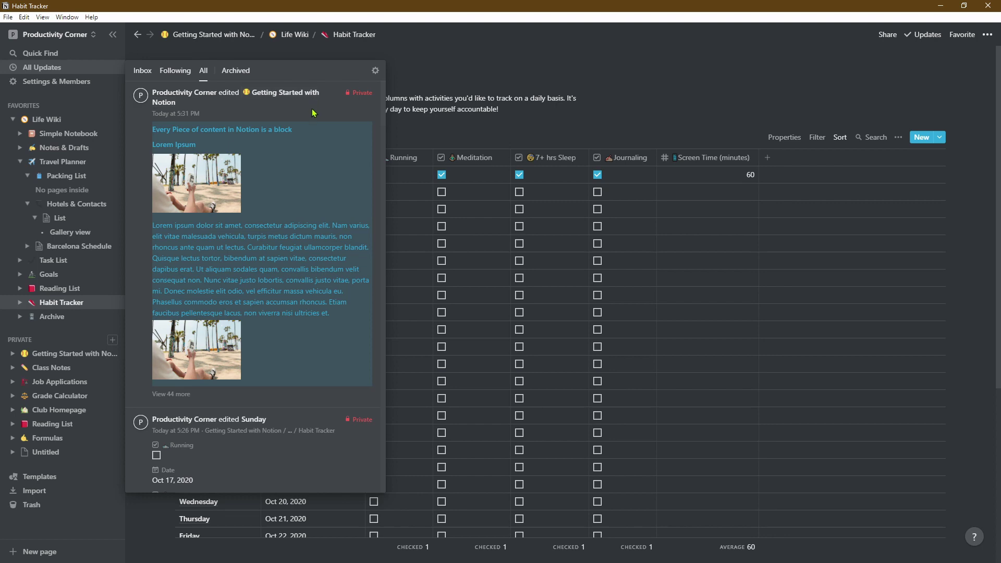
scroll(309, 147, "down", 10)
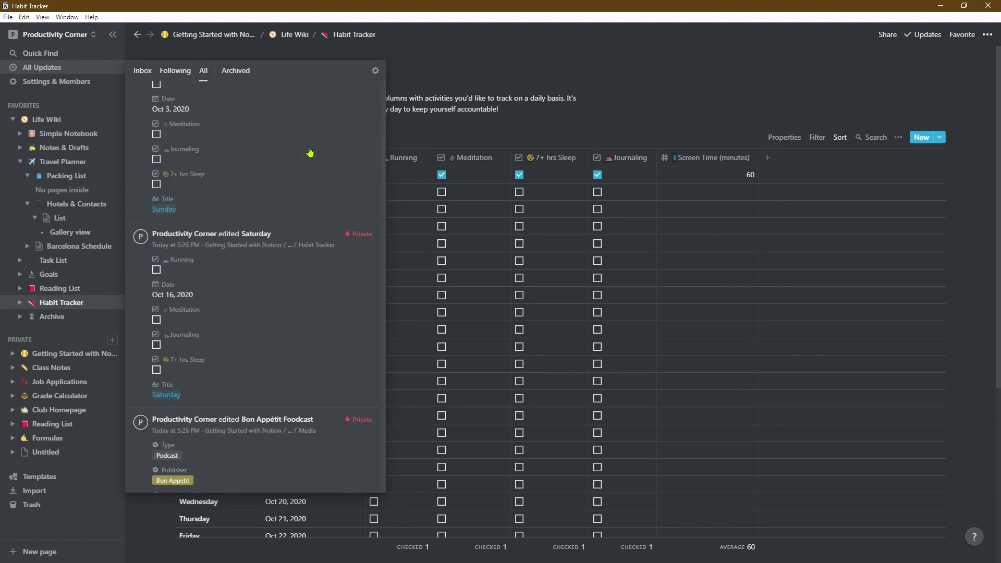
scroll(310, 152, "down", 10)
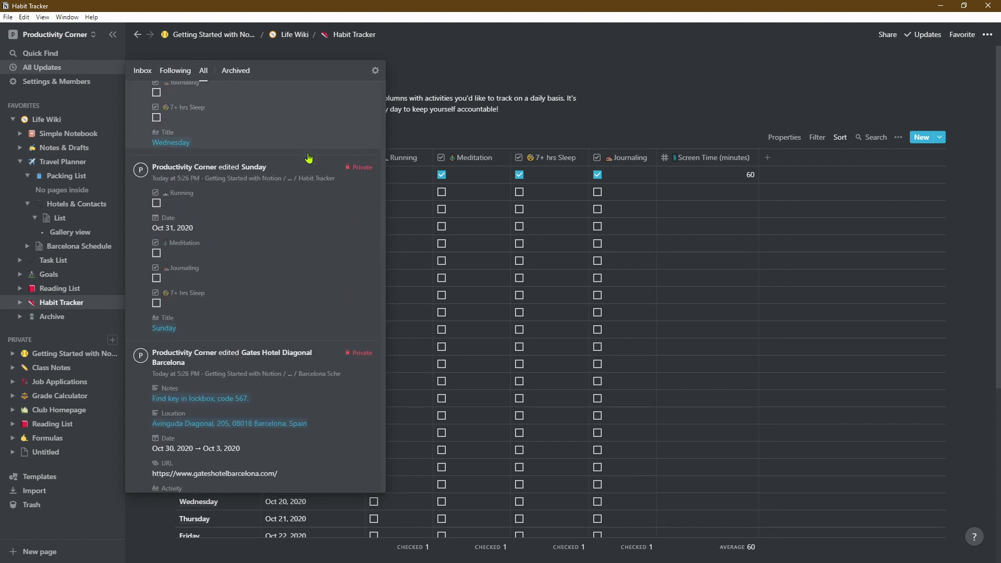
scroll(309, 158, "down", 10)
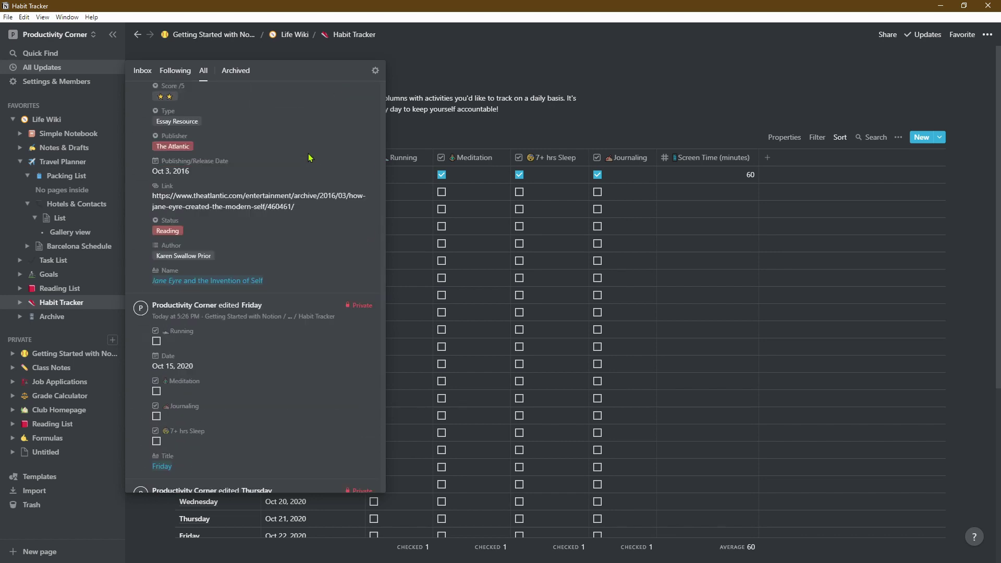
scroll(309, 158, "down", 10)
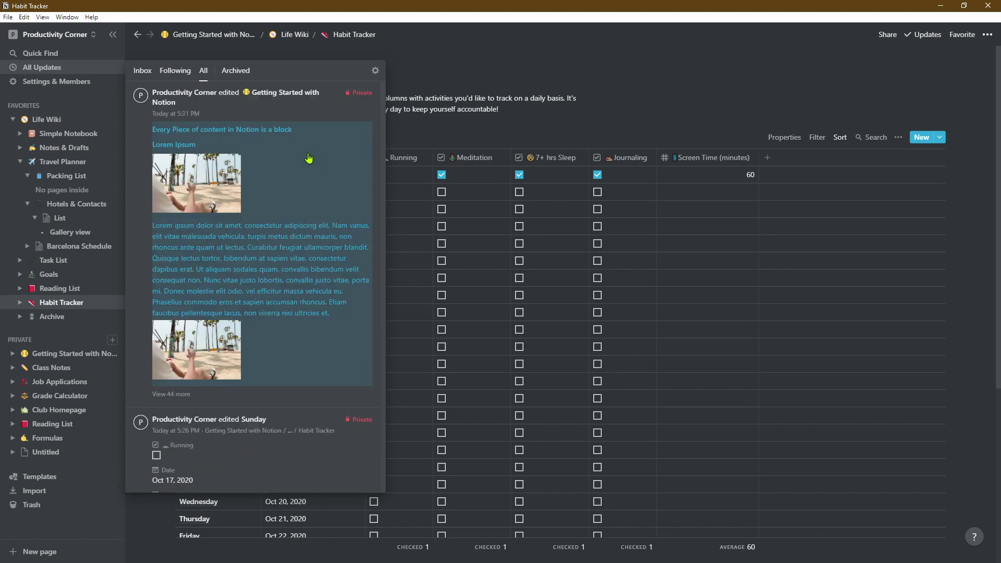
left_click(299, 54)
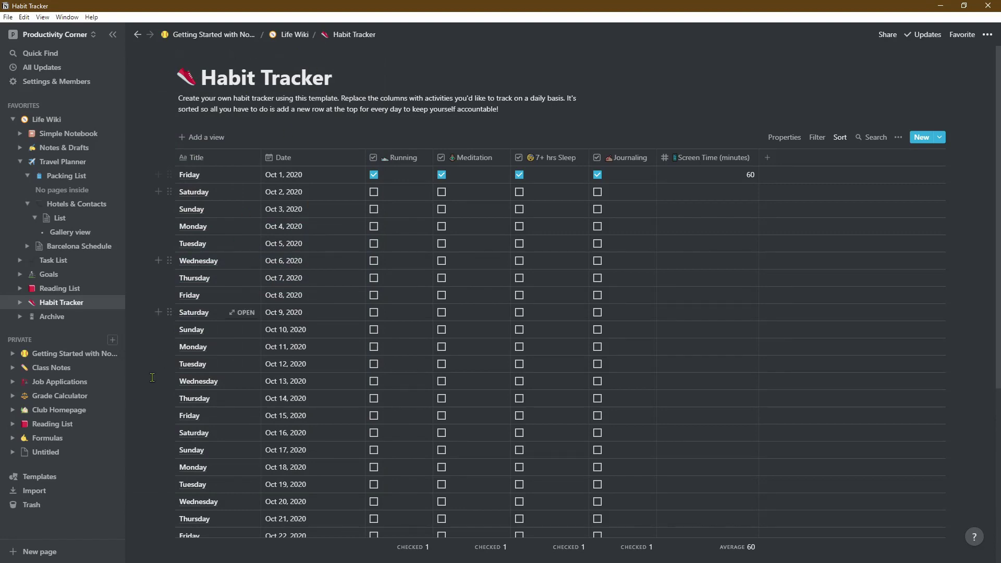
Examine the import sources and the Text & Markdown file picker without importing anything, and return to Getting Started with Notion.
left_click(72, 492)
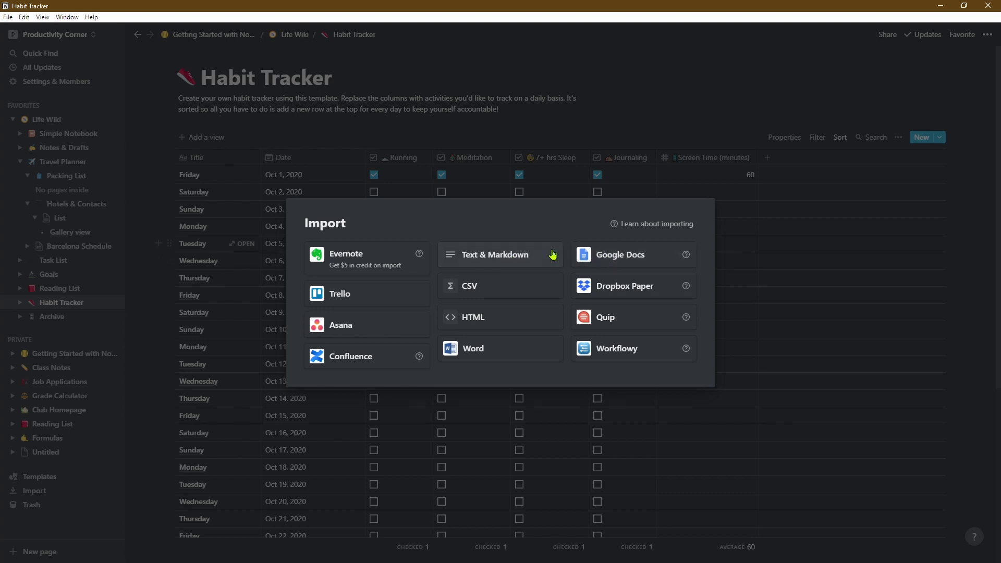
left_click(509, 261)
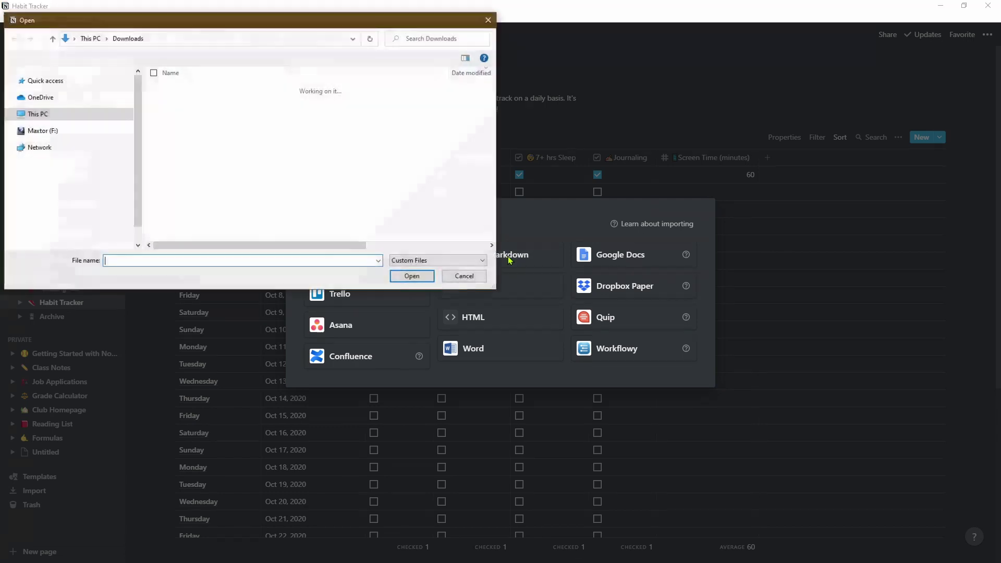
left_click(462, 276)
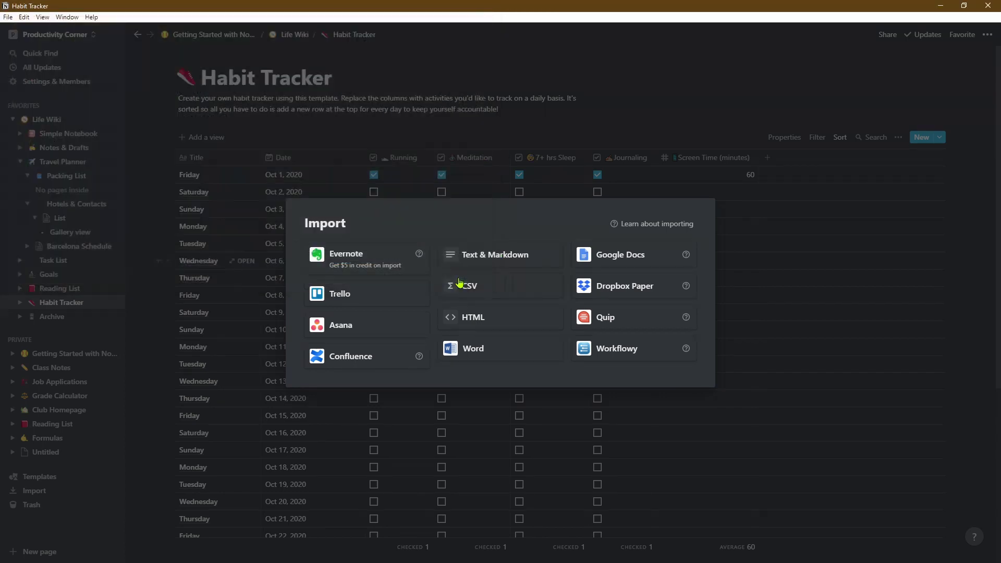
left_click(818, 279)
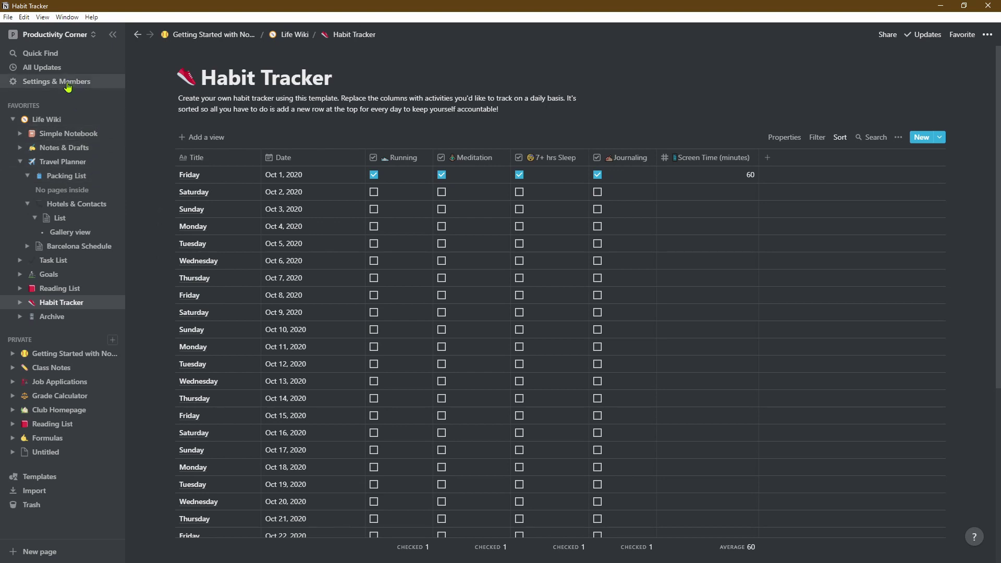
left_click(66, 359)
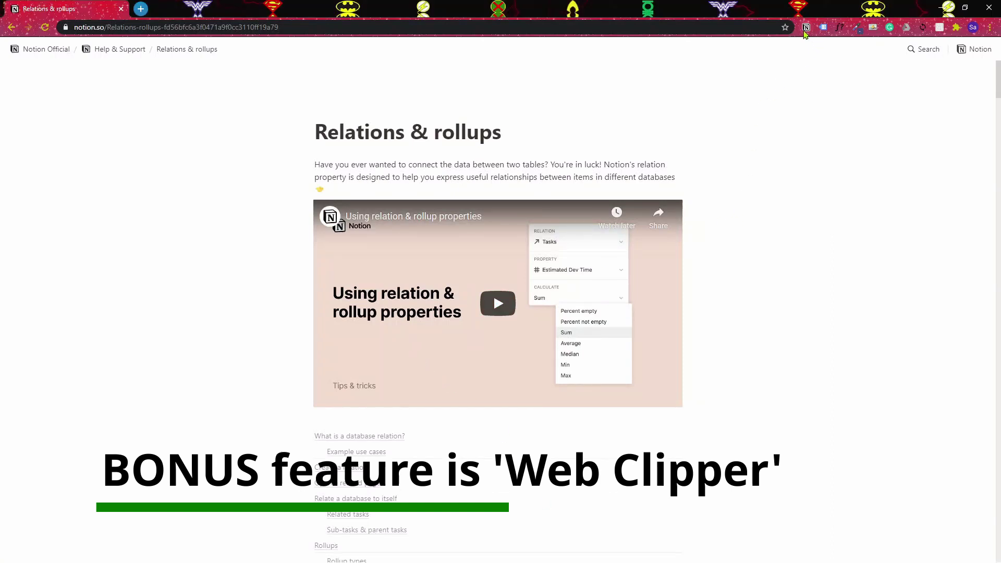
Switch to Chrome and web-clip the page as "Relations & rollups - let's get started!" into Getting Started with Notion in the Productivity Corner workspace.
left_click(806, 27)
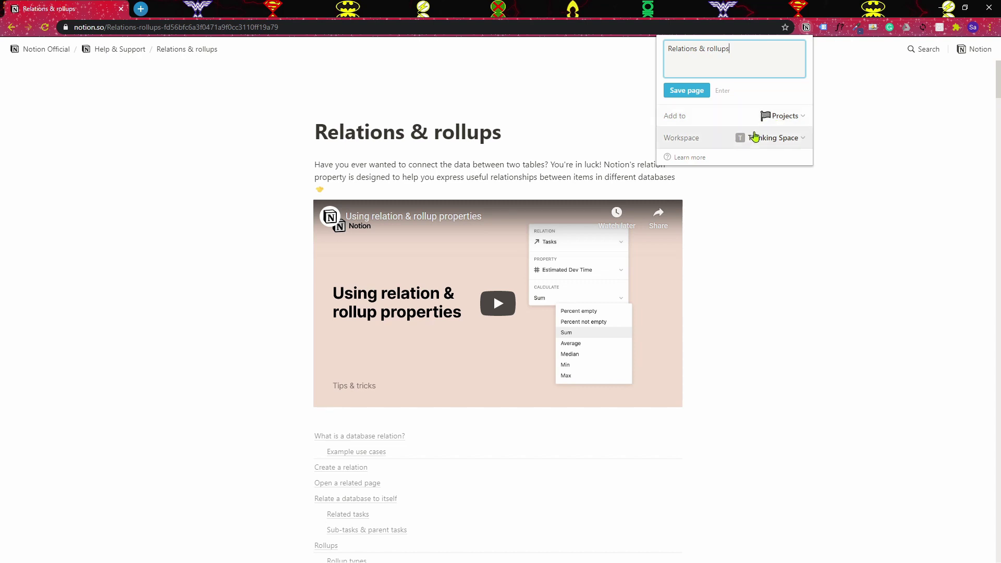
left_click(738, 140)
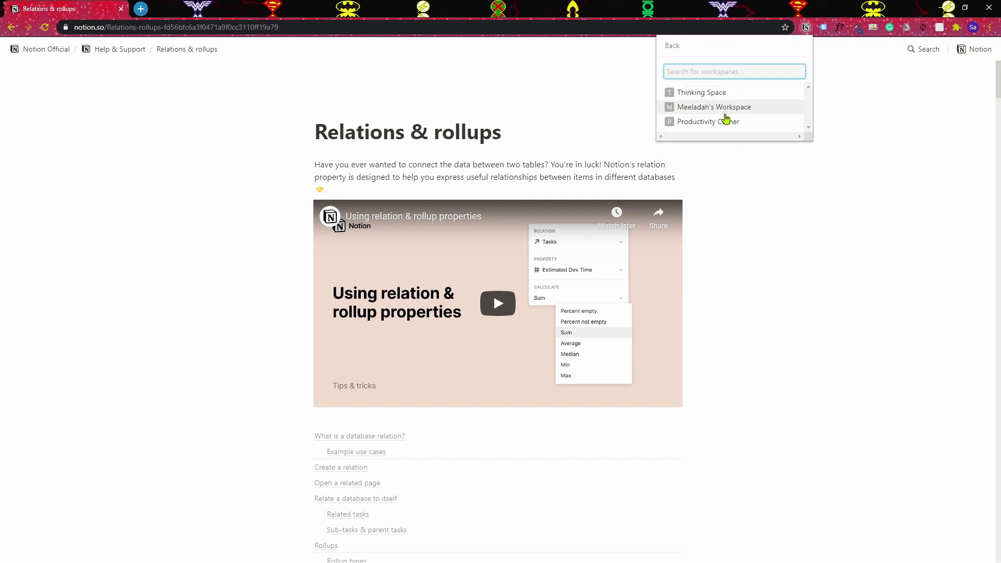
left_click(726, 121)
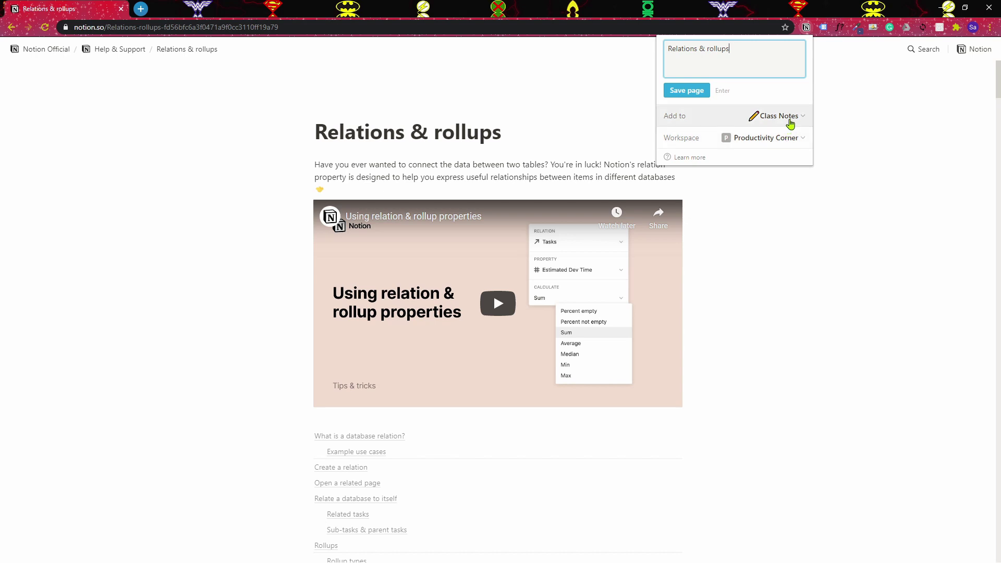
left_click(791, 124)
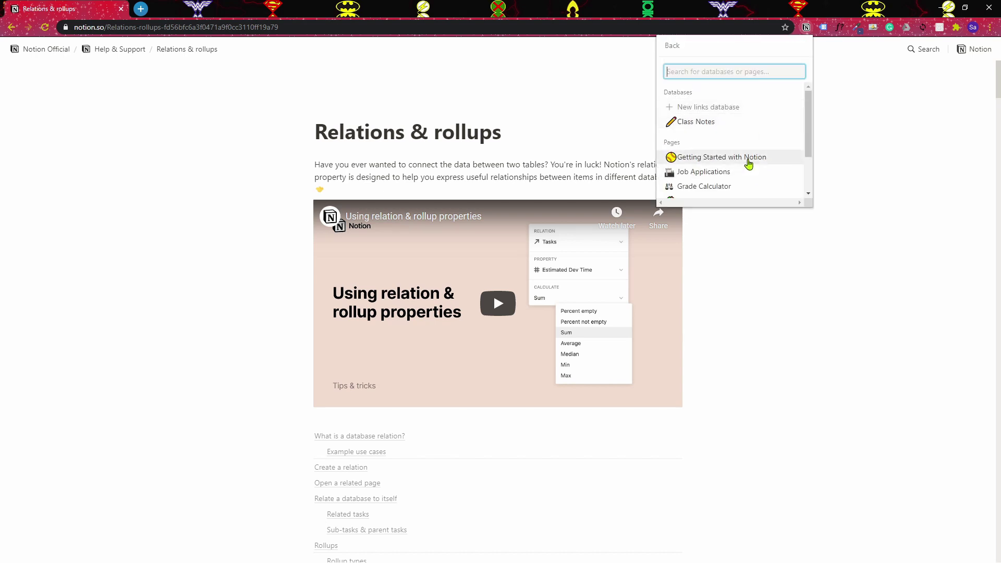
left_click(748, 164)
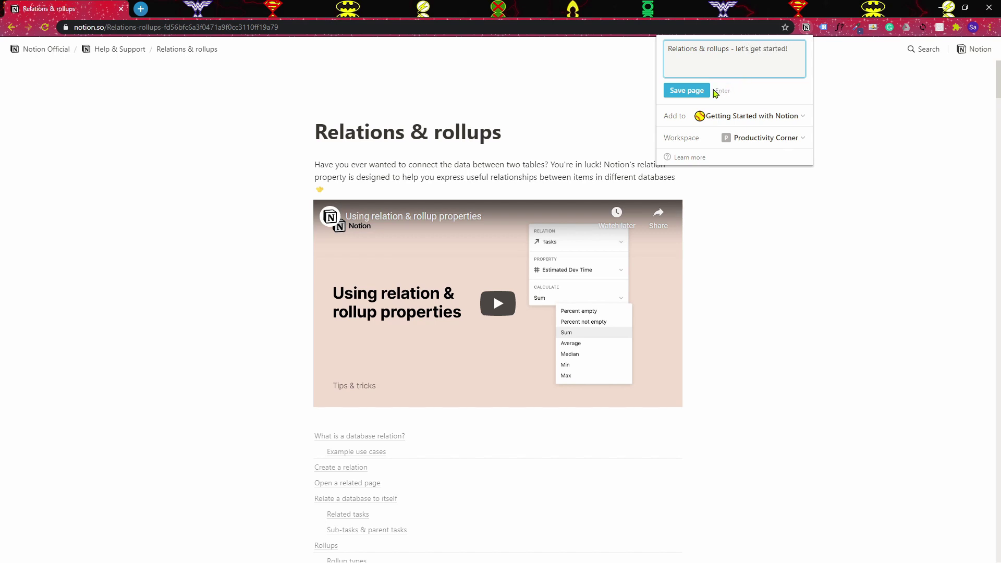
left_click(686, 92)
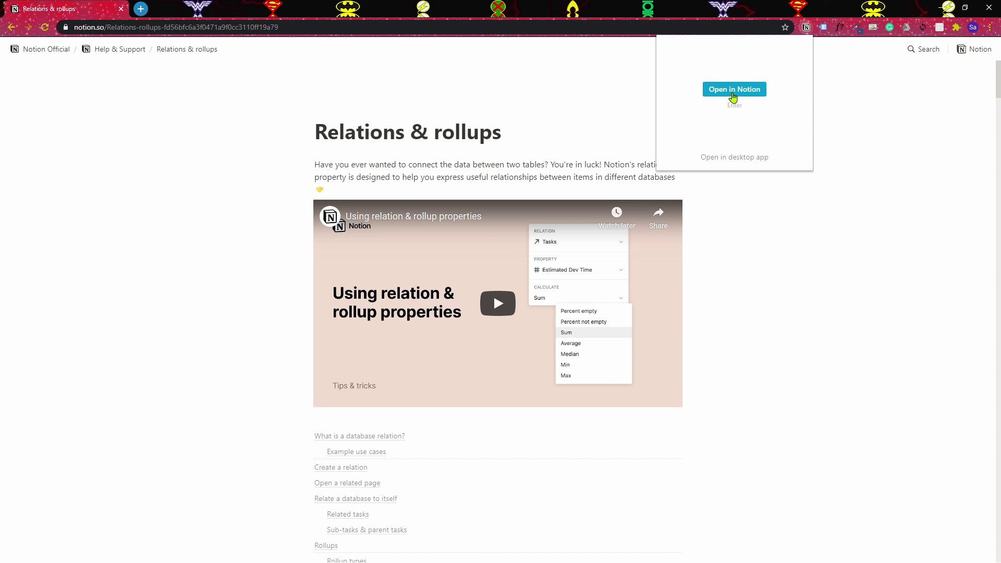
Open the newly clipped page in Notion, look through its whole content, and return to its beginning.
left_click(733, 90)
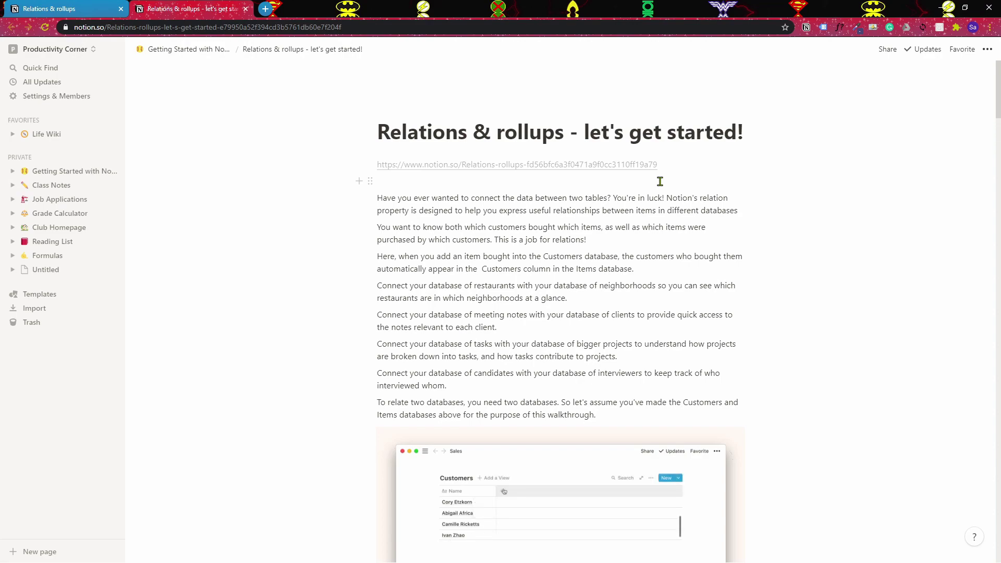
scroll(660, 181, "down", 15)
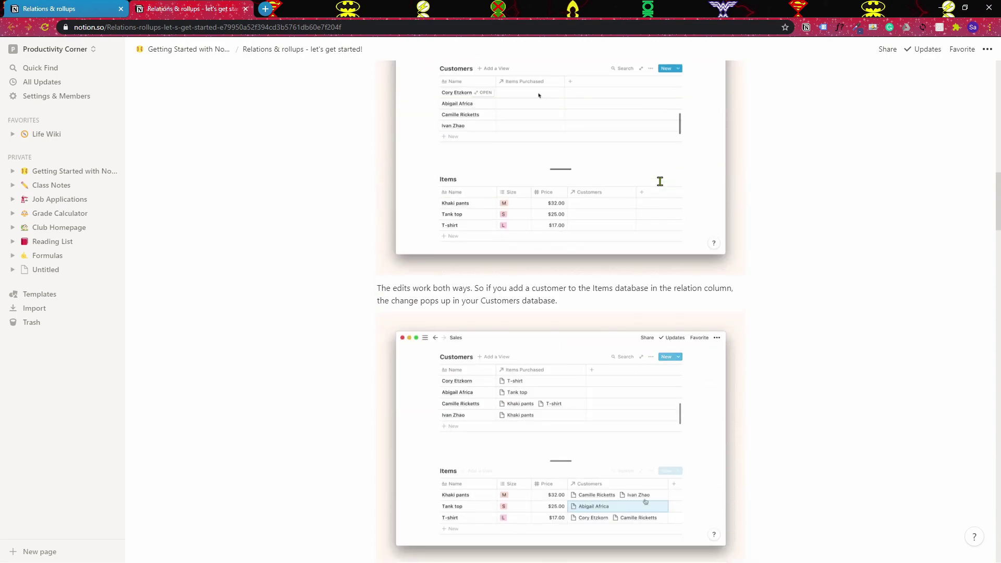
scroll(660, 181, "down", 20)
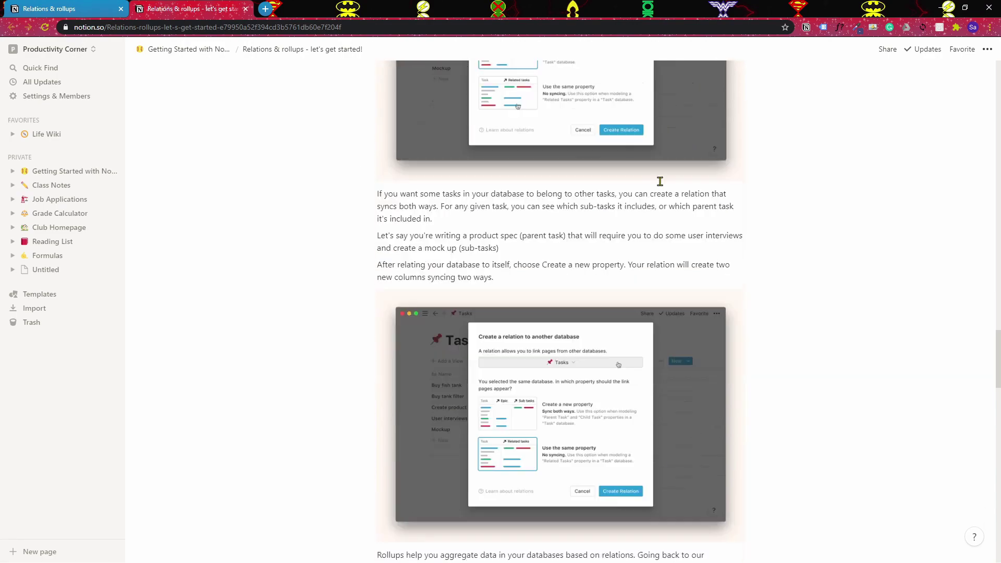
scroll(660, 180, "down", 6)
scroll(660, 182, "down", 12)
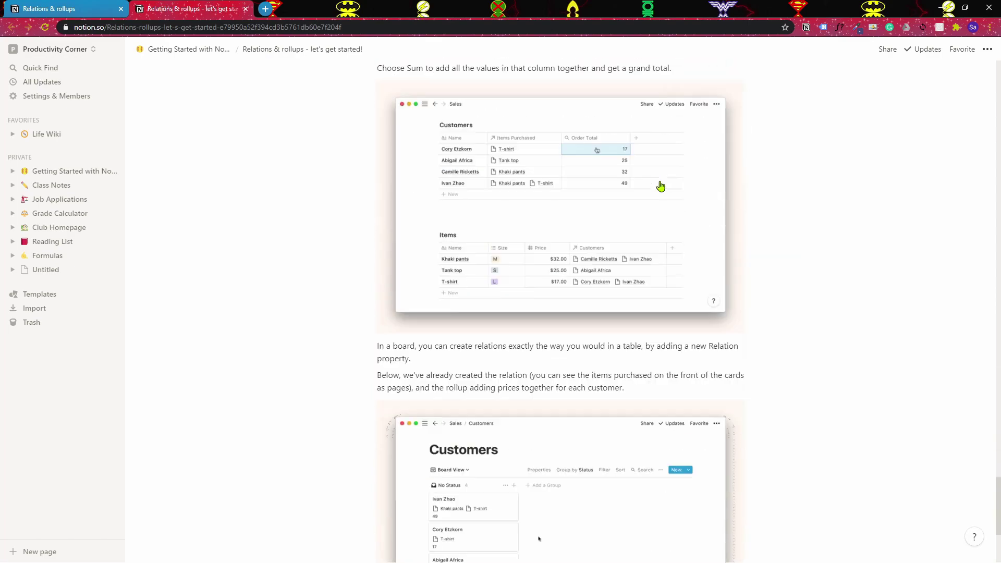
scroll(660, 186, "down", 5)
key("Home")
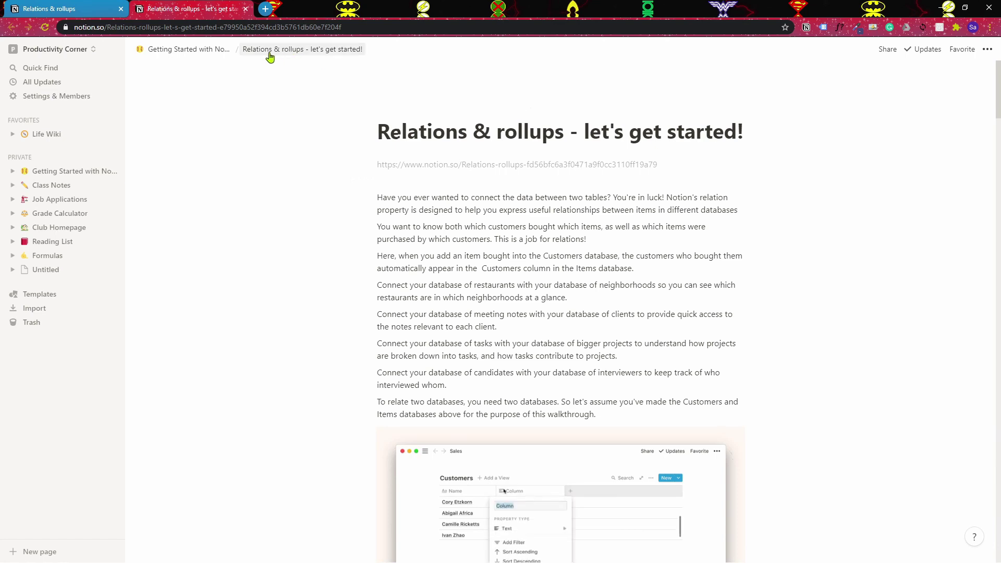
Go to the parent page Getting Started with Notion and find the clipped subpage at its end.
left_click(222, 52)
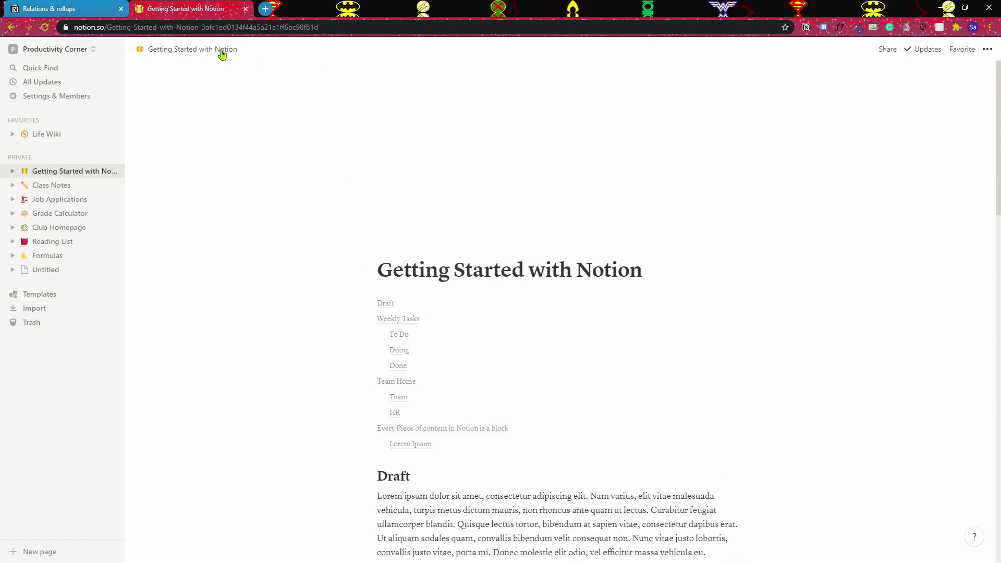
scroll(489, 144, "down", 8)
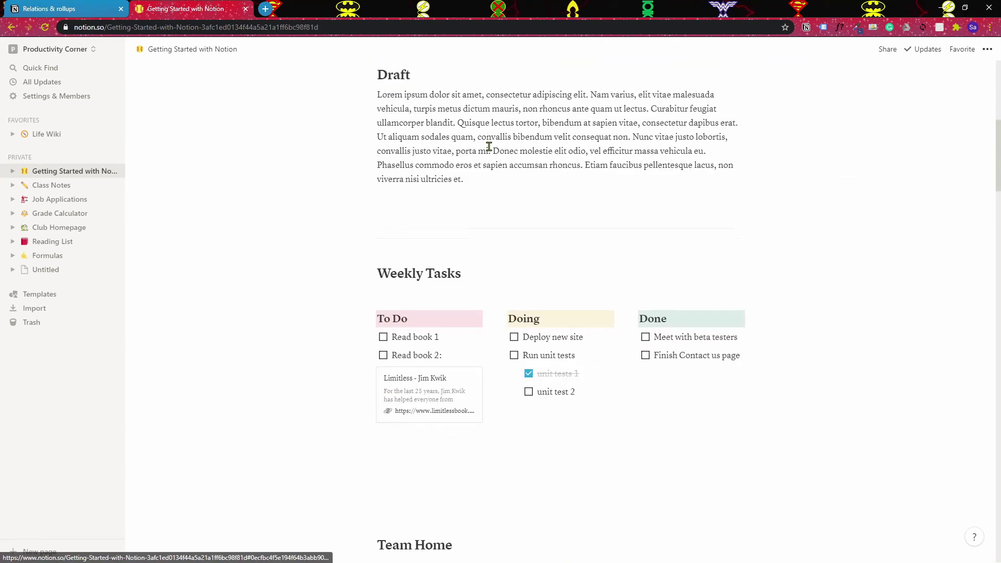
scroll(541, 155, "down", 15)
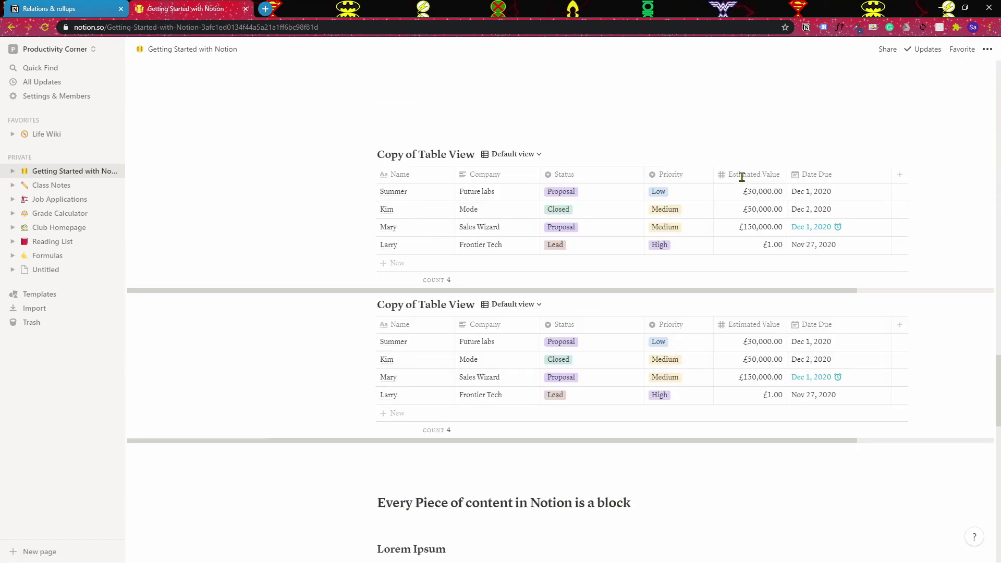
scroll(741, 178, "down", 5)
scroll(741, 177, "down", 13)
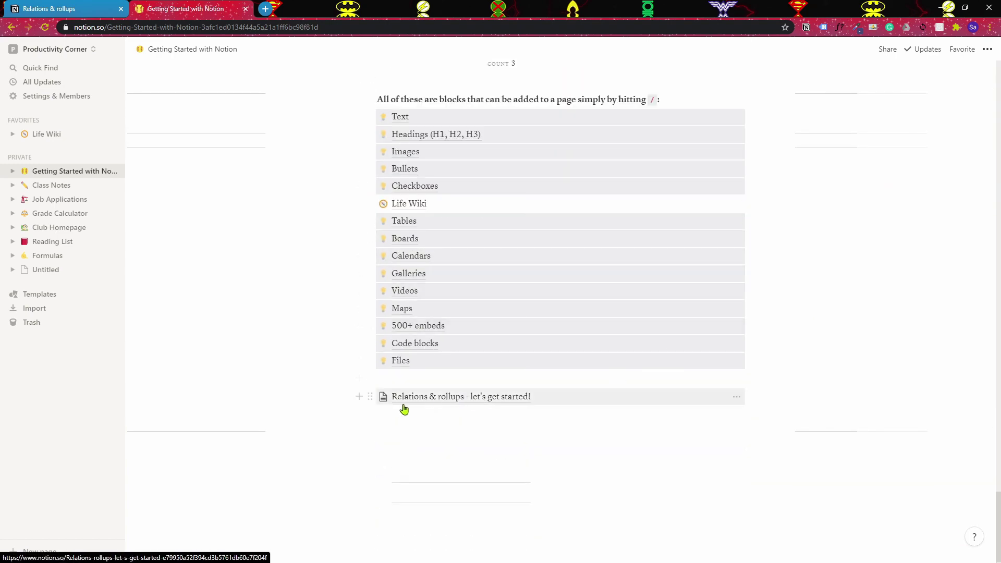
Open the clipped subpage, follow its source link to the original web article, and go back to the subpage.
left_click(430, 399)
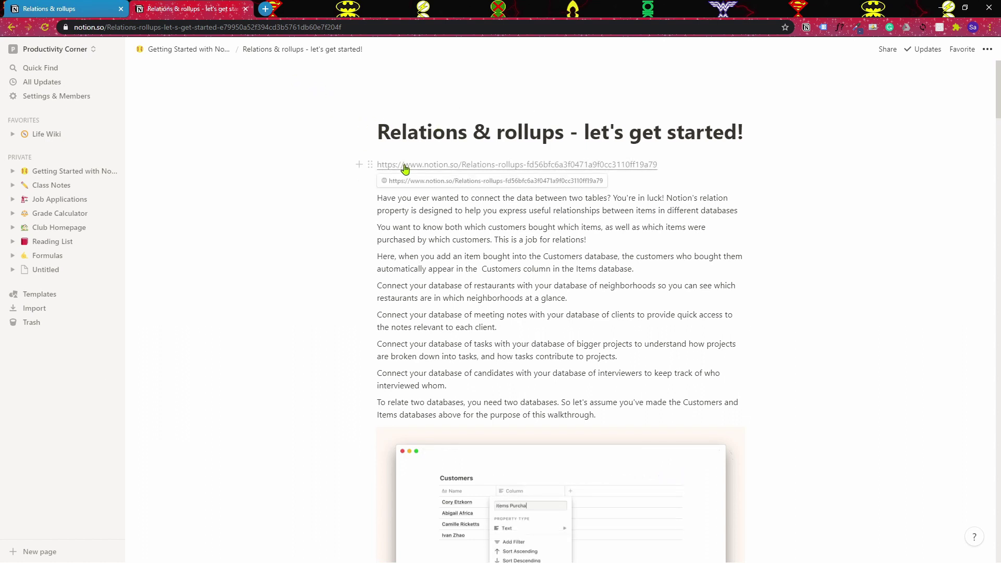
left_click(404, 166)
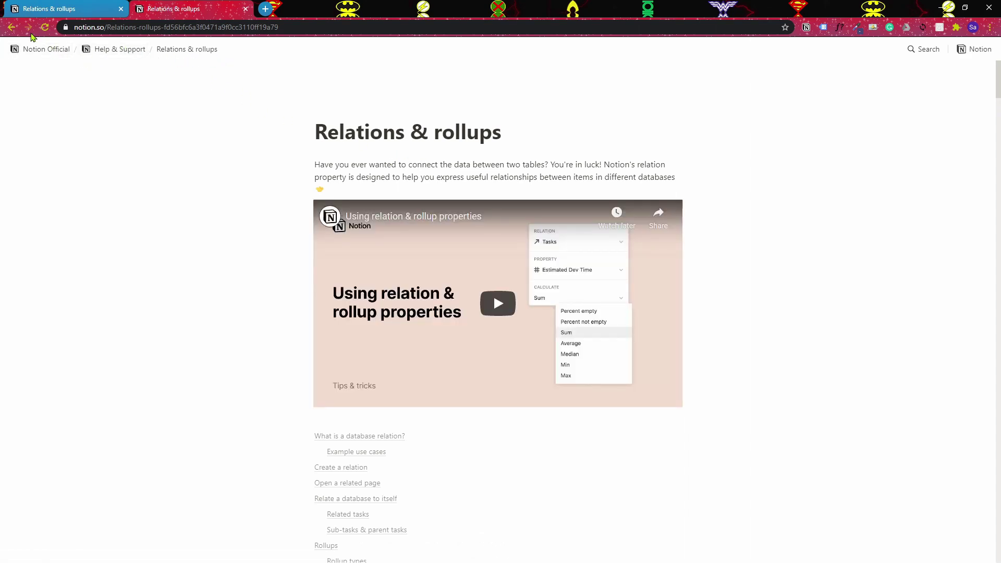
left_click(12, 28)
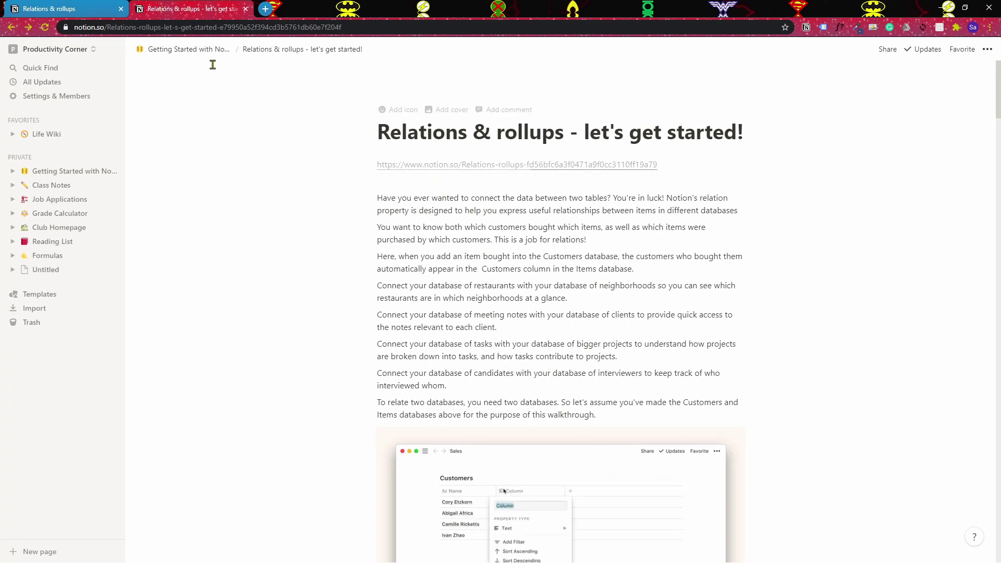
Return to Getting Started with Notion and start an empty block below the clipped page link at its end.
left_click(188, 52)
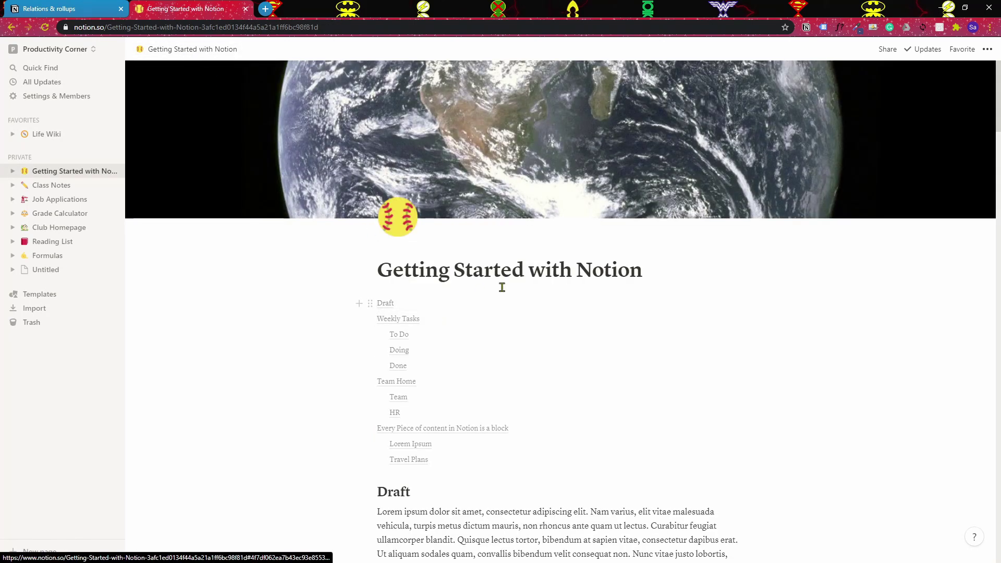
scroll(991, 280, "down", 15)
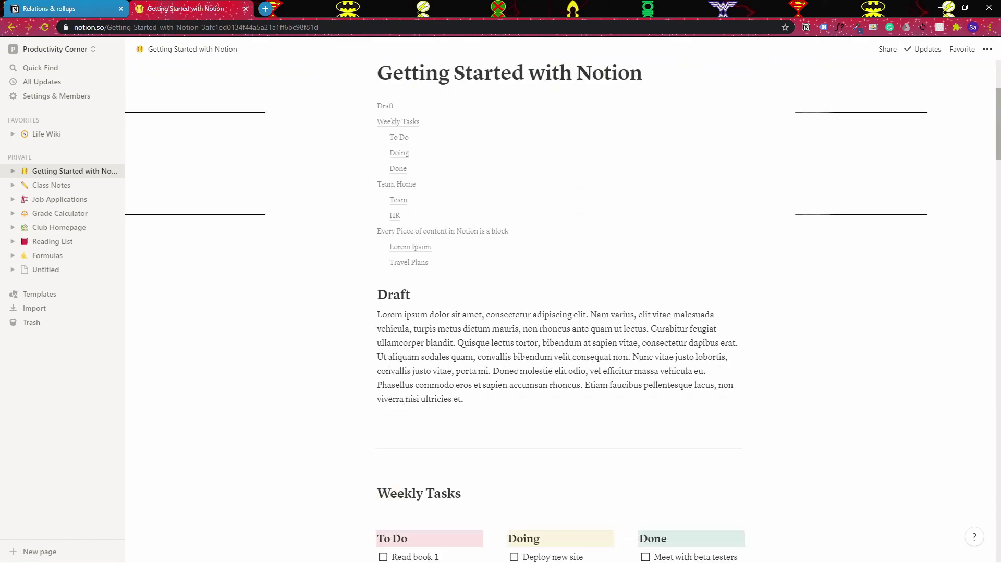
scroll(991, 280, "down", 20)
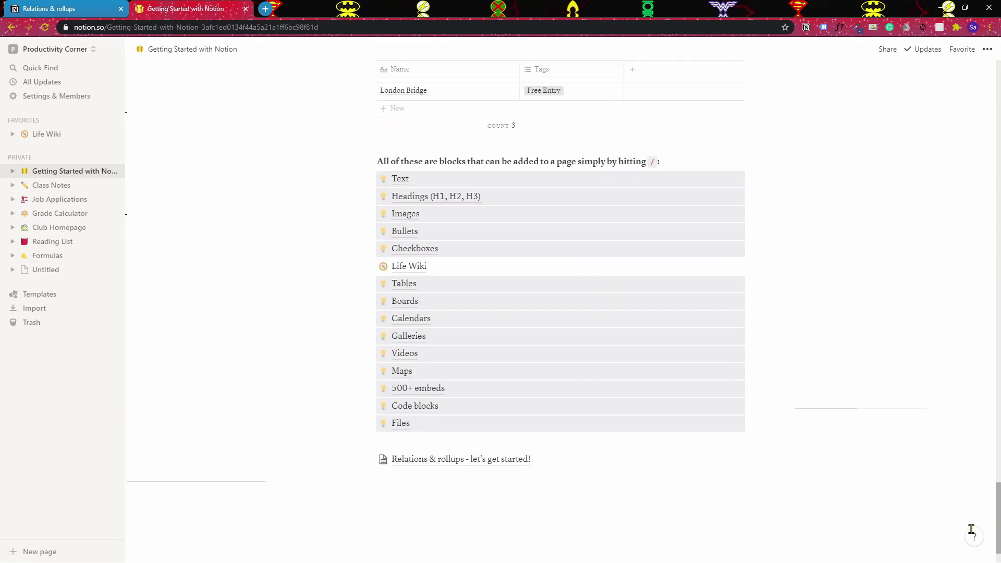
left_click(518, 395)
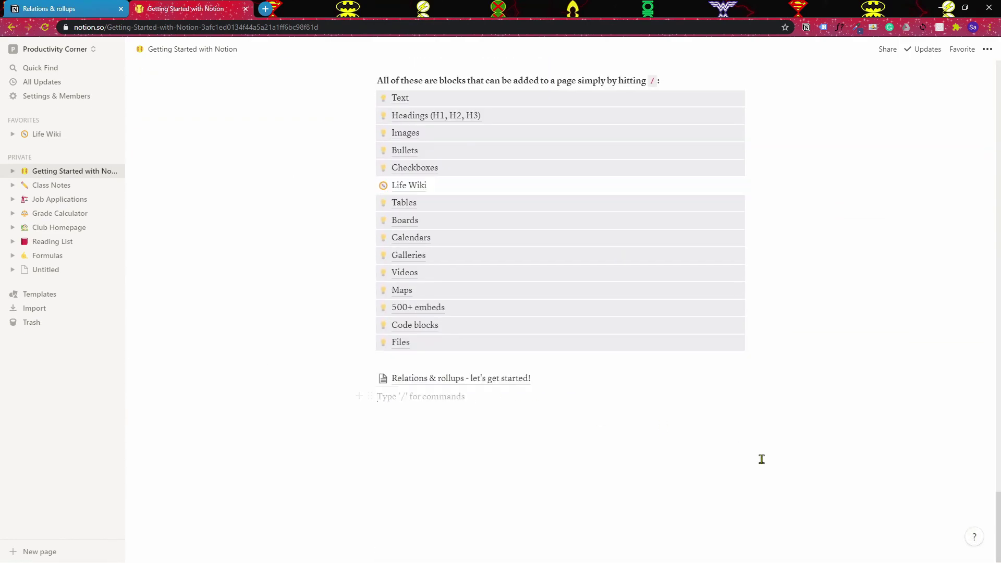